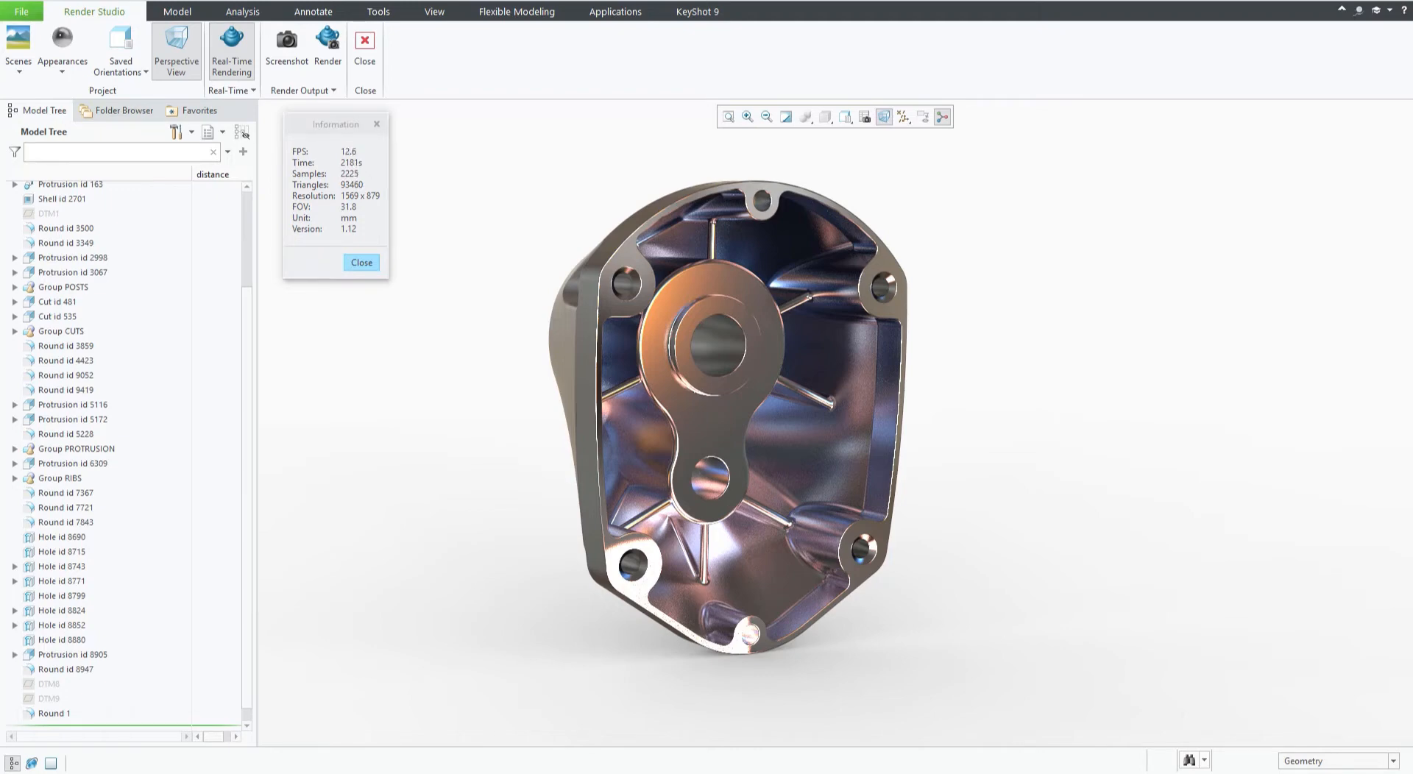
Leave Render Studio and orbit the standard shaded housing model to inspect it from several angles.
drag(0, 38, 710, 0)
click(612, 12)
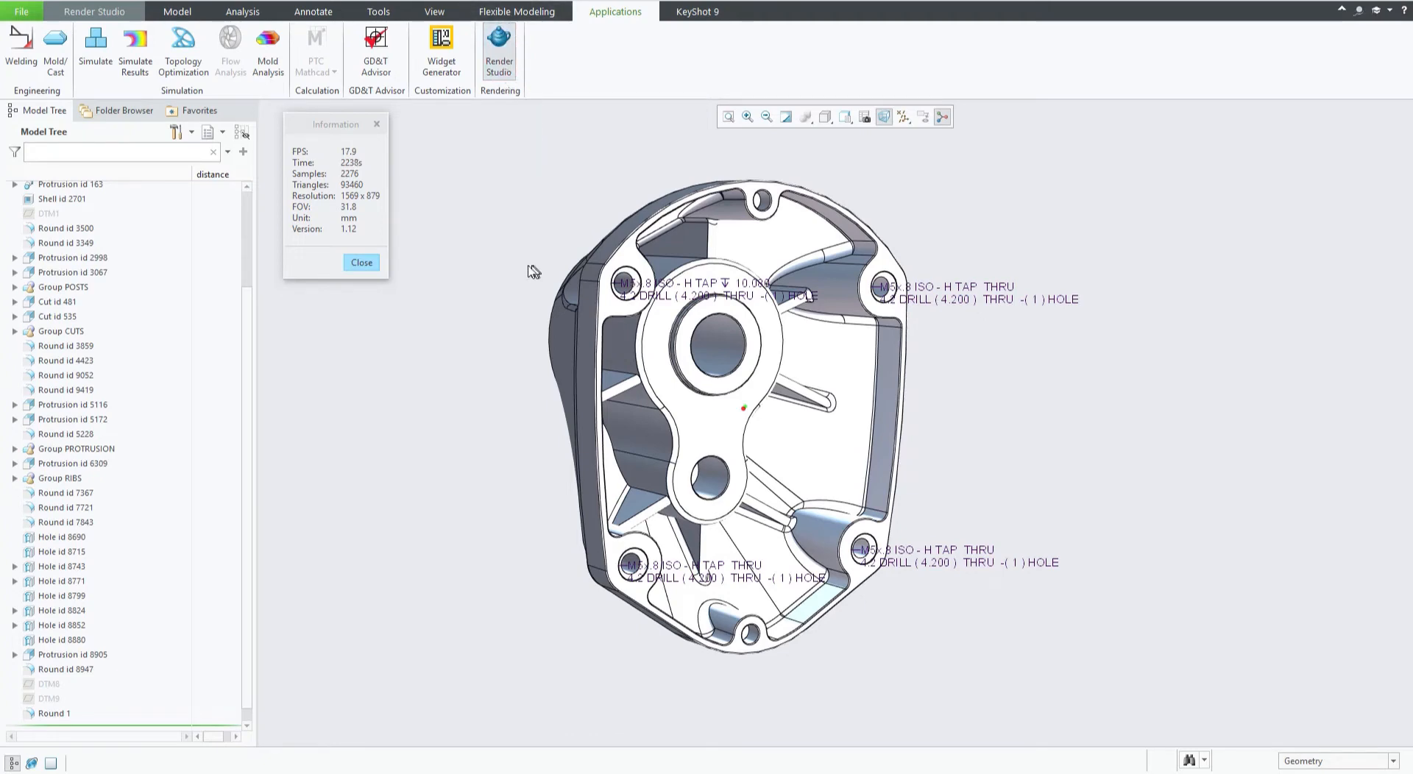
mouse_move(524, 236)
middle_down()
mouse_move(539, 230)
mouse_move(527, 230)
middle_up()
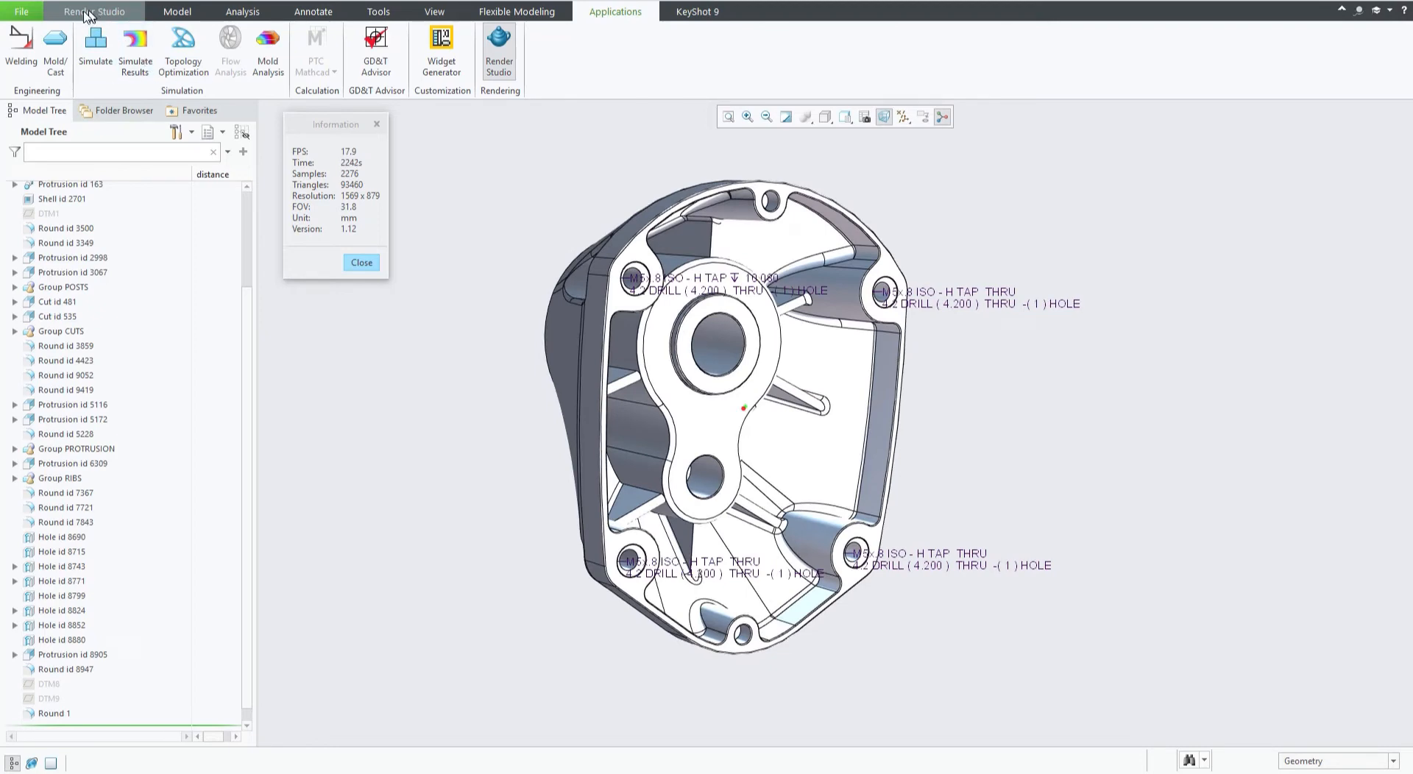
middle_drag(515, 196, 628, 234)
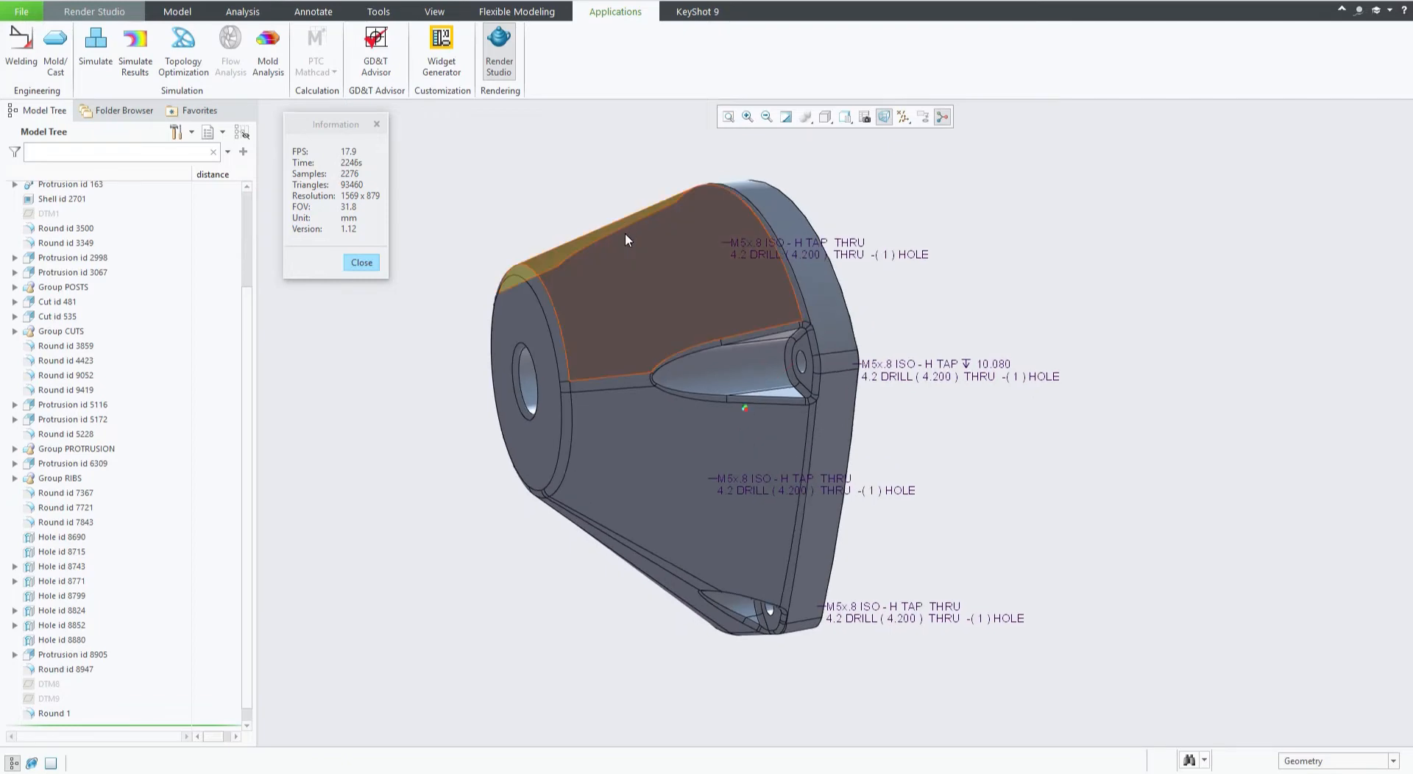
middle_drag(577, 555, 521, 363)
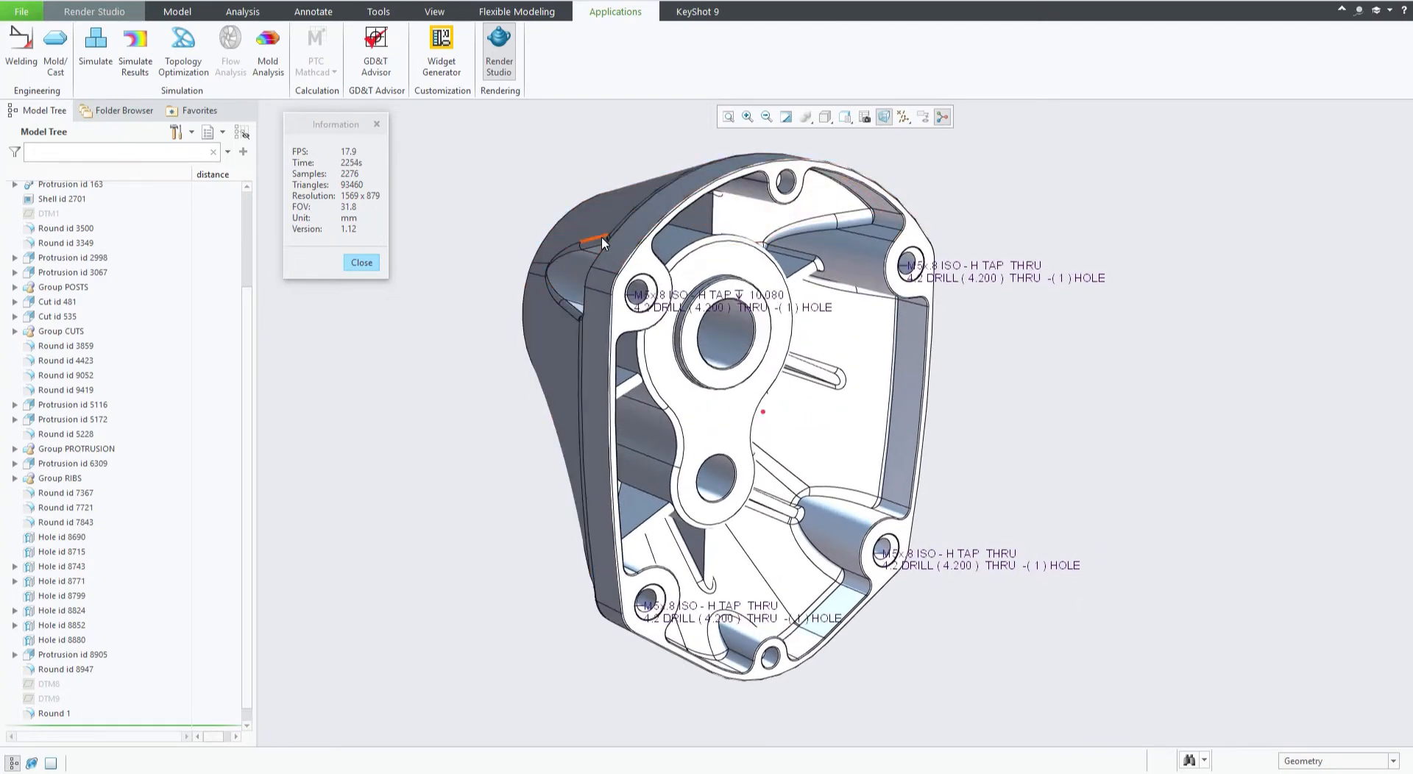
mouse_move(530, 435)
middle_down()
mouse_move(548, 441)
mouse_move(483, 467)
mouse_move(468, 452)
mouse_move(485, 463)
mouse_move(479, 440)
mouse_move(498, 452)
mouse_move(483, 445)
middle_up()
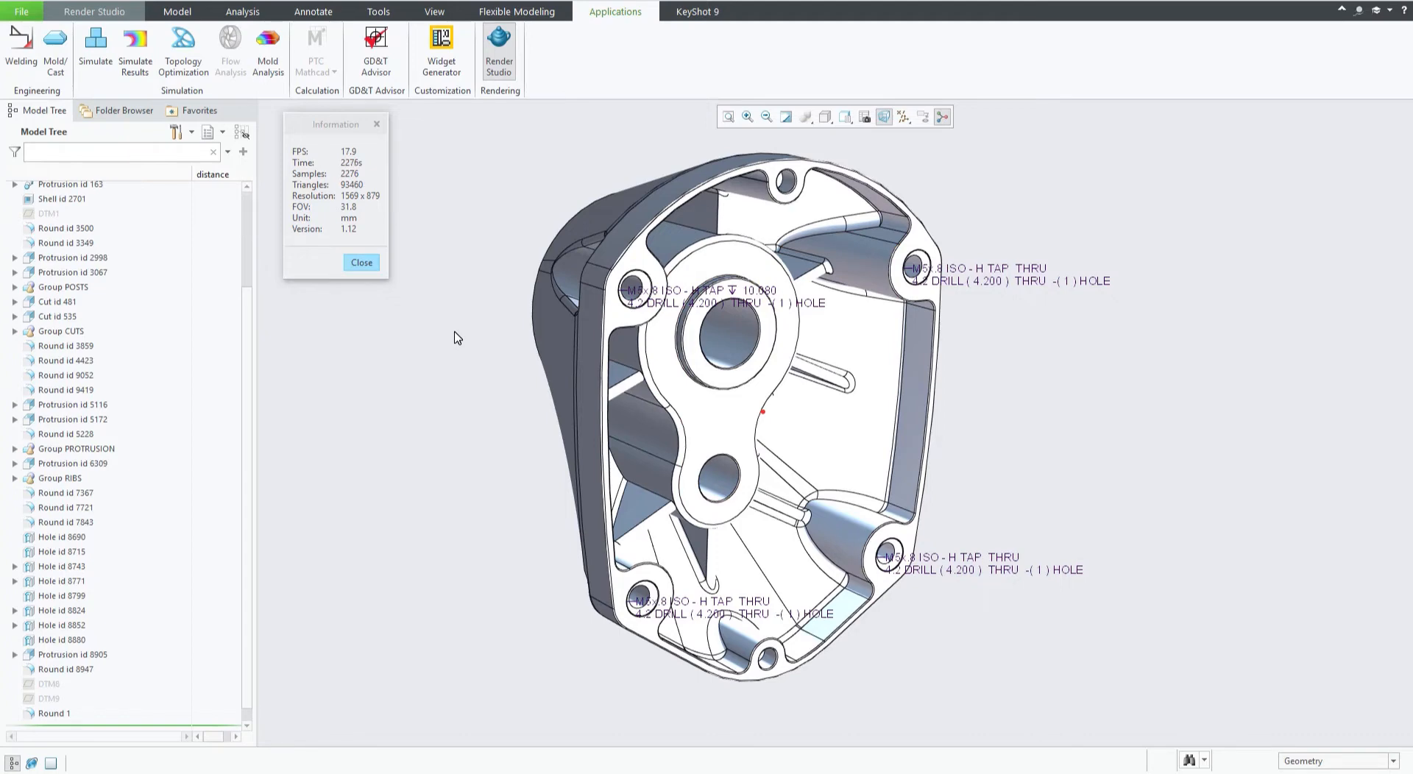
Start Render Studio and orbit around the real-time rendered housing.
click(495, 60)
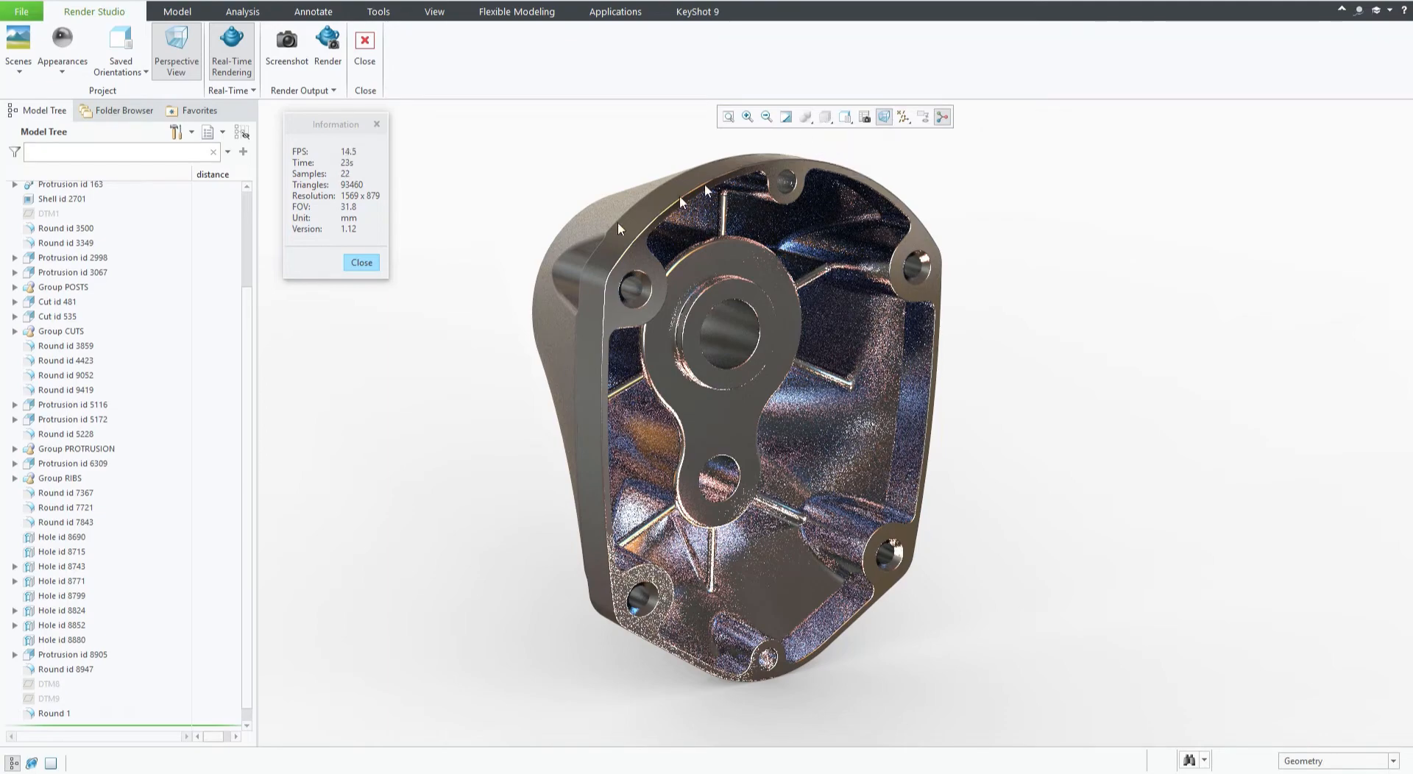
mouse_move(542, 405)
middle_down()
mouse_move(611, 410)
mouse_move(540, 411)
middle_up()
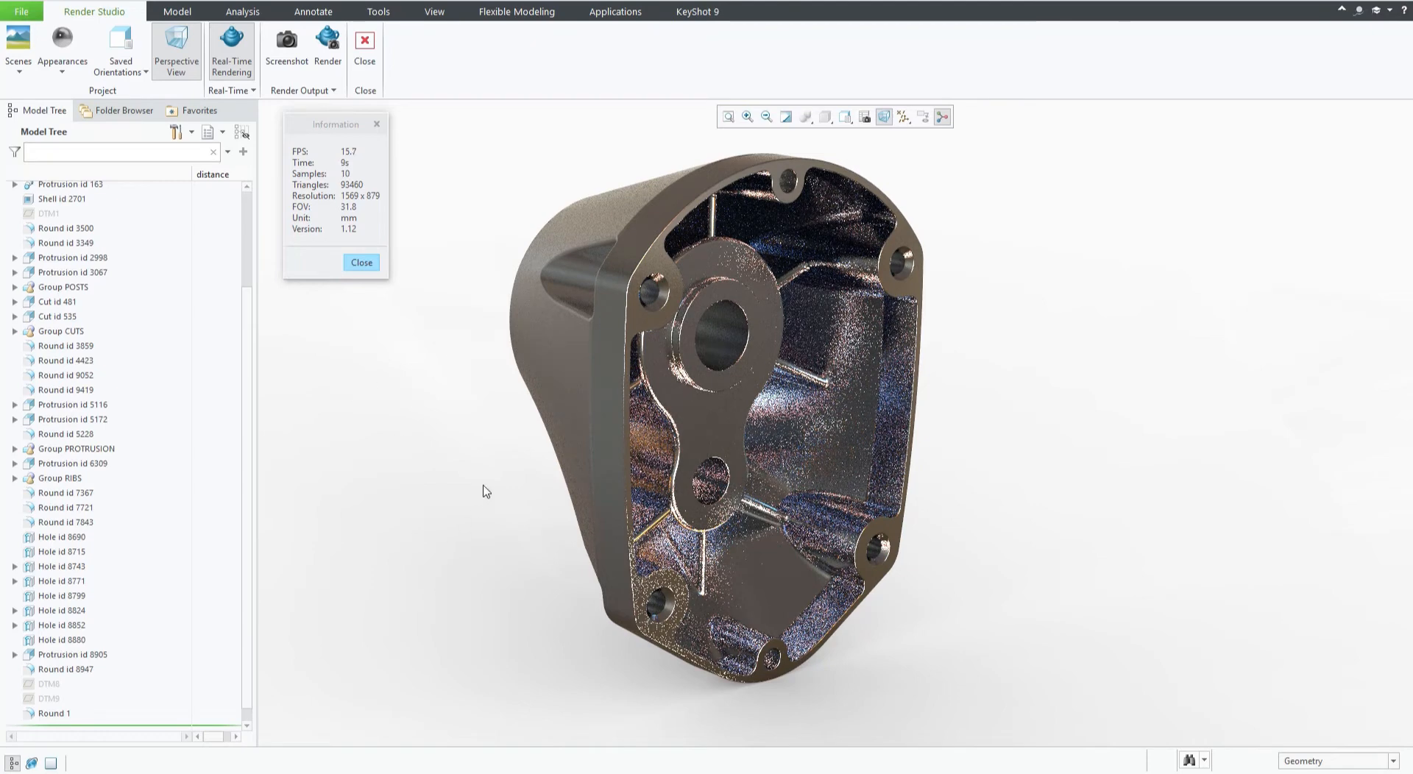
middle_drag(482, 485, 624, 518)
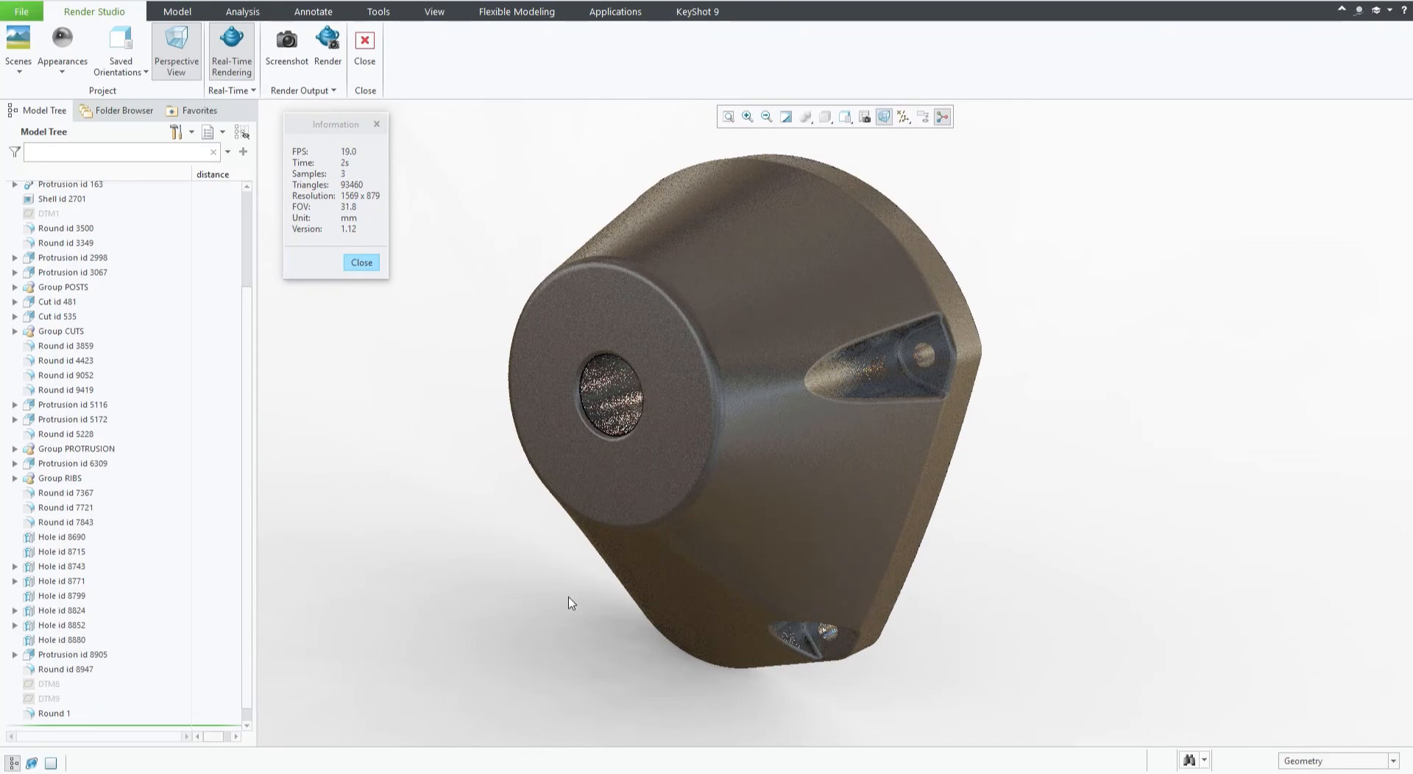
middle_drag(555, 583, 444, 566)
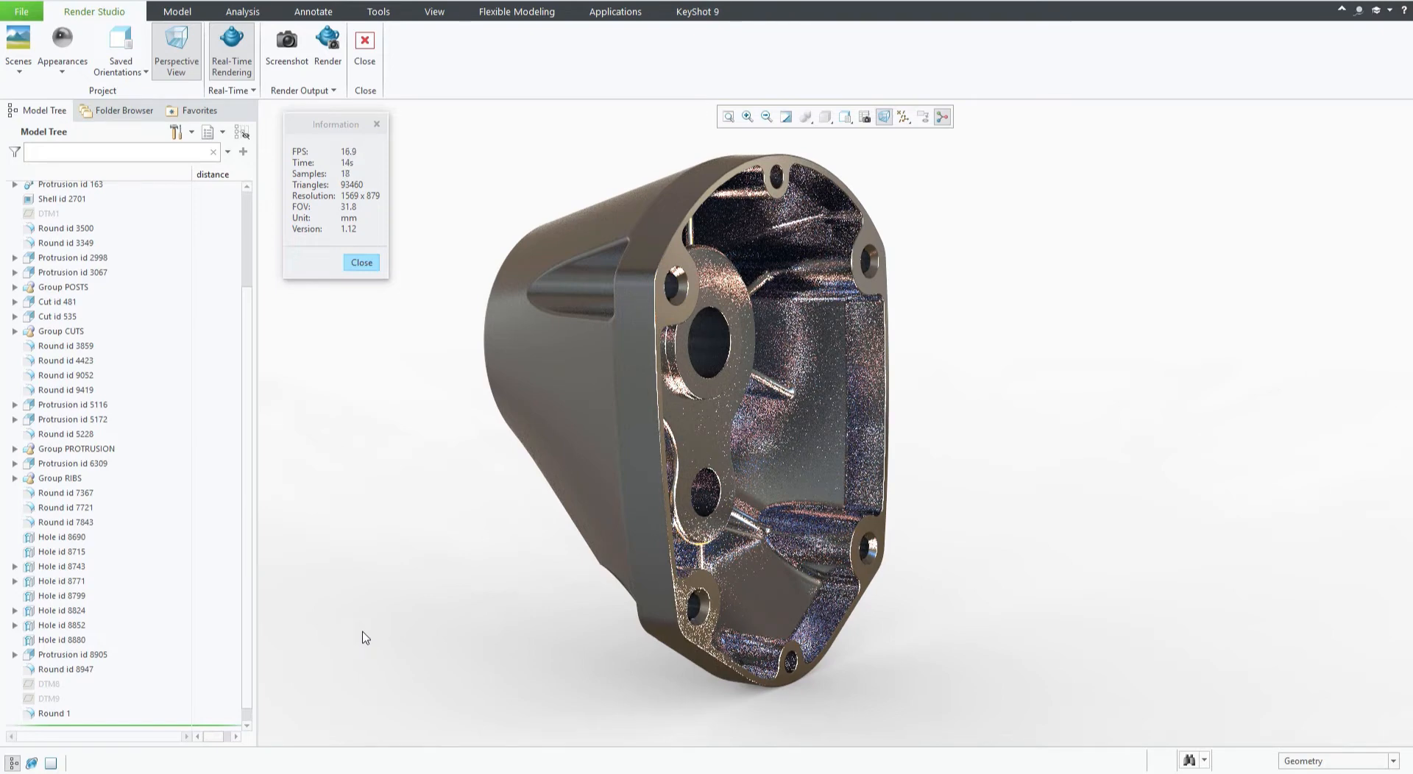
Close the Information window and reopen it through Scene Information in the Real-Time options, repositioning it over the view.
drag(343, 134, 366, 157)
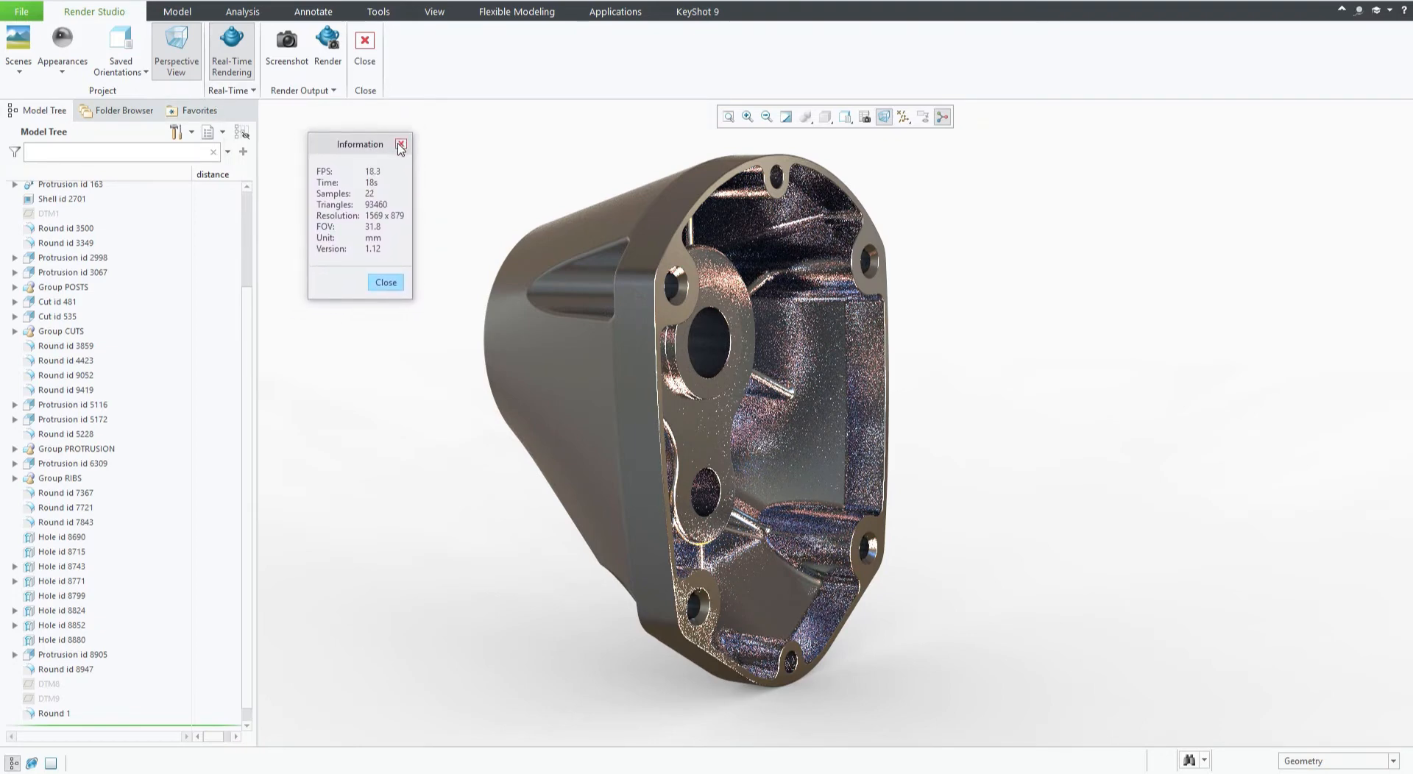
click(400, 145)
click(230, 91)
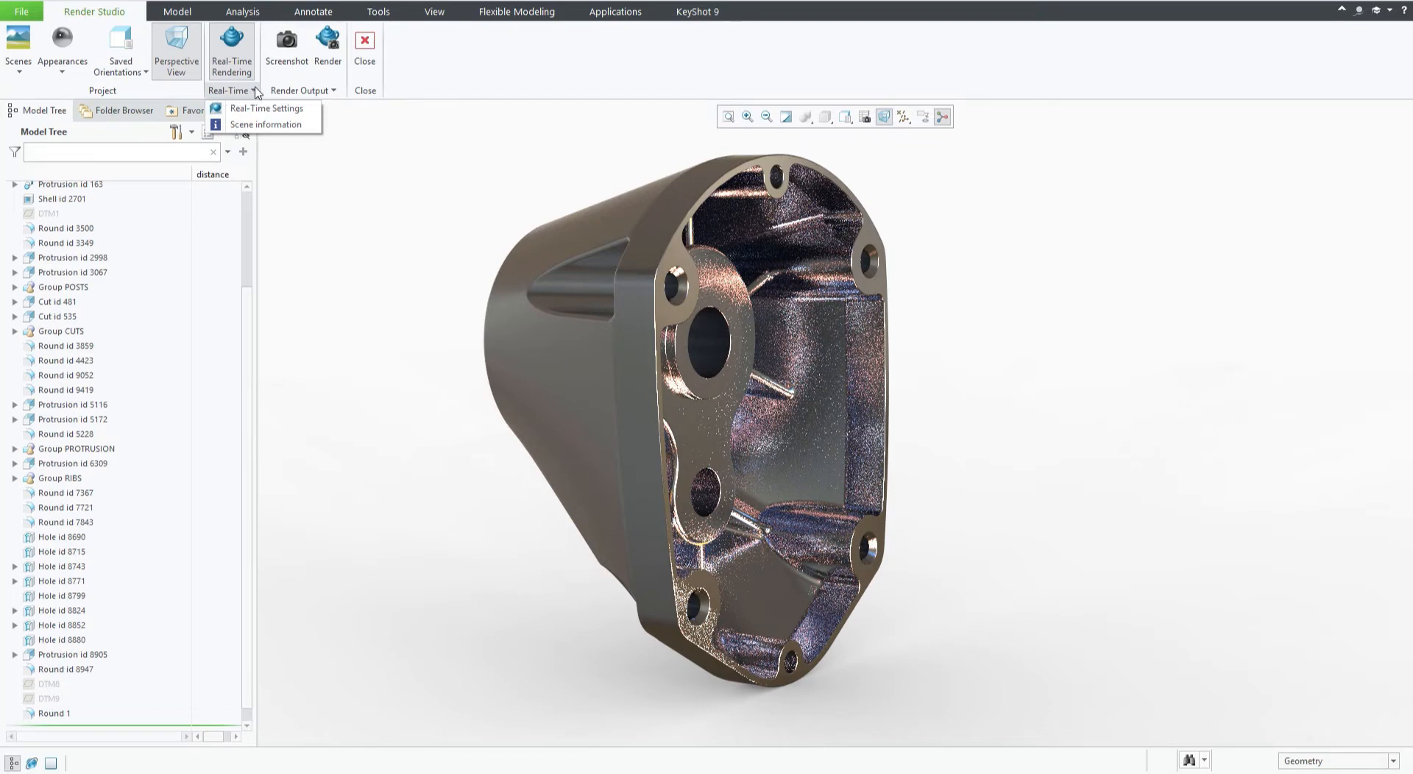
click(256, 126)
drag(356, 147, 320, 131)
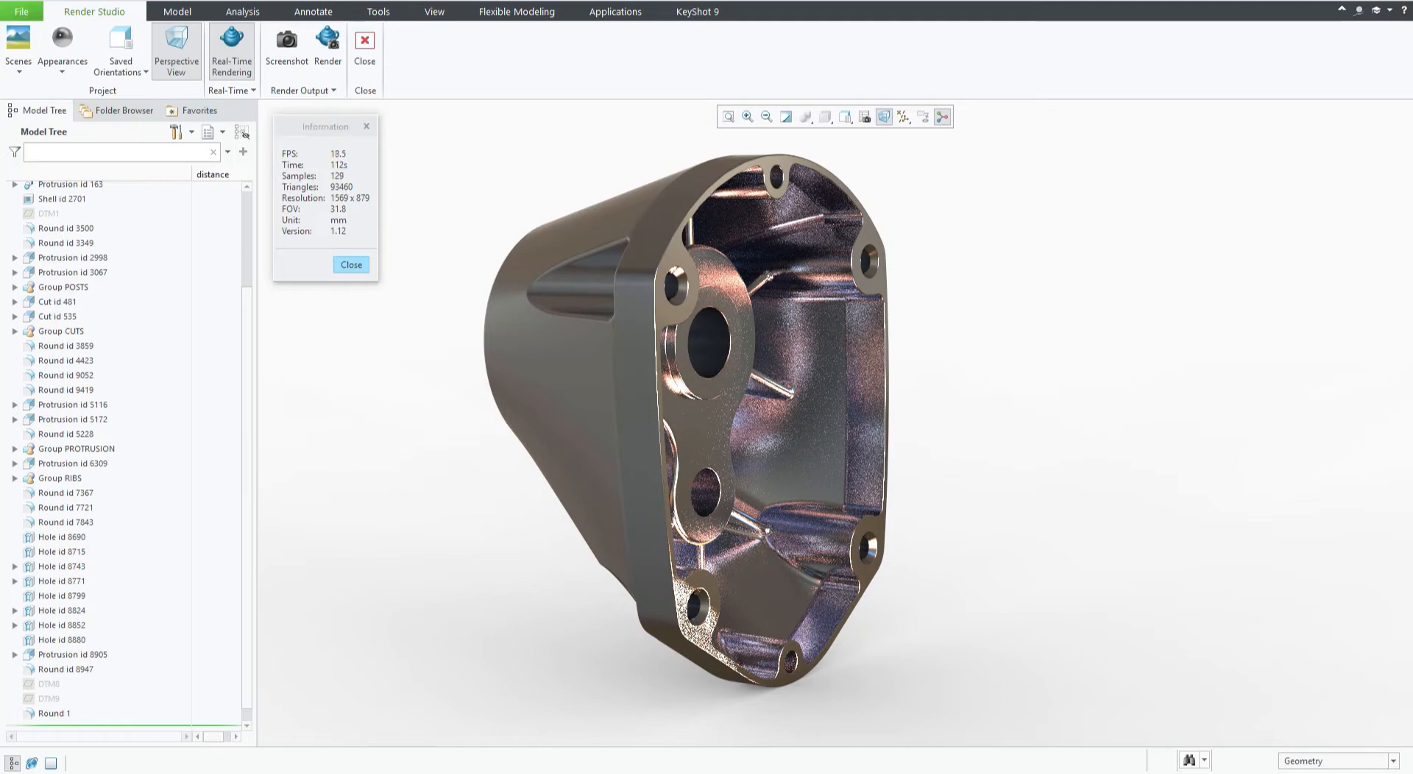
drag(0, 140, 697, 0)
drag(325, 129, 335, 129)
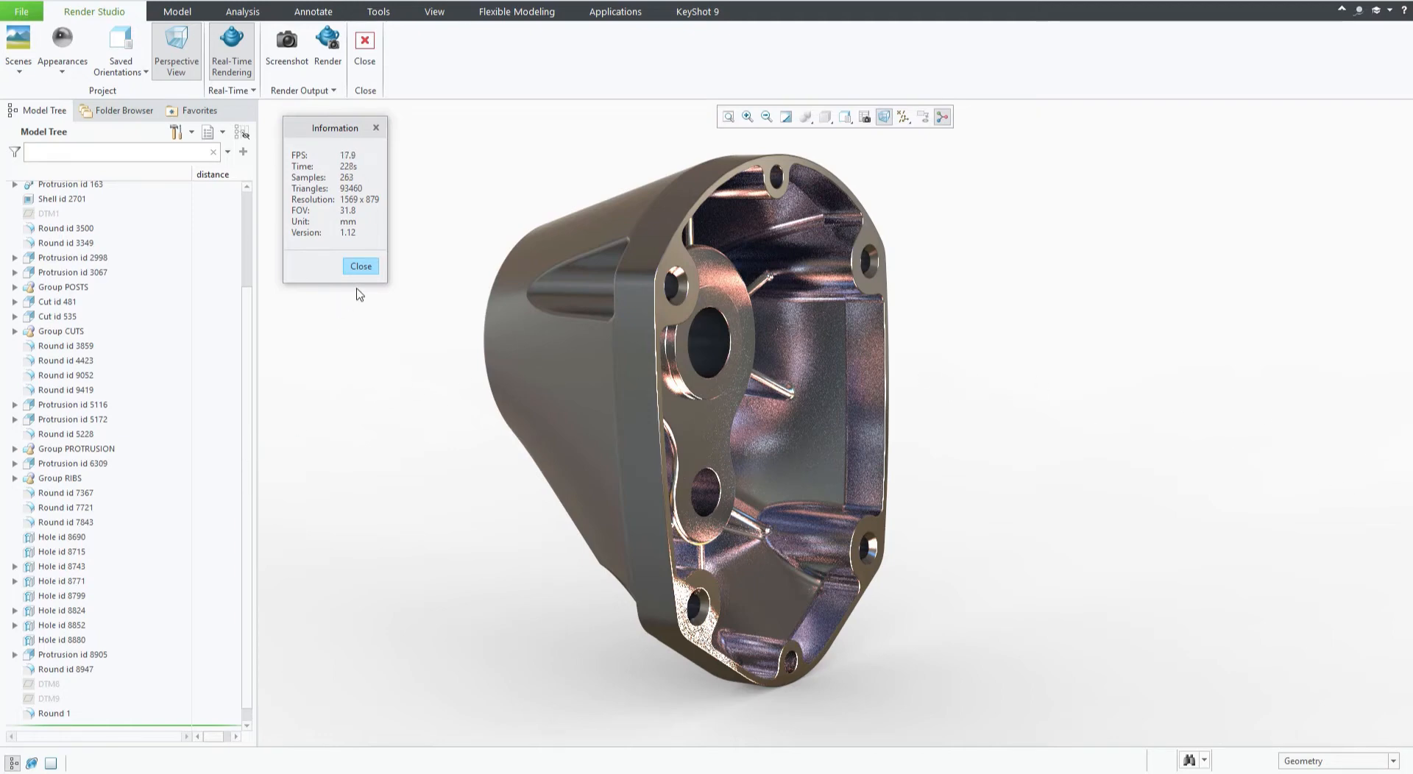
mouse_move(336, 132)
mouse_down()
mouse_move(326, 142)
mouse_move(326, 128)
mouse_up()
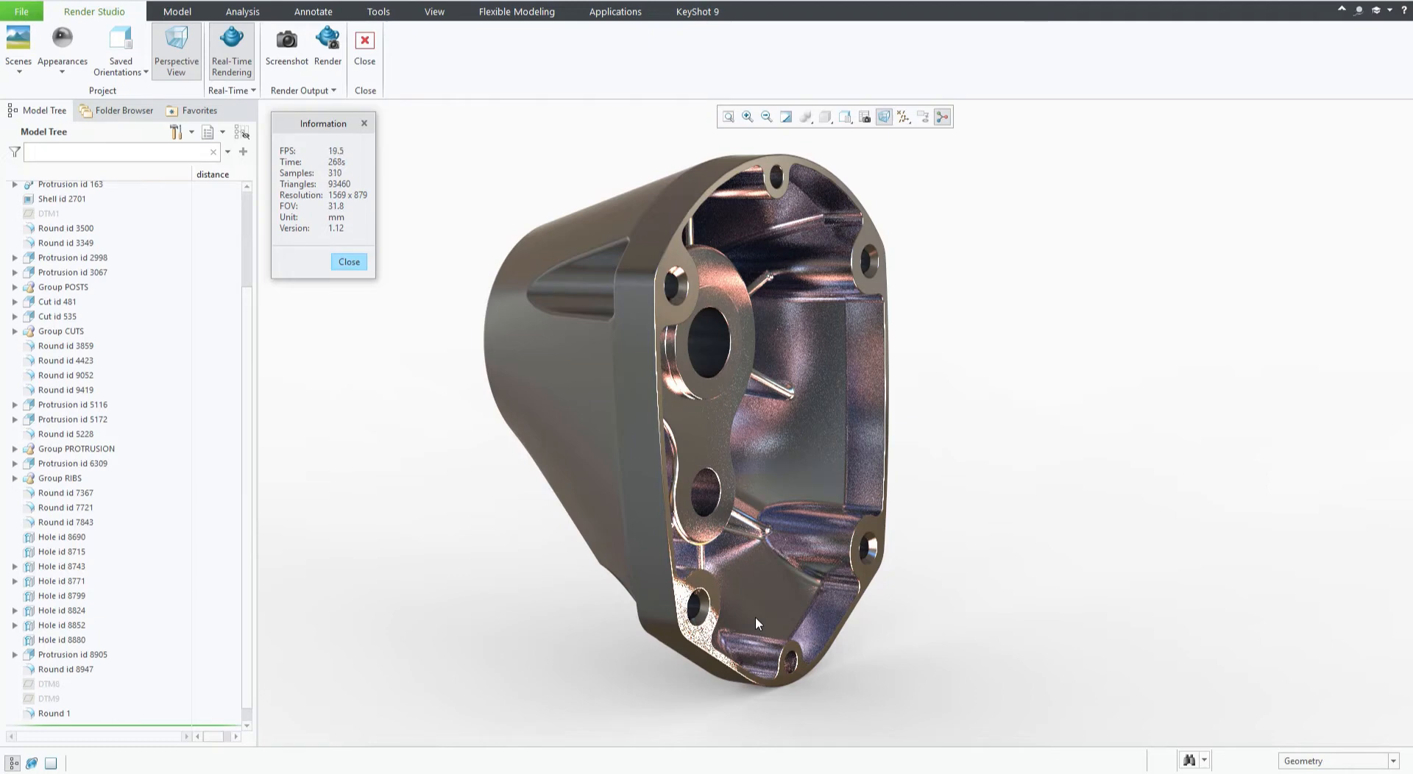
Open Scenes and browse the HDR environment images stored in New folder on Local Disk (I:).
click(20, 75)
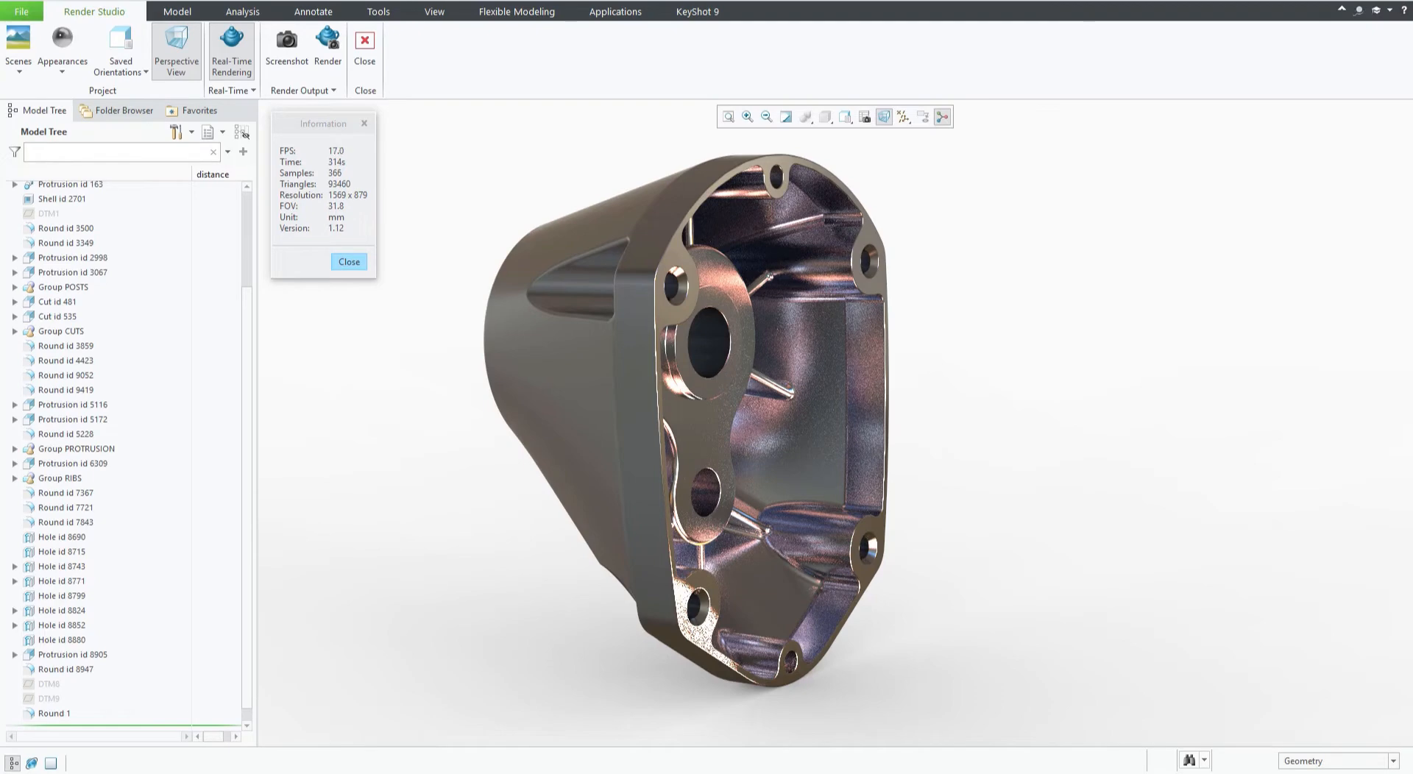
drag(0, 46, 825, 108)
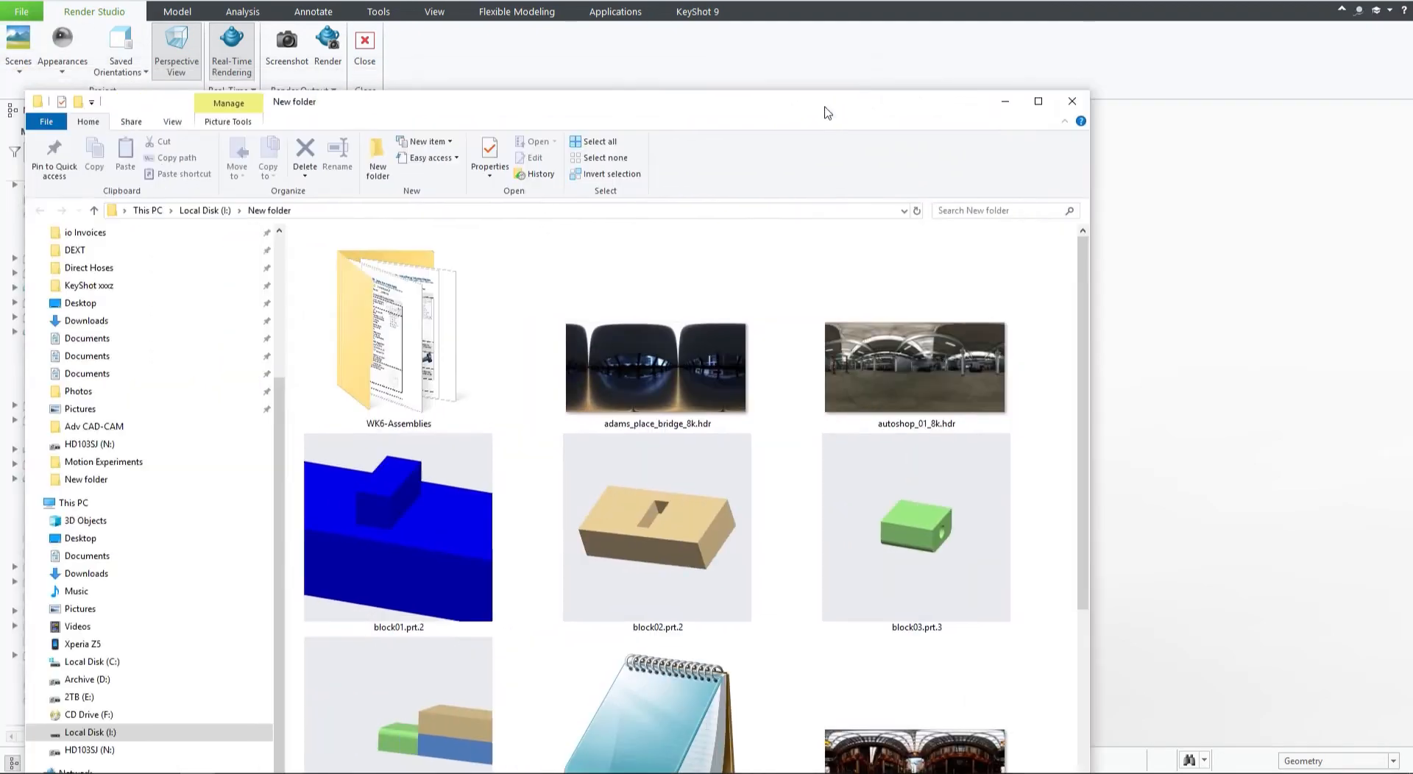
mouse_move(889, 393)
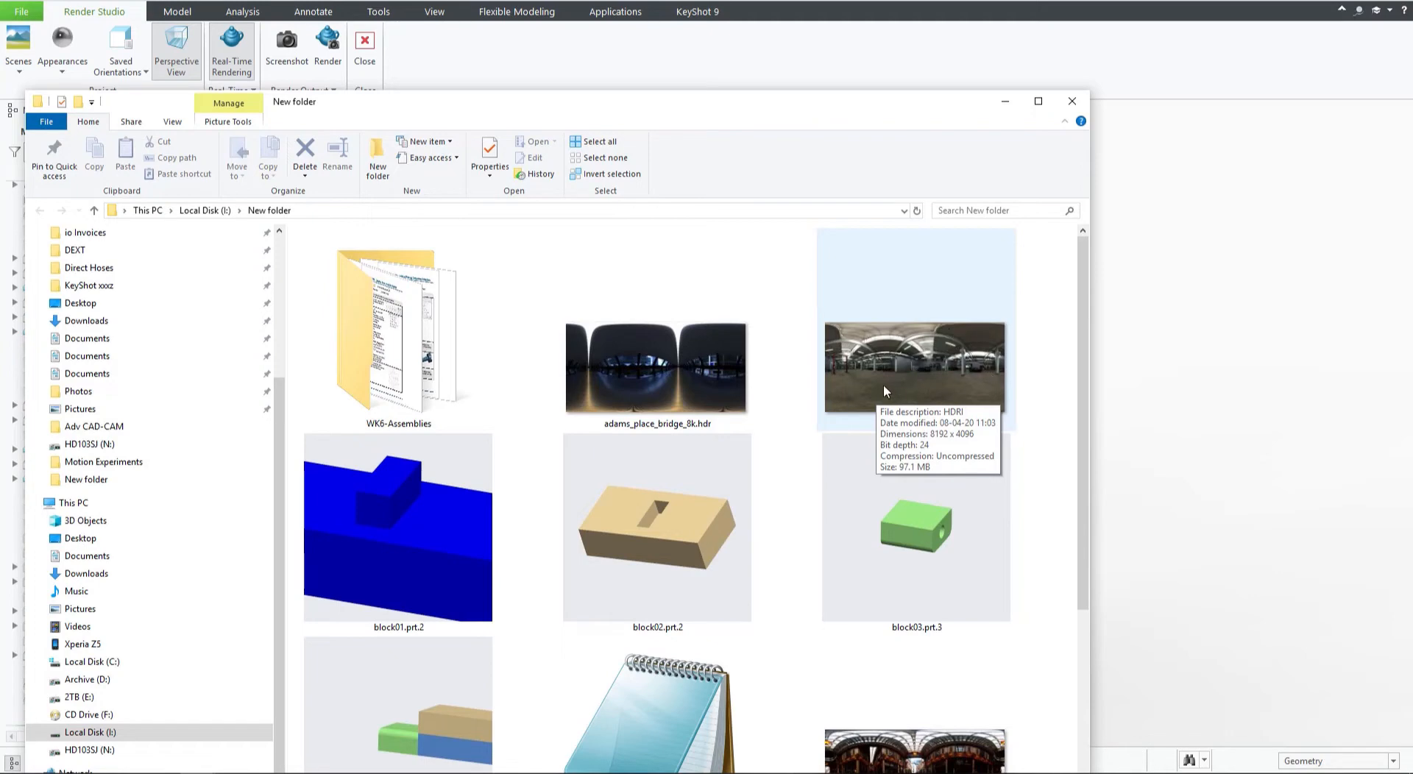
drag(850, 105, 0, 140)
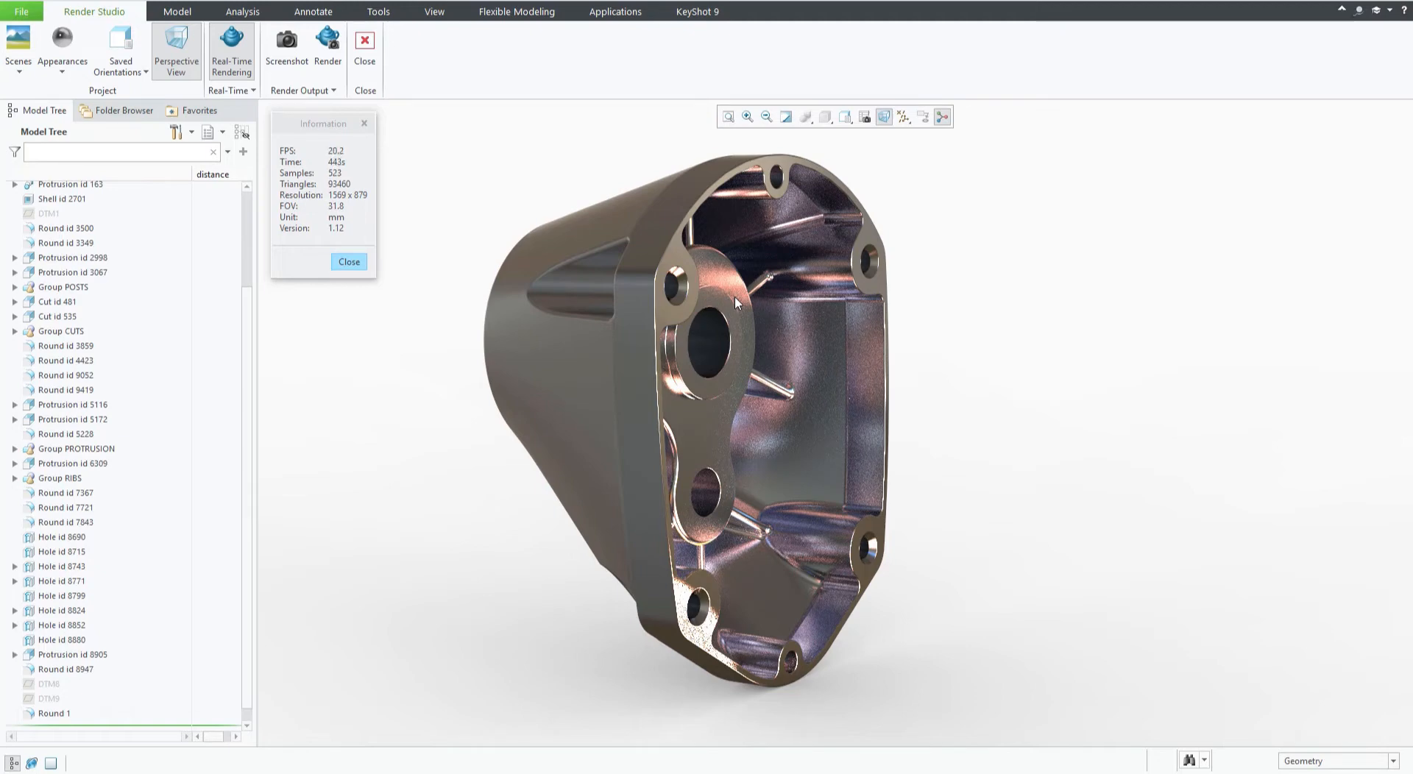
Scroll through the Scenes gallery thumbnails and compare them with the HDR files in the folder.
click(24, 73)
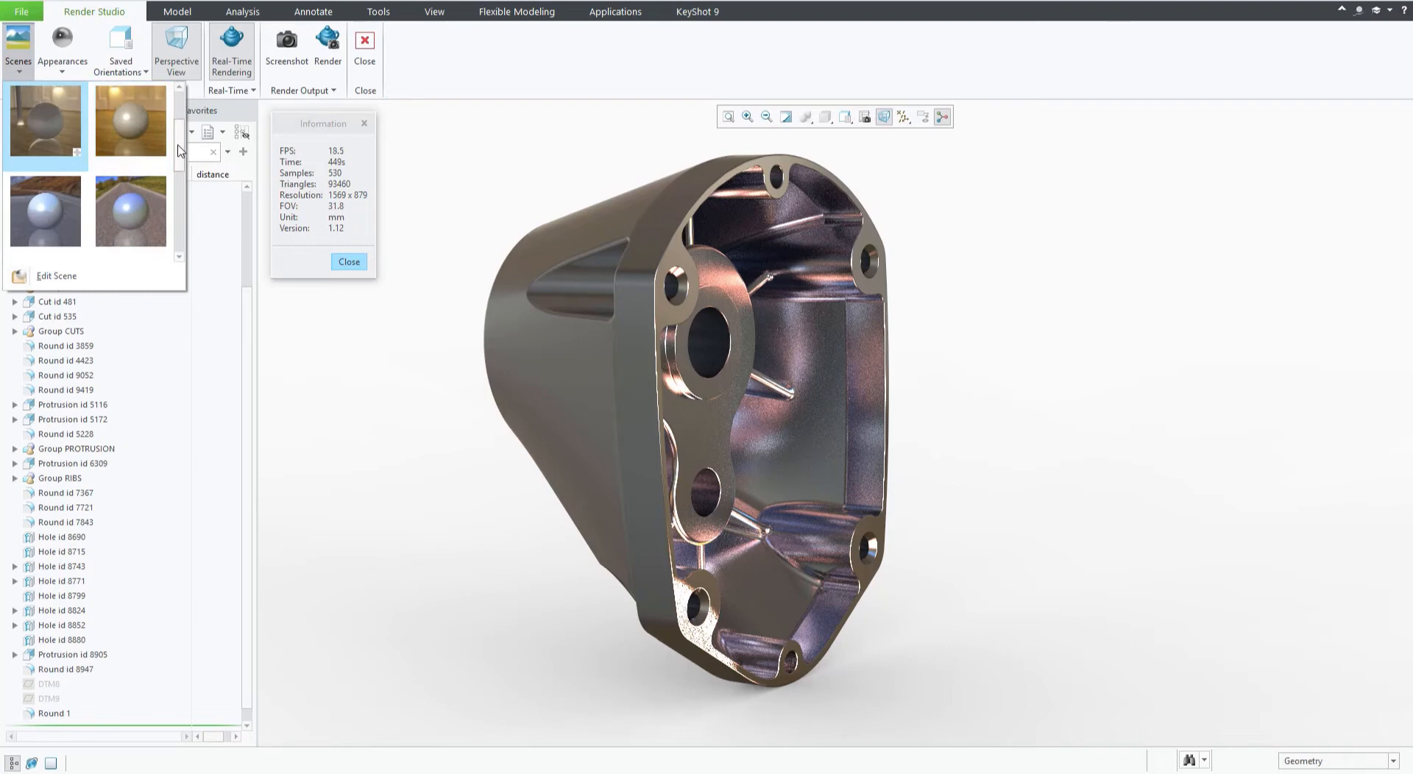
drag(179, 151, 183, 111)
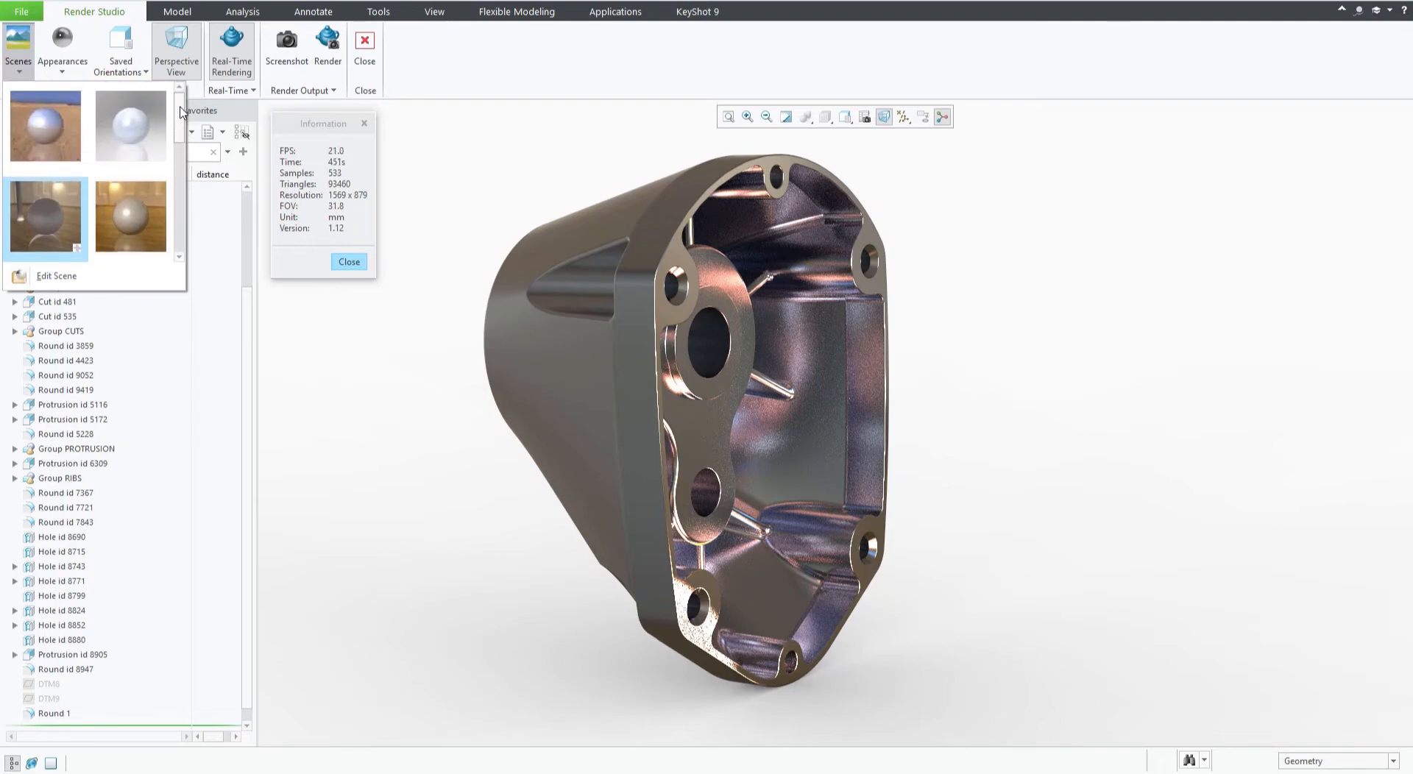
mouse_move(182, 110)
mouse_down()
mouse_move(183, 226)
mouse_move(186, 111)
mouse_up()
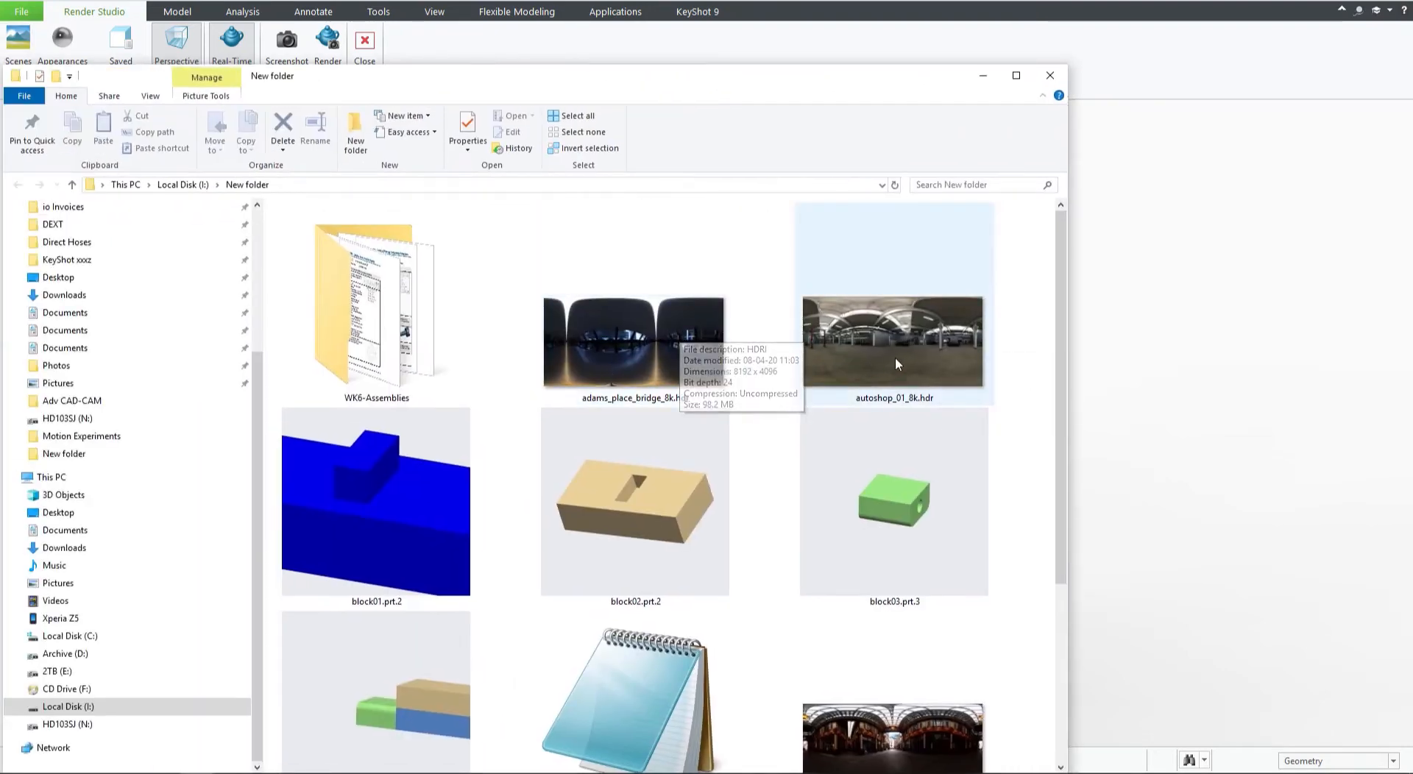
drag(640, 81, 420, 98)
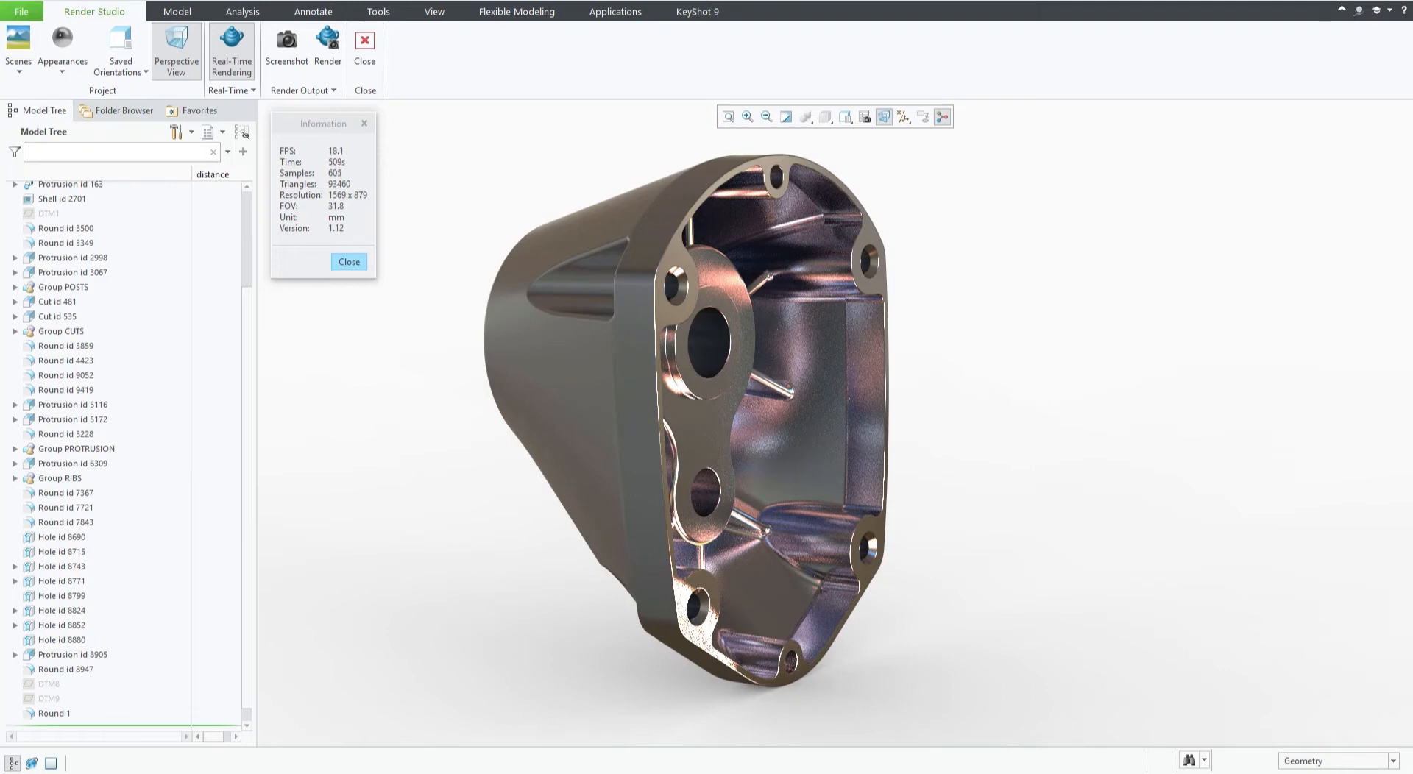
Apply the outdoor road scene from the Scenes gallery to the rendering.
click(20, 72)
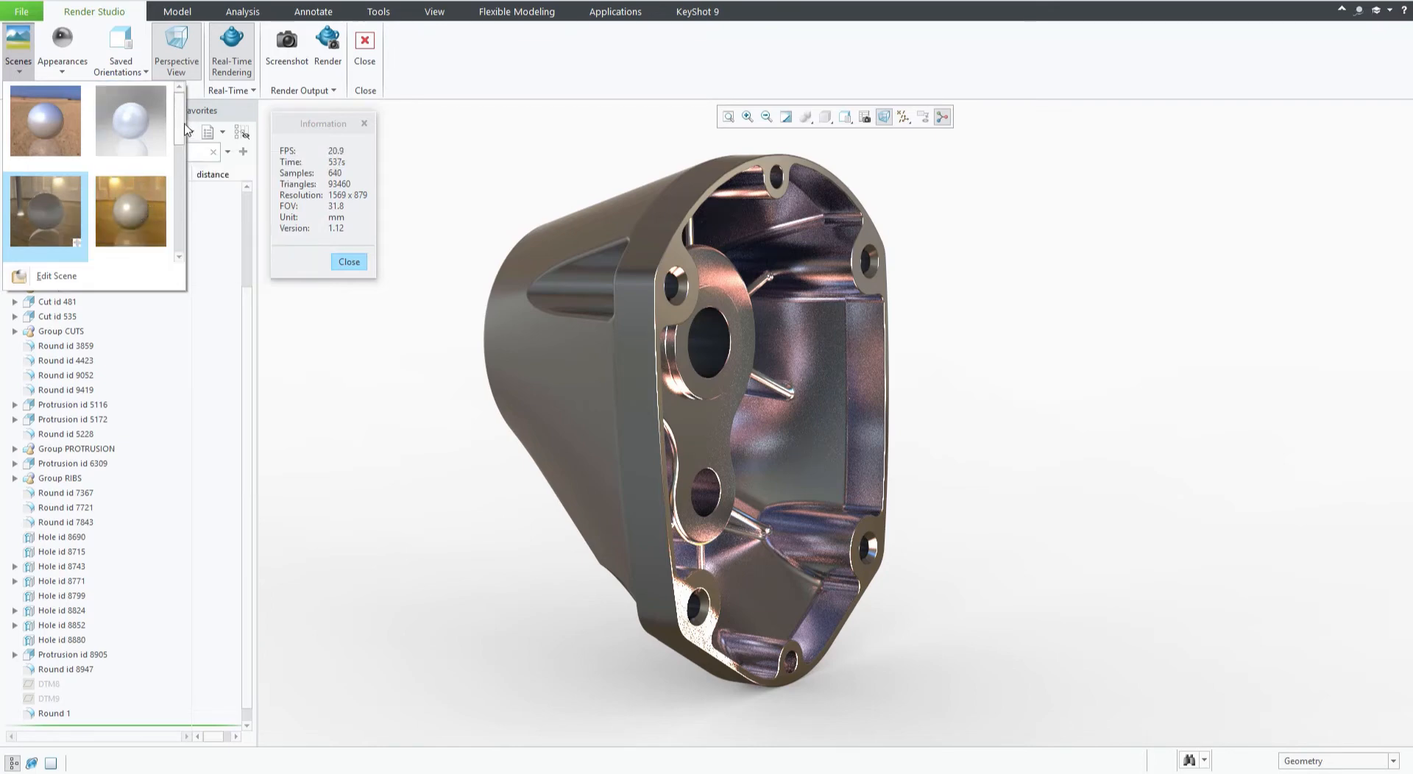
scroll(177, 147, down, 2)
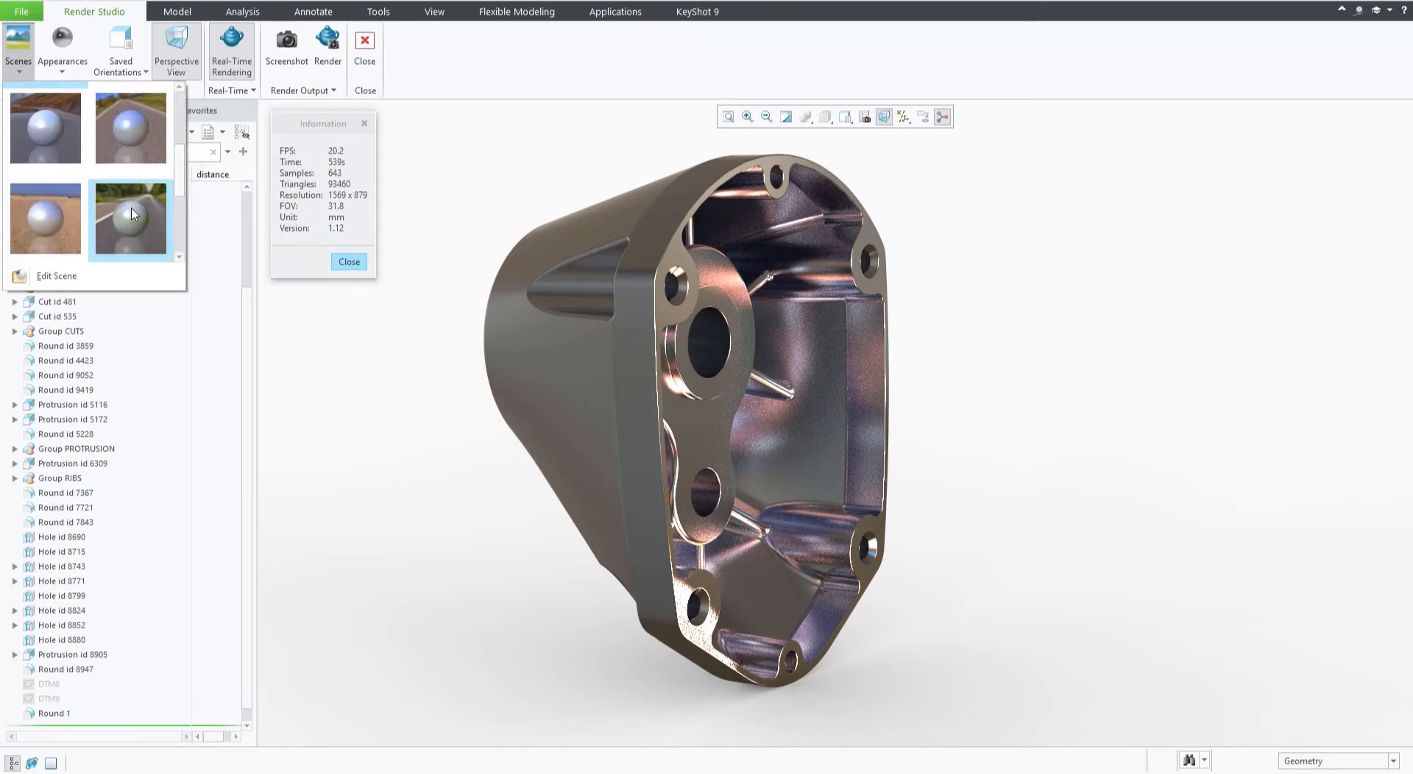
click(133, 213)
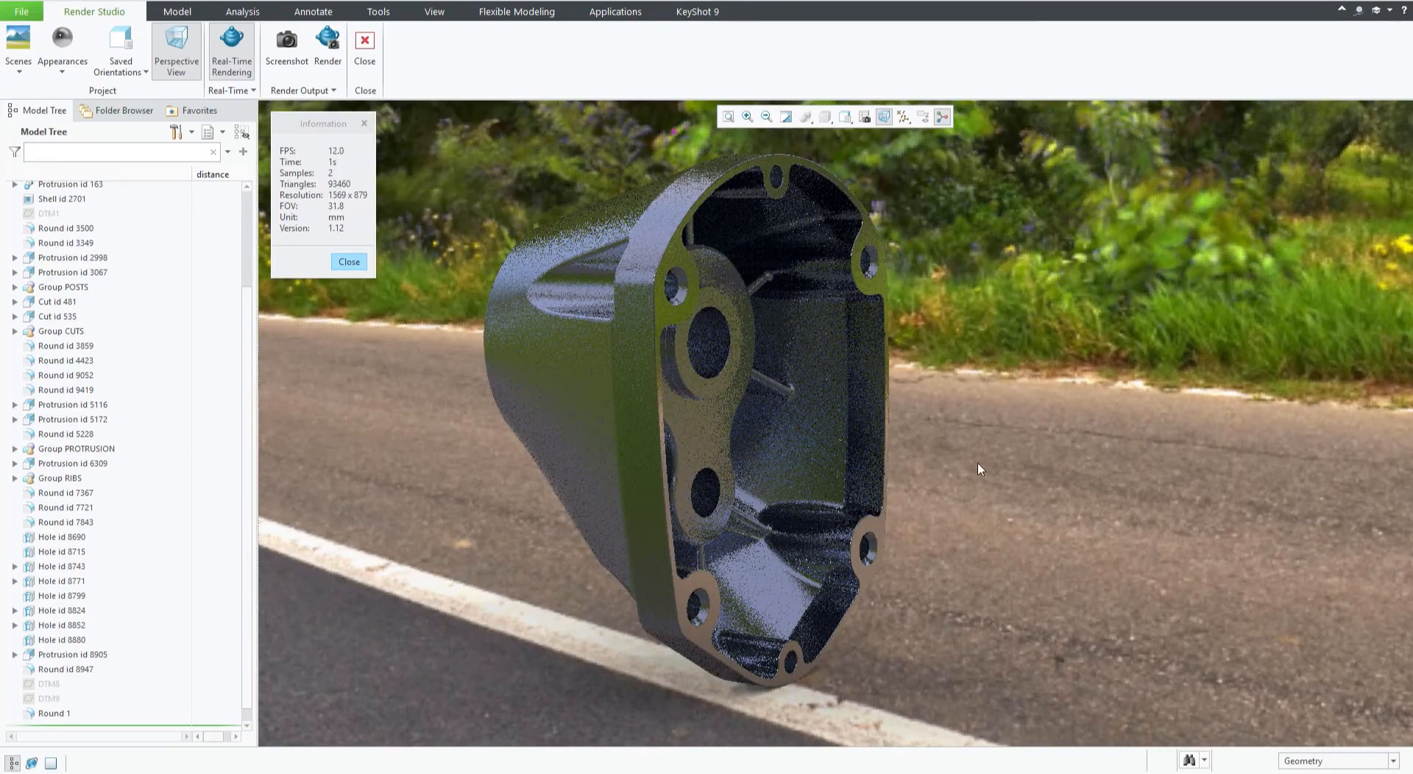
Orbit and zoom around the housing to inspect its rendering in the road scene.
mouse_move(975, 445)
middle_down()
mouse_move(994, 438)
mouse_move(959, 453)
middle_up()
scroll(833, 396, down, 5)
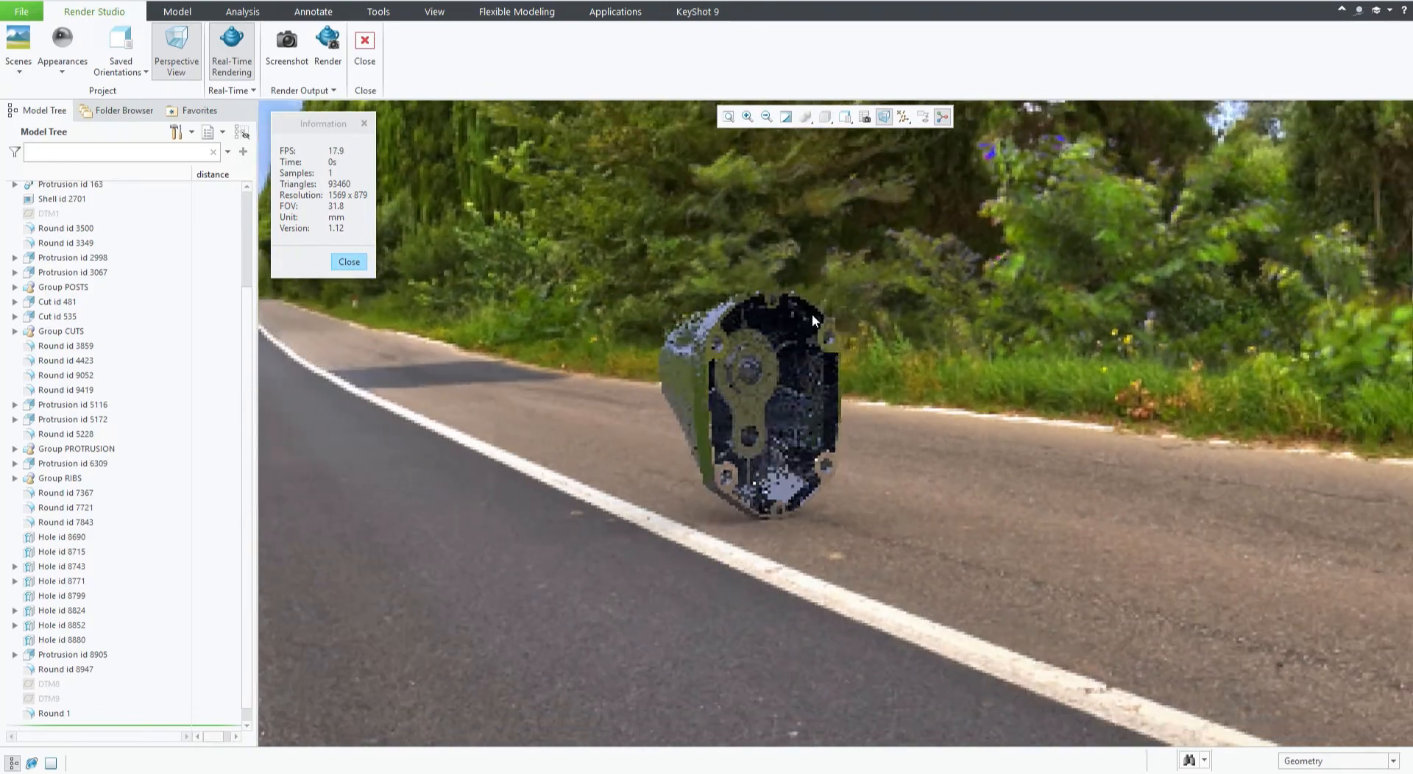
scroll(804, 298, down, 1)
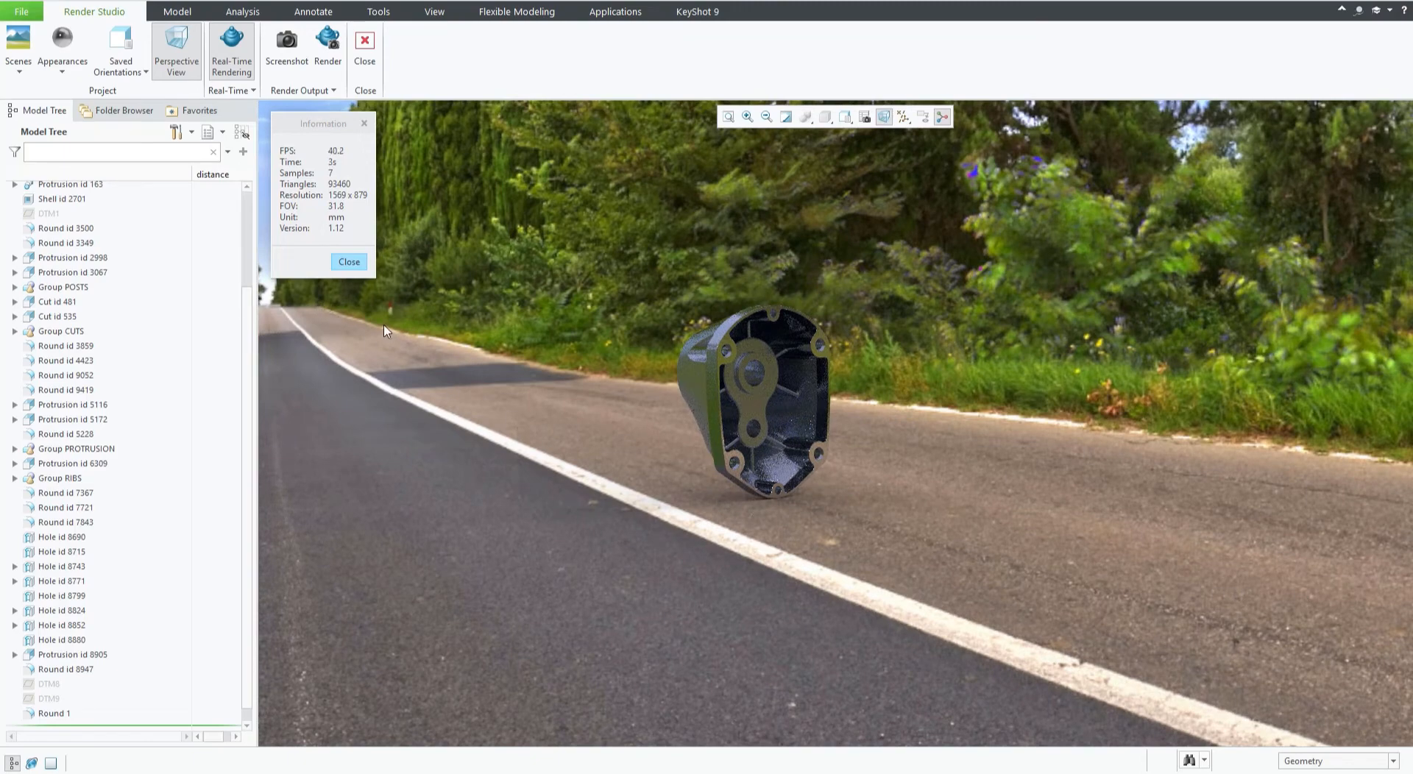
scroll(702, 343, up, 6)
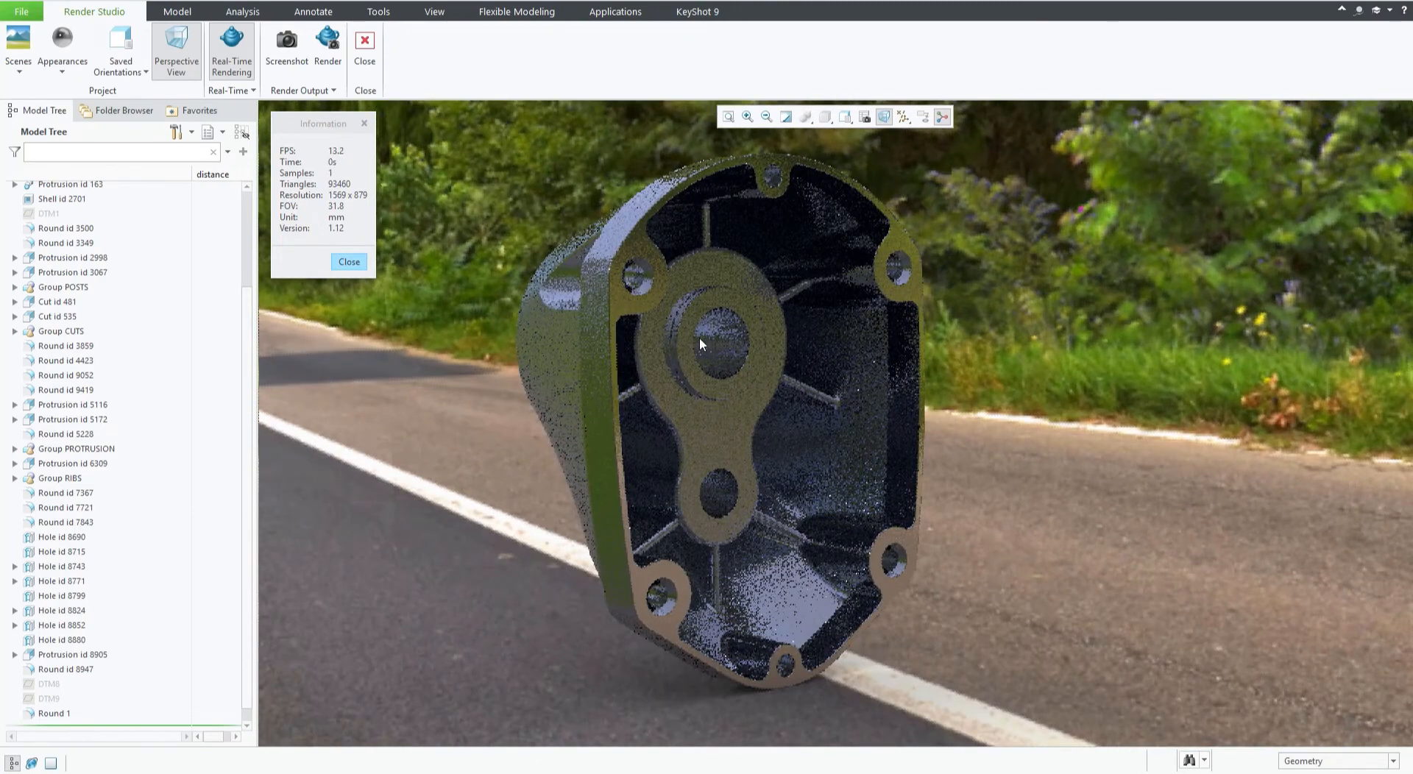
middle_drag(700, 343, 840, 336)
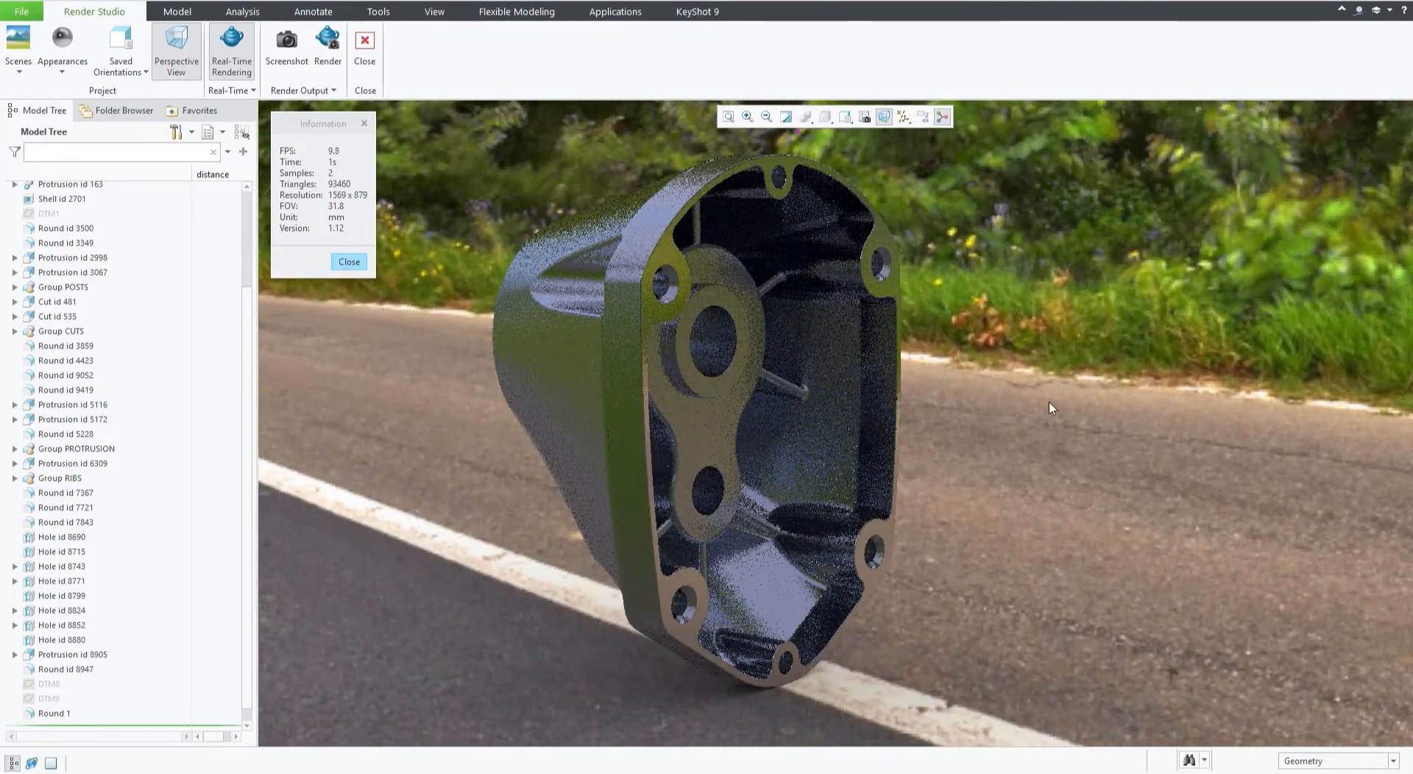
scroll(1049, 402, down, 3)
middle_drag(949, 382, 706, 446)
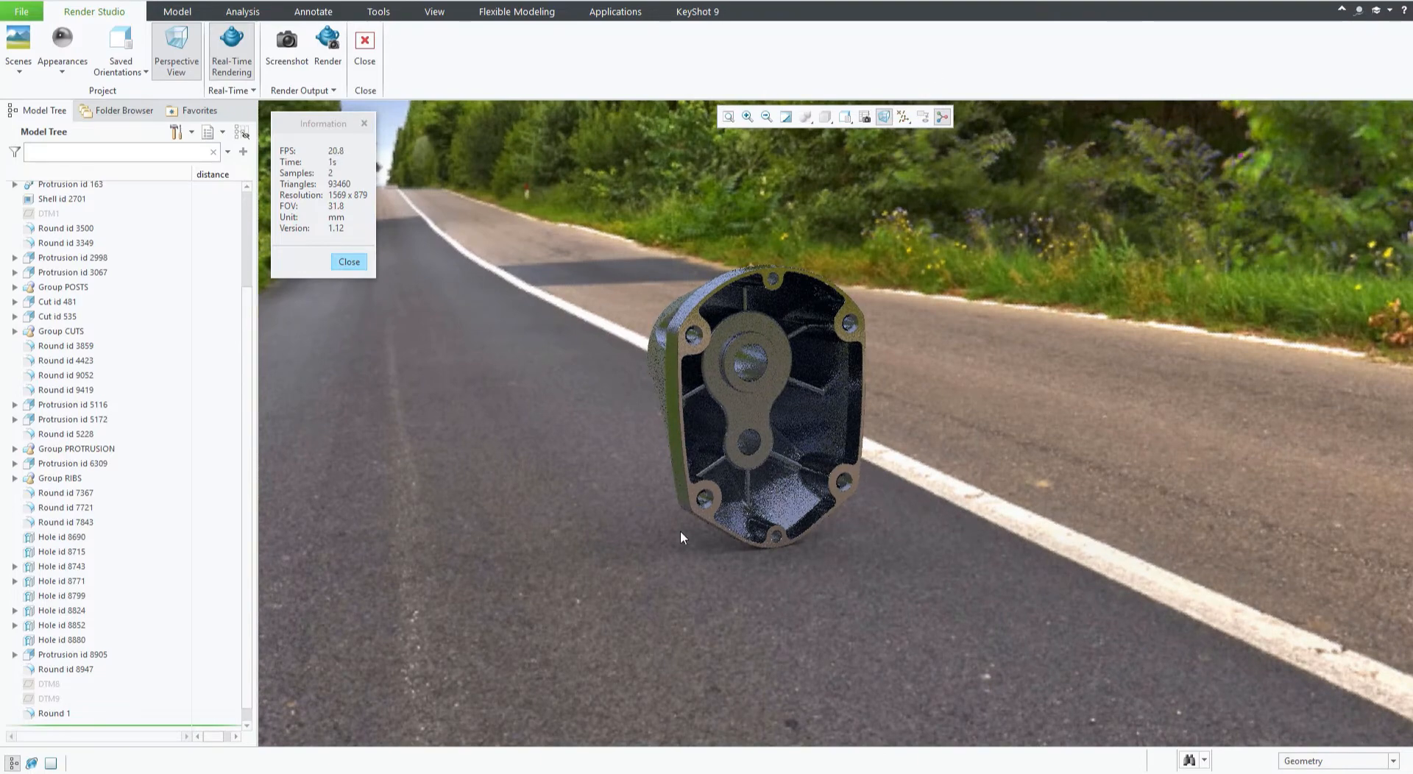
scroll(641, 292, up, 3)
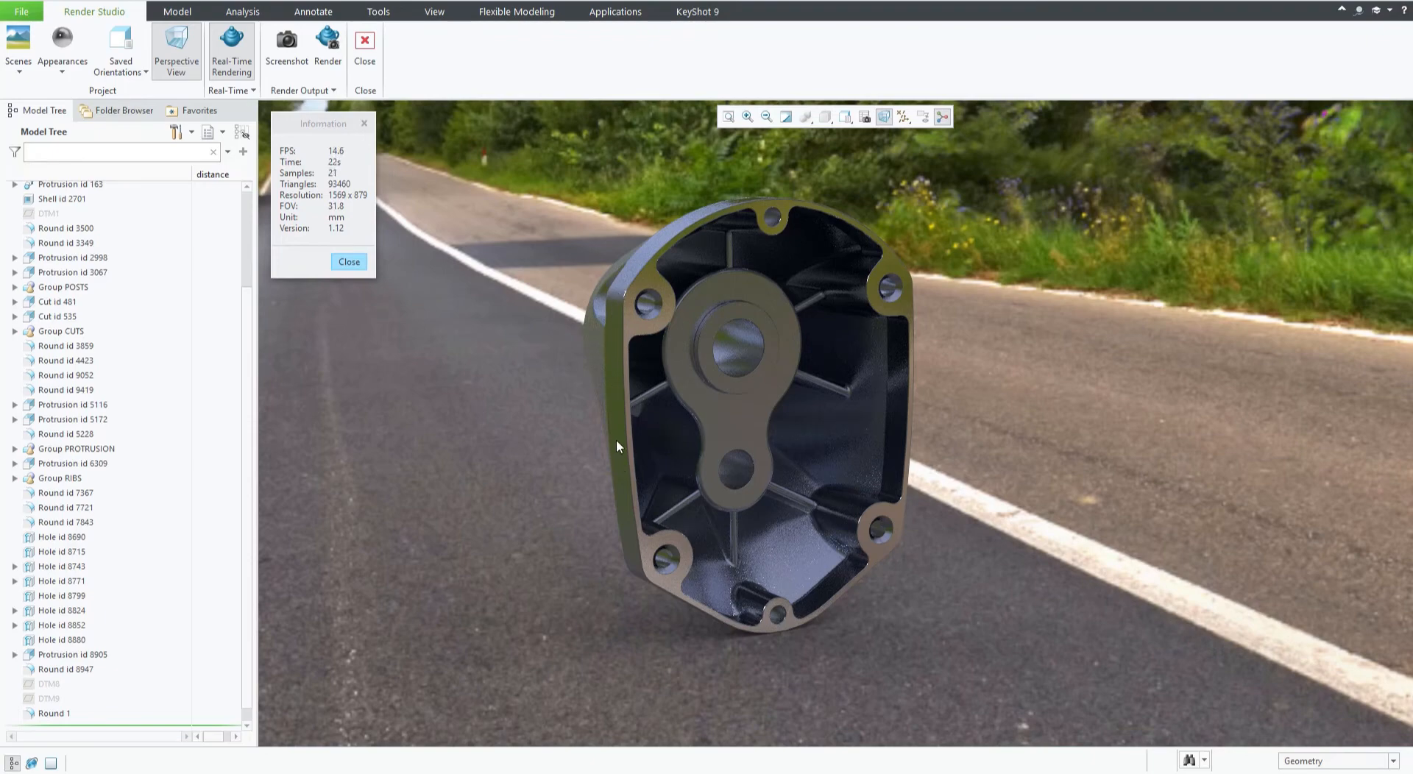
middle_drag(584, 371, 576, 150)
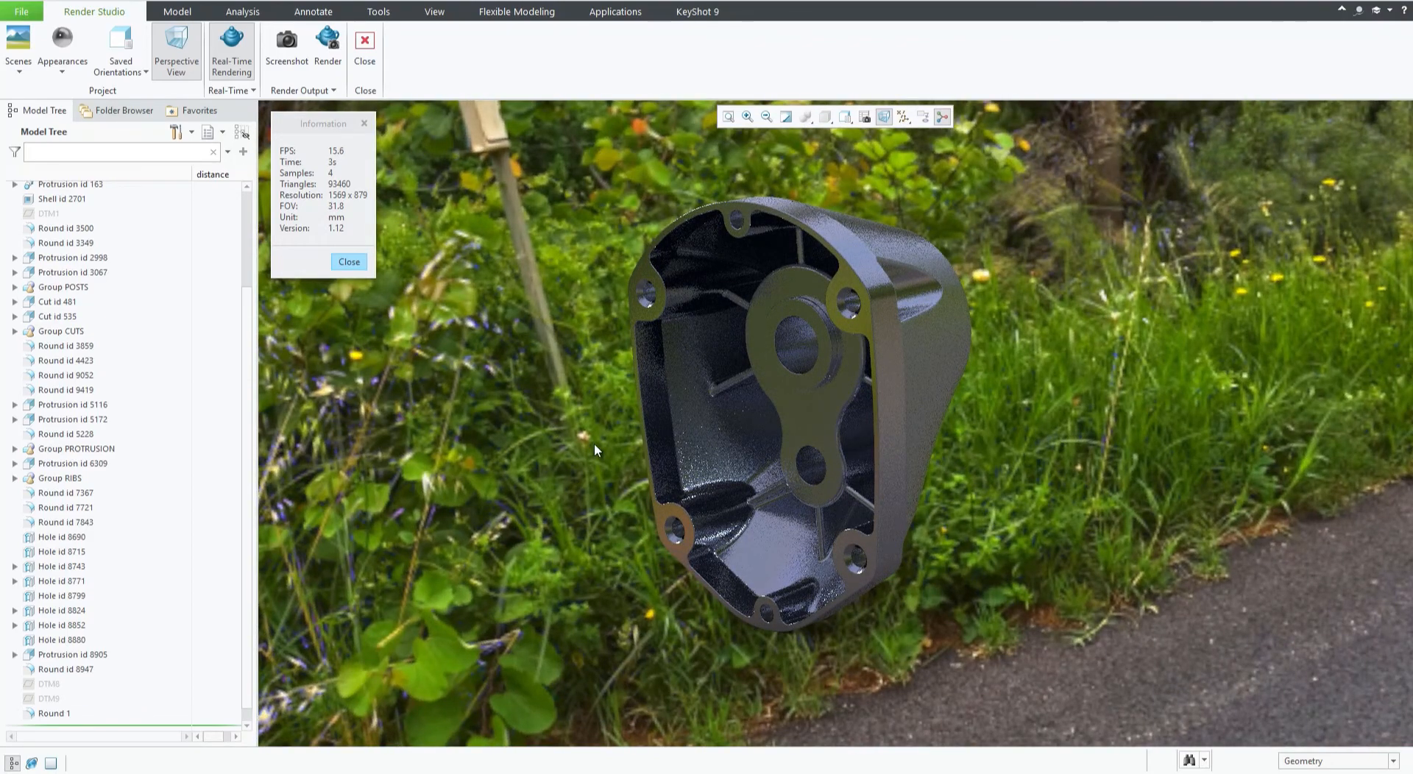
middle_drag(594, 443, 636, 367)
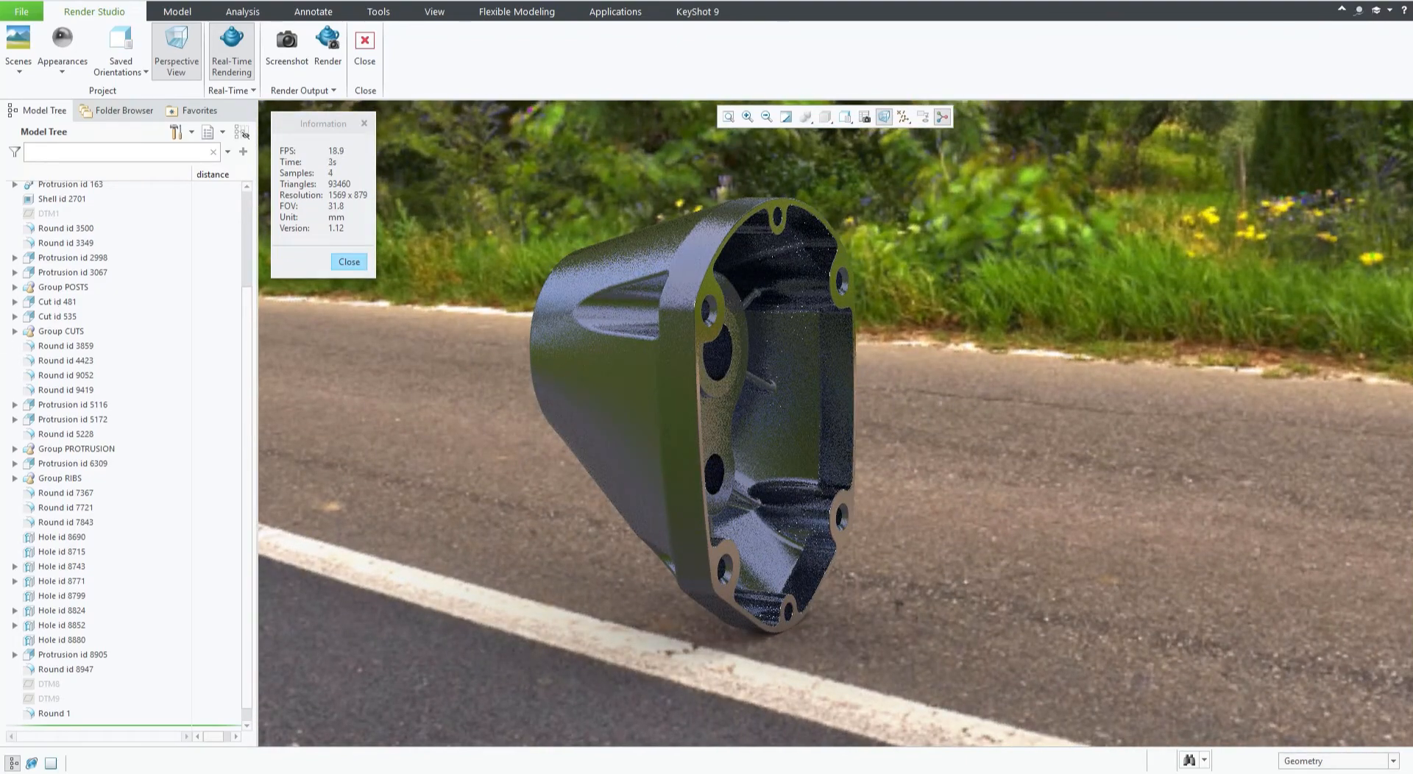
middle_drag(635, 426, 683, 320)
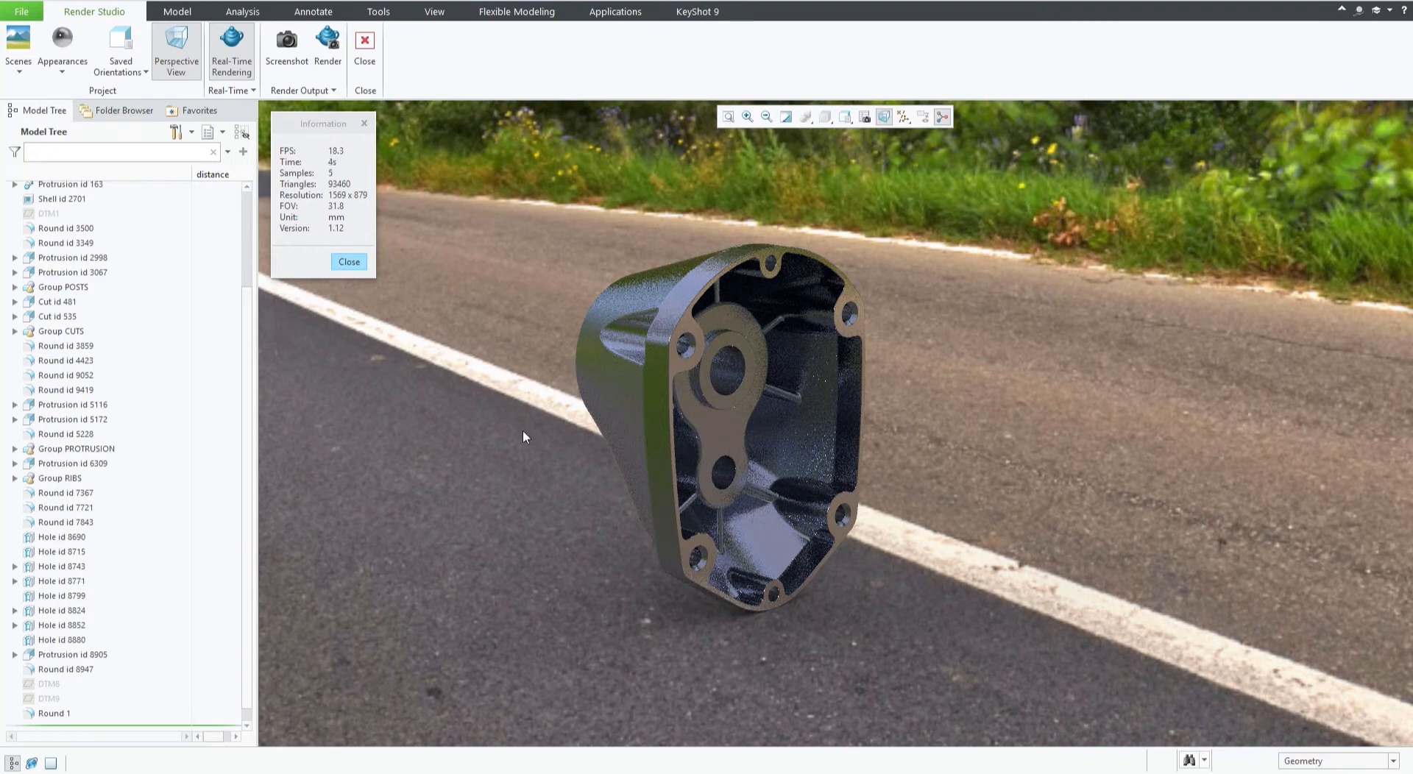
Open the Scene Editor and scroll through its scene gallery.
click(20, 73)
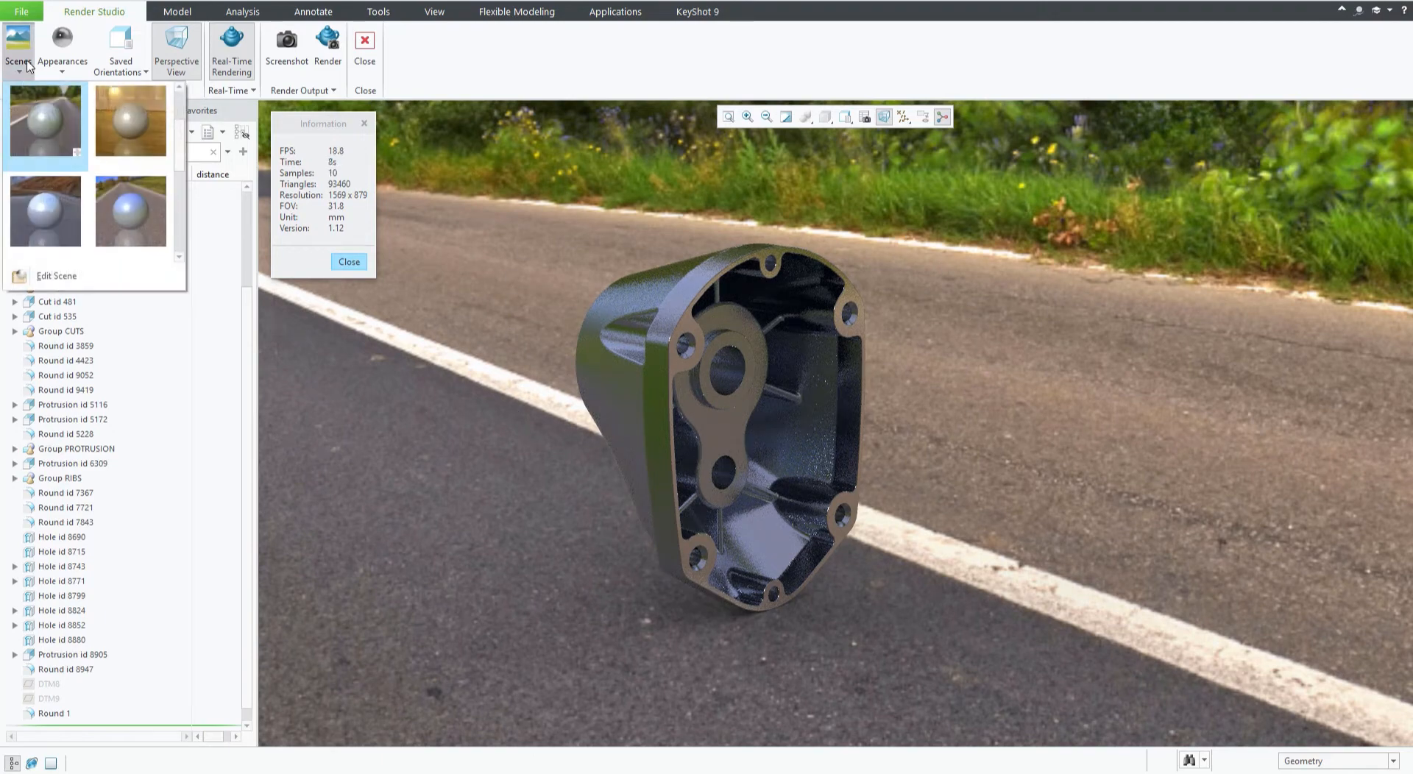
click(54, 278)
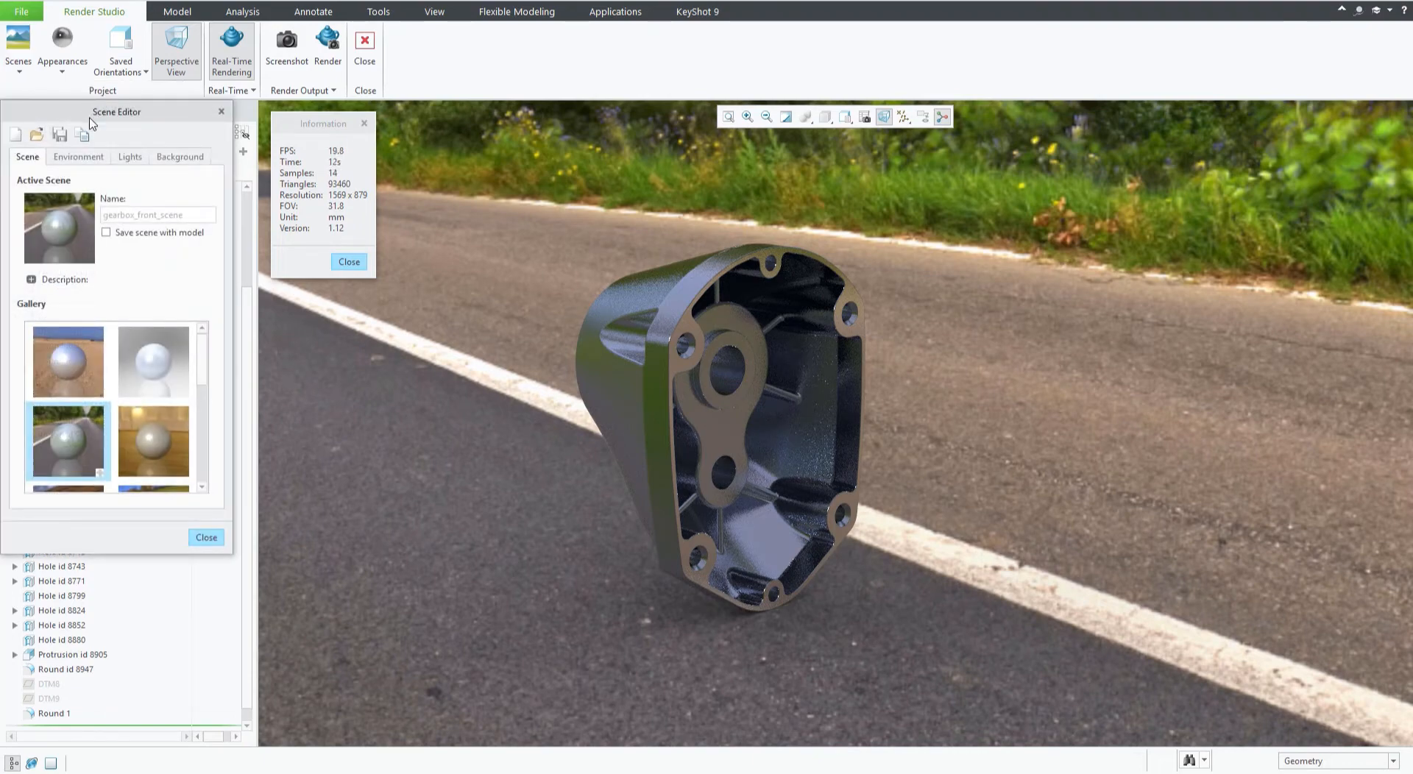
drag(92, 123, 259, 189)
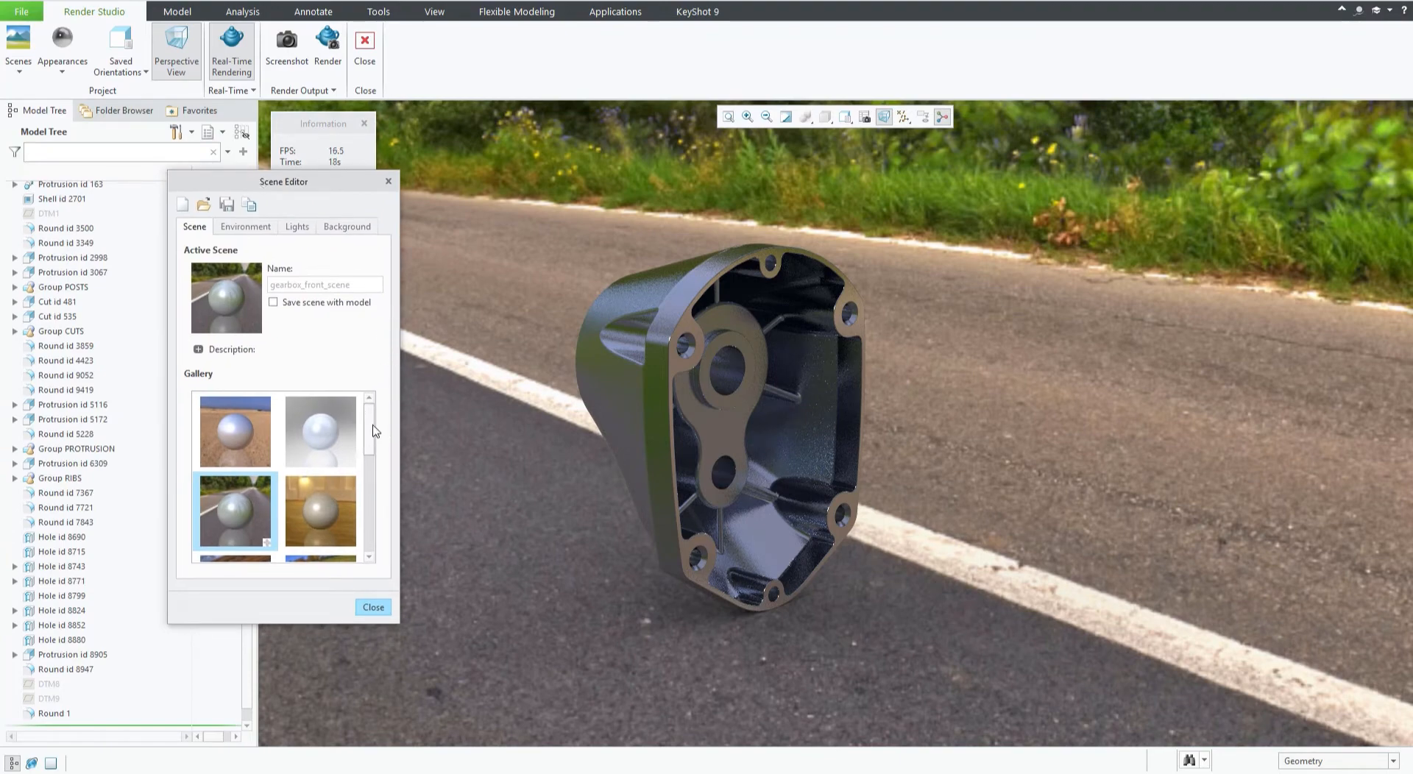
scroll(381, 458, down, 2)
scroll(379, 463, down, 5)
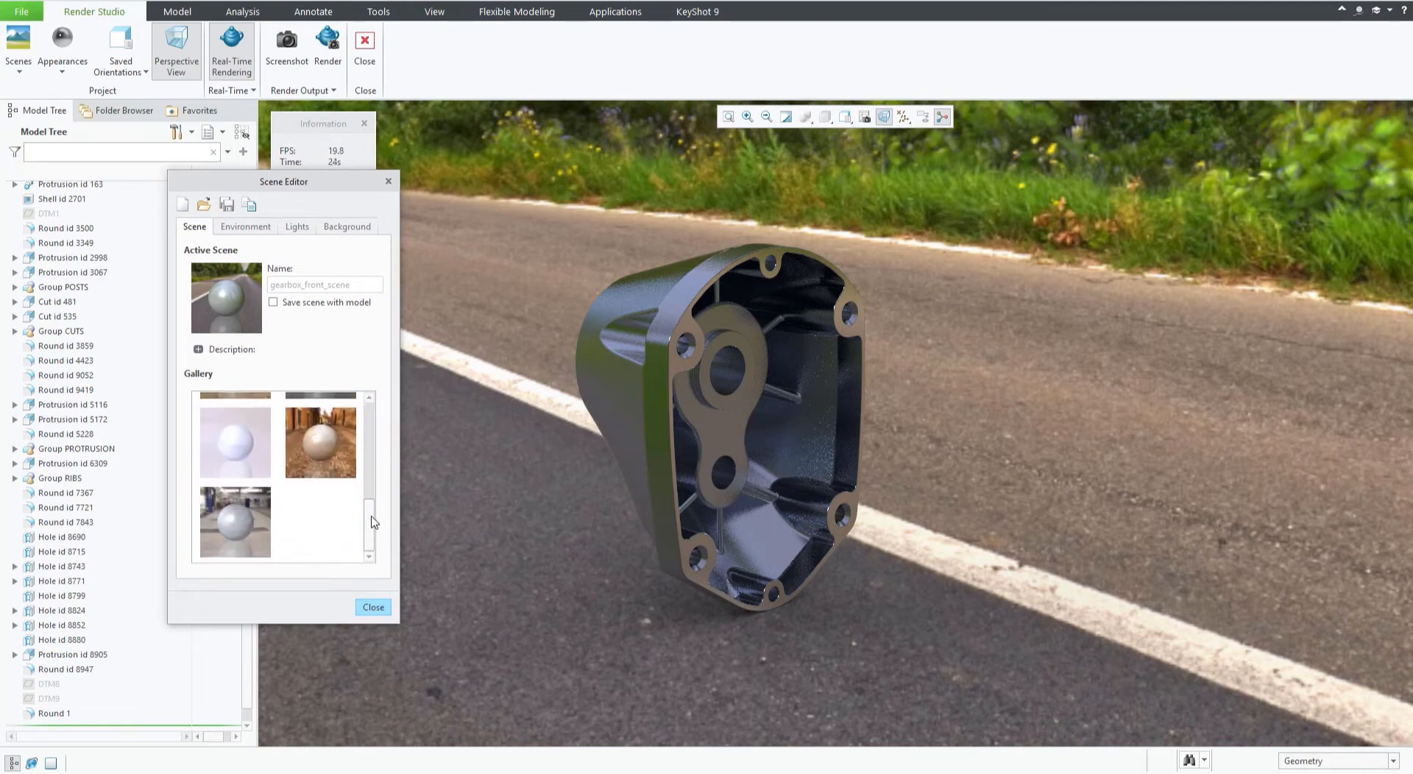
drag(368, 510, 369, 421)
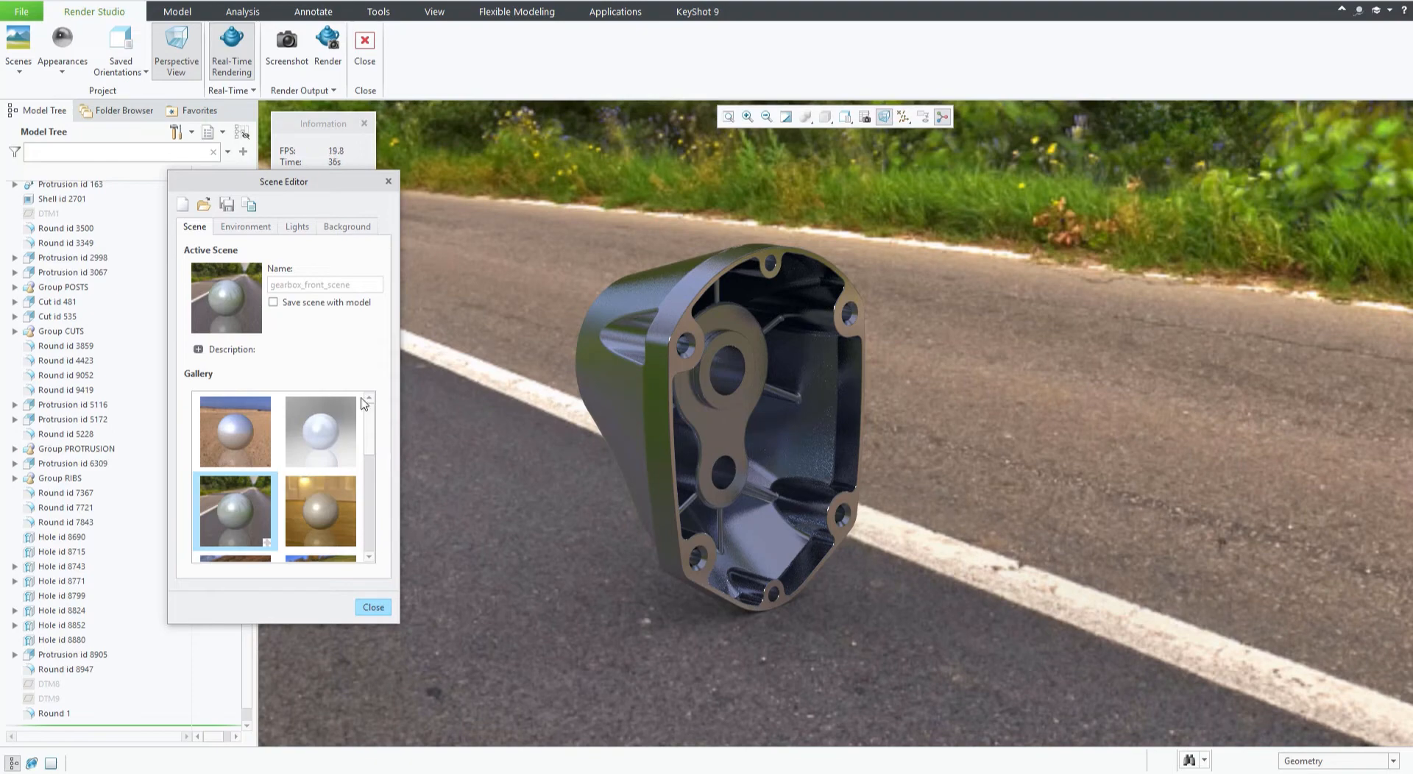
Set the scene background type to Color and pick a light blue background color.
click(347, 228)
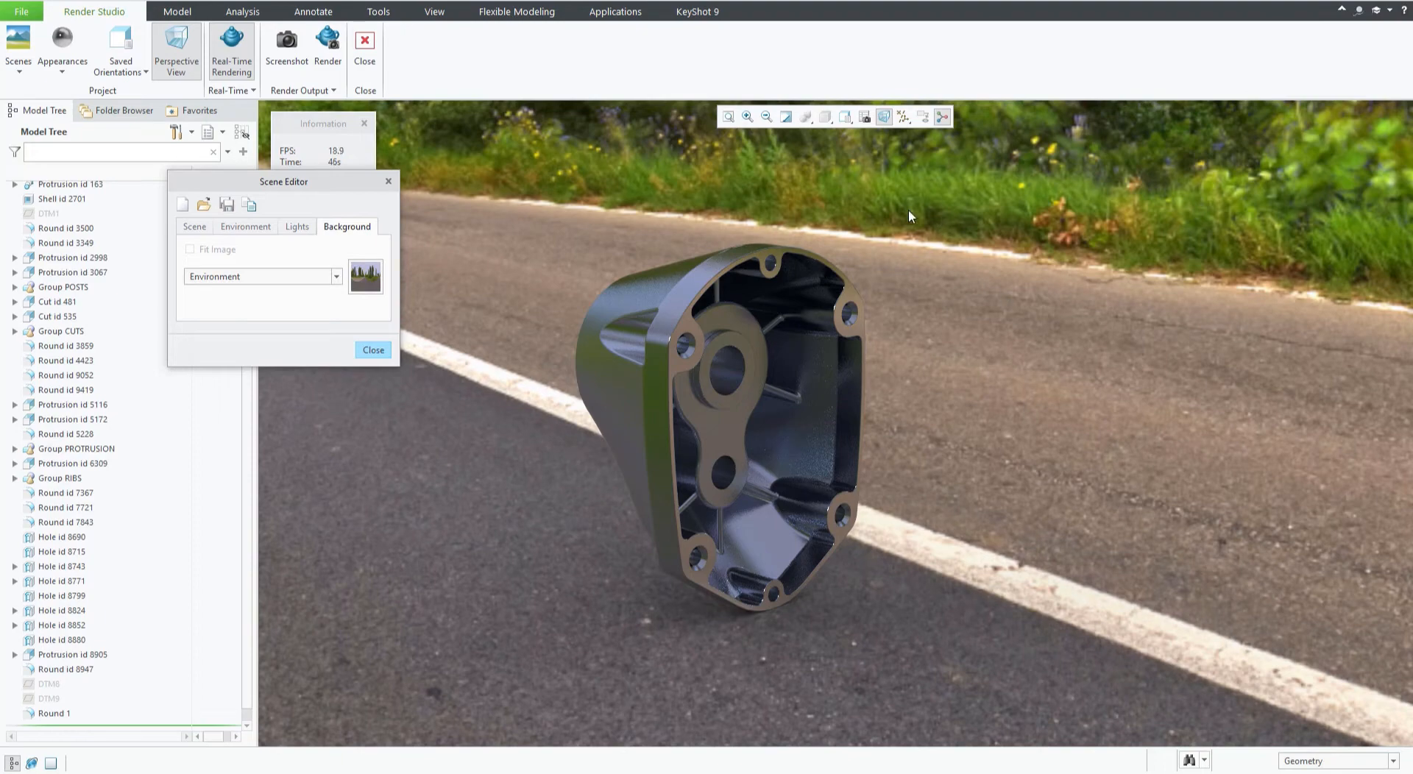
click(336, 278)
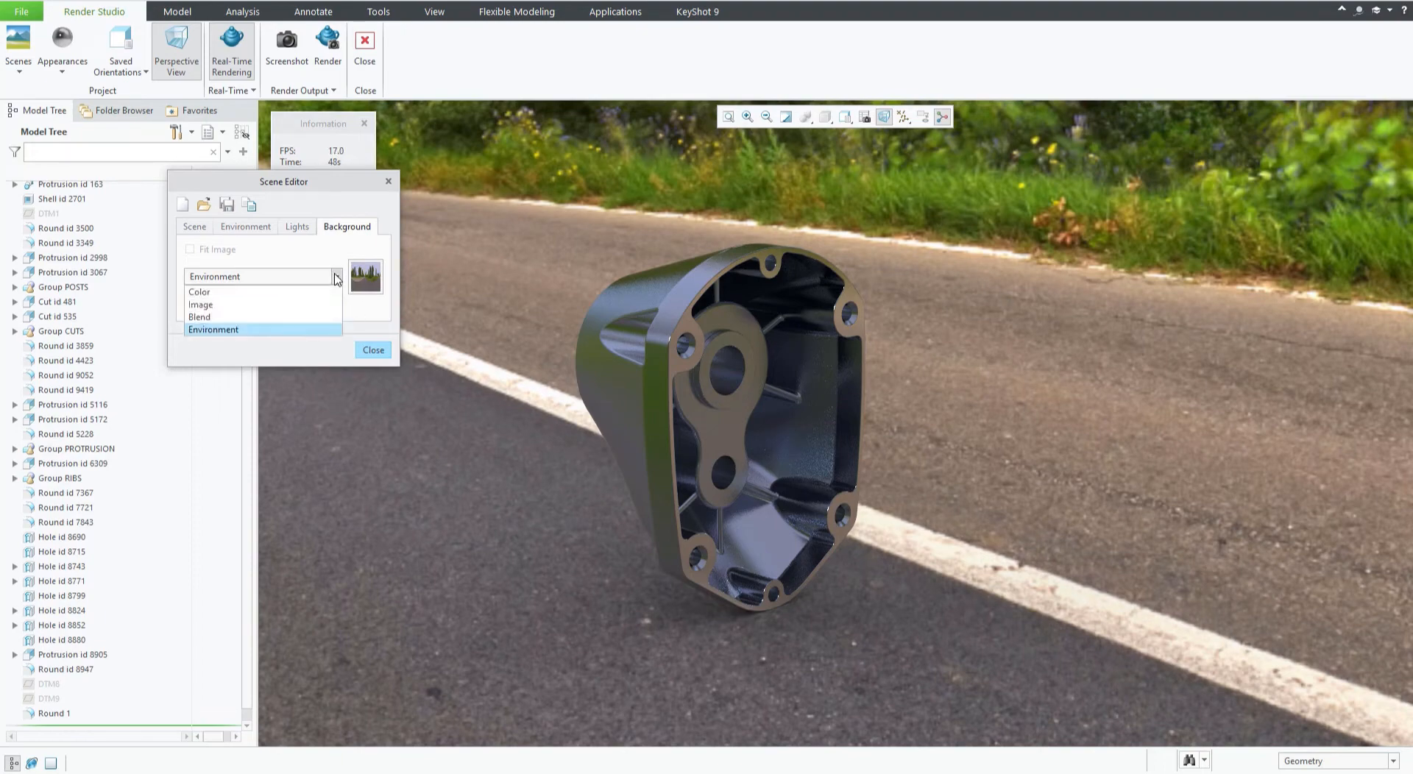
click(301, 292)
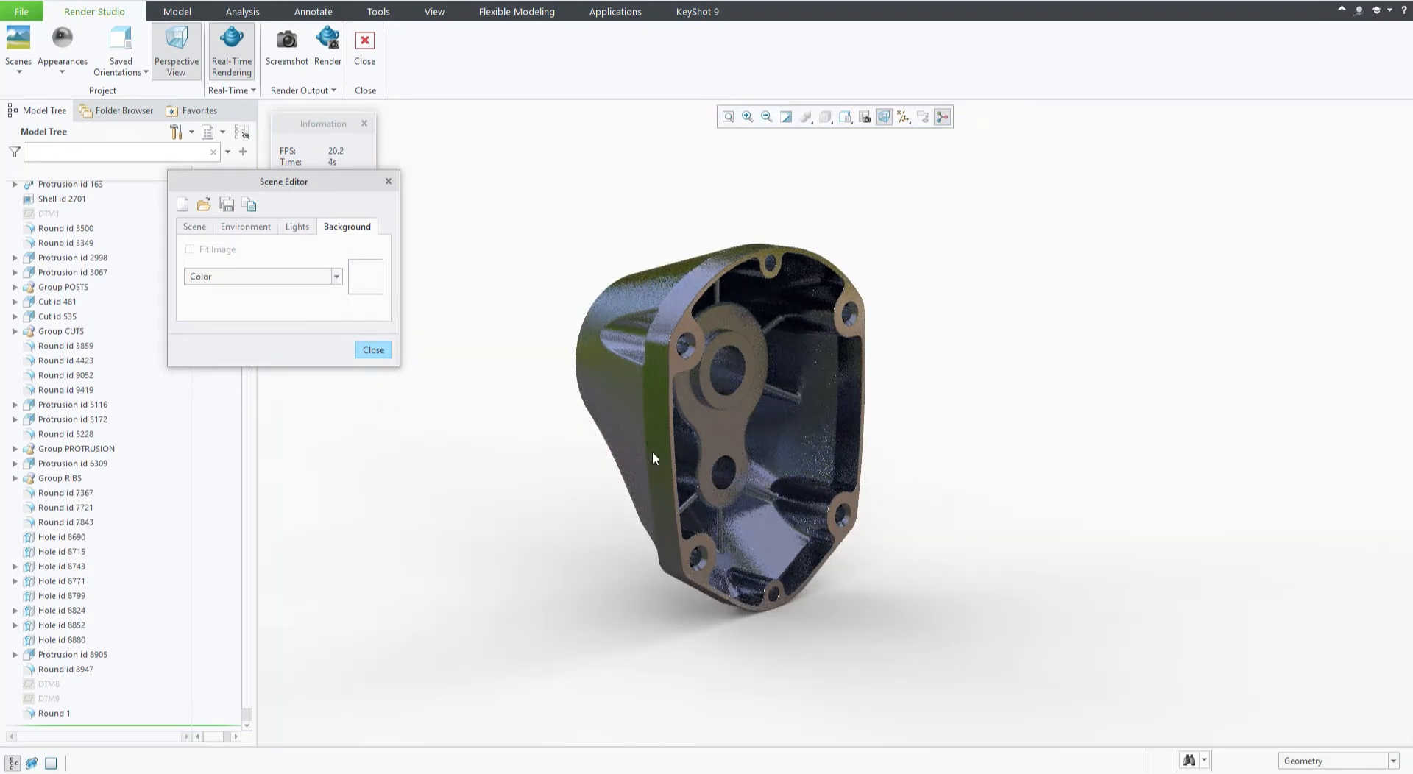
click(370, 280)
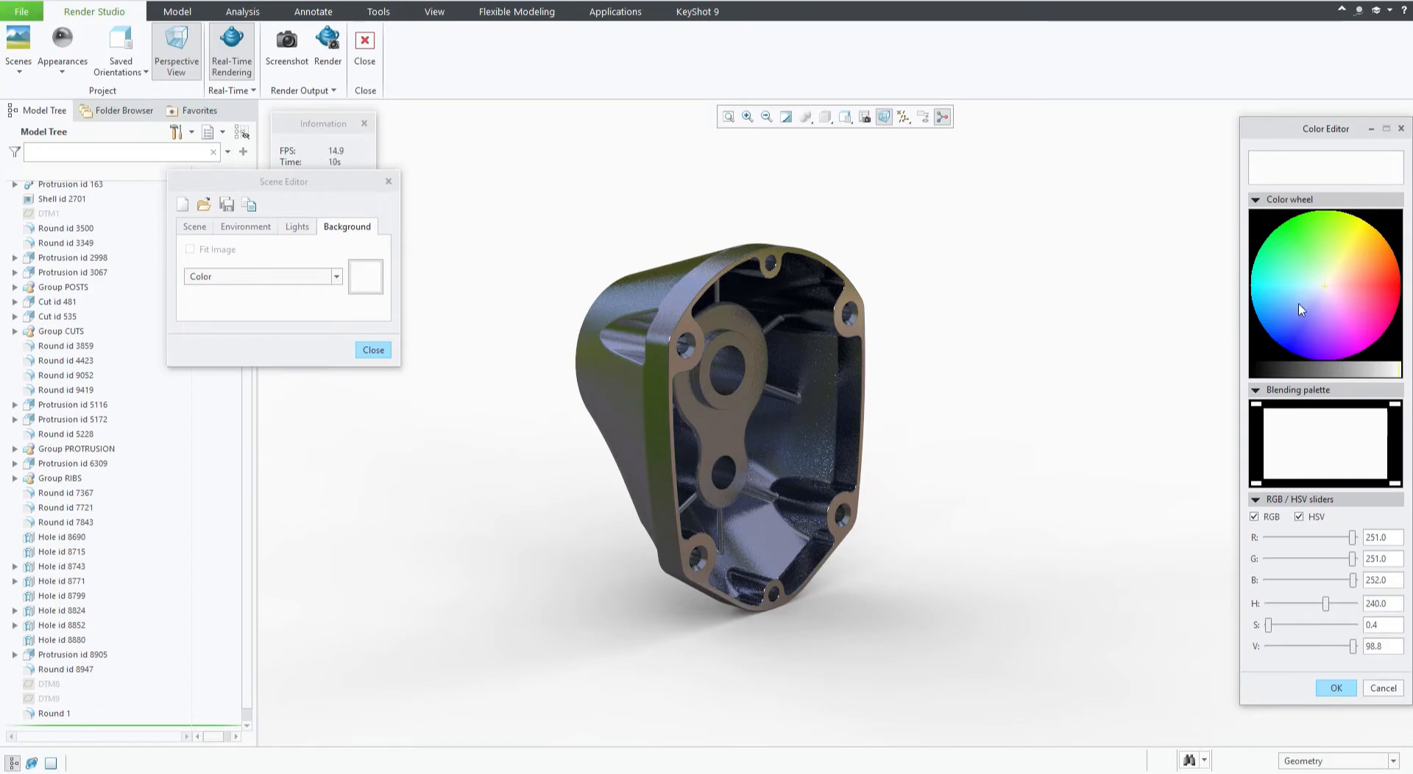
click(1309, 296)
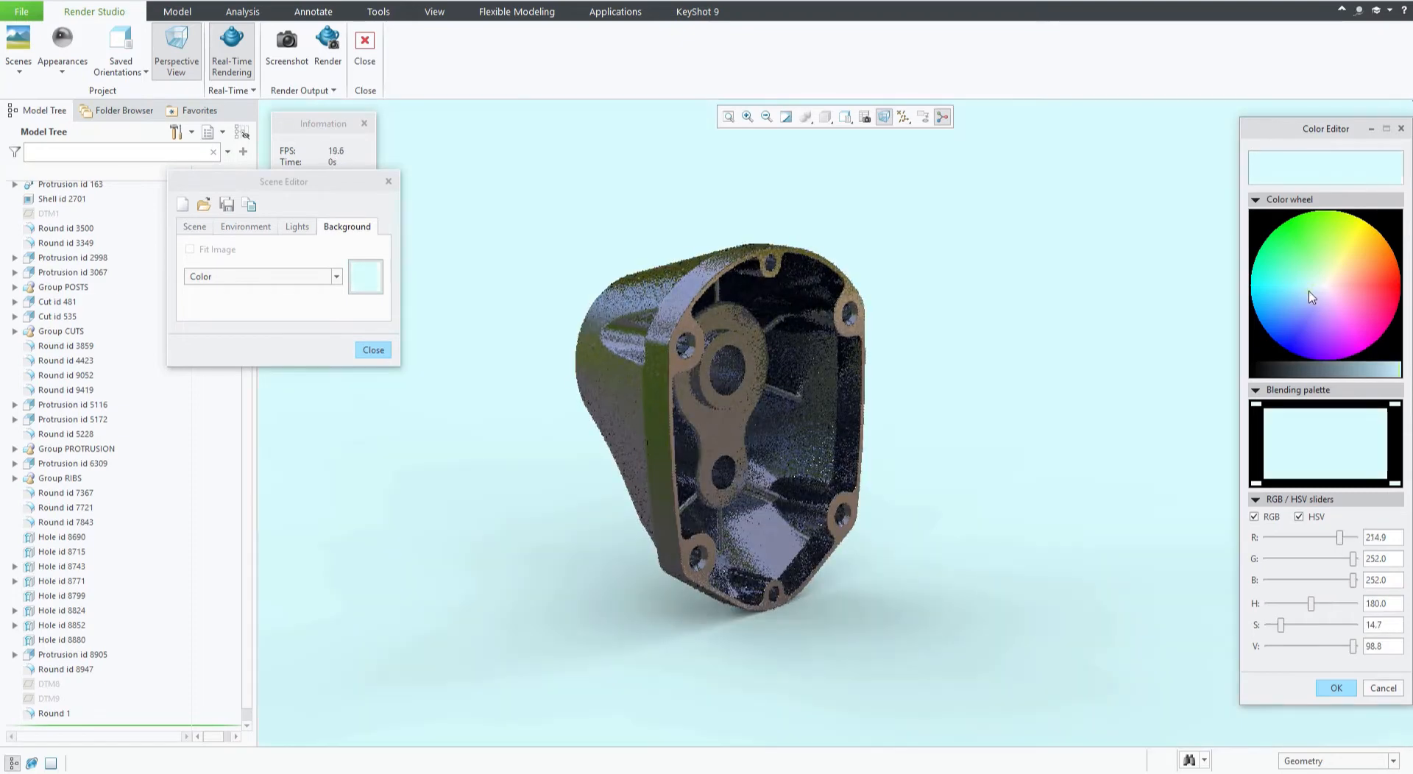
click(1289, 301)
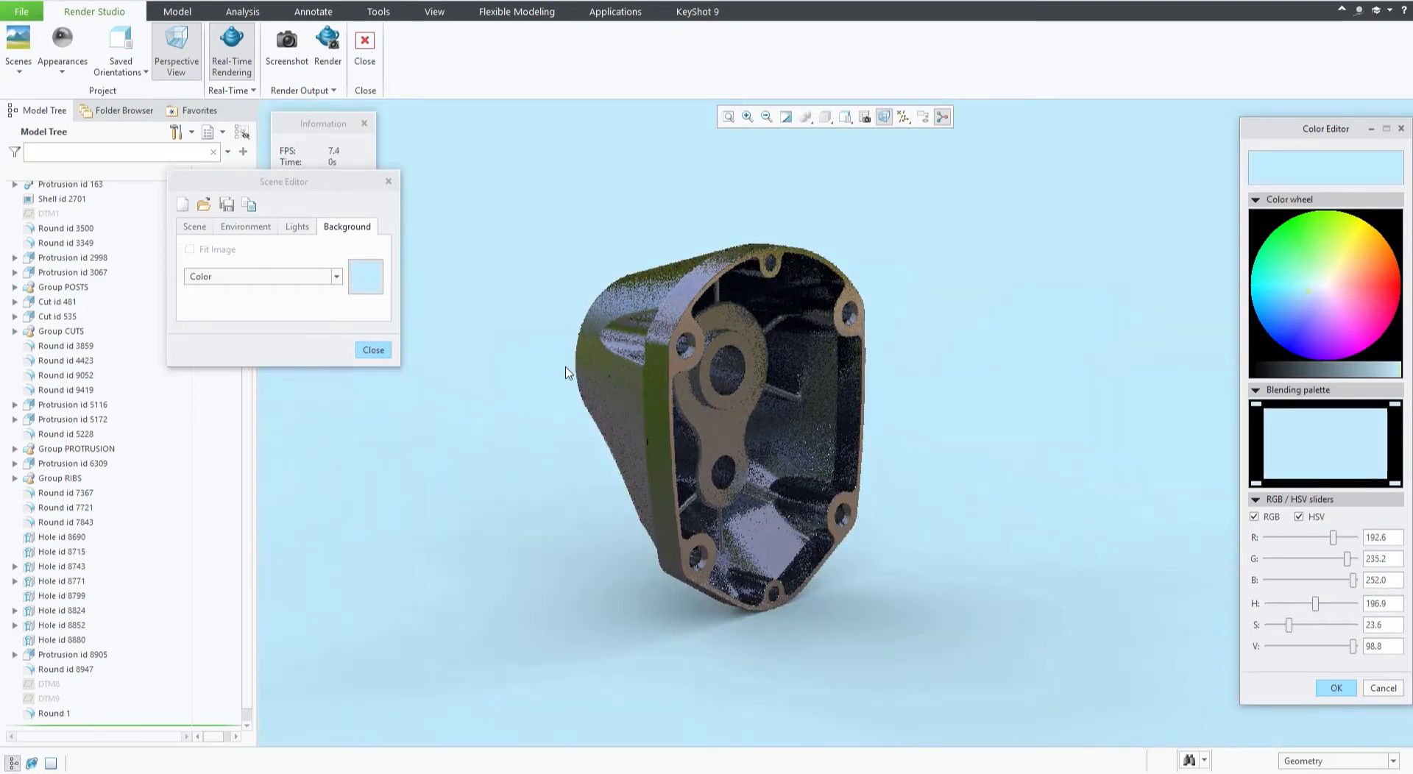
click(1288, 295)
click(1301, 291)
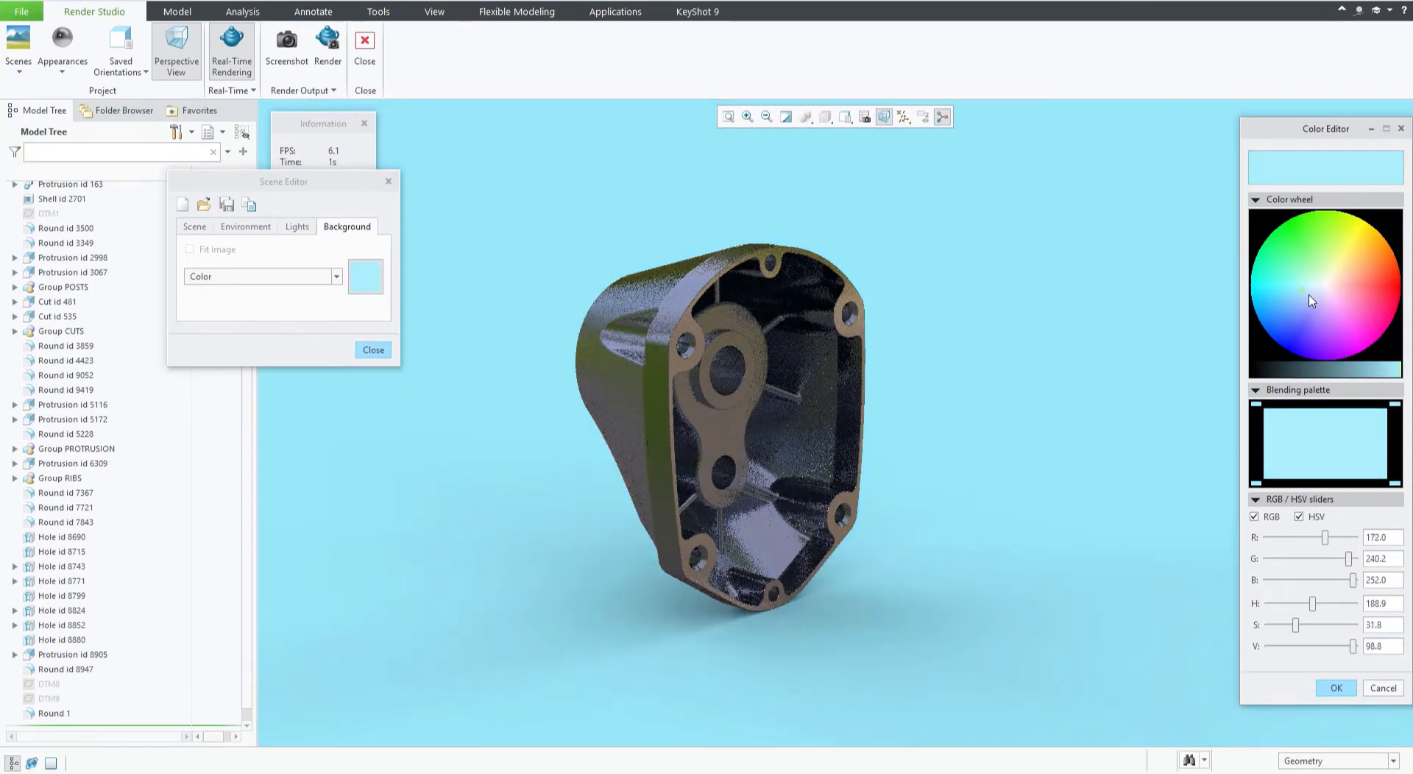
click(1310, 296)
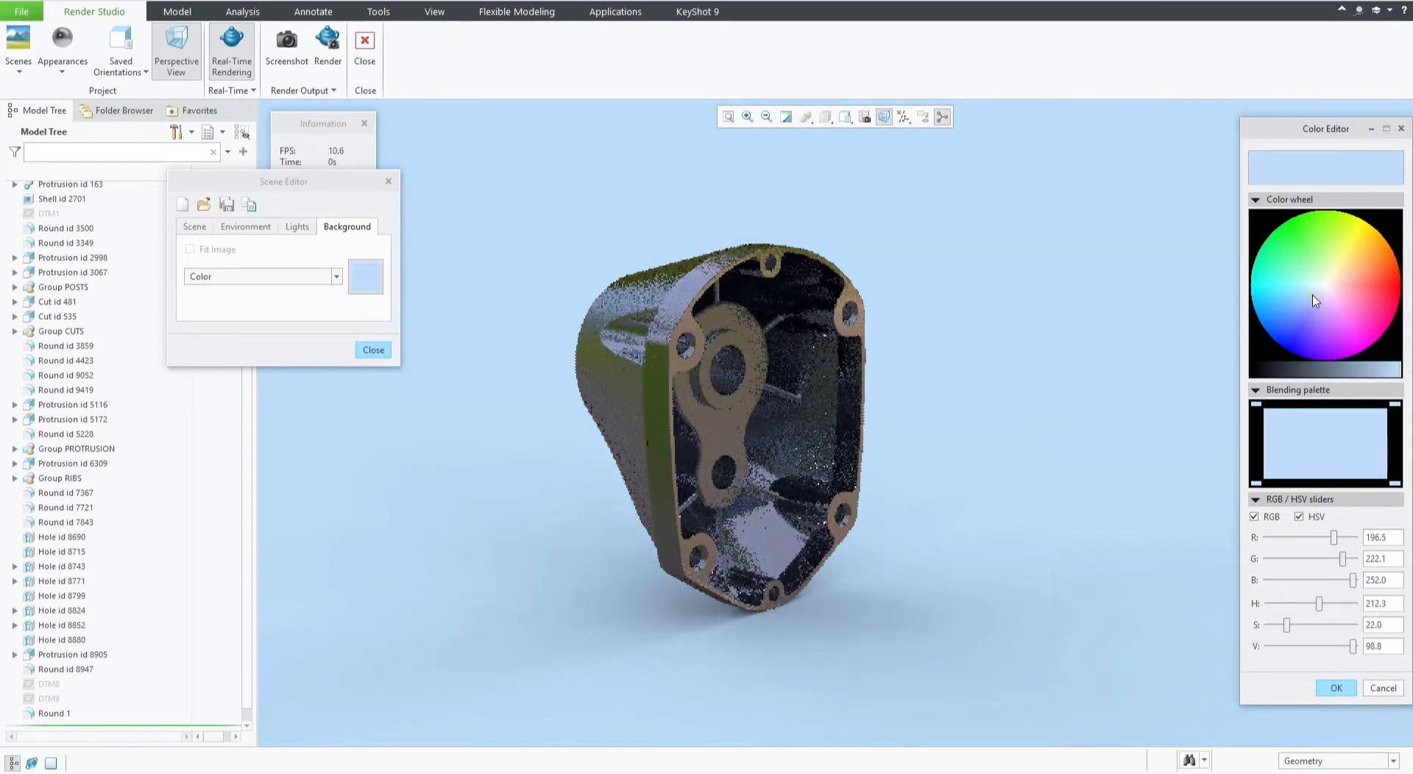
click(1336, 688)
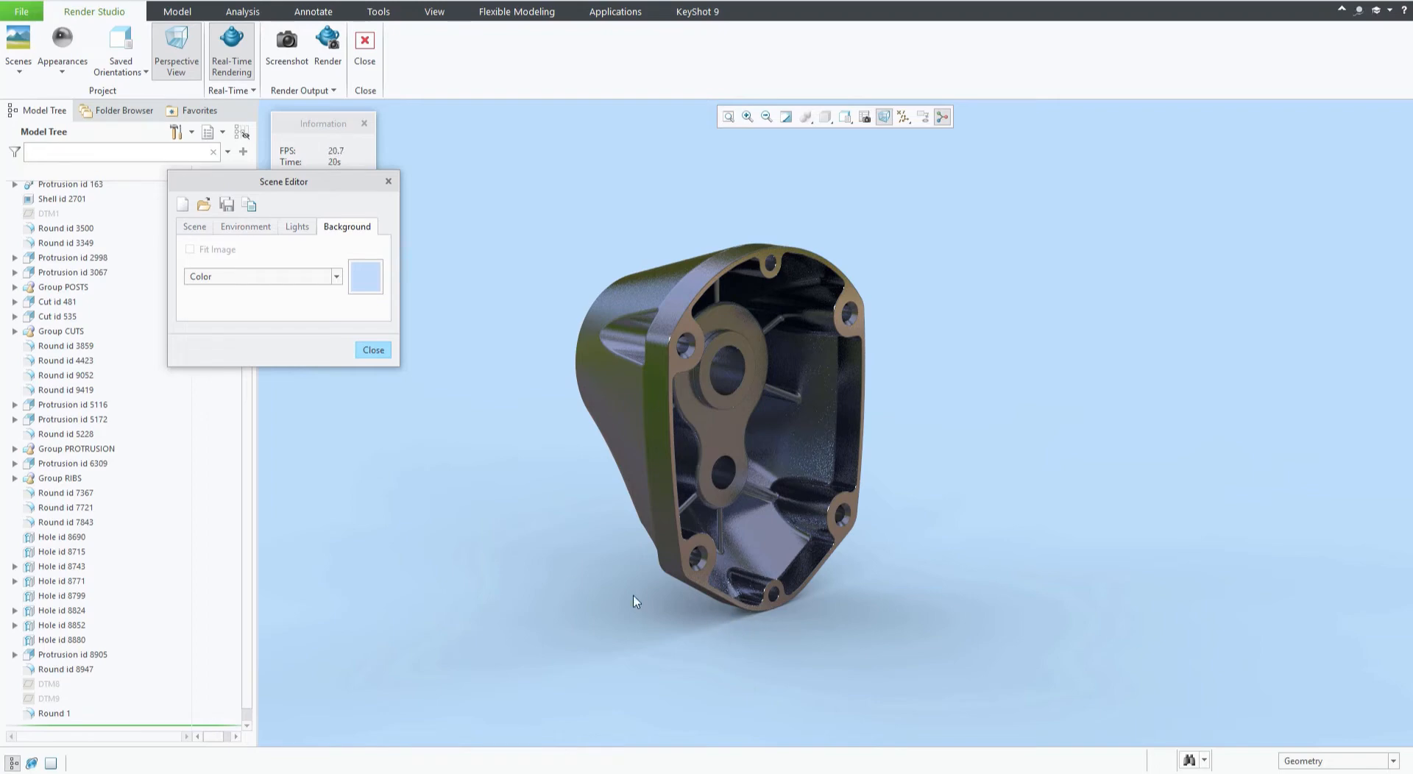
Switch the background type to Blend and set the top blend color to a light peach.
click(372, 277)
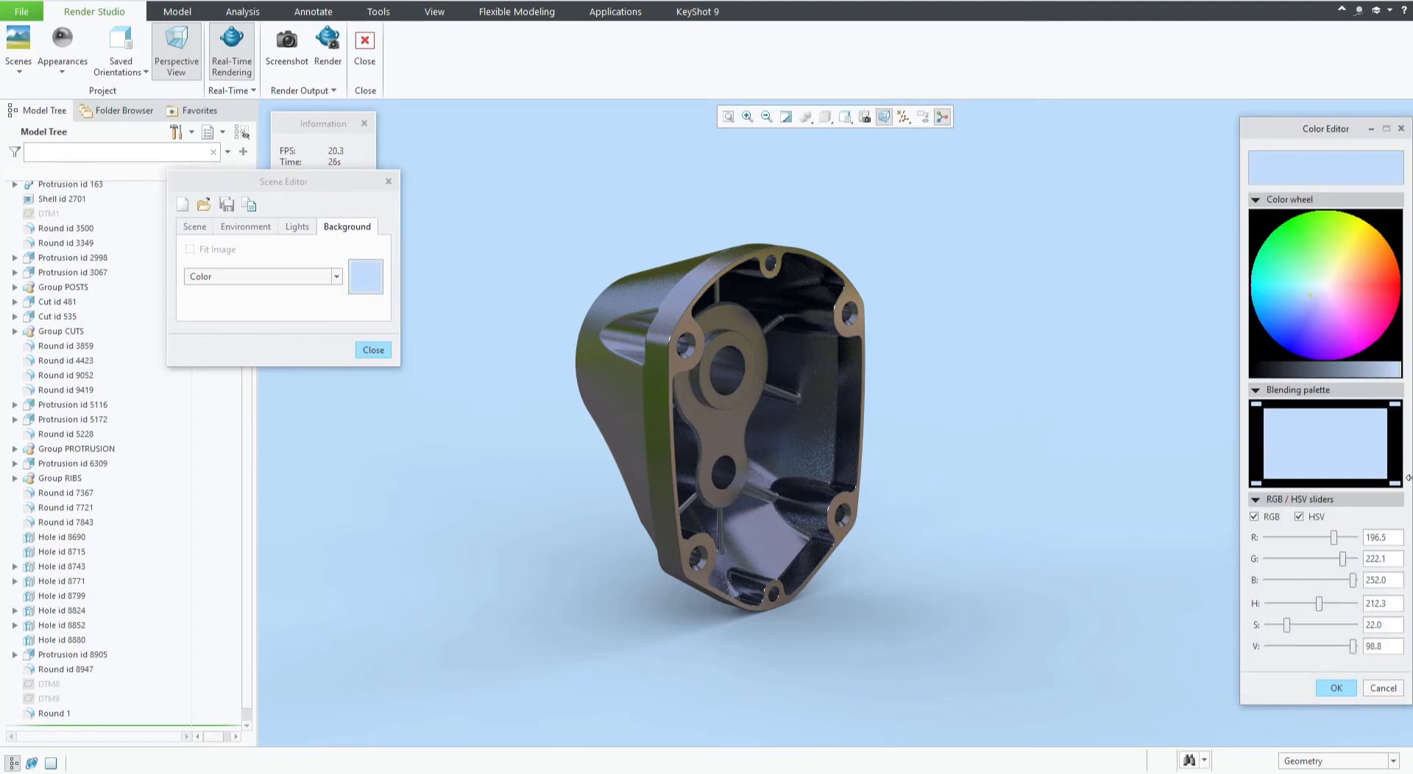
click(1382, 690)
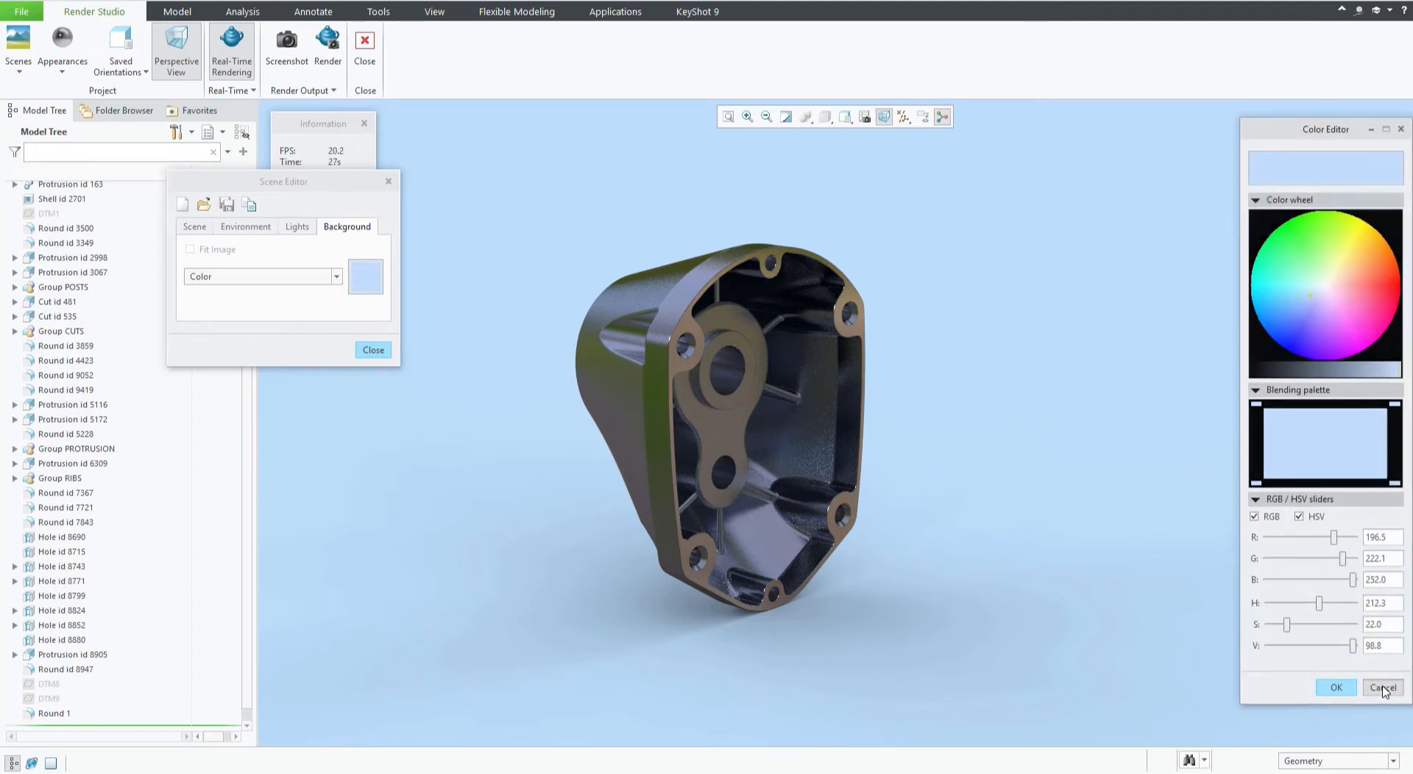
click(336, 277)
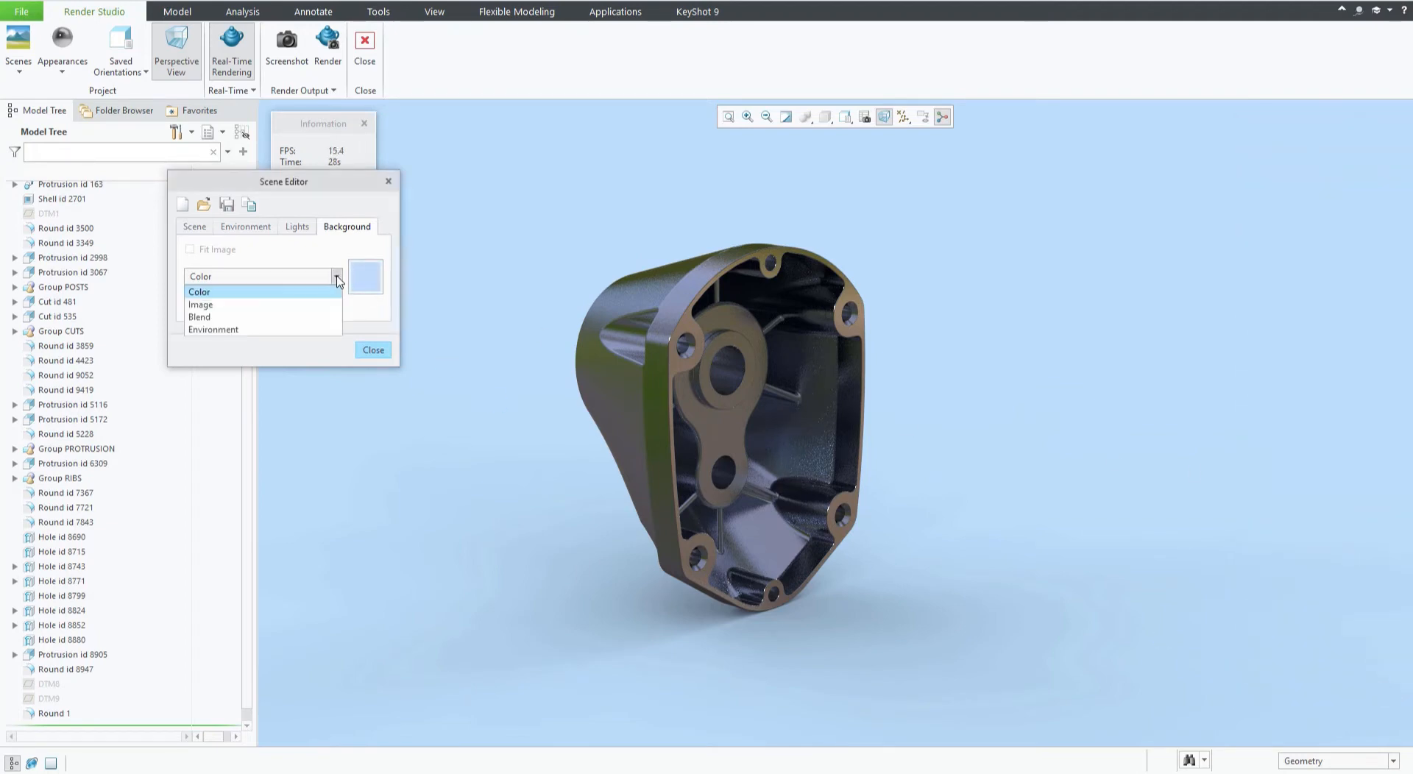
click(226, 320)
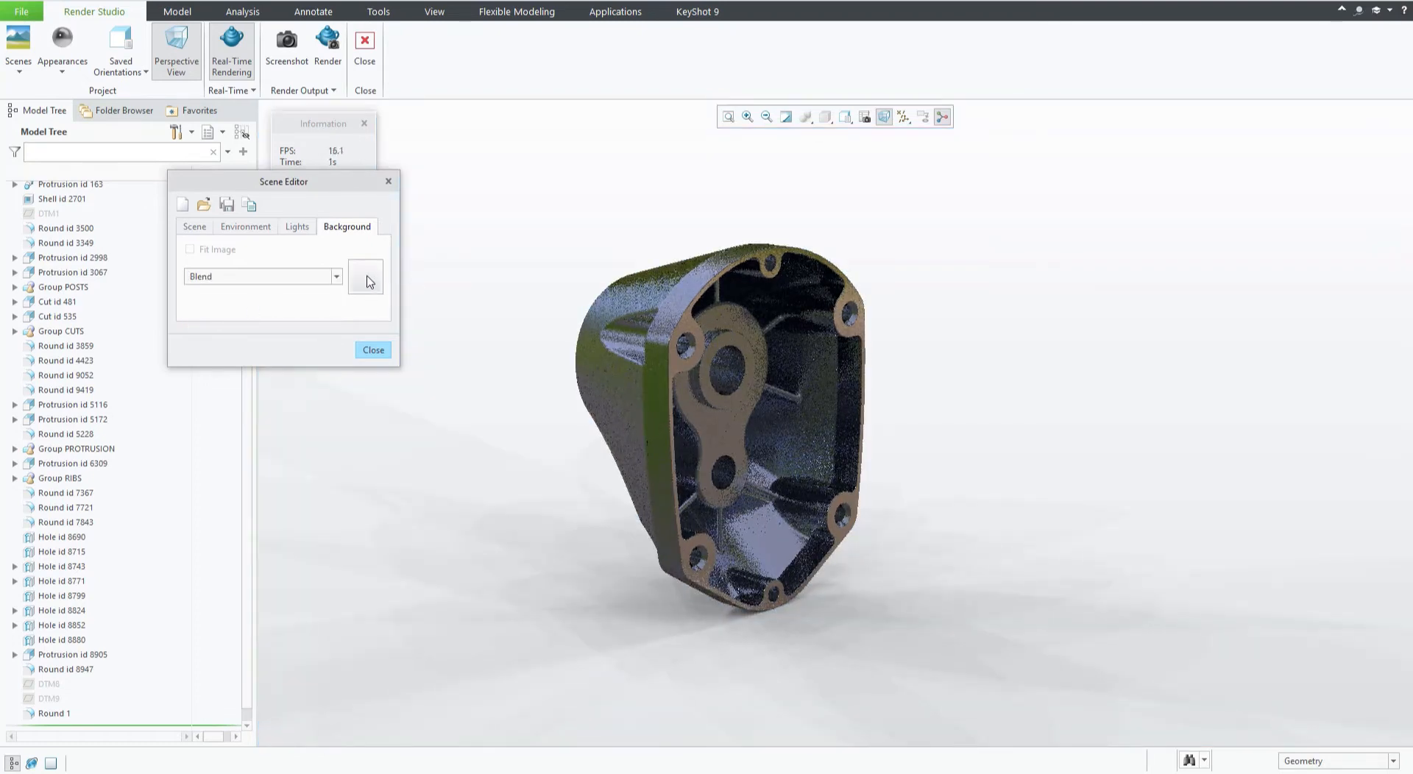
click(366, 281)
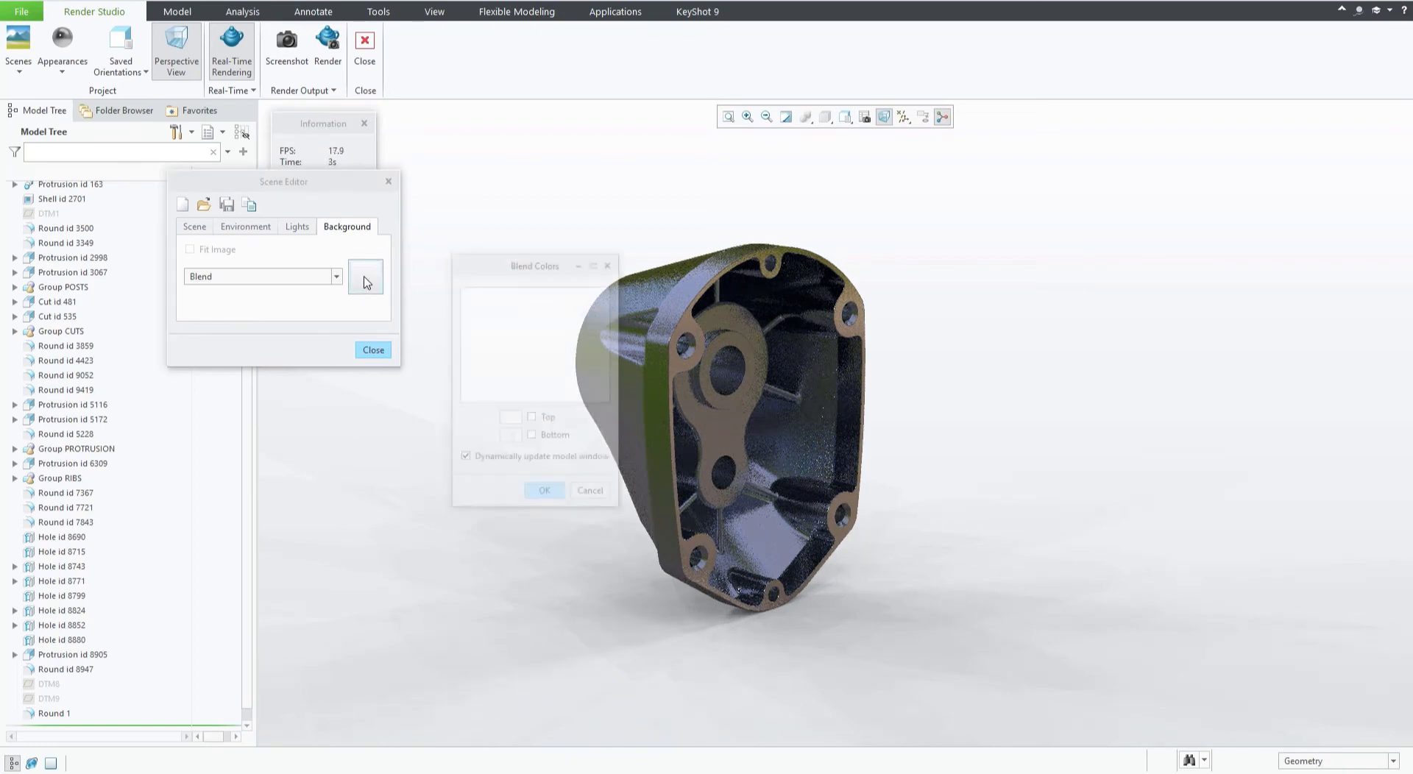
drag(516, 269, 1013, 245)
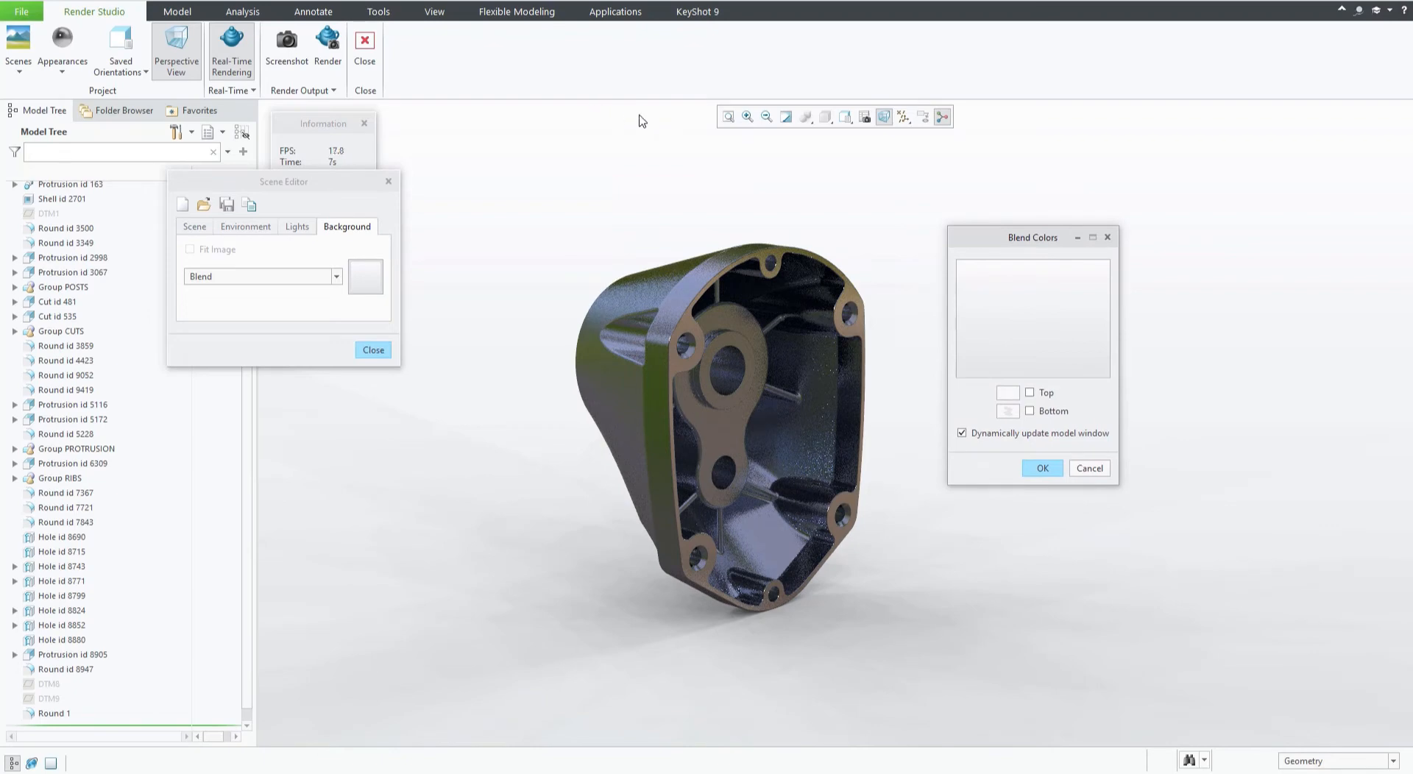
click(1007, 392)
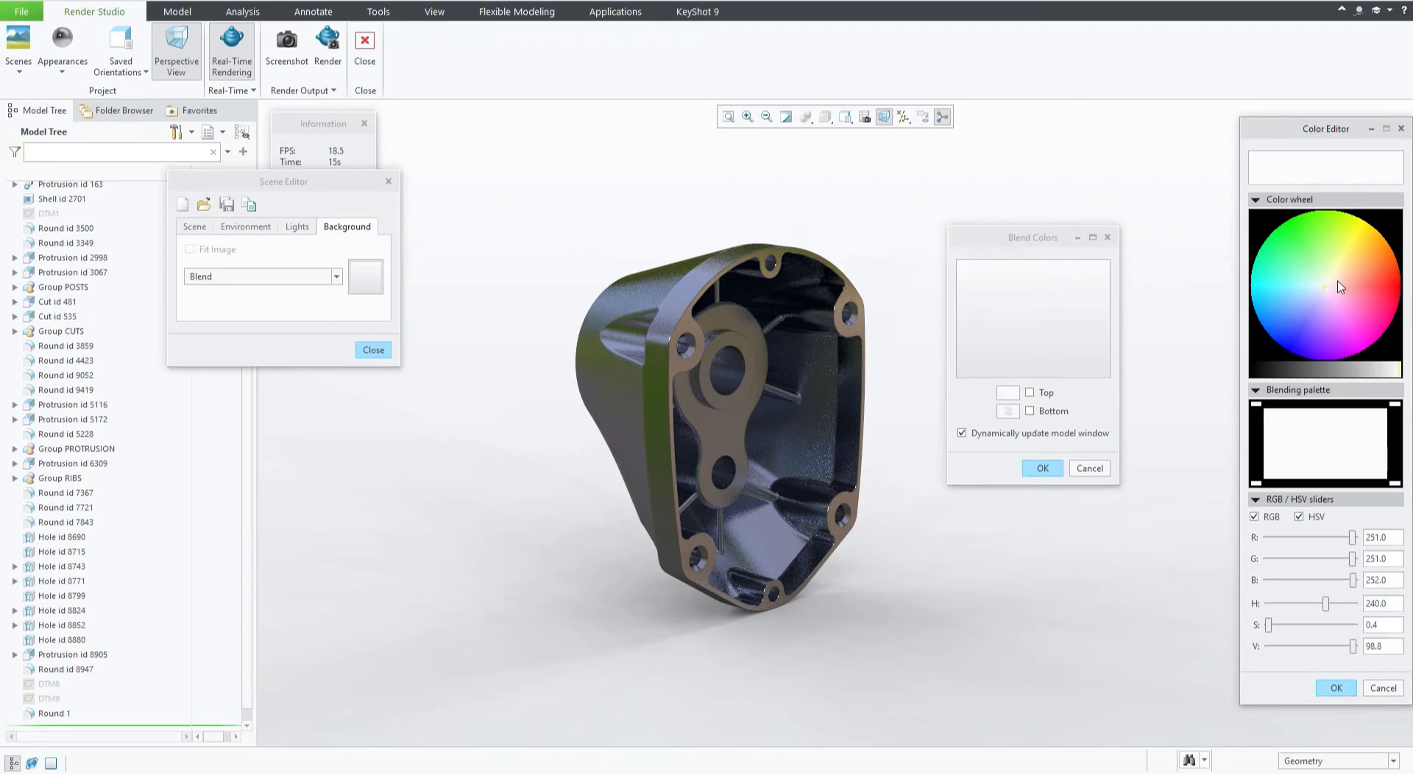
click(1340, 287)
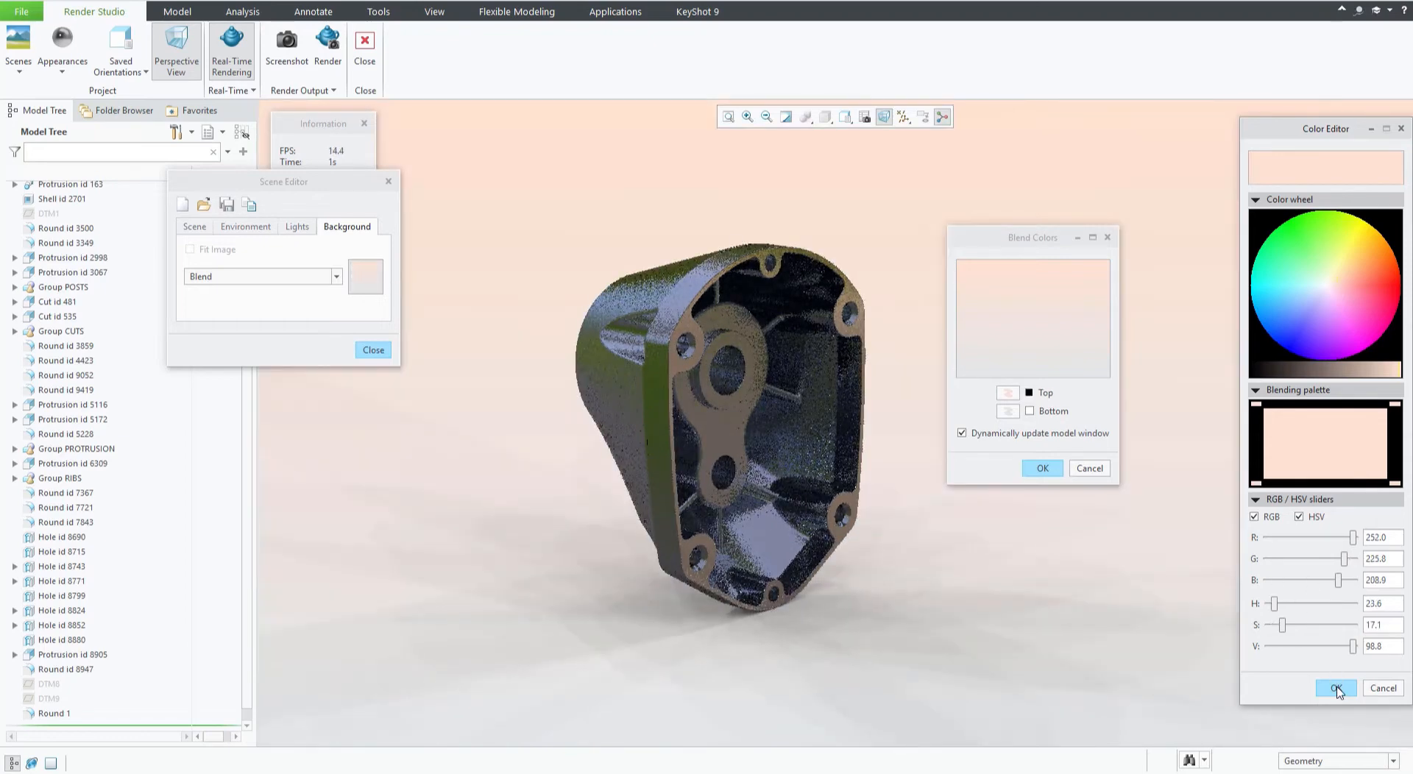
click(1337, 689)
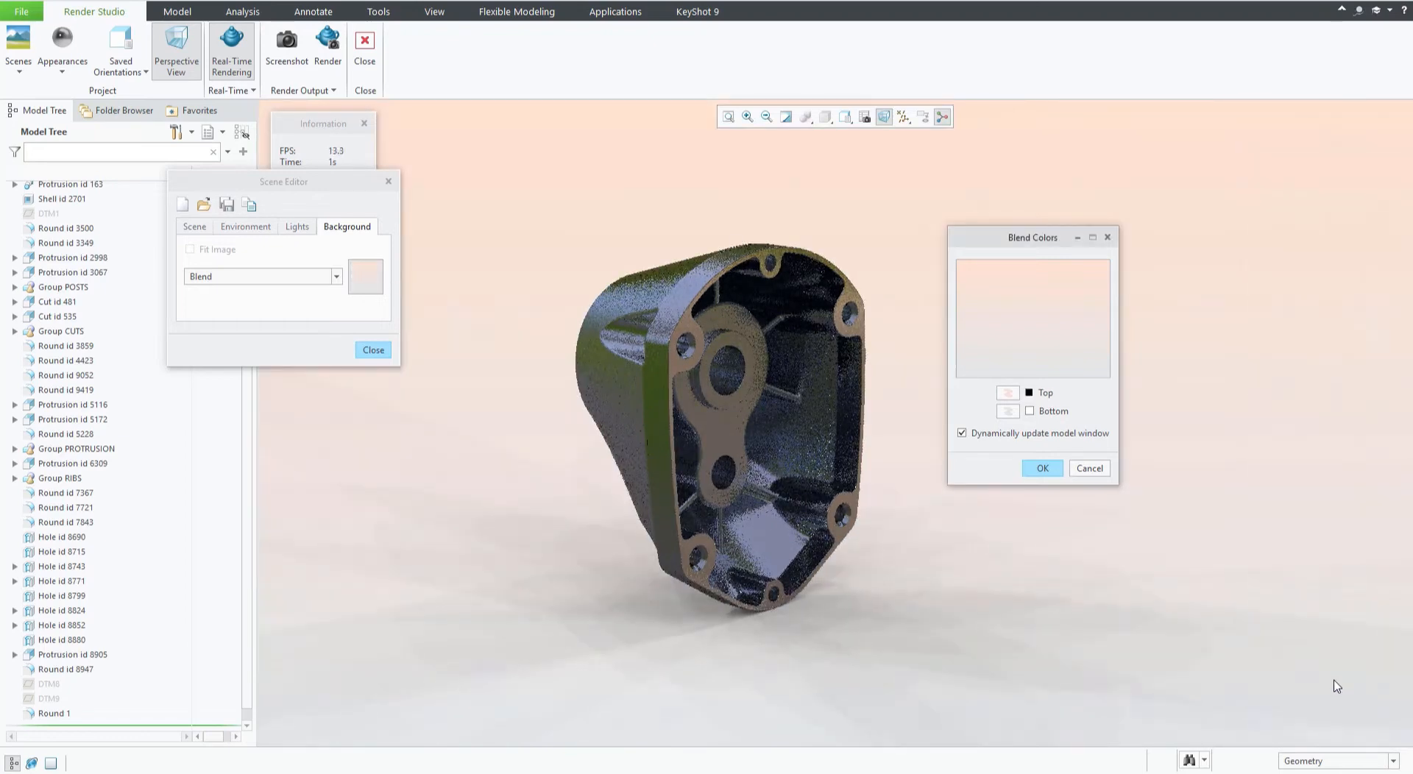
Set the bottom blend color to light blue and confirm the blend colors.
click(1008, 411)
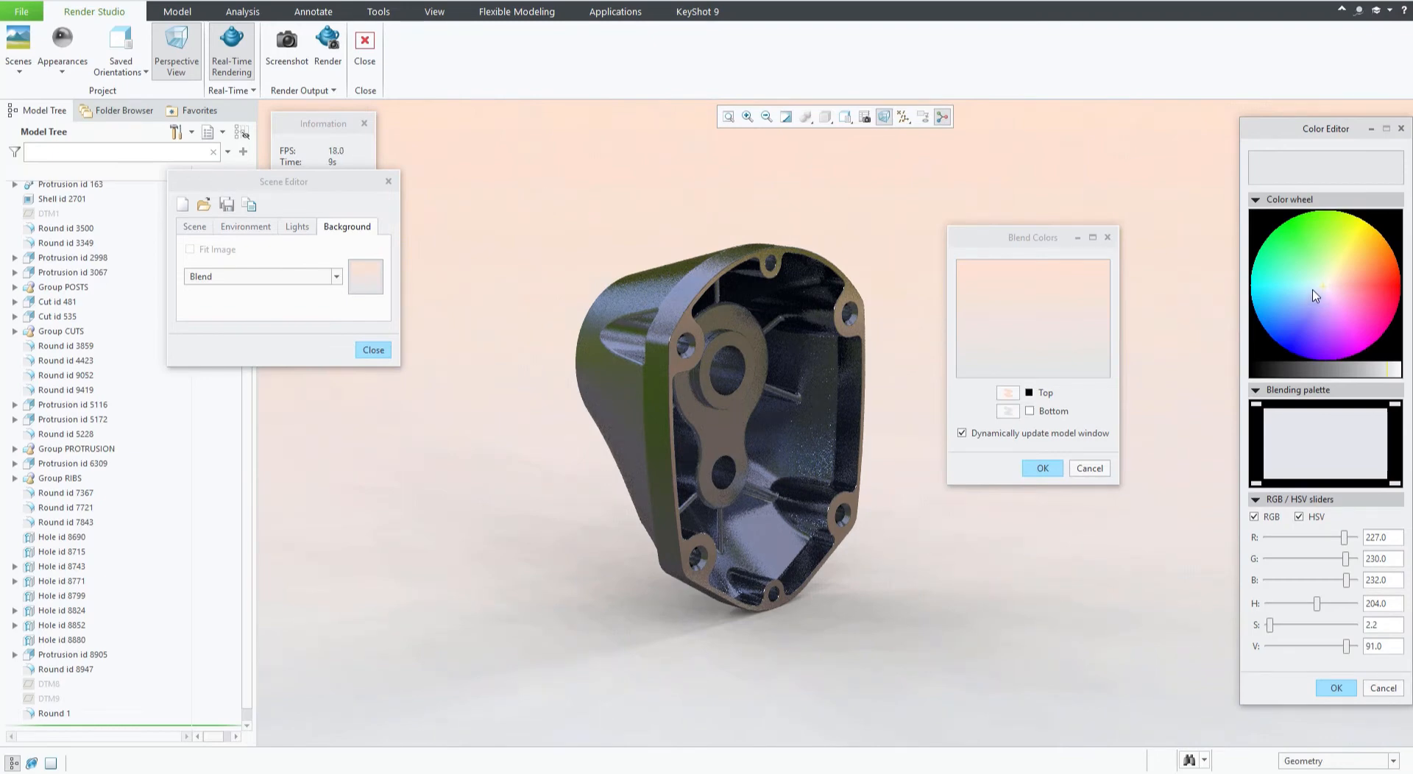
click(1315, 296)
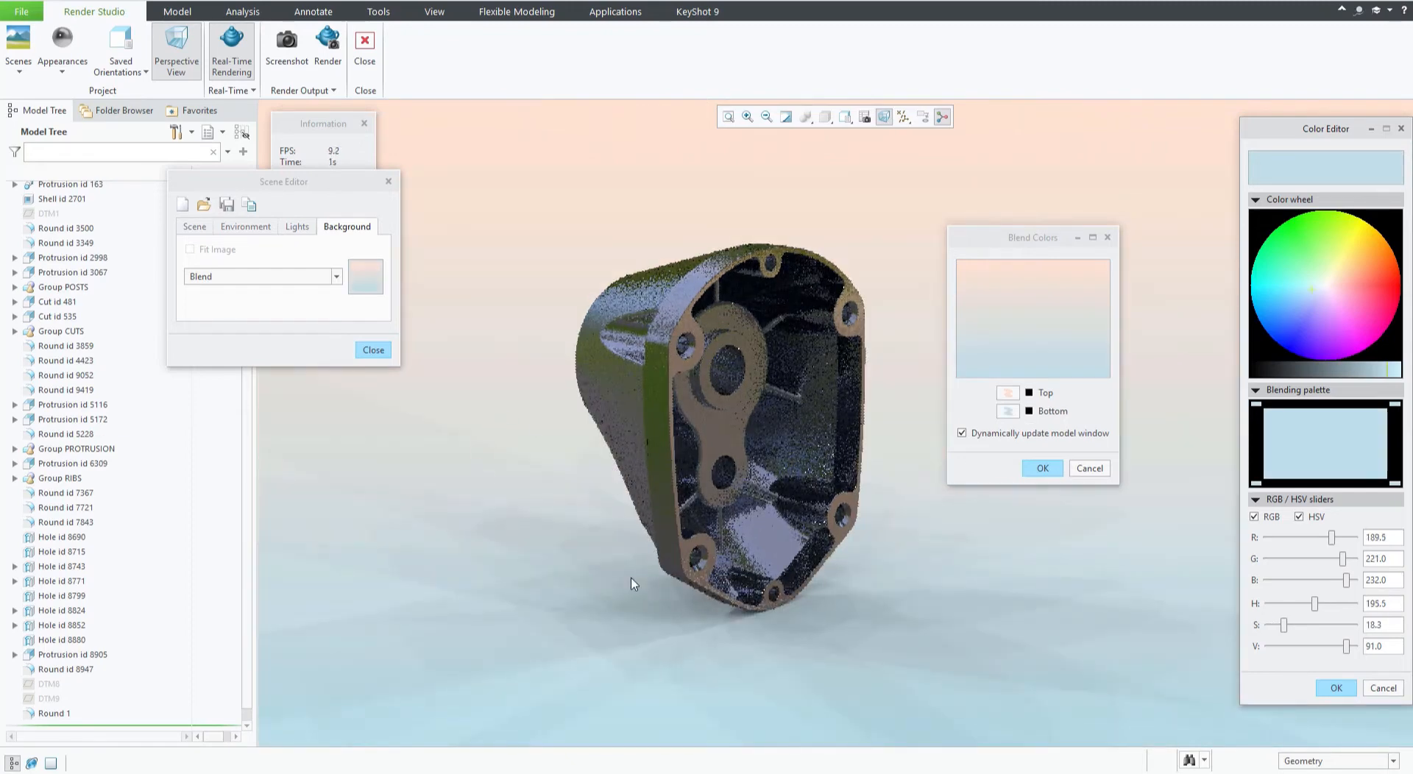
click(1335, 690)
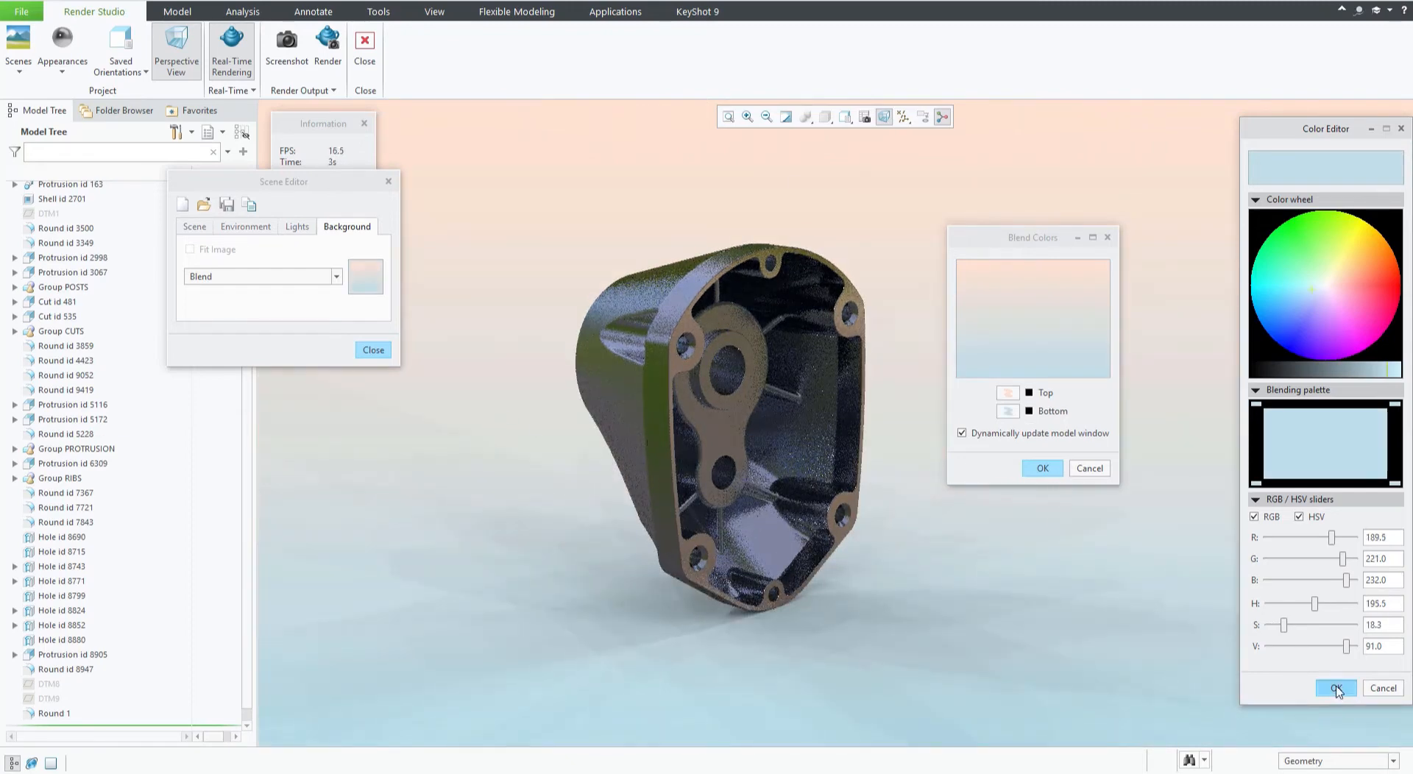
drag(1021, 238, 1004, 199)
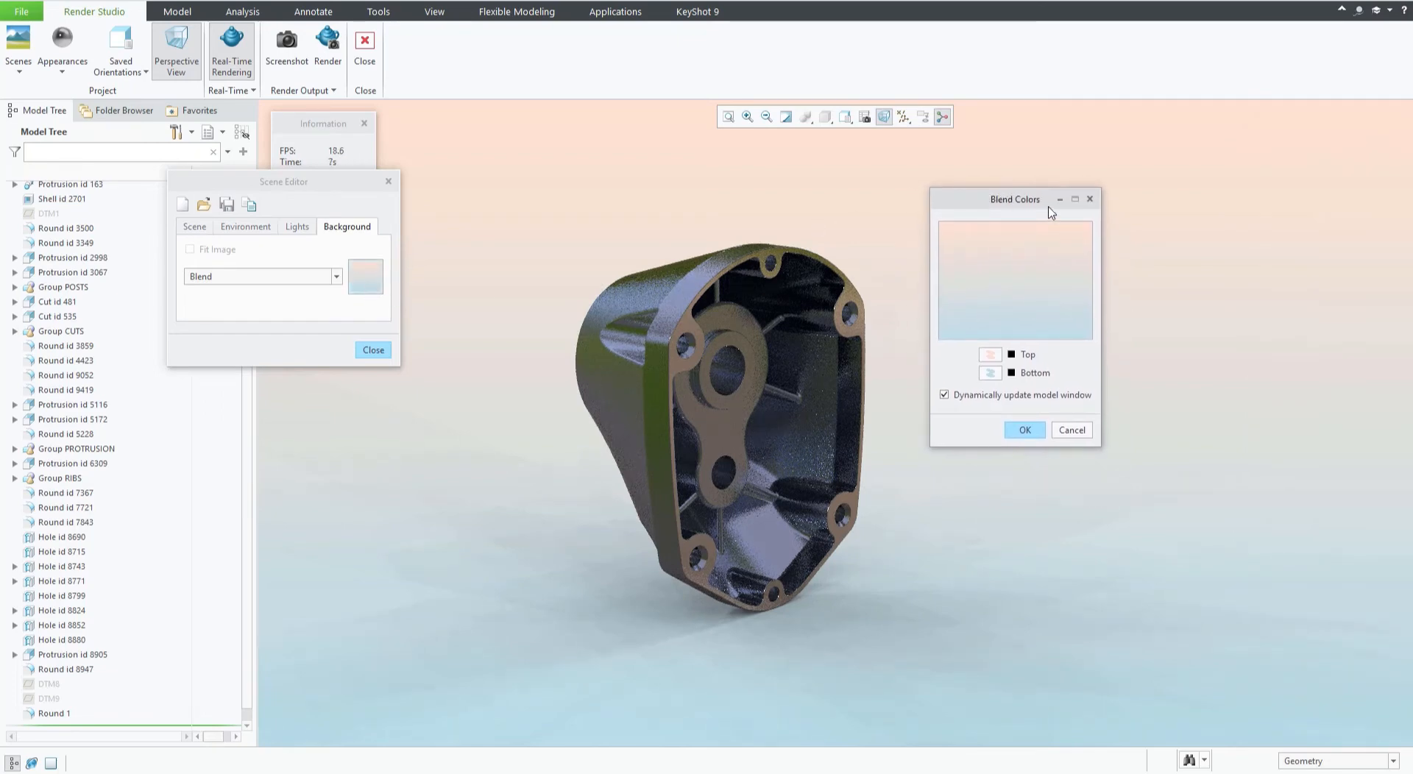
click(1019, 432)
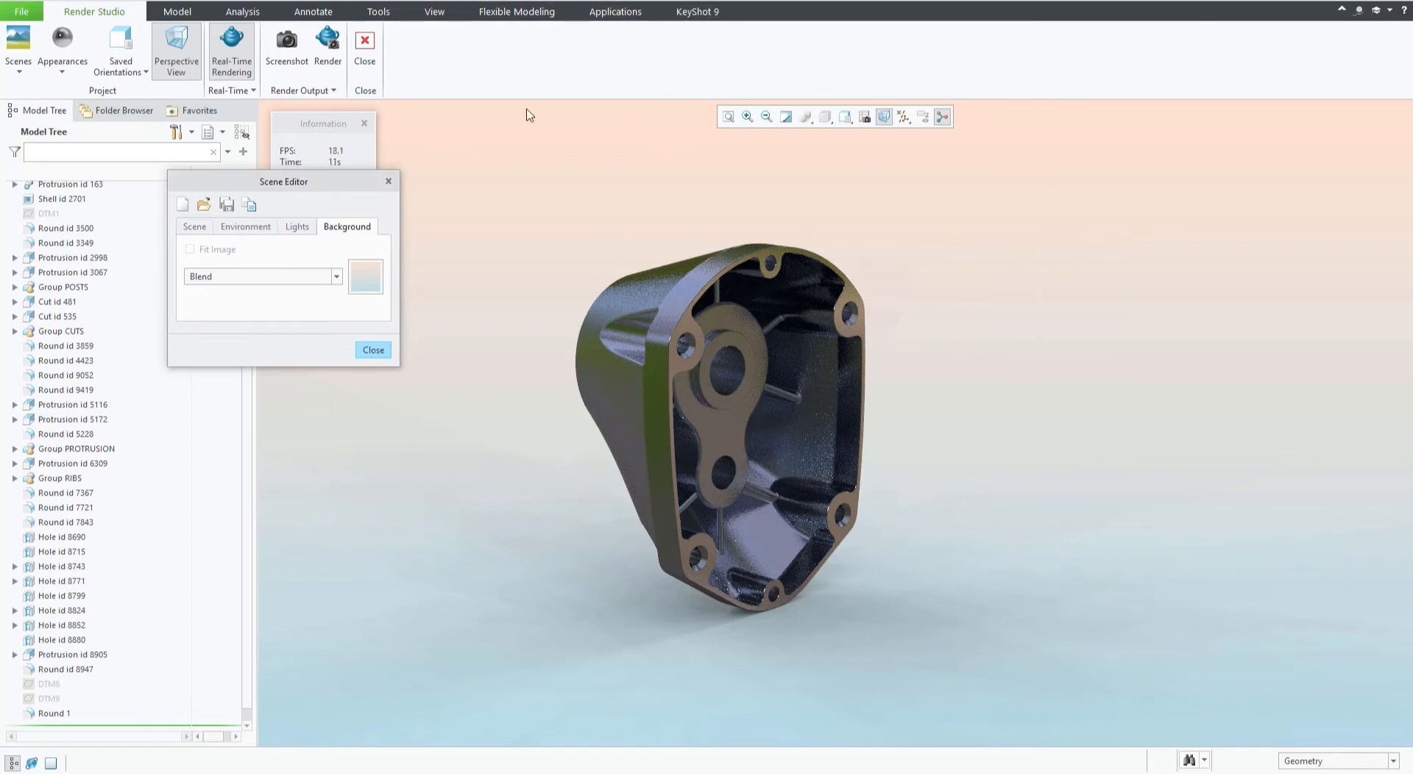
Set the background type to Image and load screenshot.png from New folder as the background.
click(337, 278)
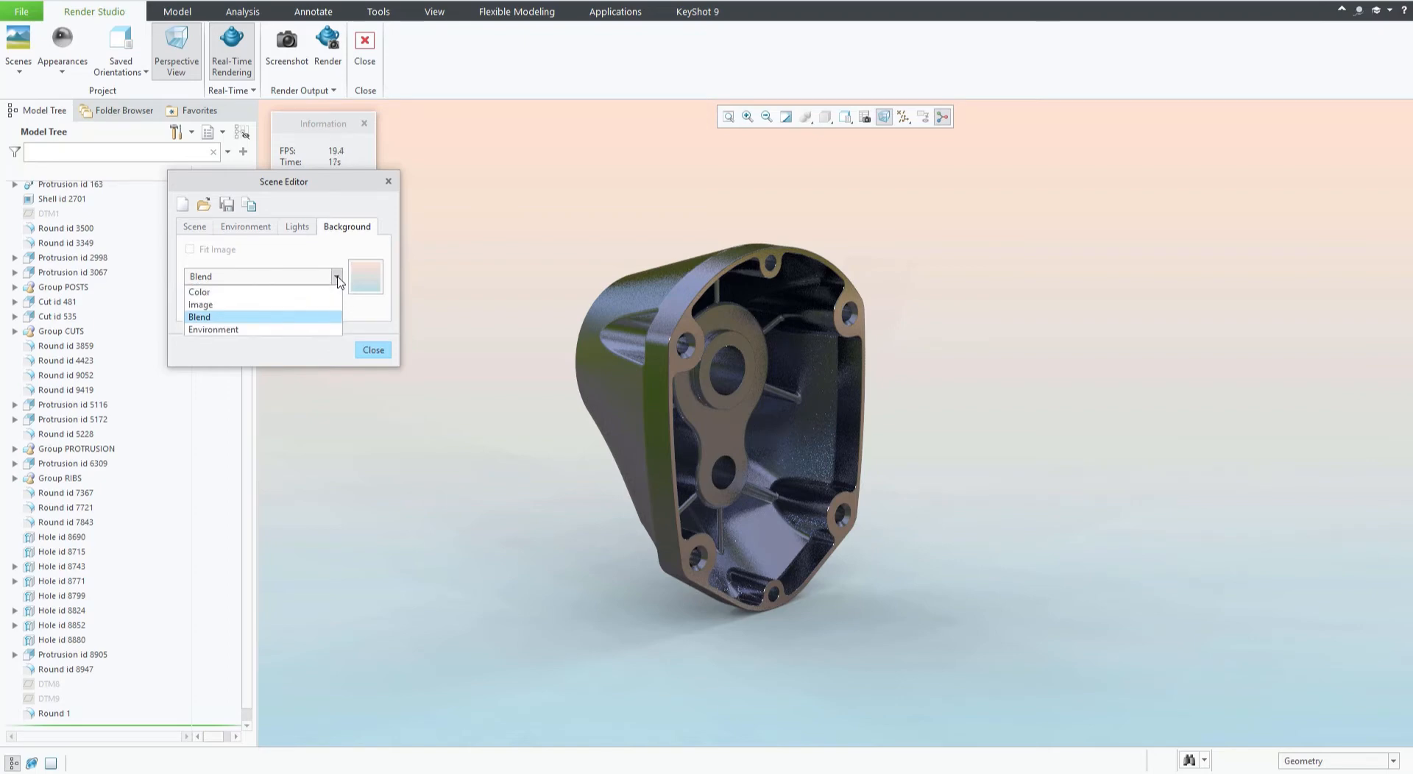
click(203, 308)
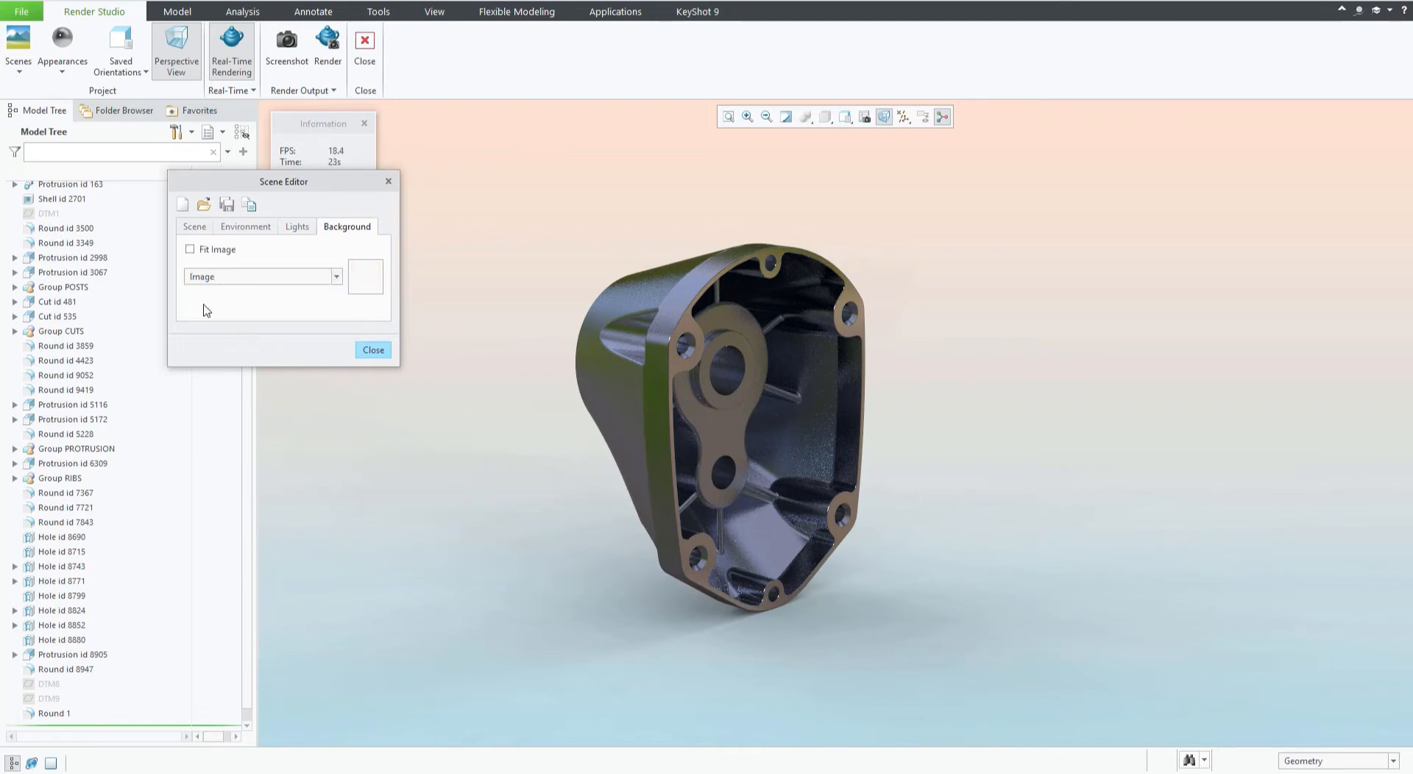
click(365, 278)
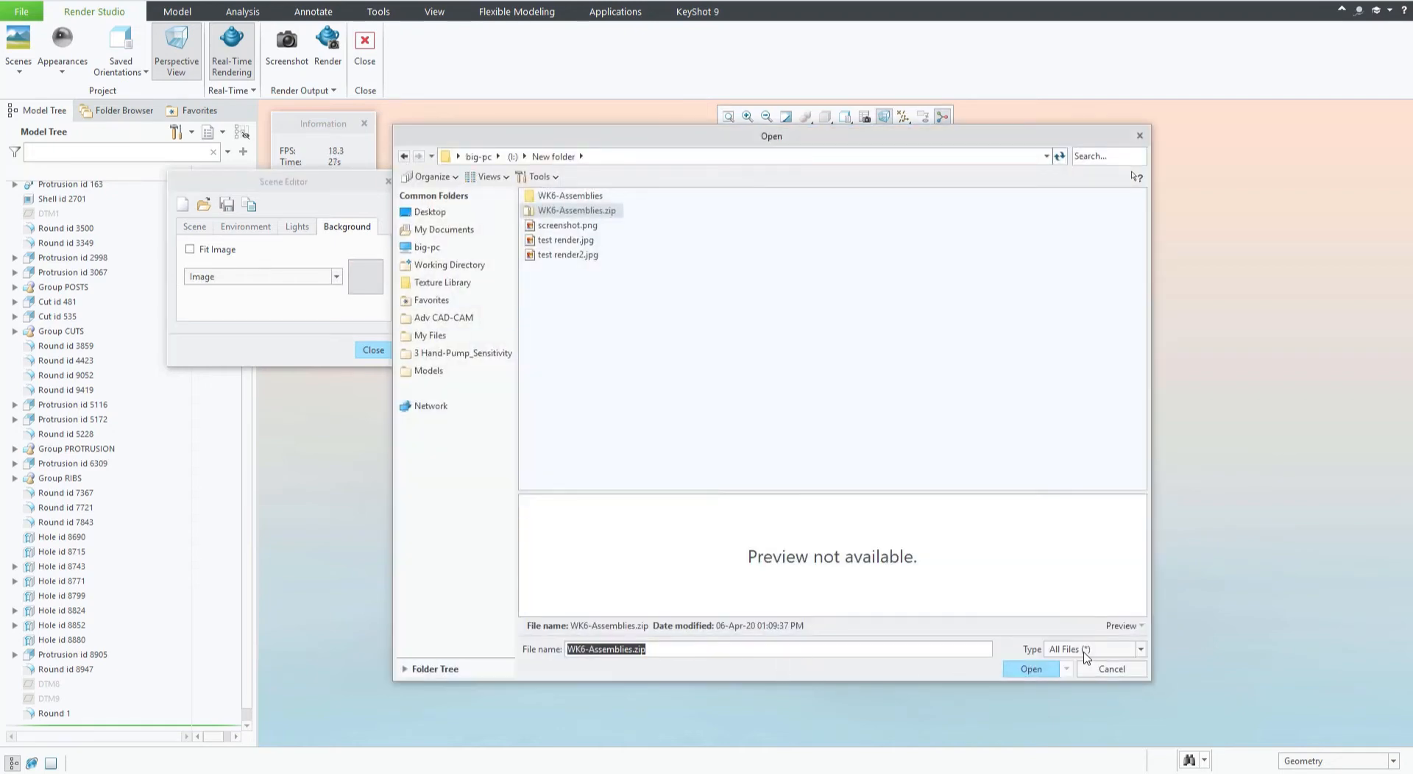
click(574, 227)
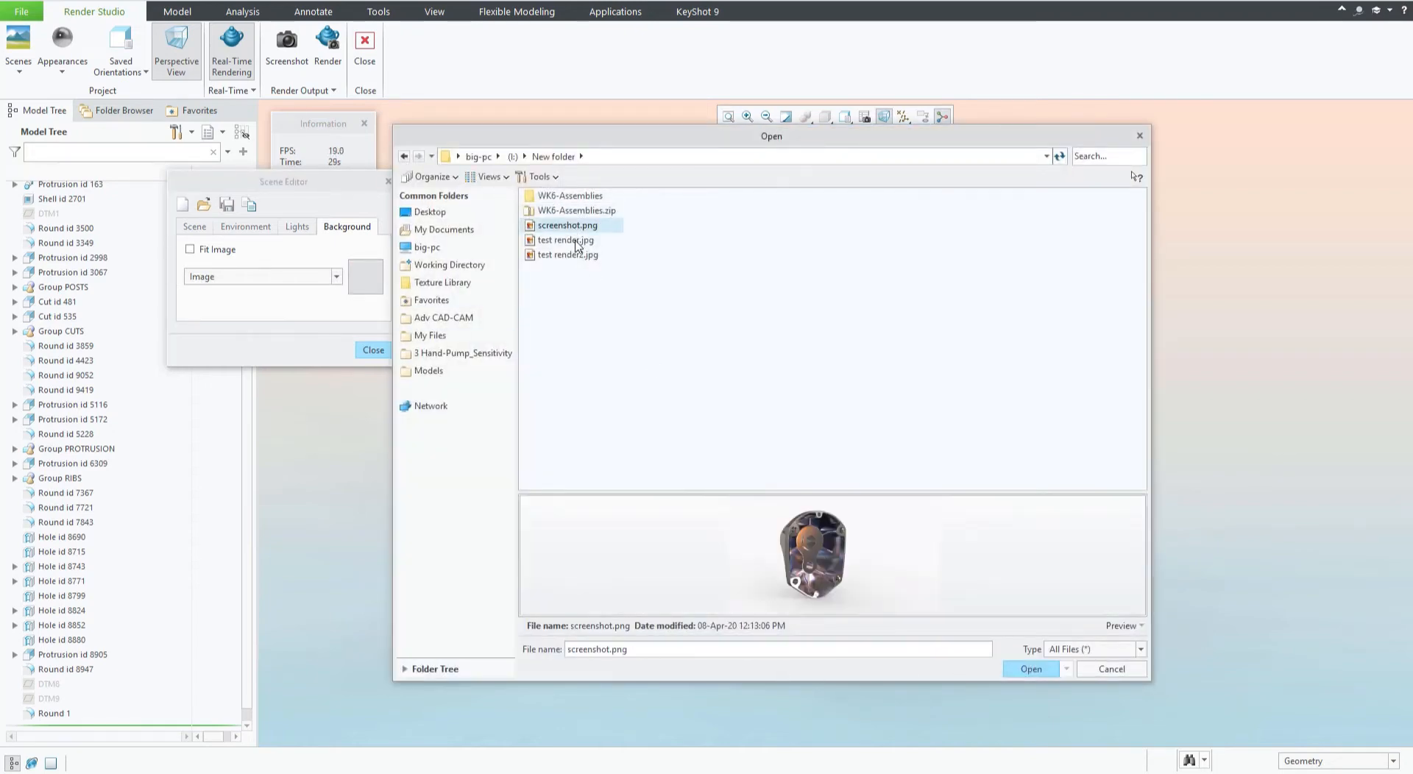
click(577, 243)
click(583, 255)
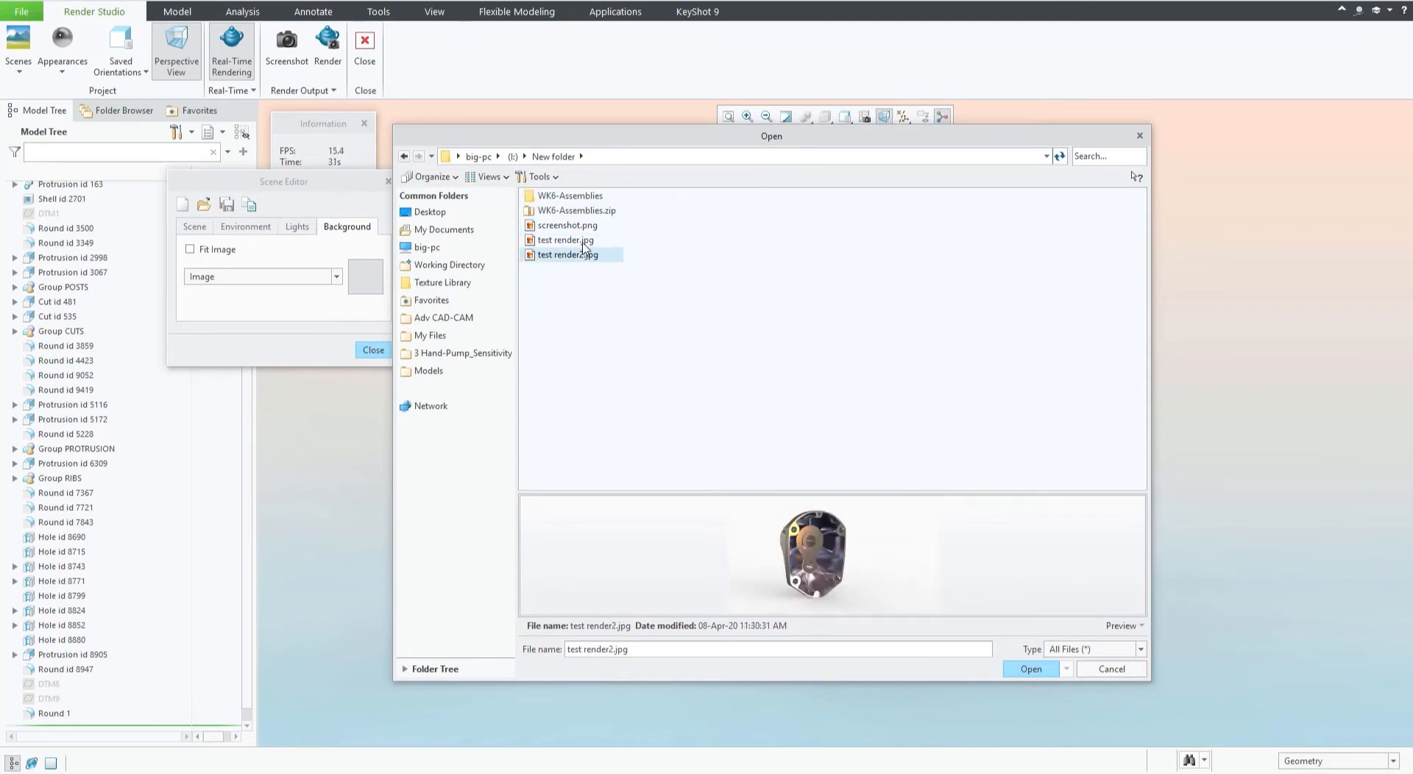
click(581, 242)
click(589, 226)
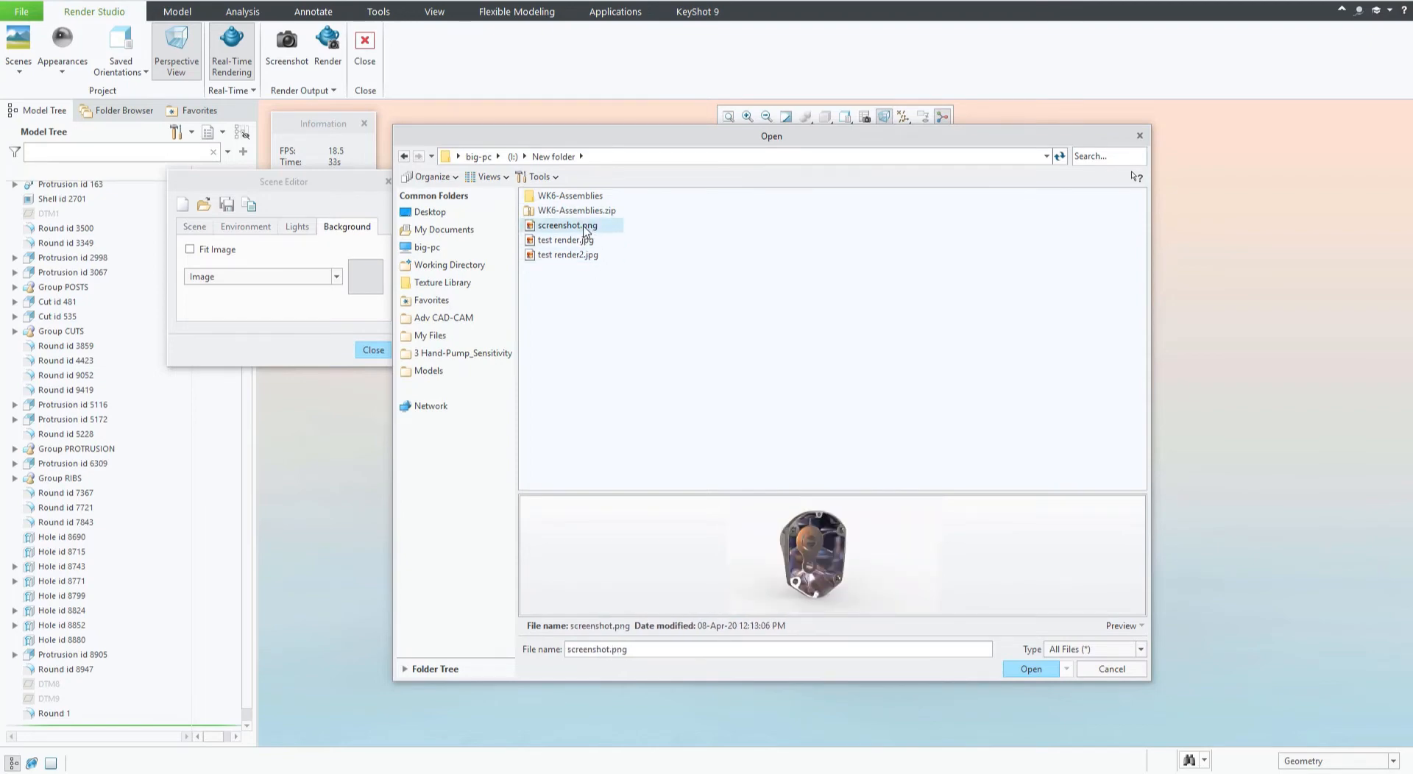
double_click(587, 229)
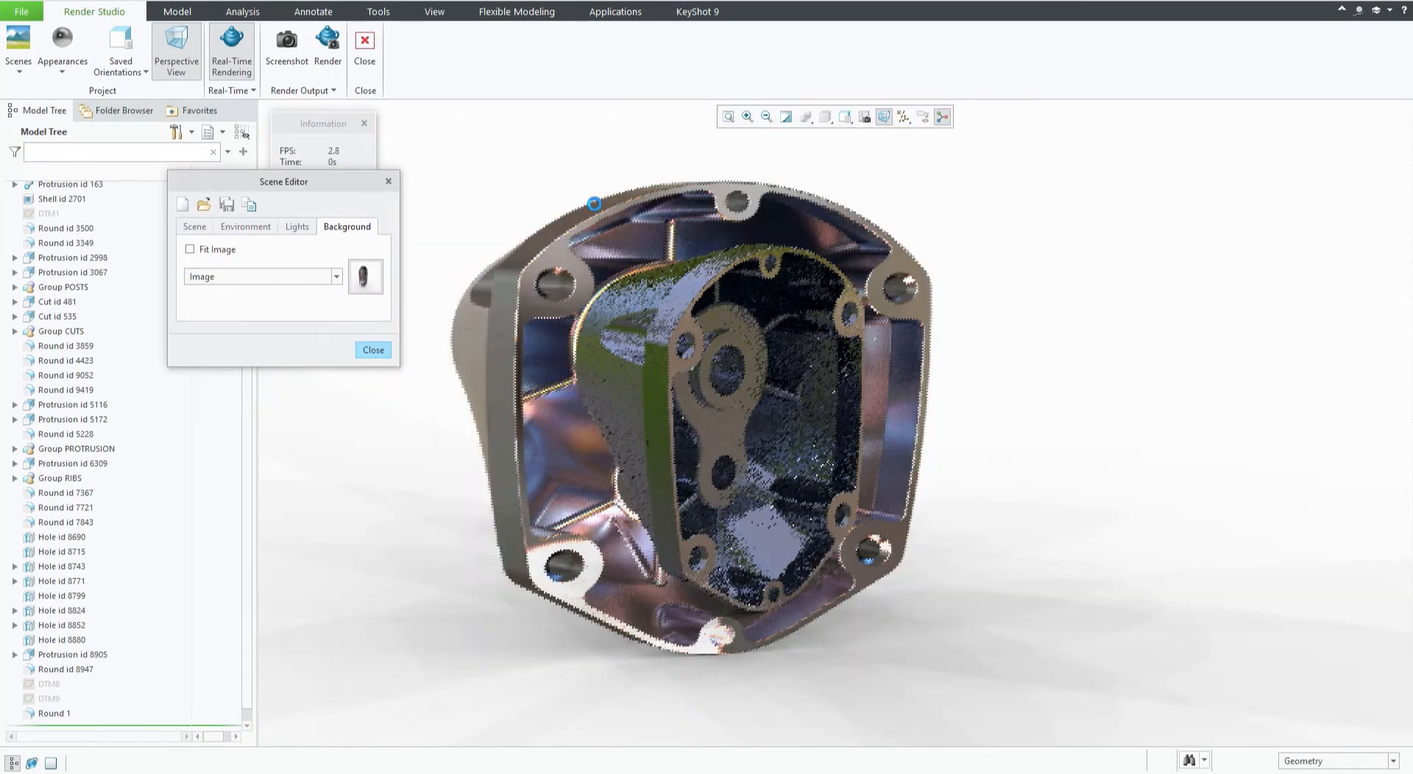
Switch the scene background type back to Blend.
mouse_move(531, 337)
middle_down()
mouse_move(596, 323)
mouse_move(493, 334)
mouse_move(479, 321)
mouse_move(545, 334)
middle_up()
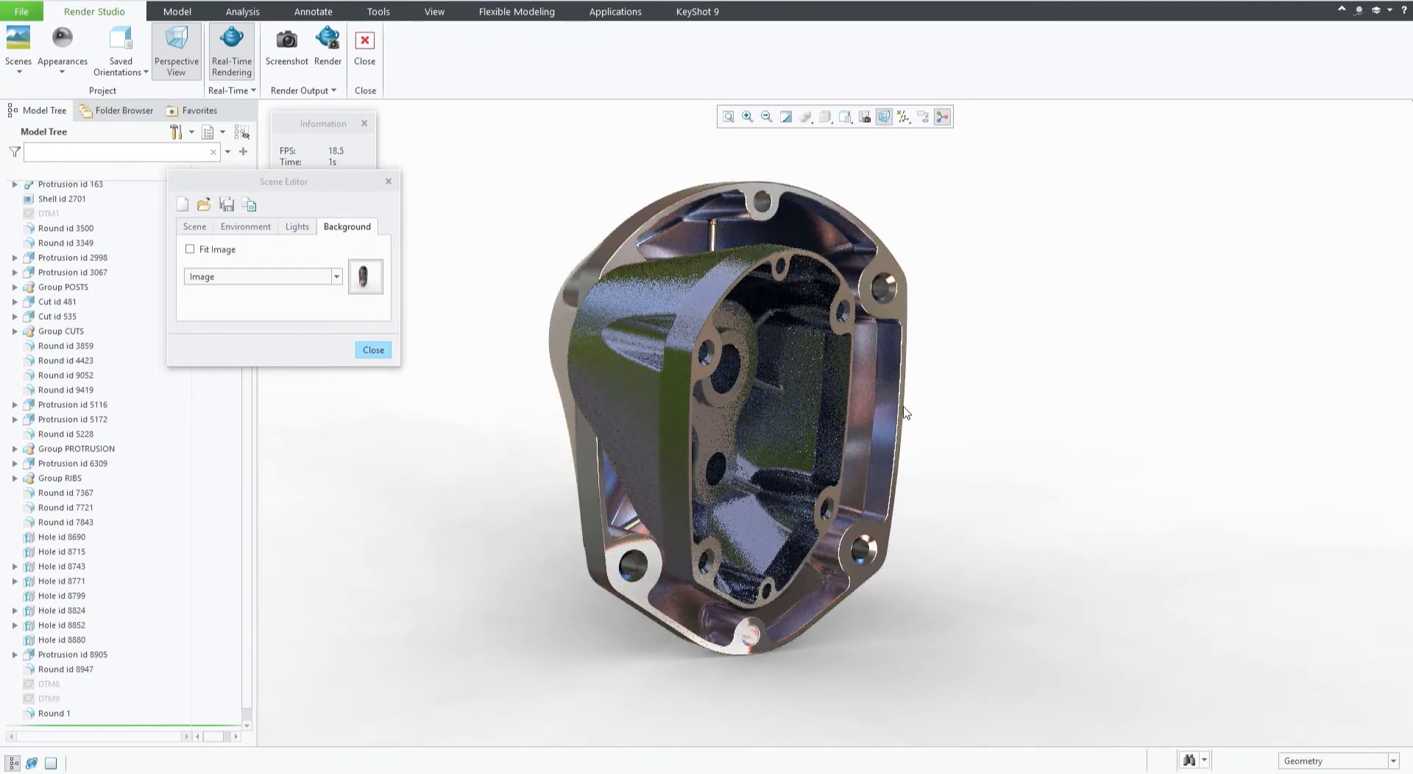
click(337, 281)
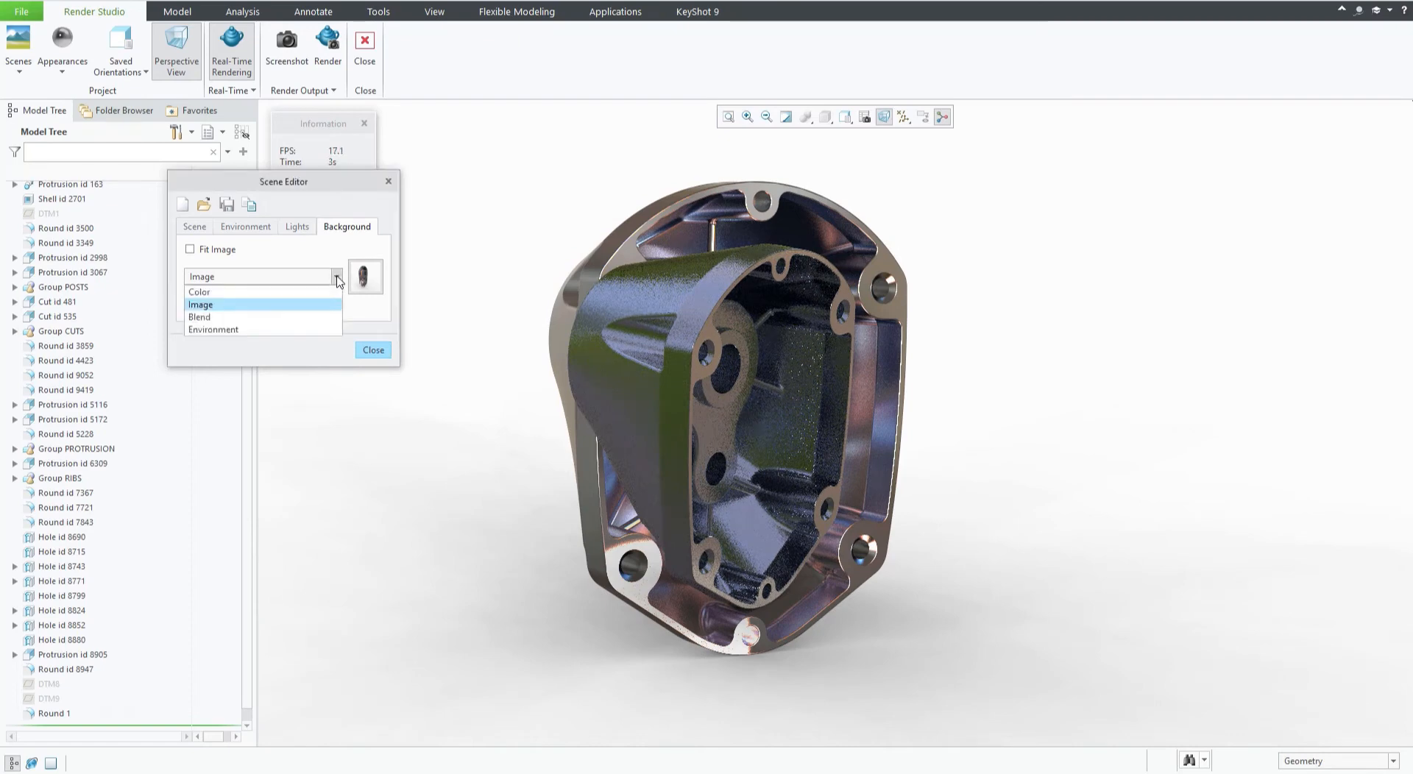
click(259, 319)
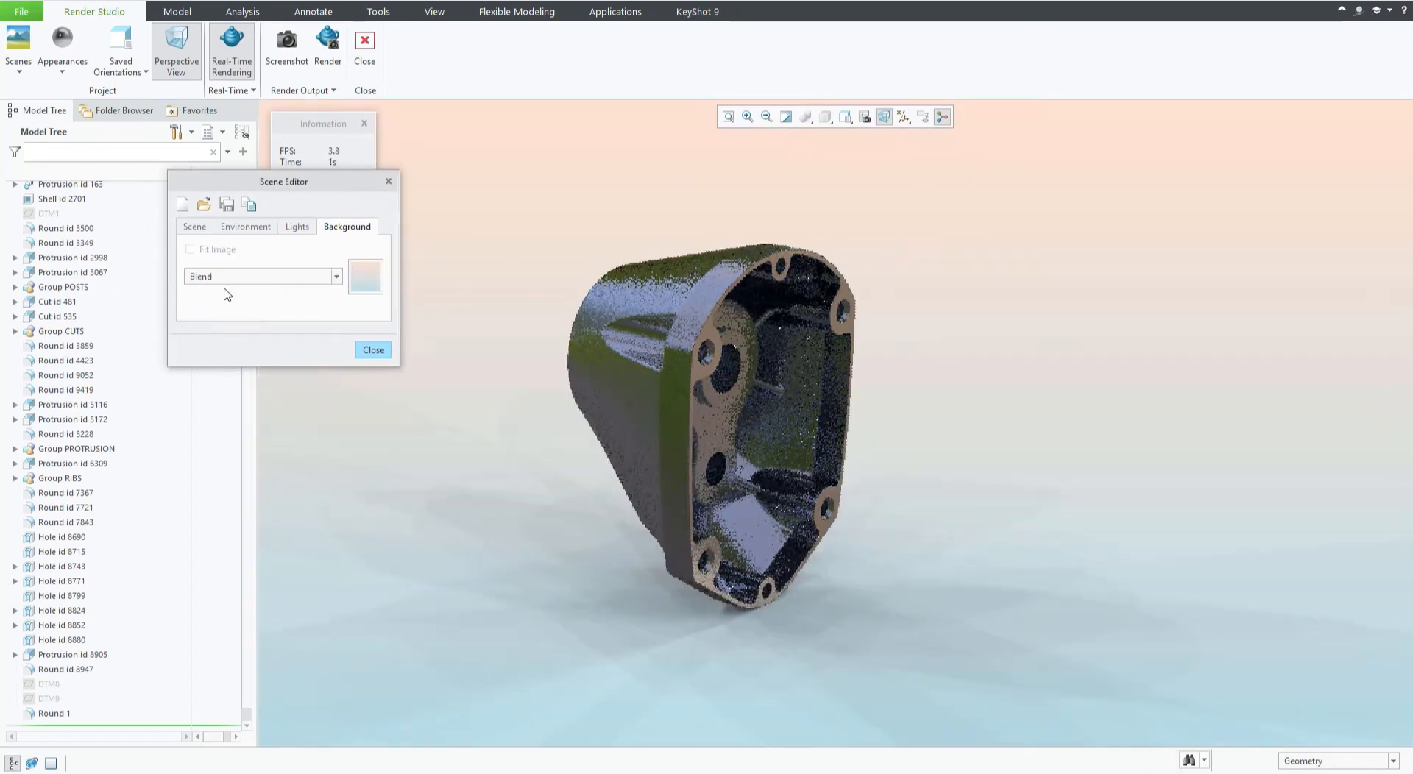
Try environment HDRI intensity values of 0.1 and then 2.
middle_drag(710, 404, 680, 390)
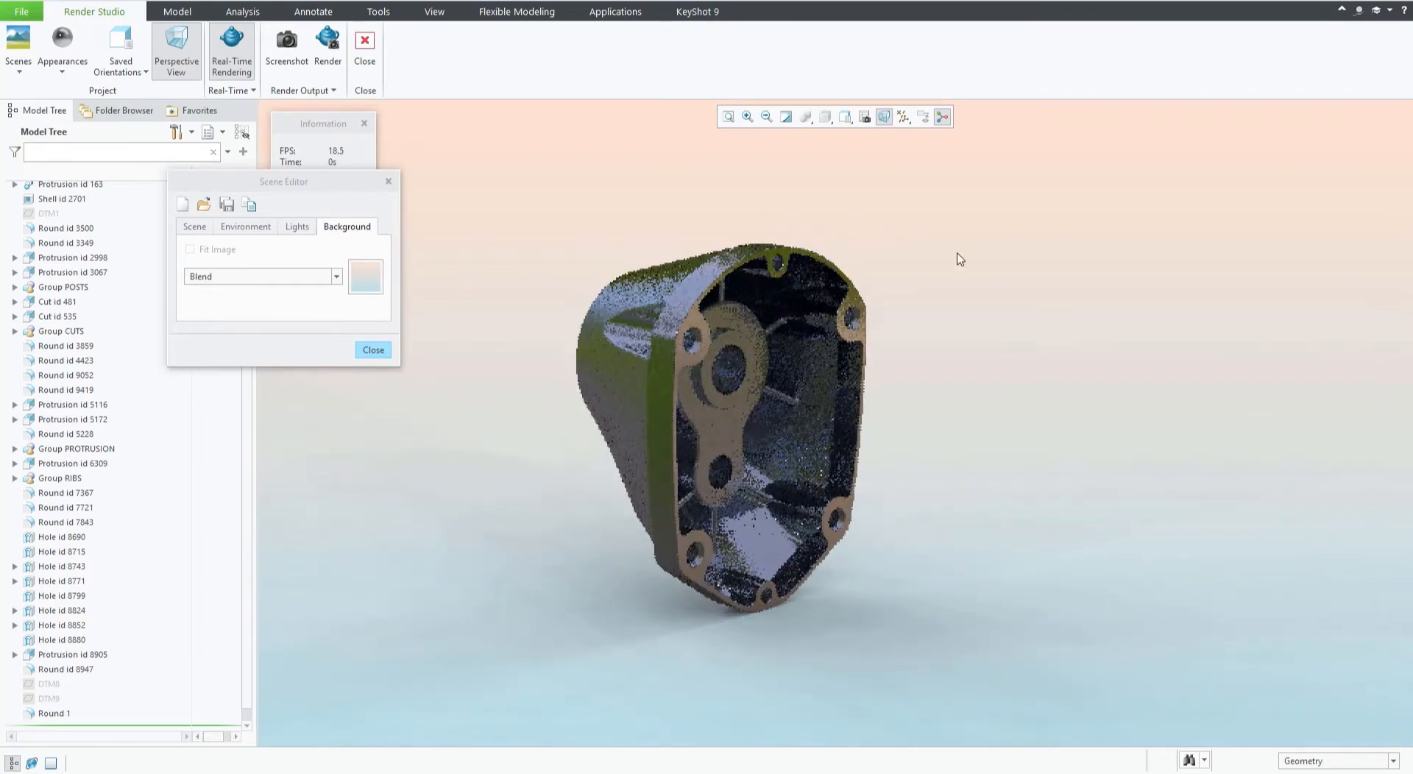
middle_drag(936, 421, 934, 419)
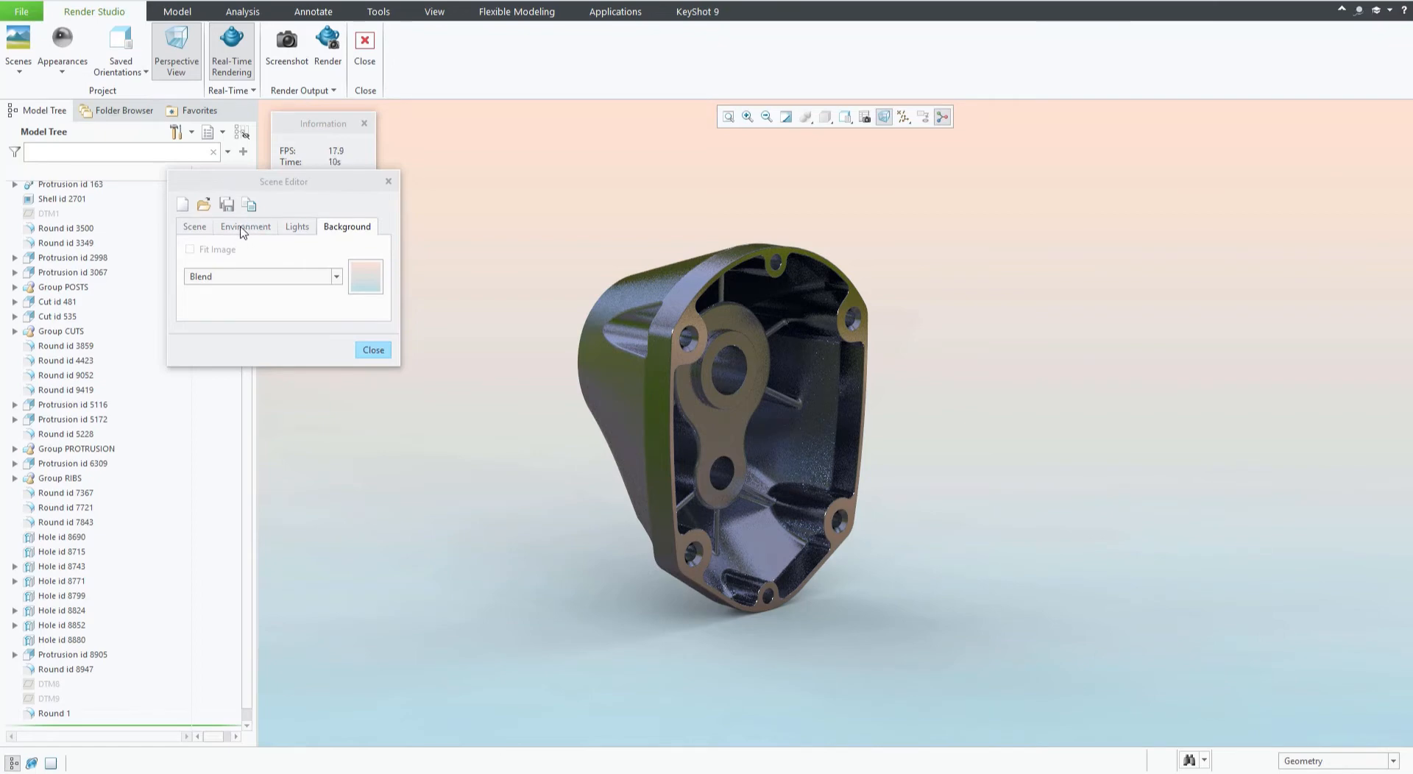
click(245, 228)
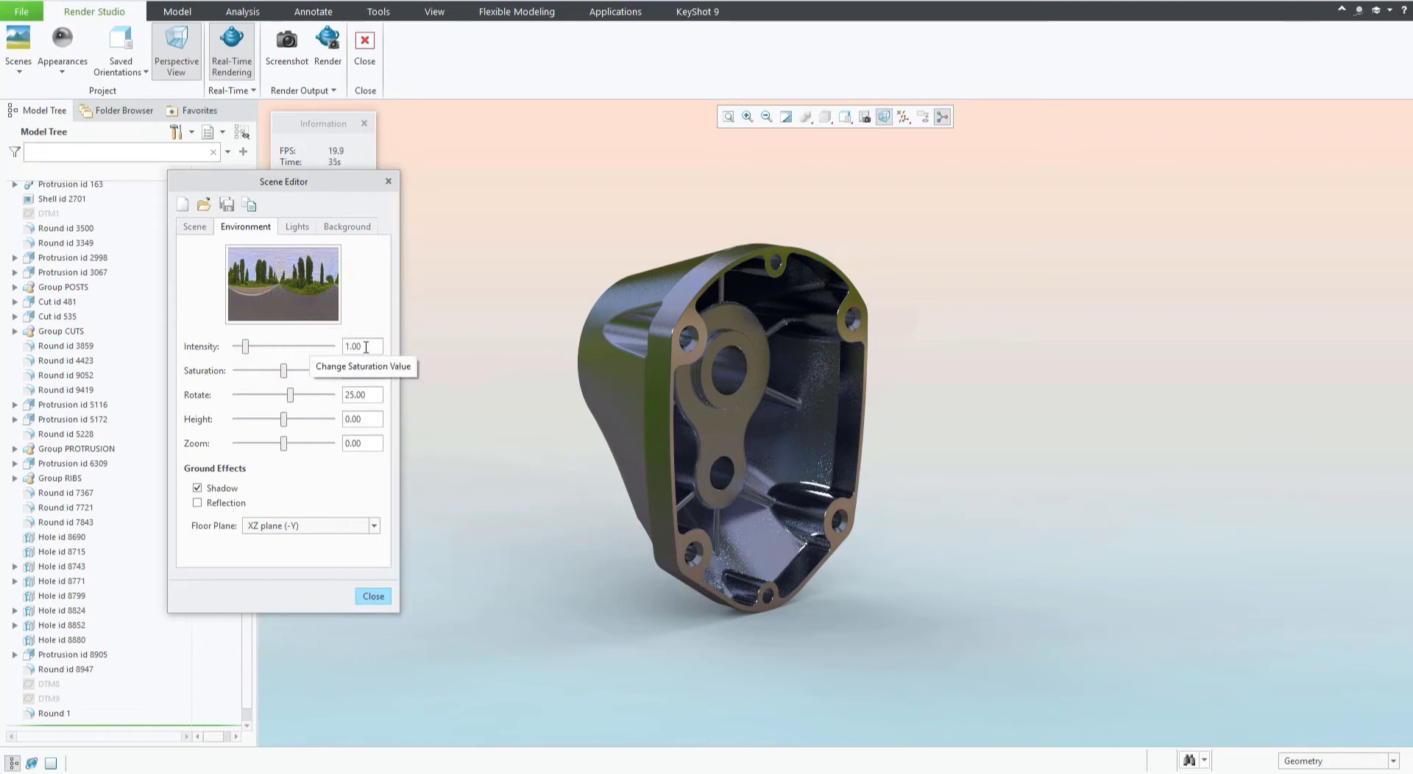
drag(361, 347, 339, 348)
text(0.1)
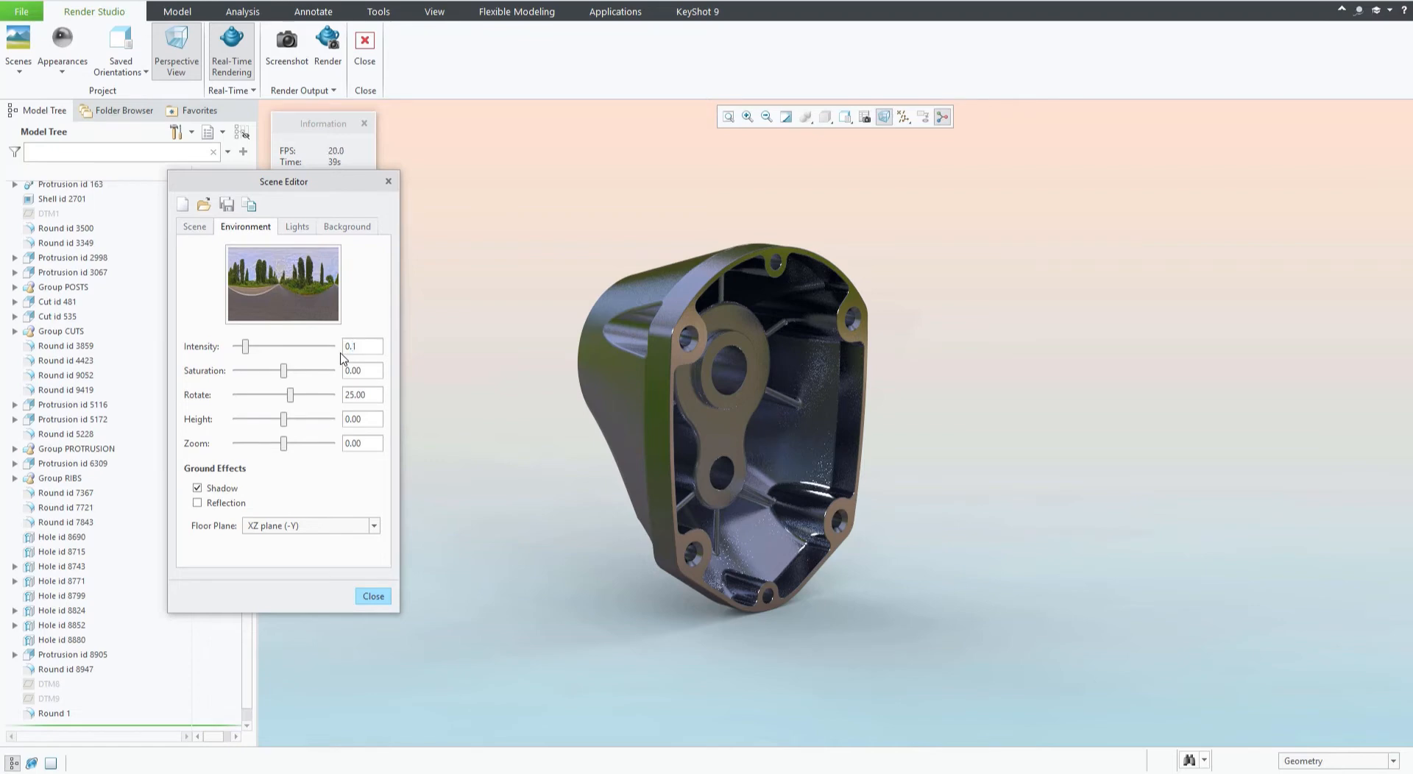
key(Return)
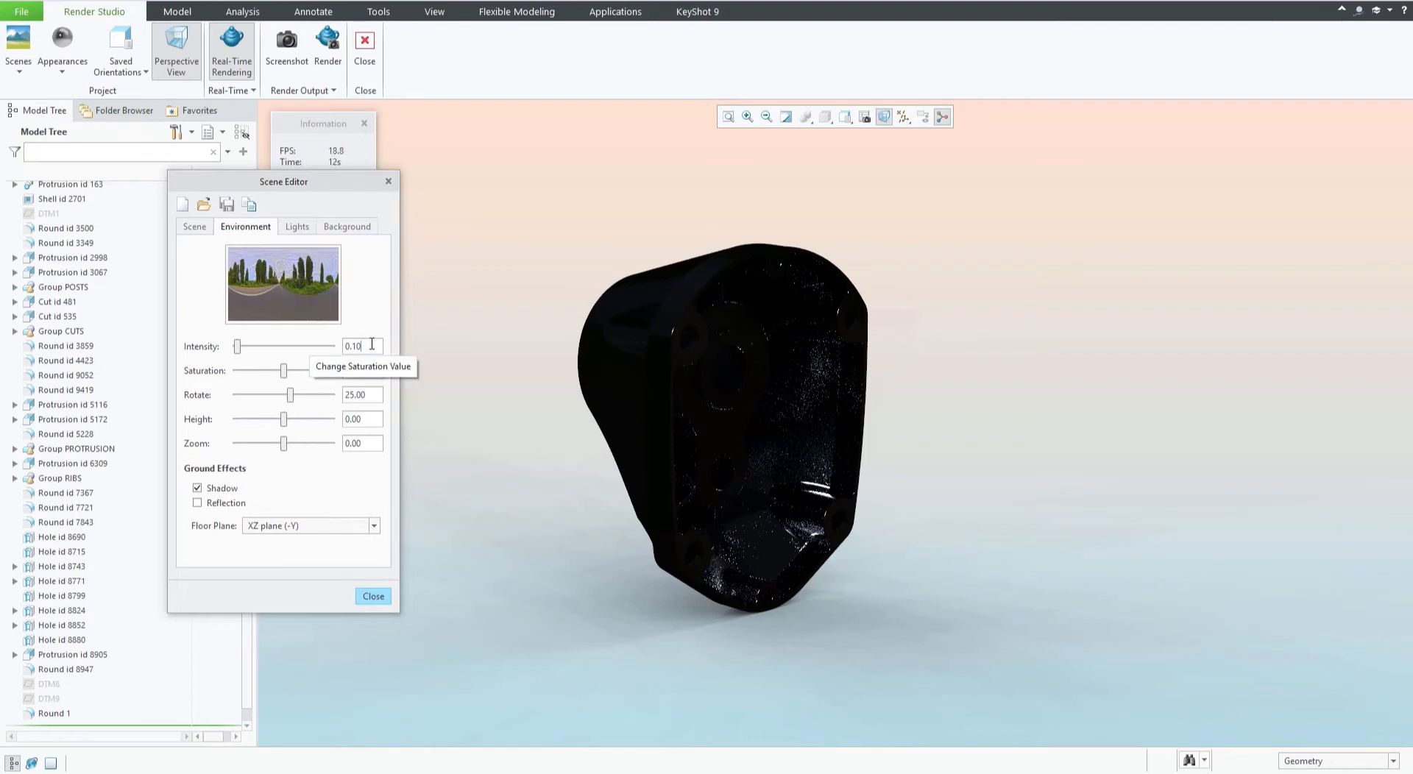
drag(362, 352, 342, 352)
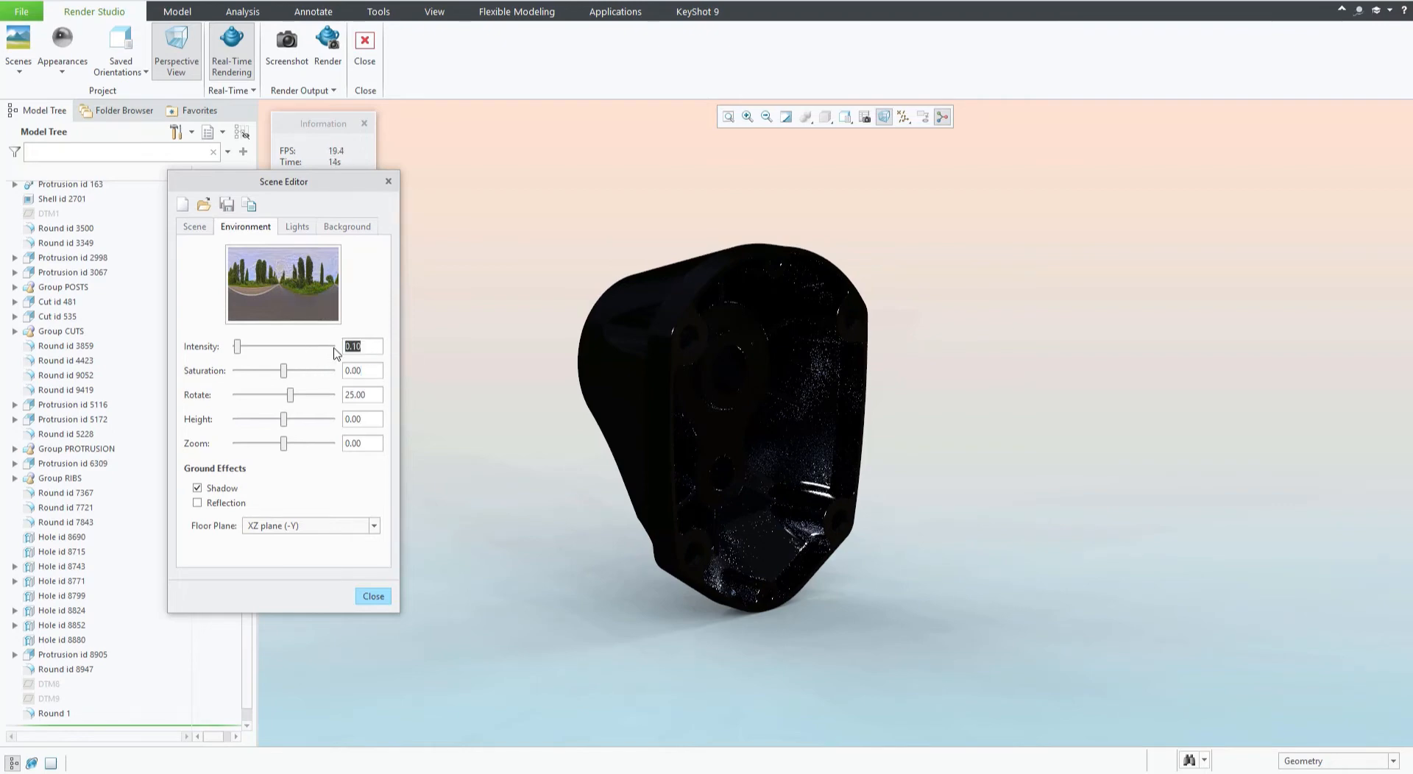
text(2)
key(Return)
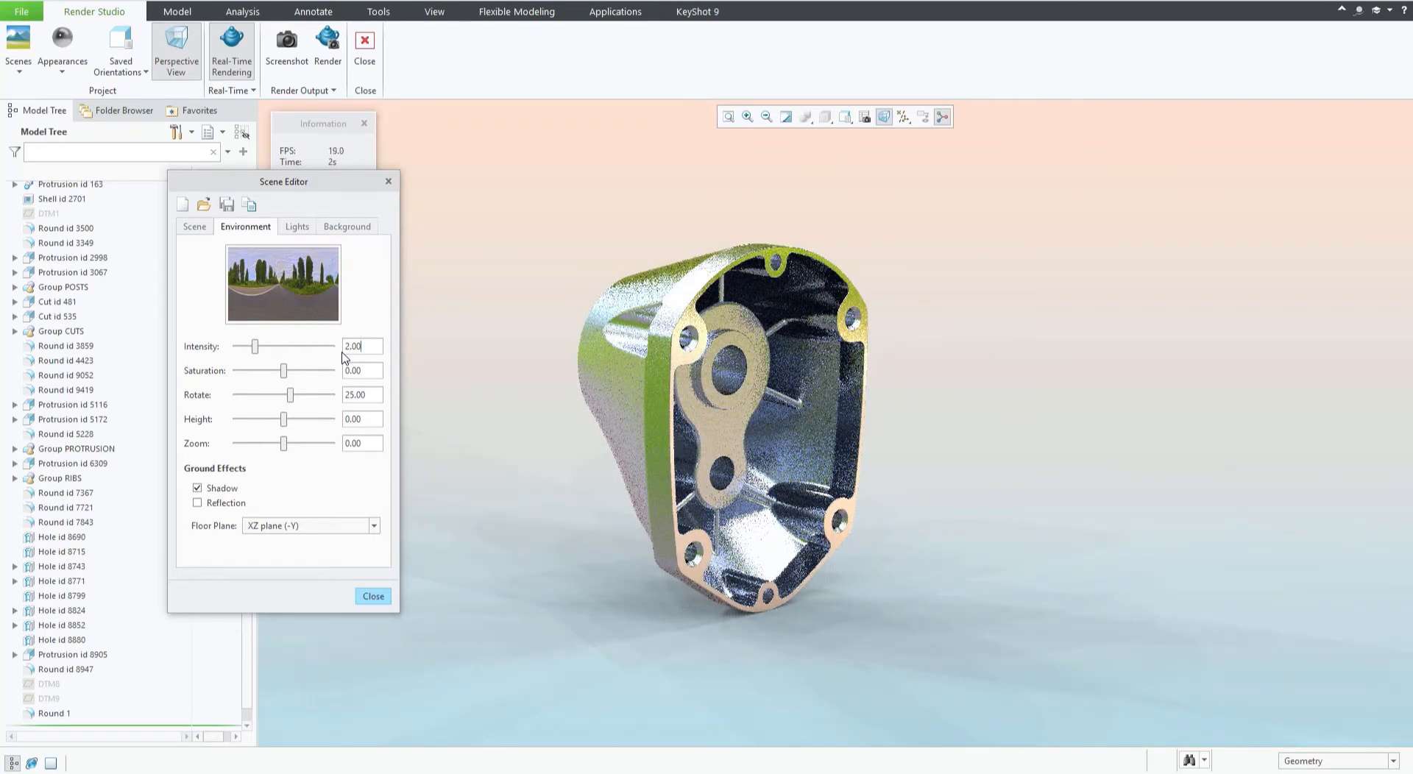
Raise the environment intensity to 10, then restore it to 1.
double_click(349, 346)
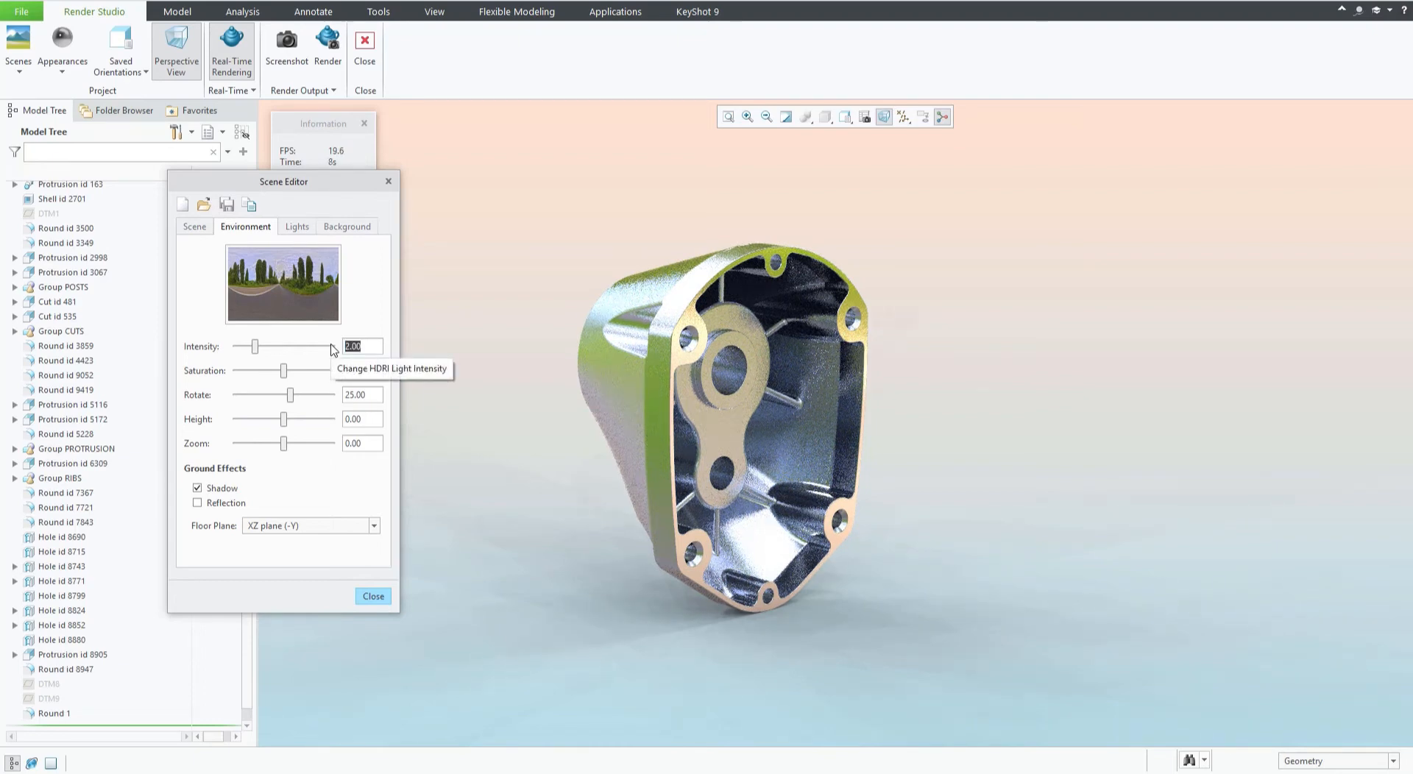
text(10)
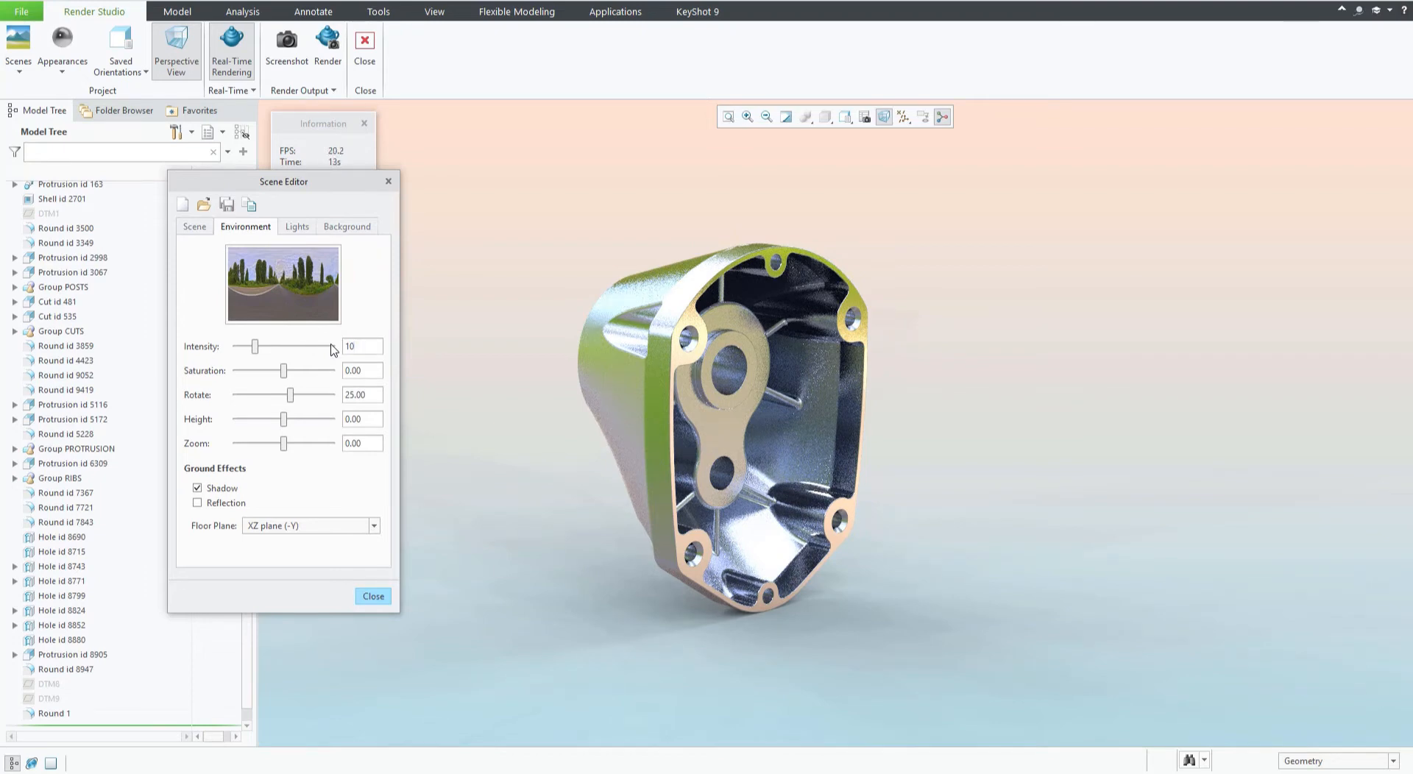
key(Return)
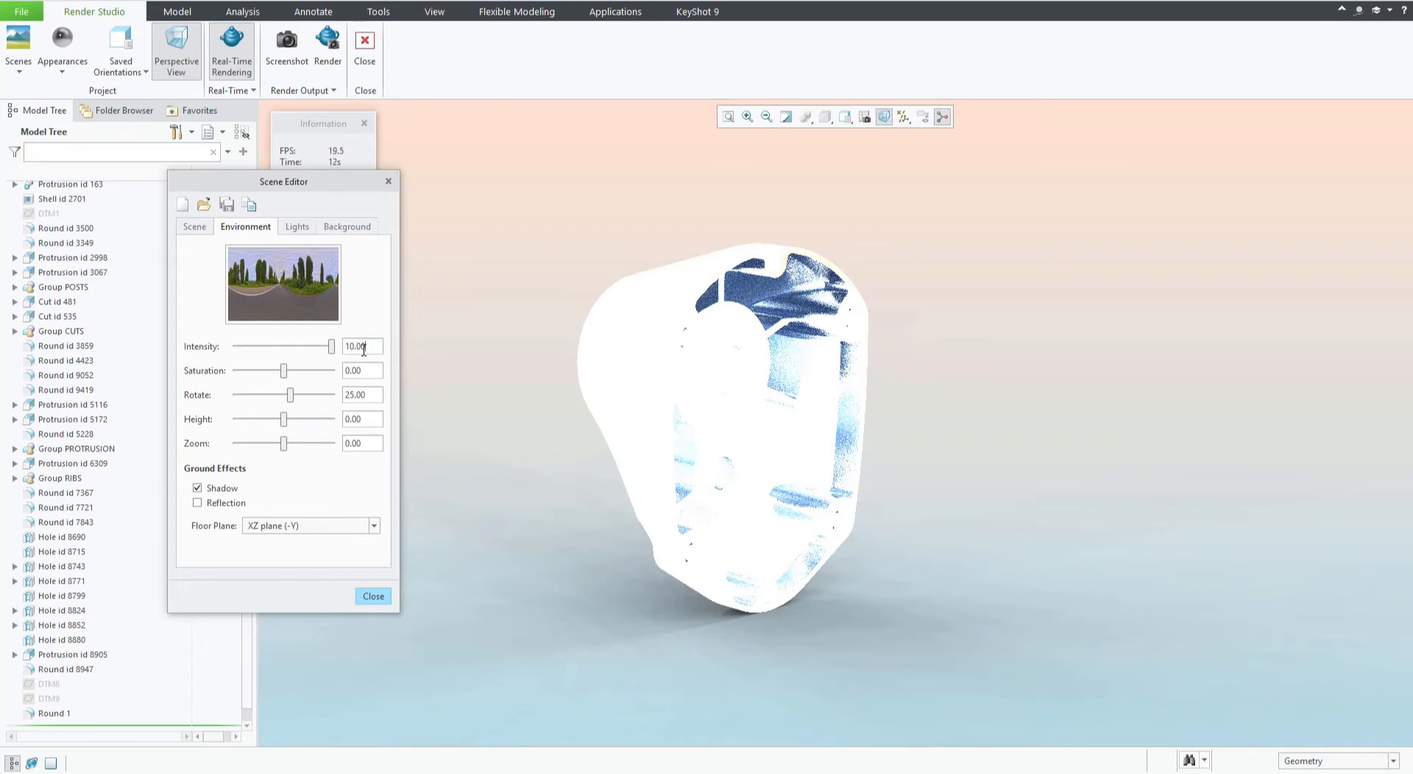
drag(364, 347, 330, 347)
text(1)
key(Return)
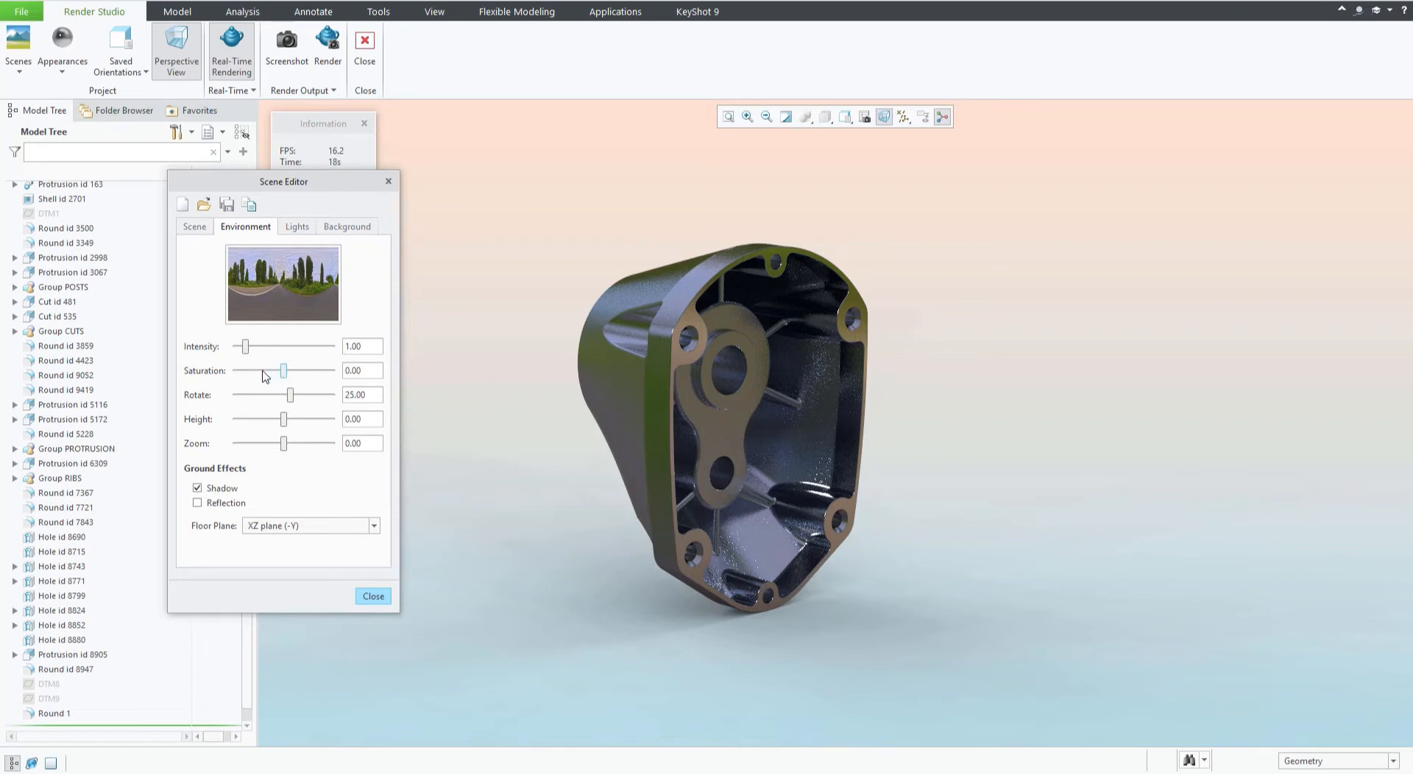
Lower the environment saturation to about -62 and set the scene background type to Environment.
click(236, 372)
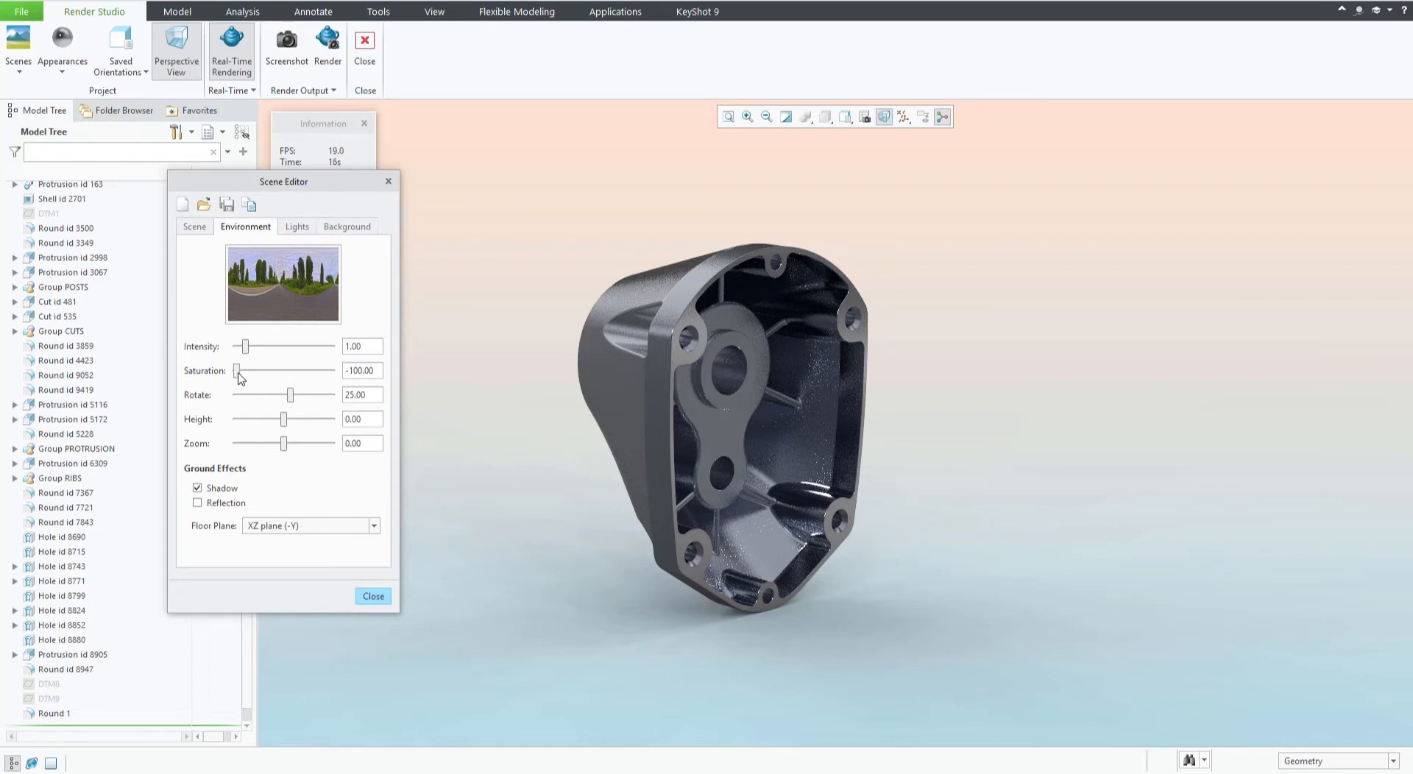
mouse_move(236, 371)
mouse_down()
mouse_move(271, 372)
mouse_move(256, 370)
mouse_up()
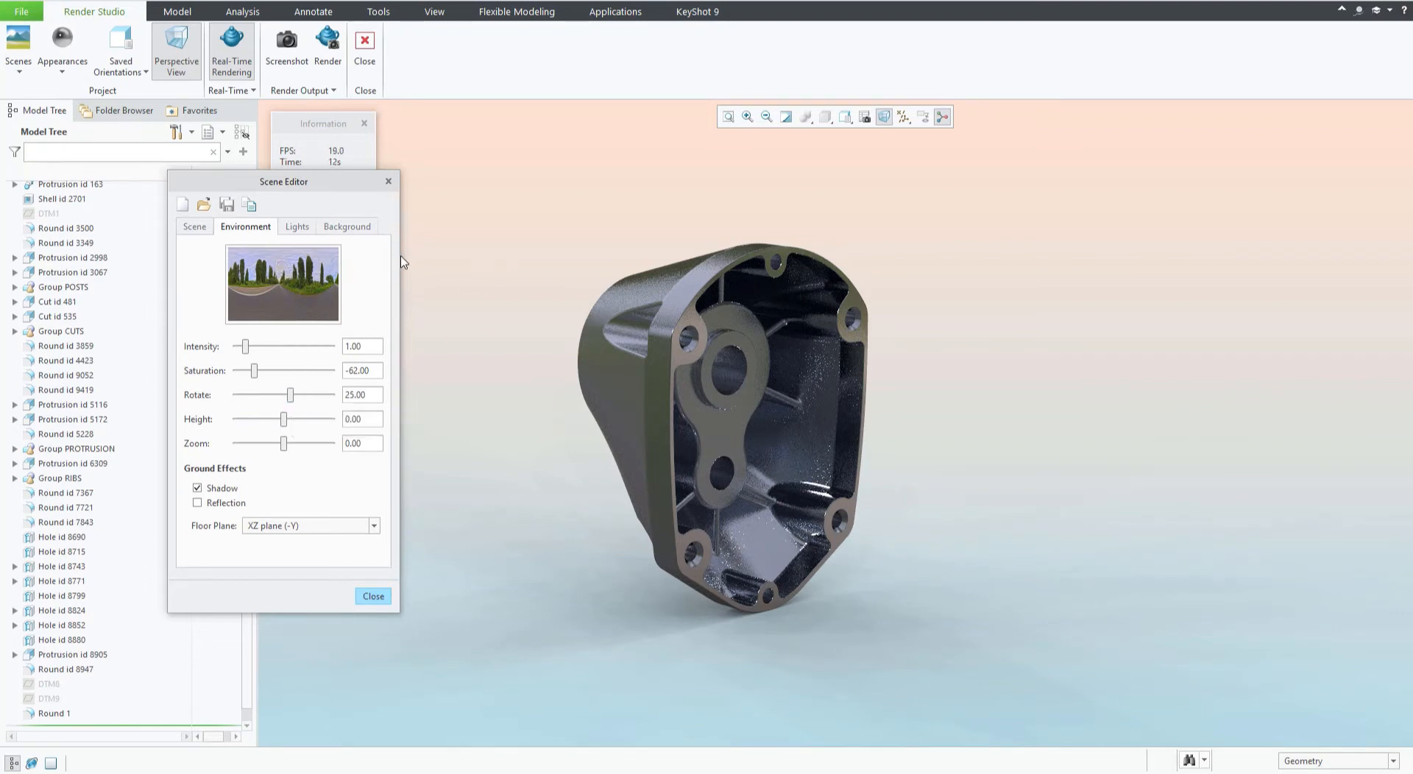
click(348, 230)
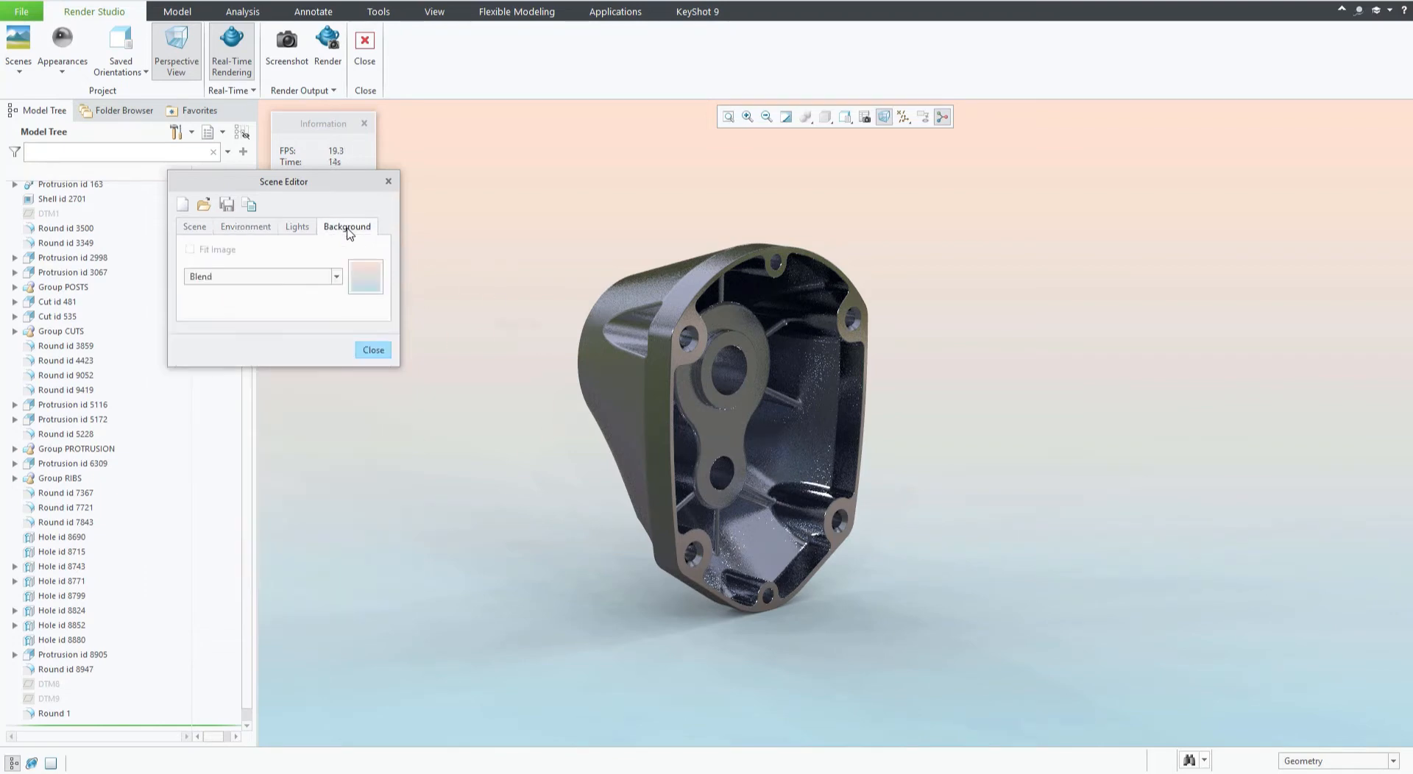
click(336, 278)
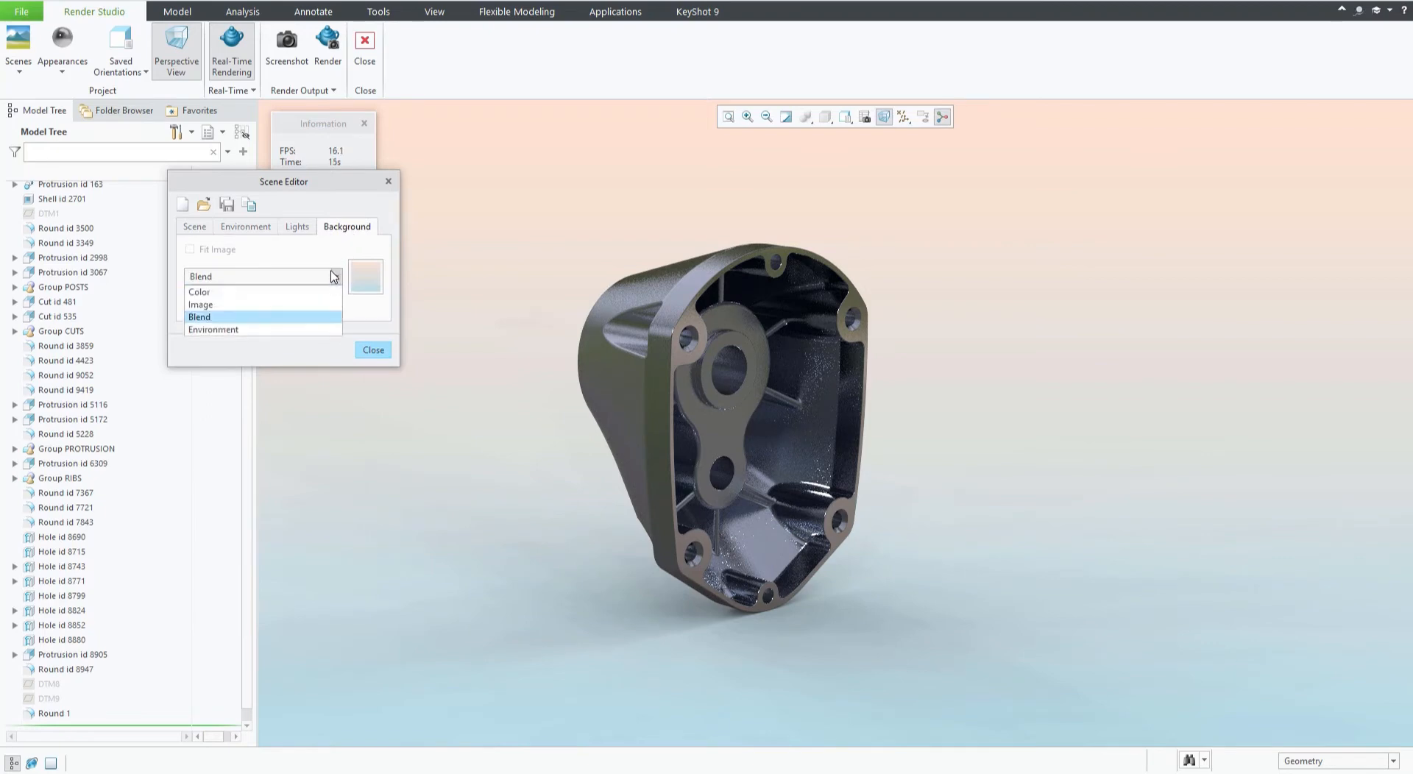
click(210, 331)
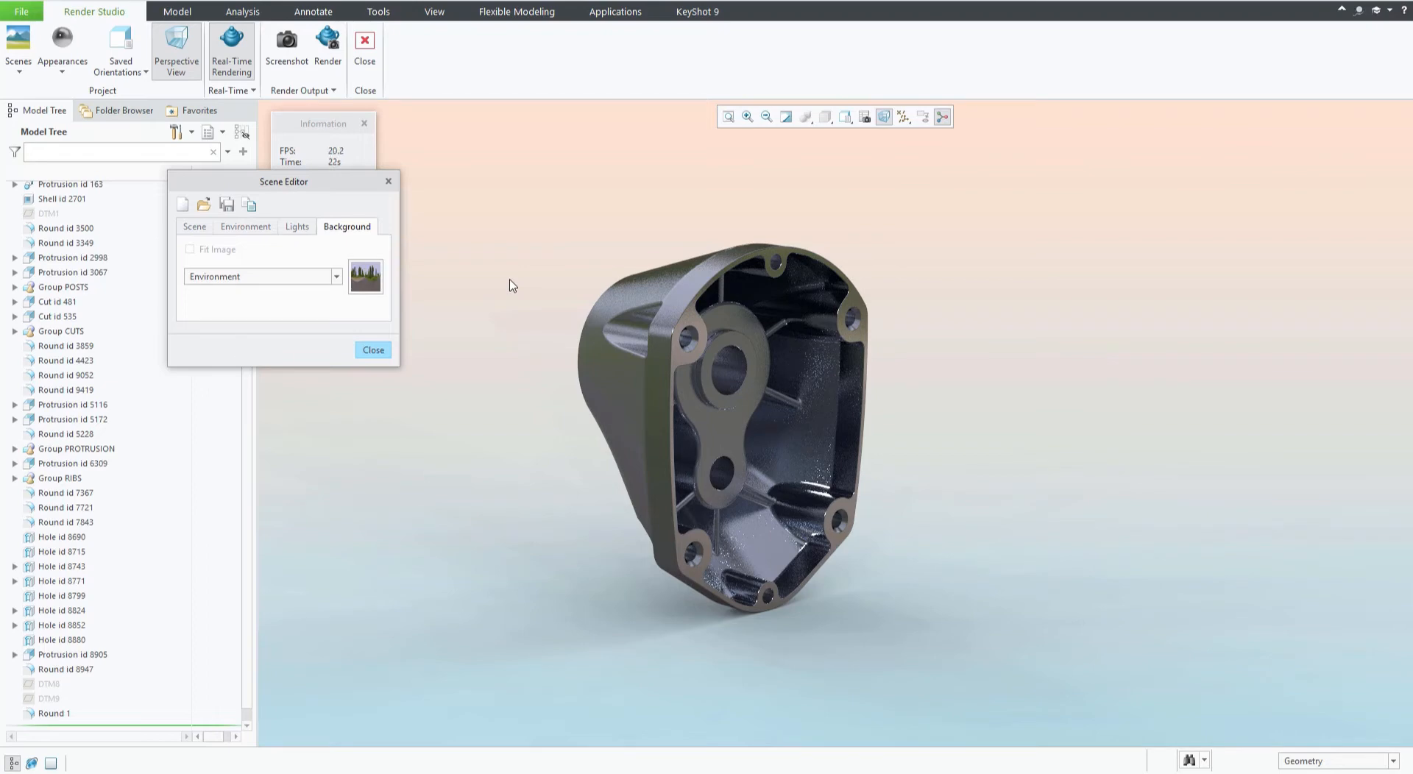
click(371, 285)
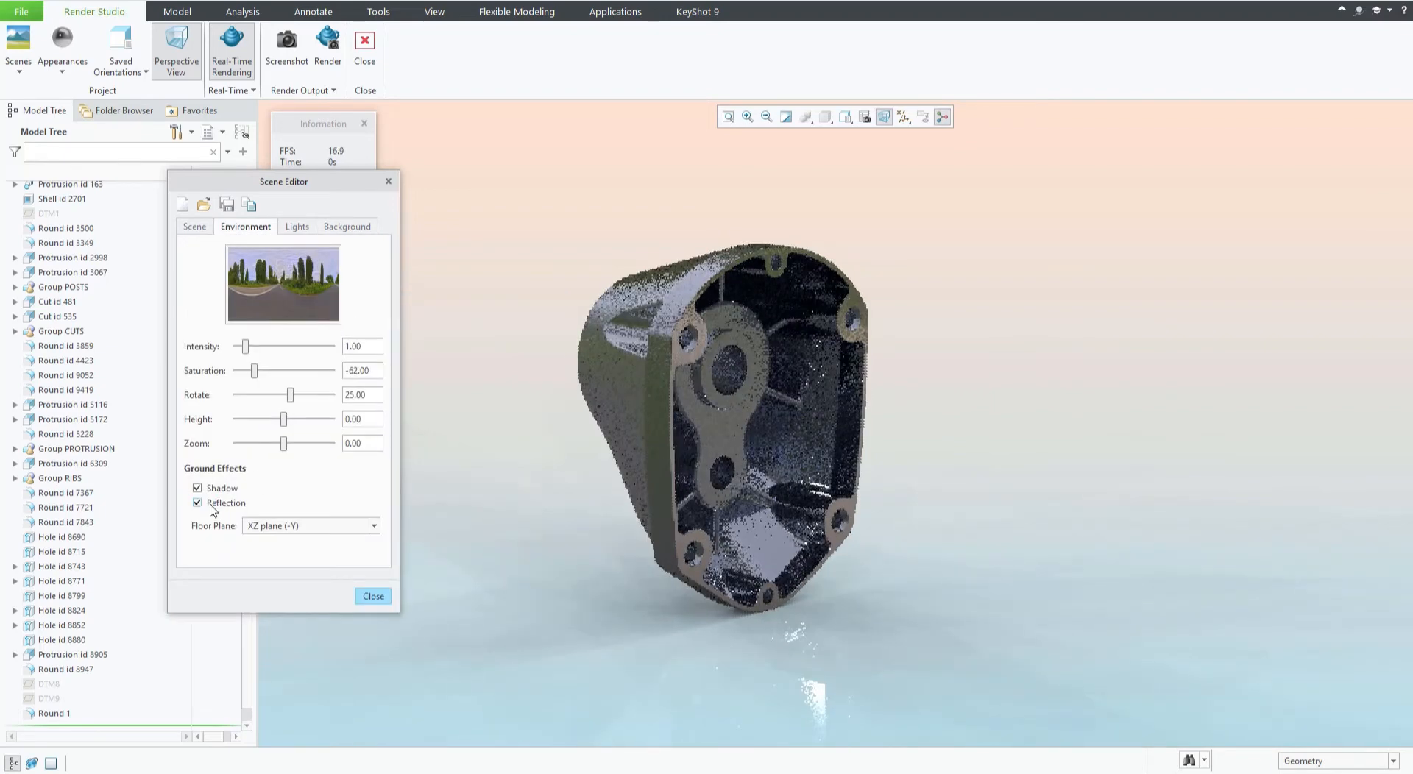
click(356, 232)
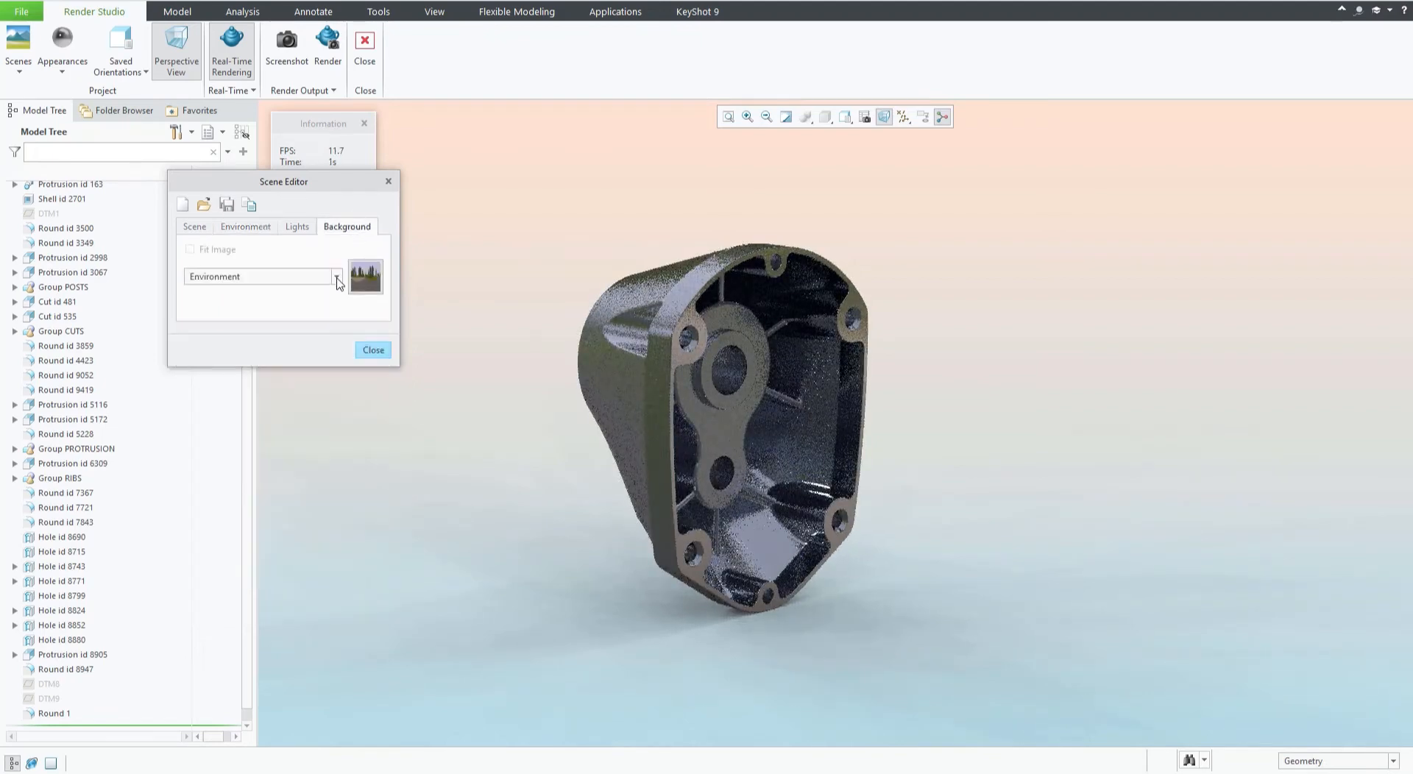
click(336, 277)
click(239, 292)
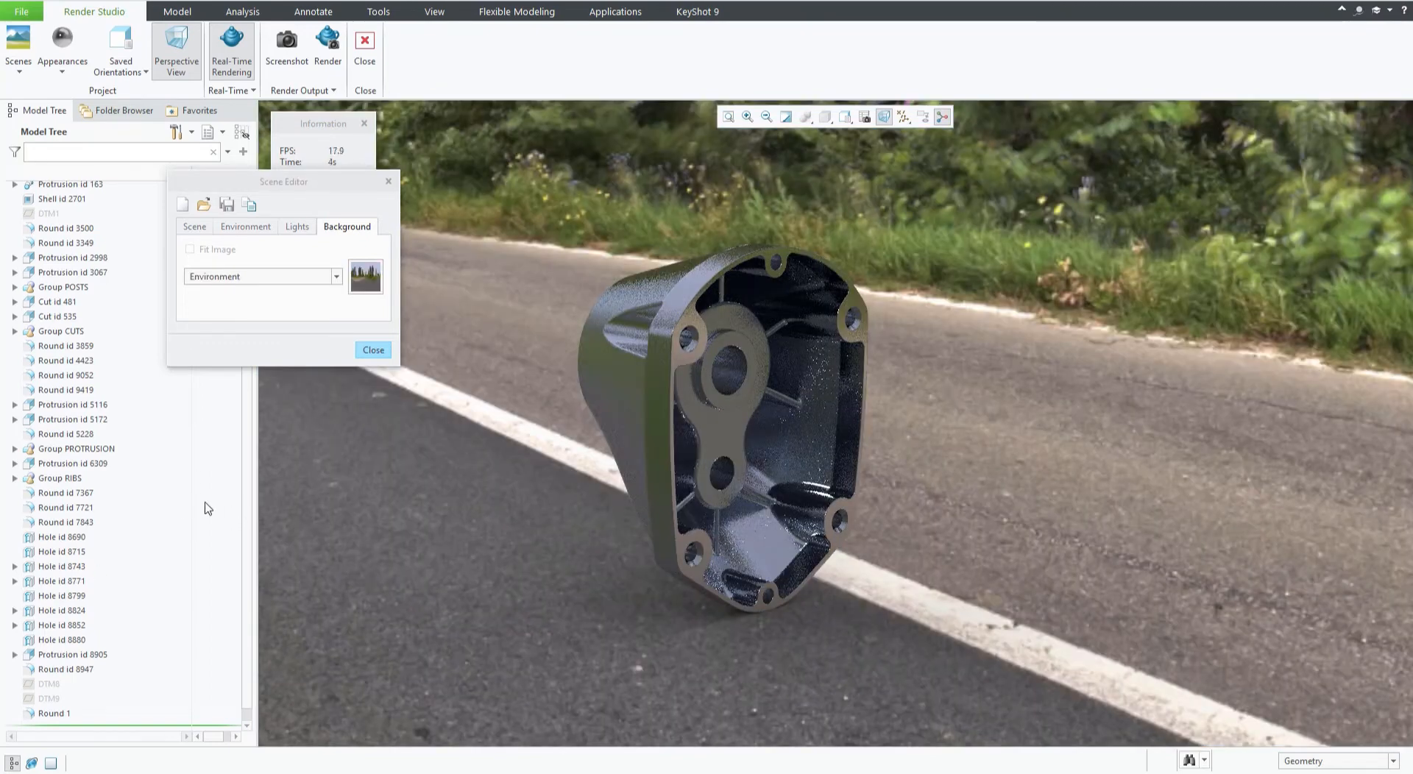
Step the environment rotation through 26, 30 and 40.
click(251, 228)
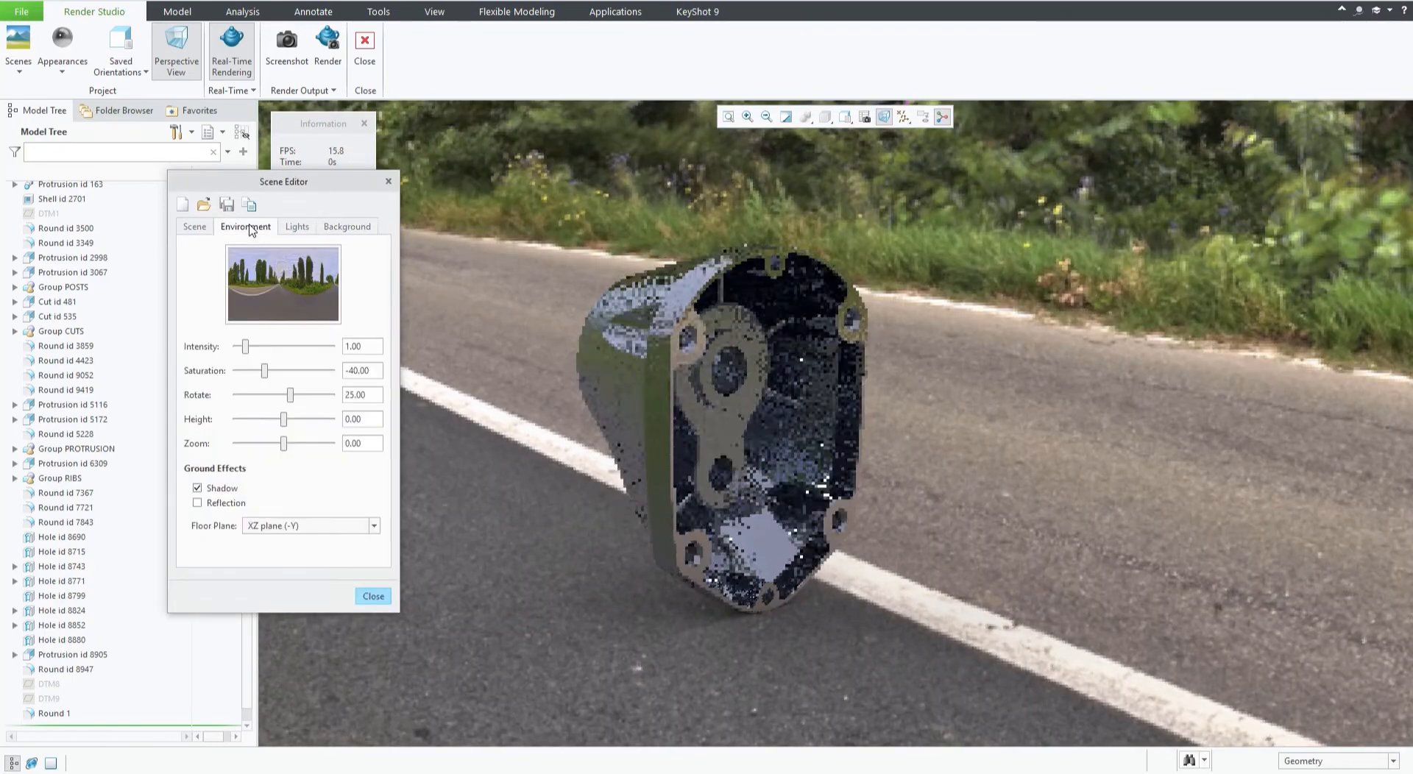
double_click(368, 396)
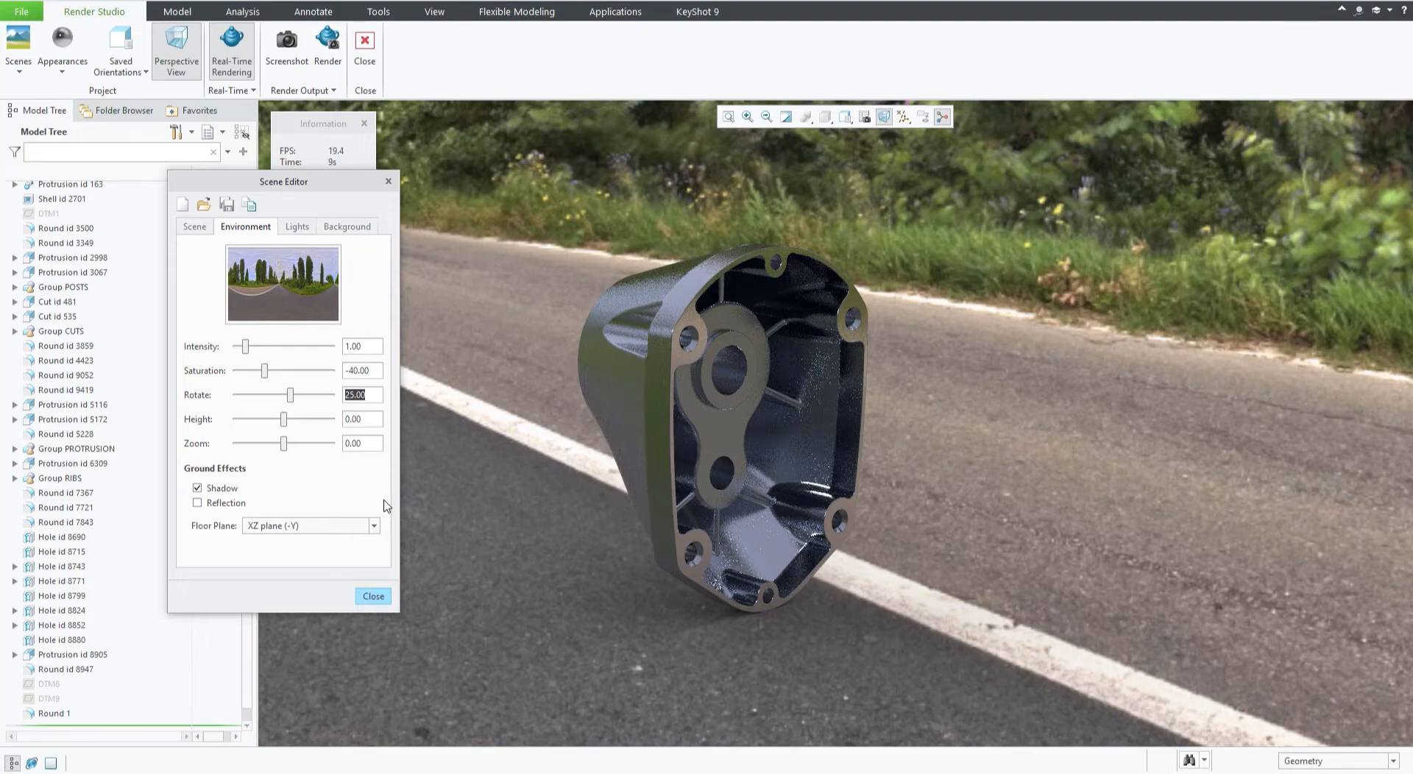
text(26)
key(Return)
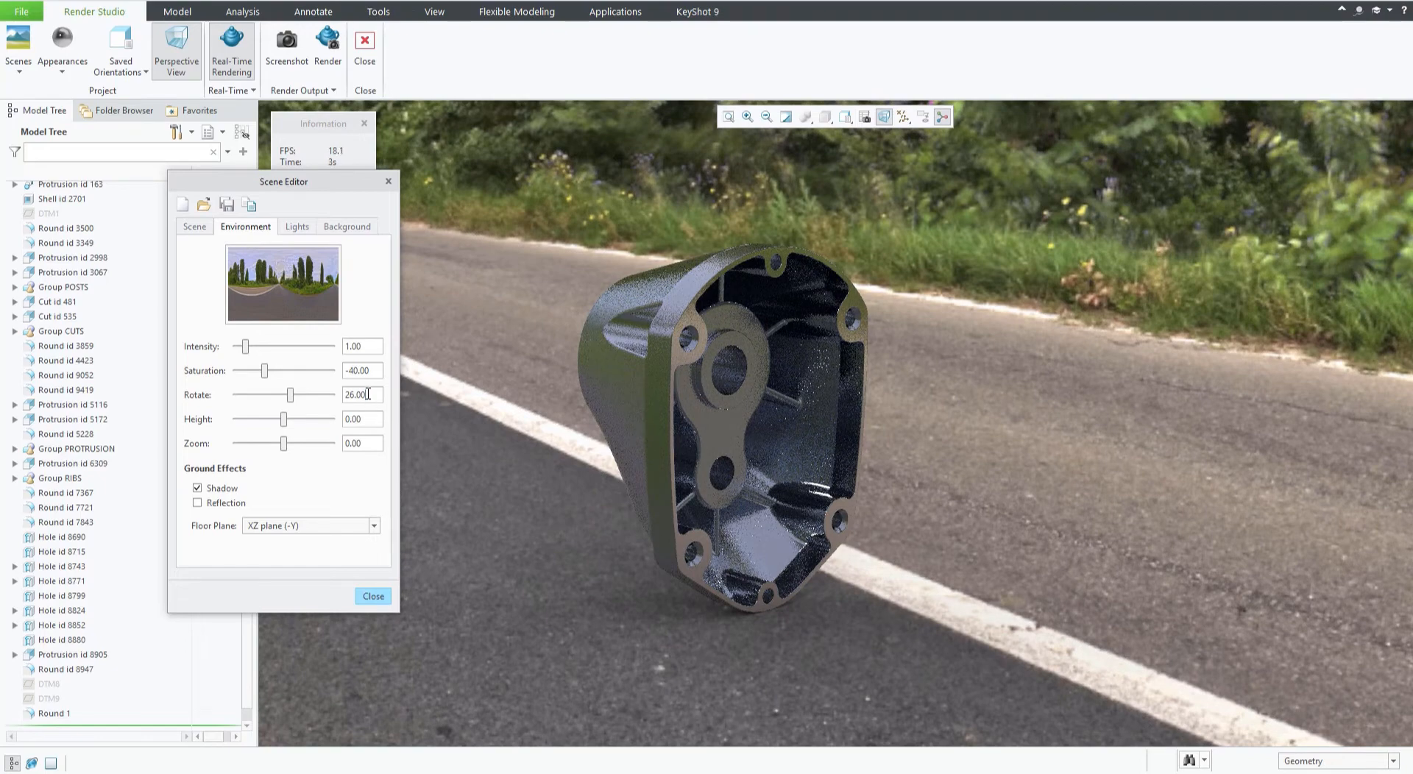
drag(368, 395, 323, 398)
text(30)
key(Return)
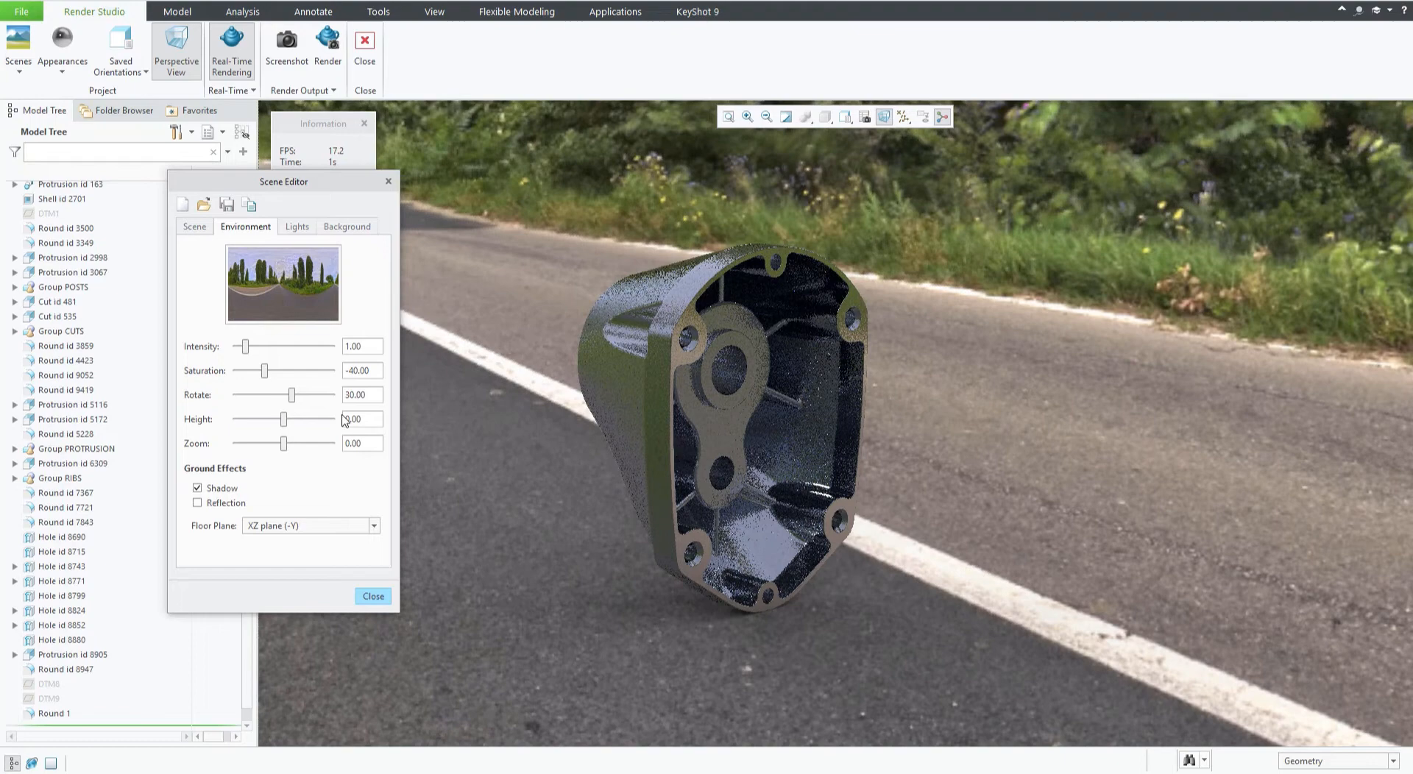
double_click(374, 391)
text(40)
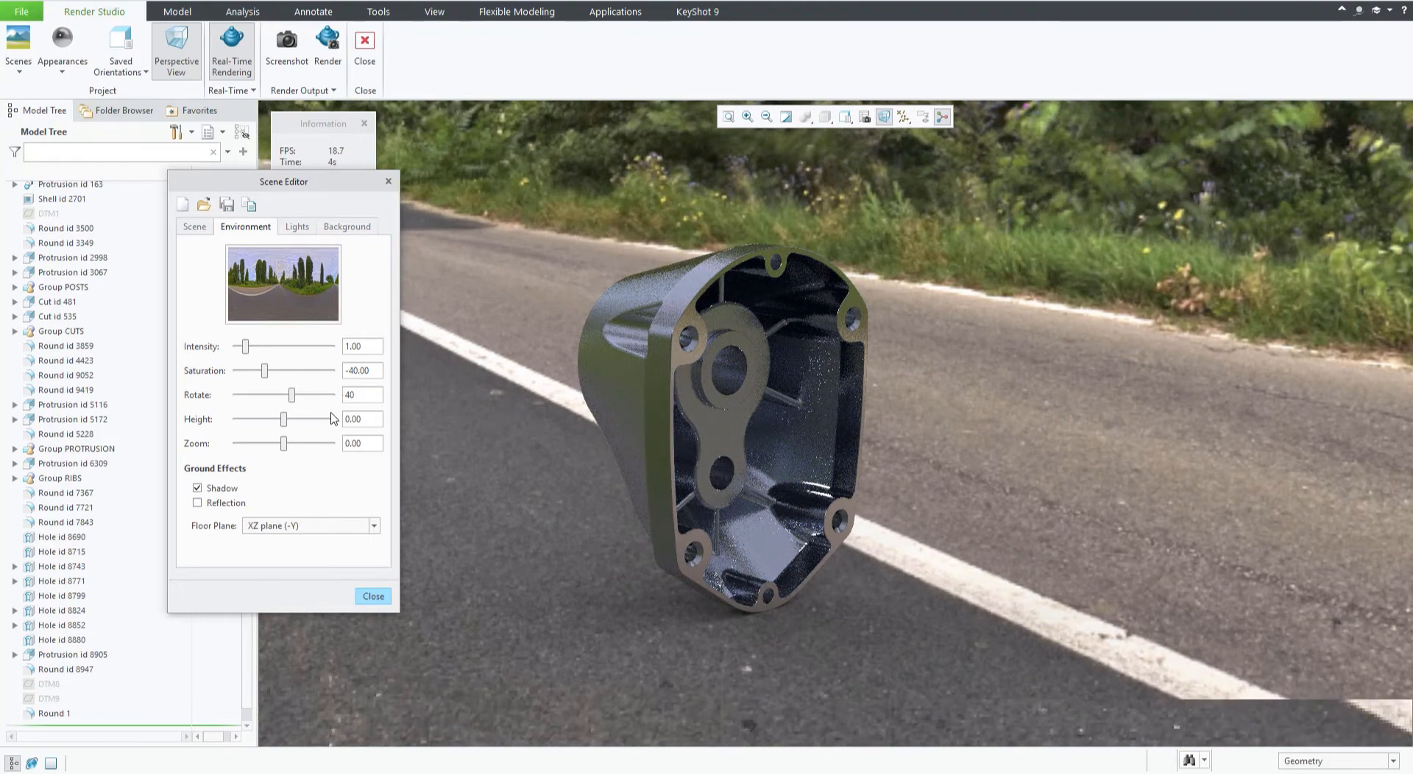
key(Return)
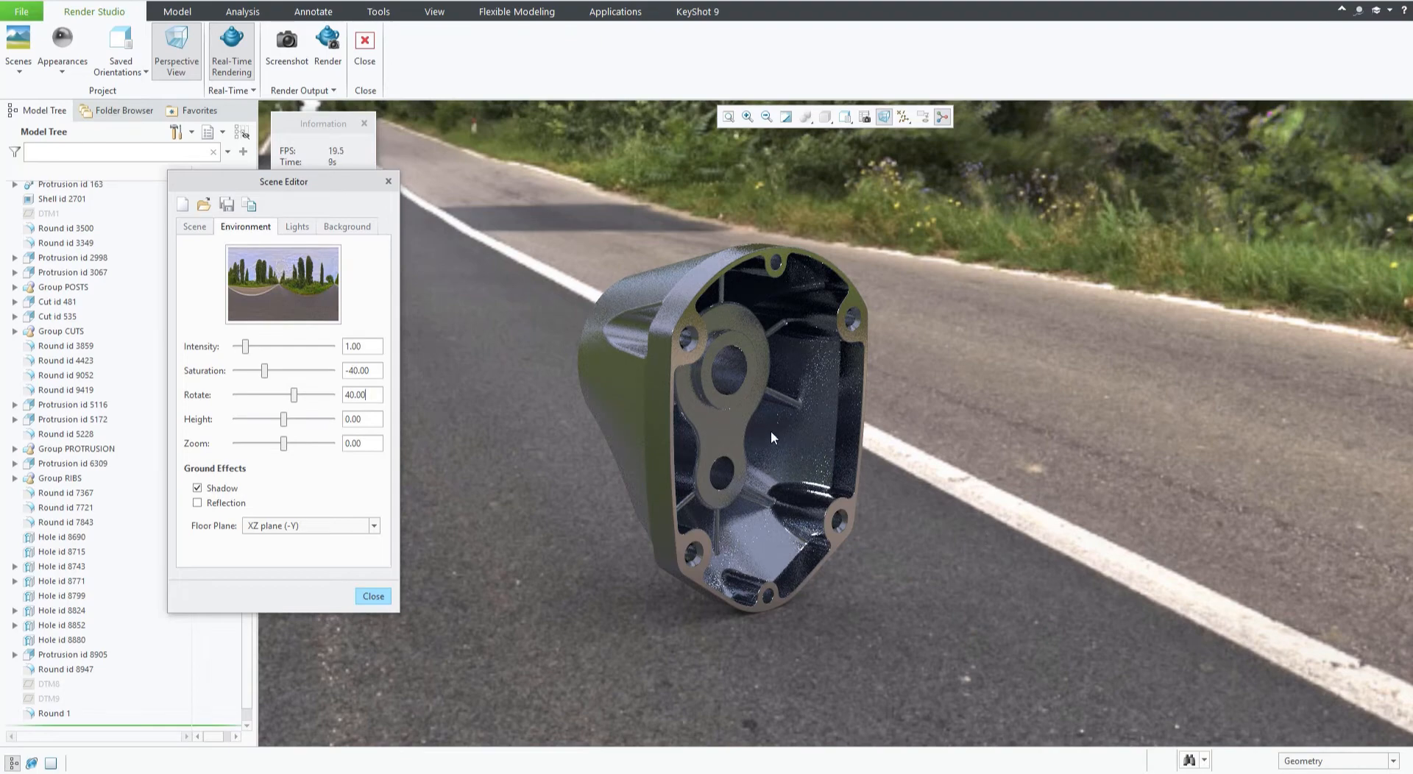
Rotate the environment through 60, 70 and 80, ending at about 113.
click(294, 395)
text(60)
key(Return)
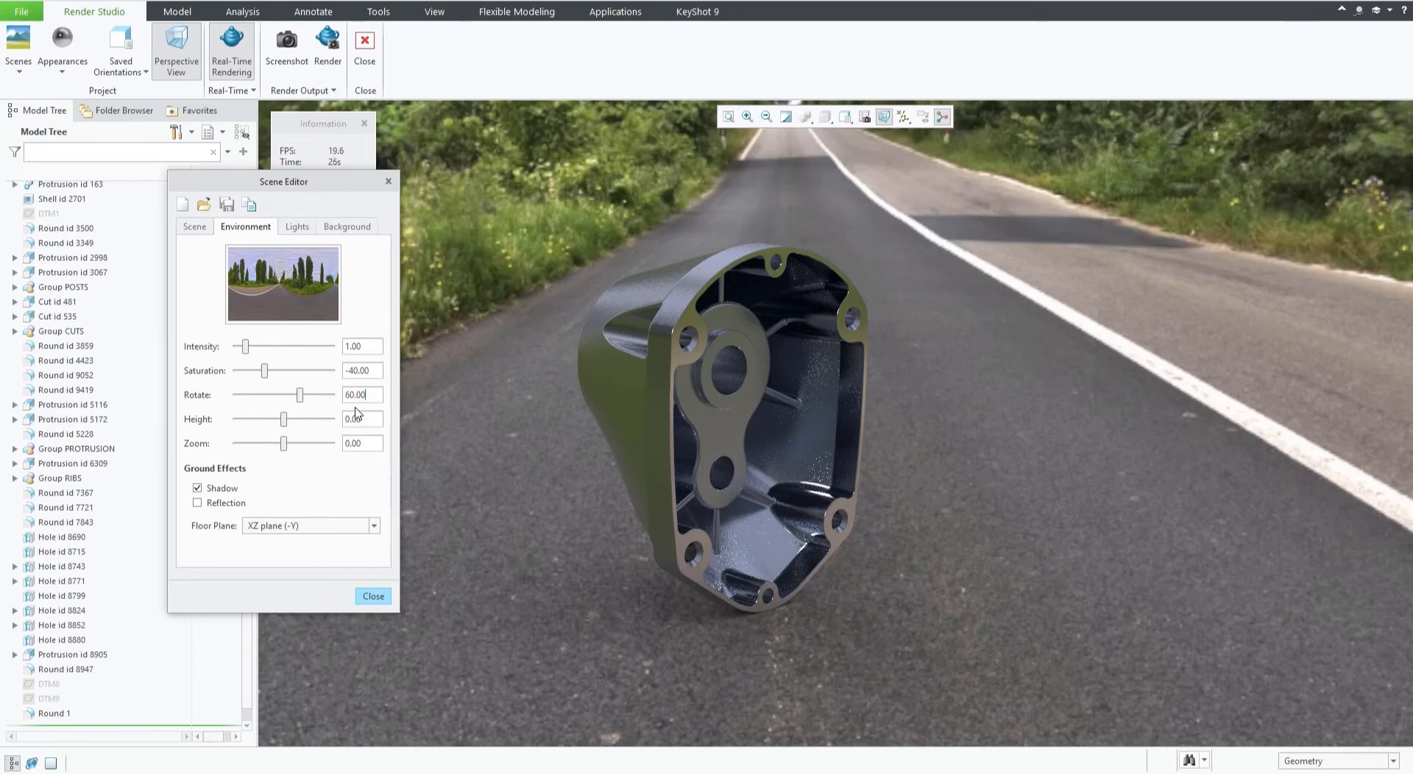
key(ctrl+a)
text(70)
key(Return)
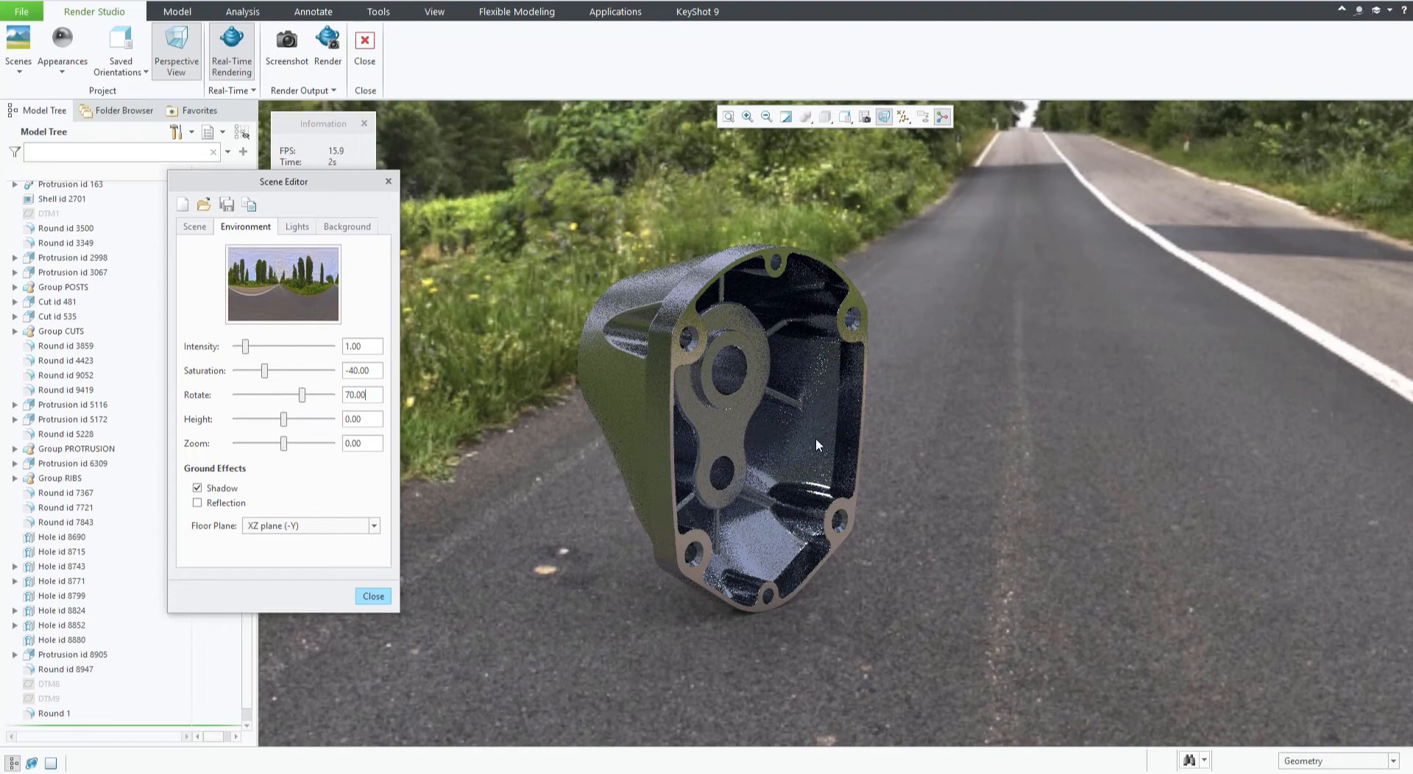
double_click(371, 393)
text(80)
key(Return)
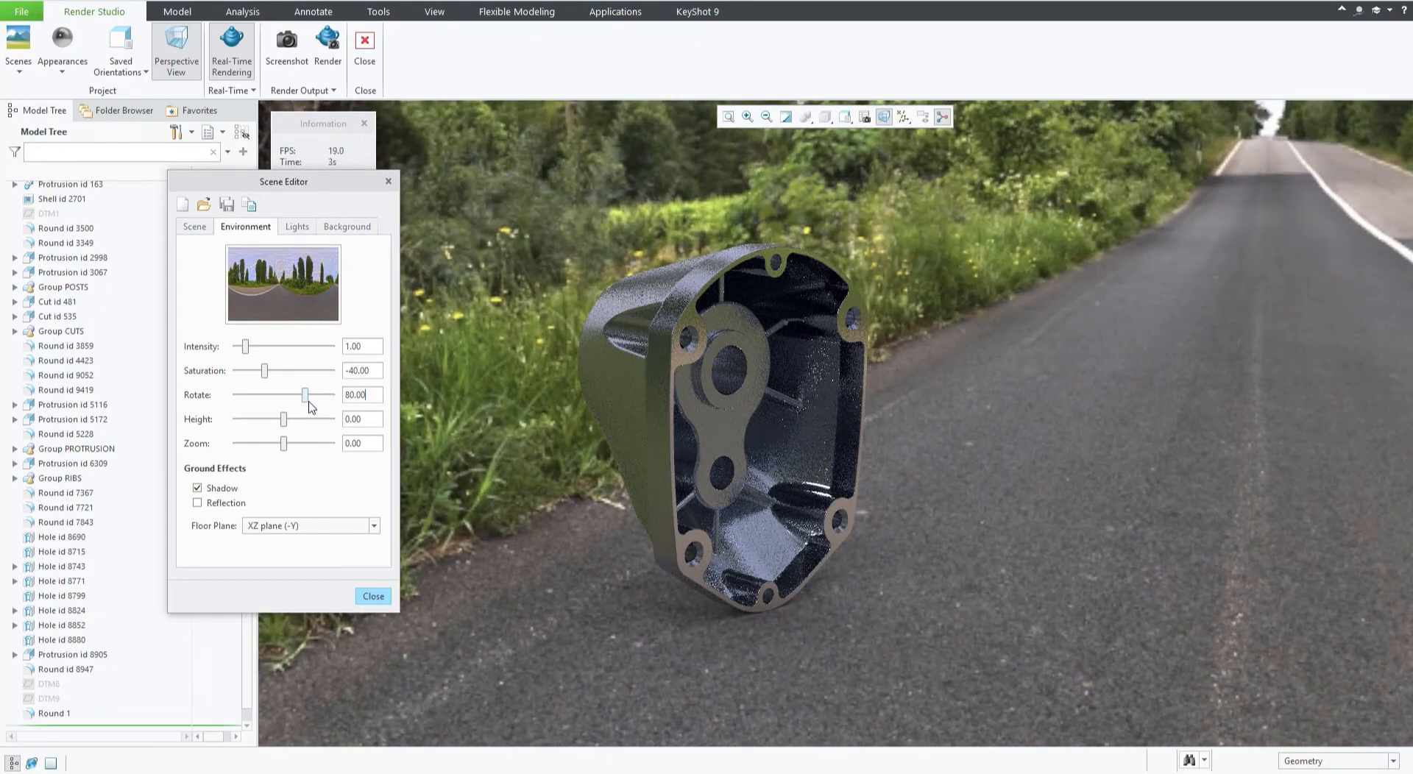
drag(309, 395, 315, 396)
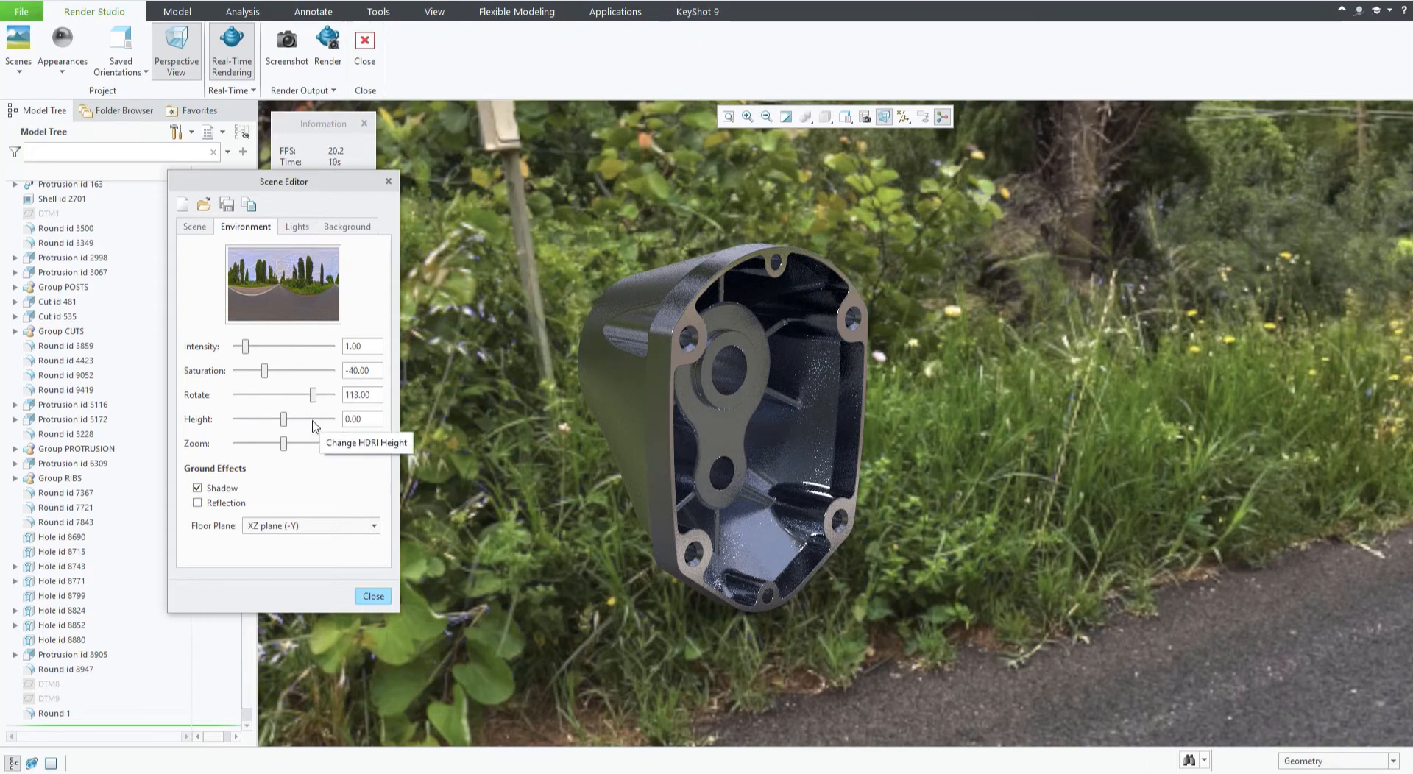
Set the environment height to about 17 and the environment zoom to about 47.
drag(284, 419, 315, 420)
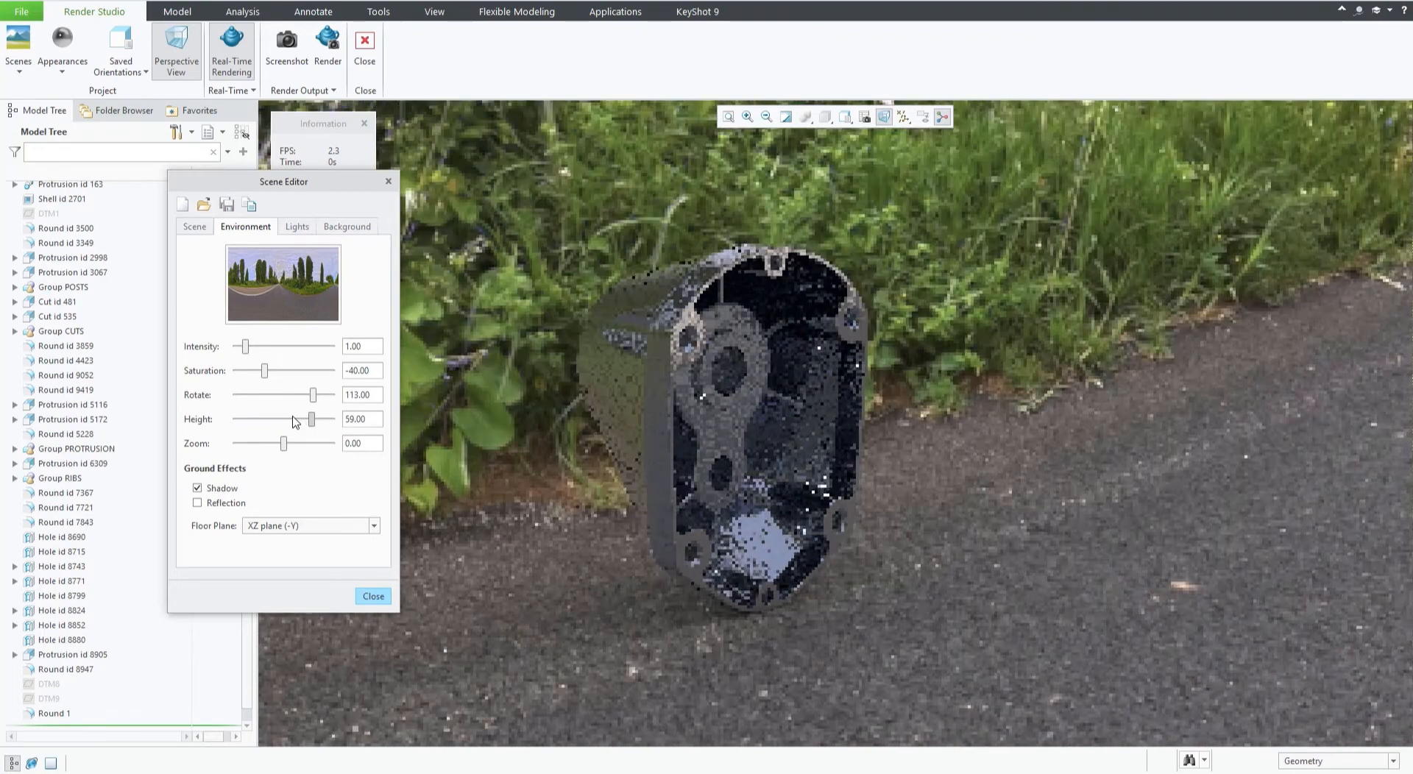
click(294, 419)
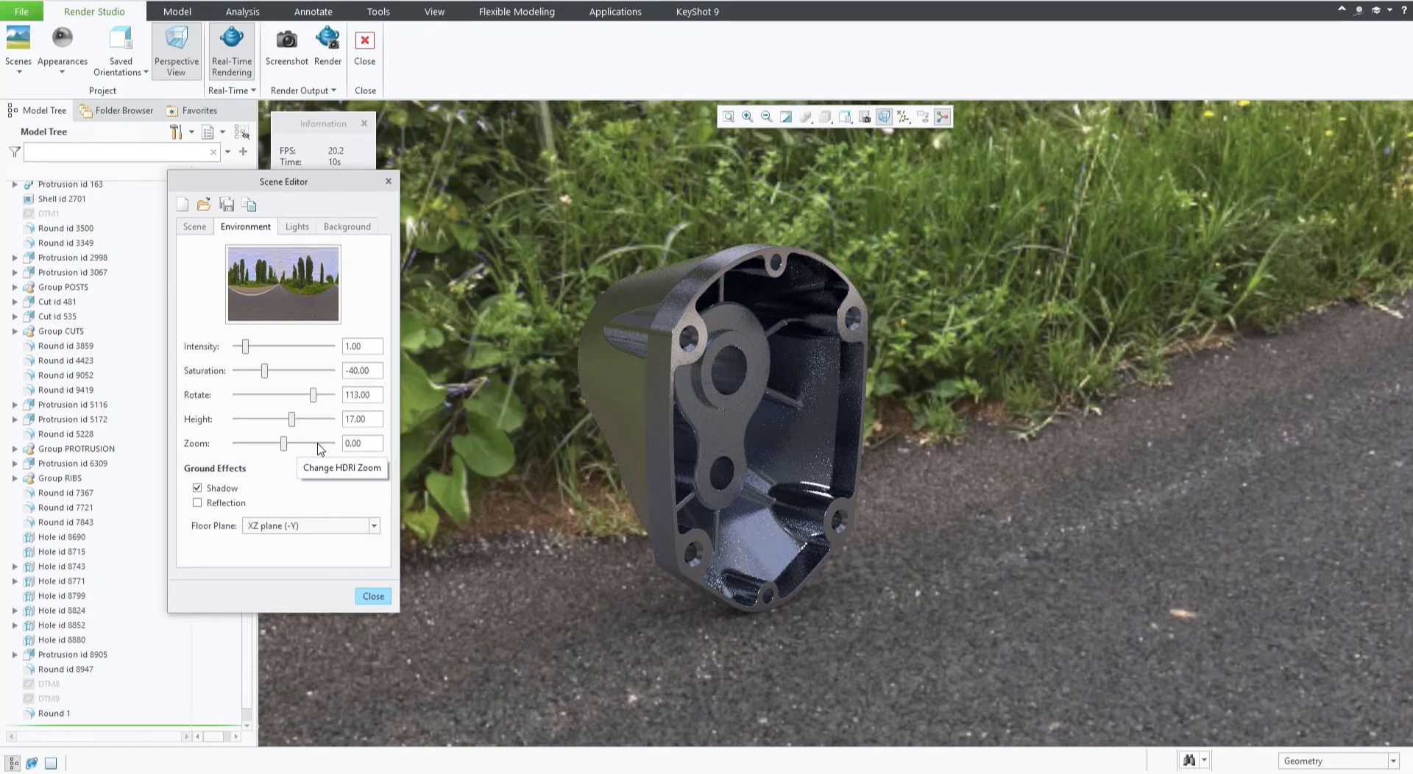
drag(285, 443, 305, 445)
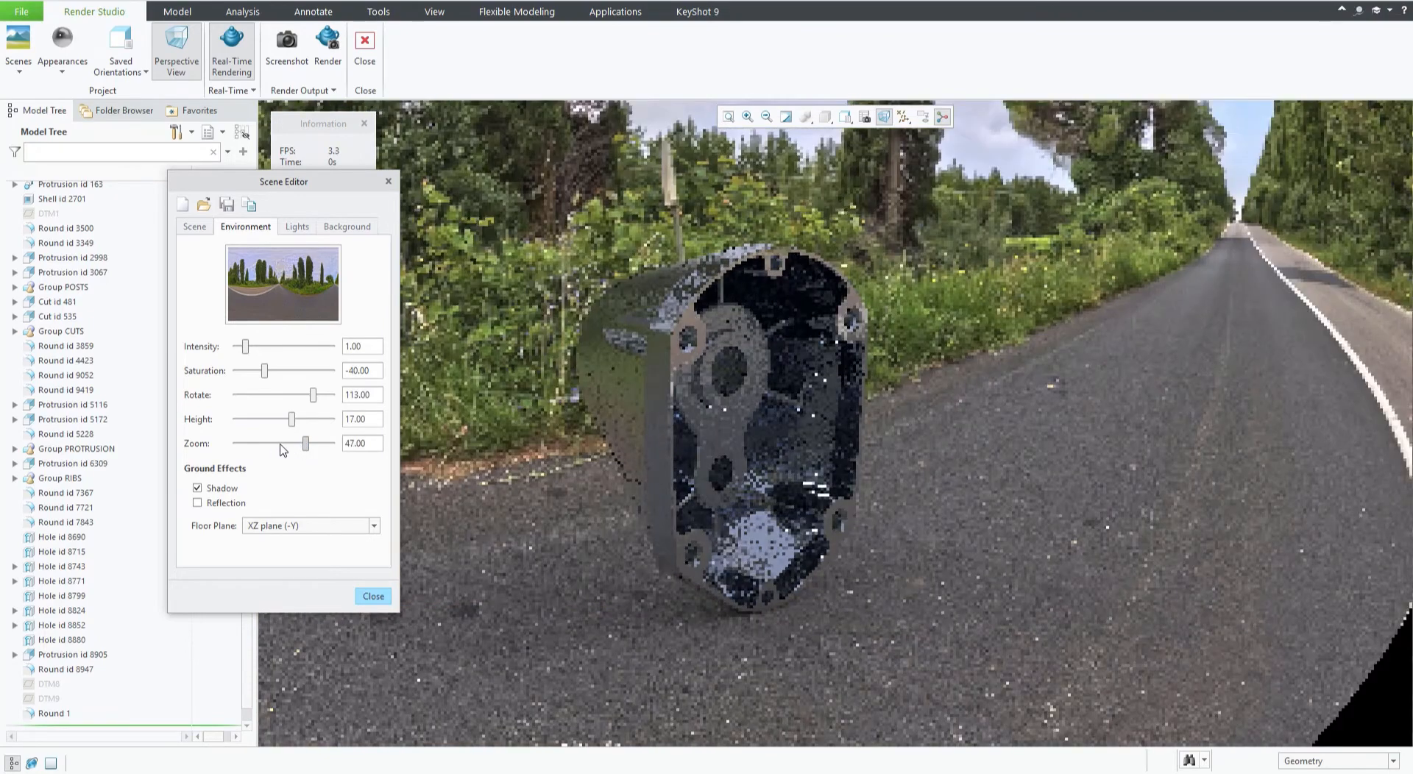
Set the environment zoom to about 13.
click(294, 444)
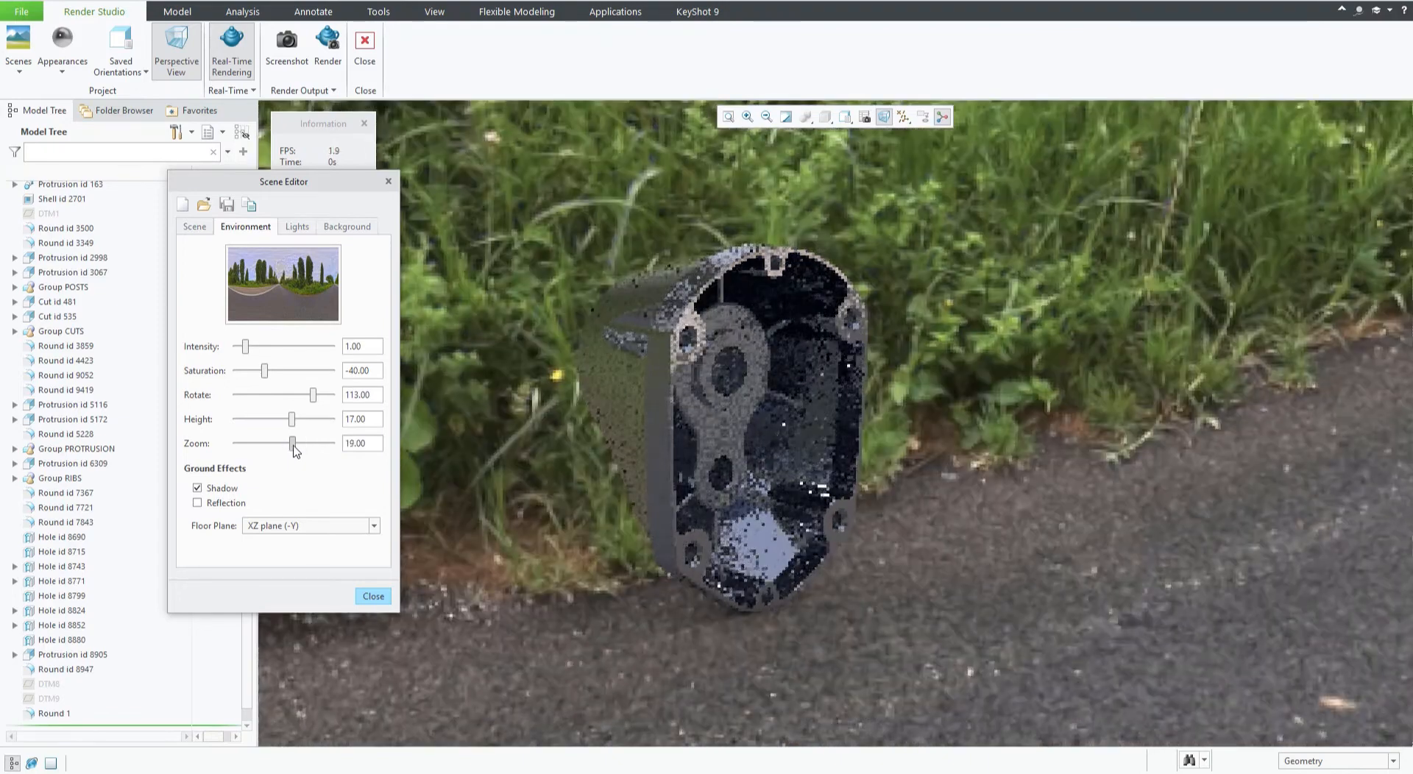
drag(293, 444, 290, 445)
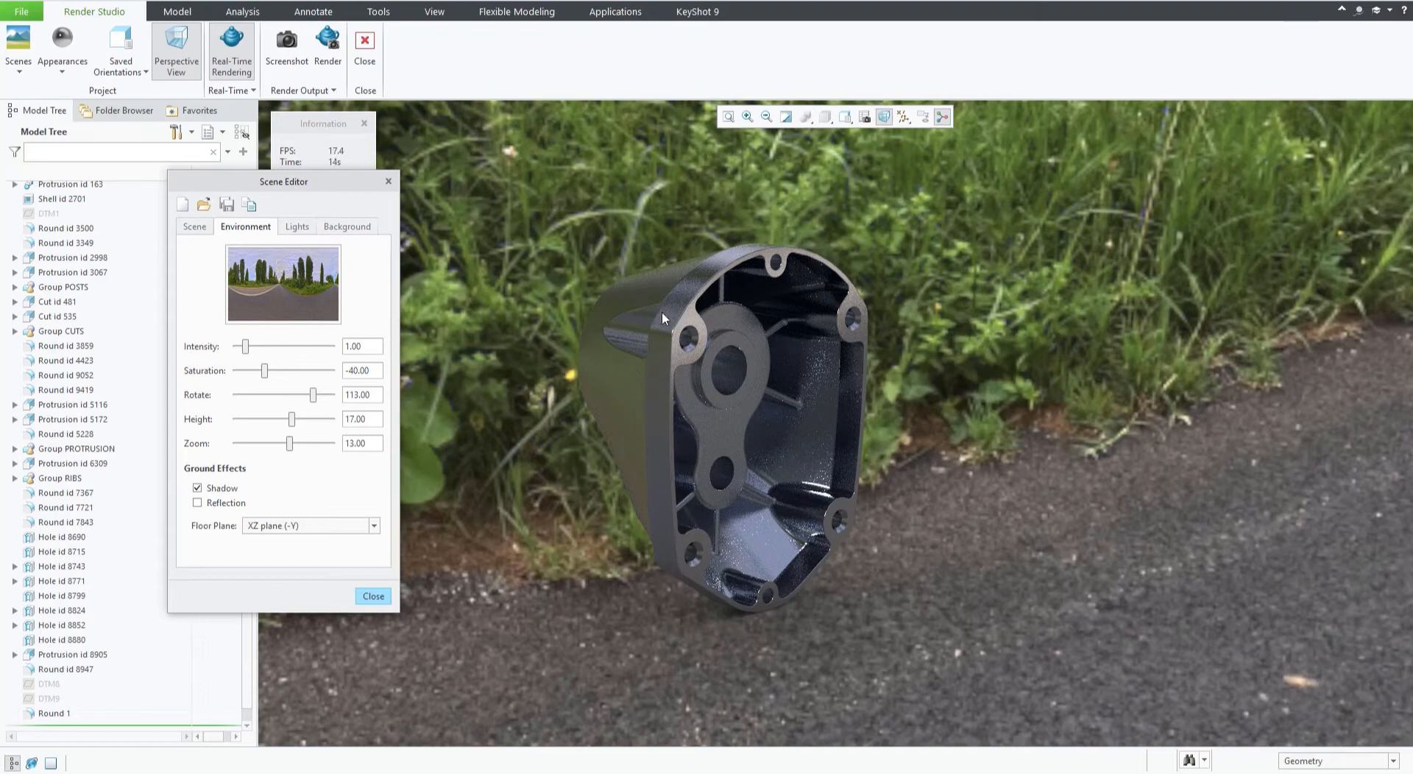
Open the scene's lights and select the distant1 light, toggling its visibility off and back on.
click(298, 228)
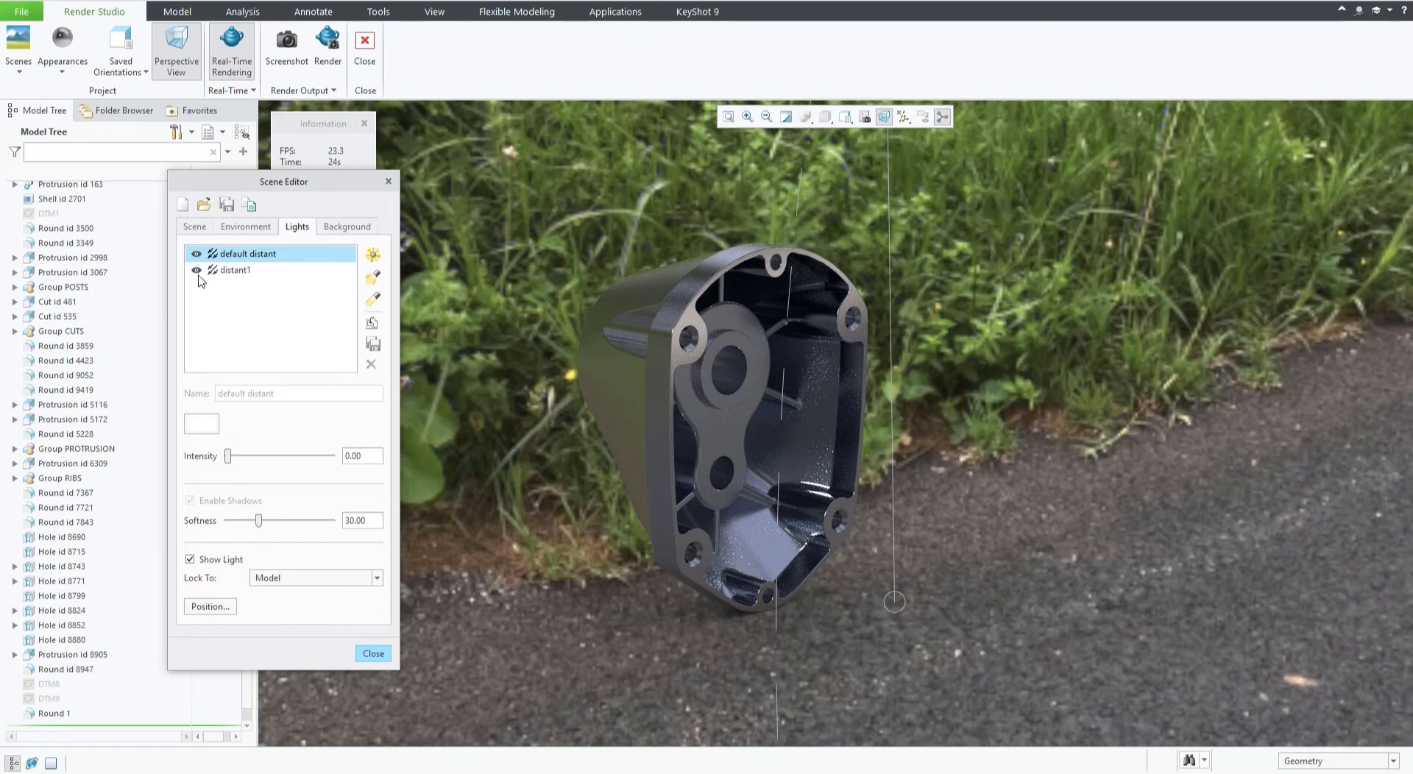
click(197, 272)
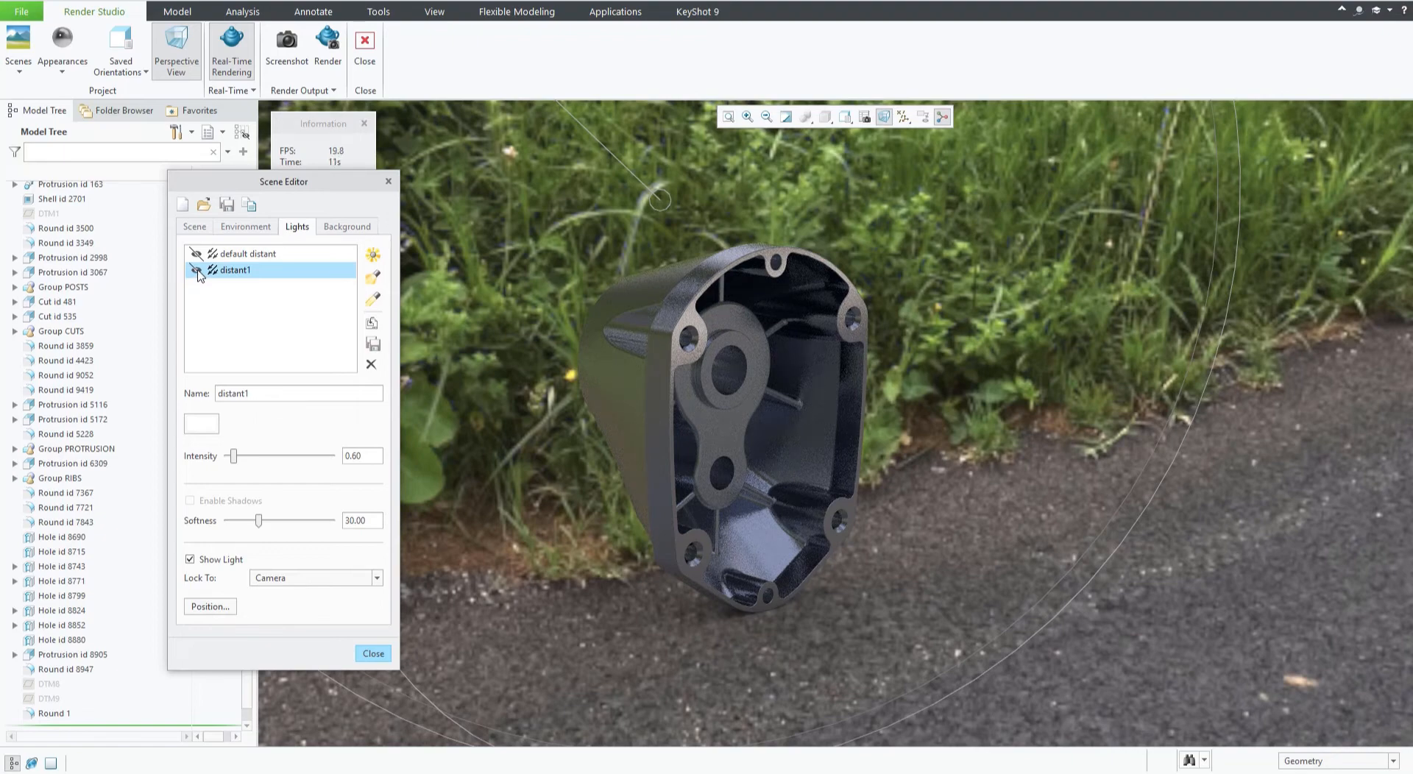
click(197, 271)
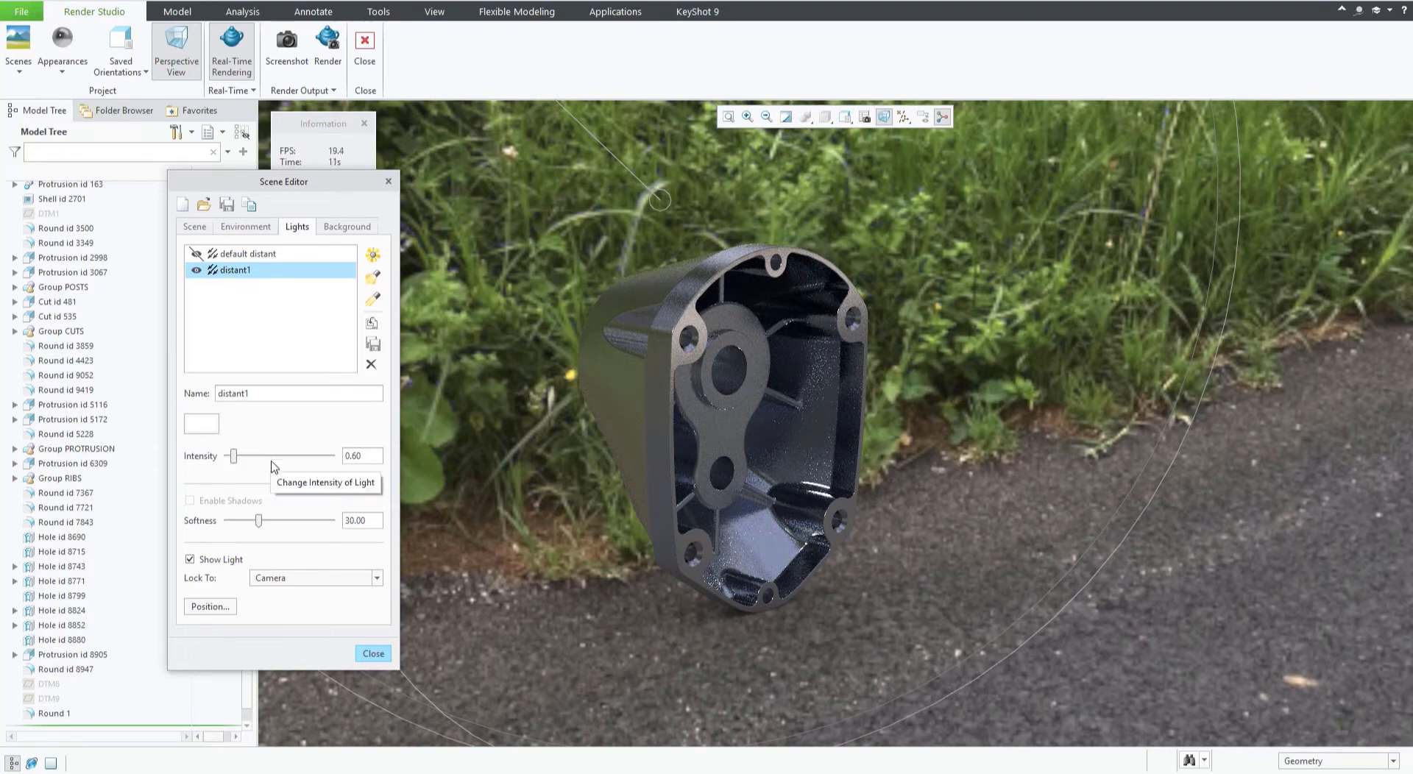
Set the distant1 light's intensity to 0.10.
click(366, 454)
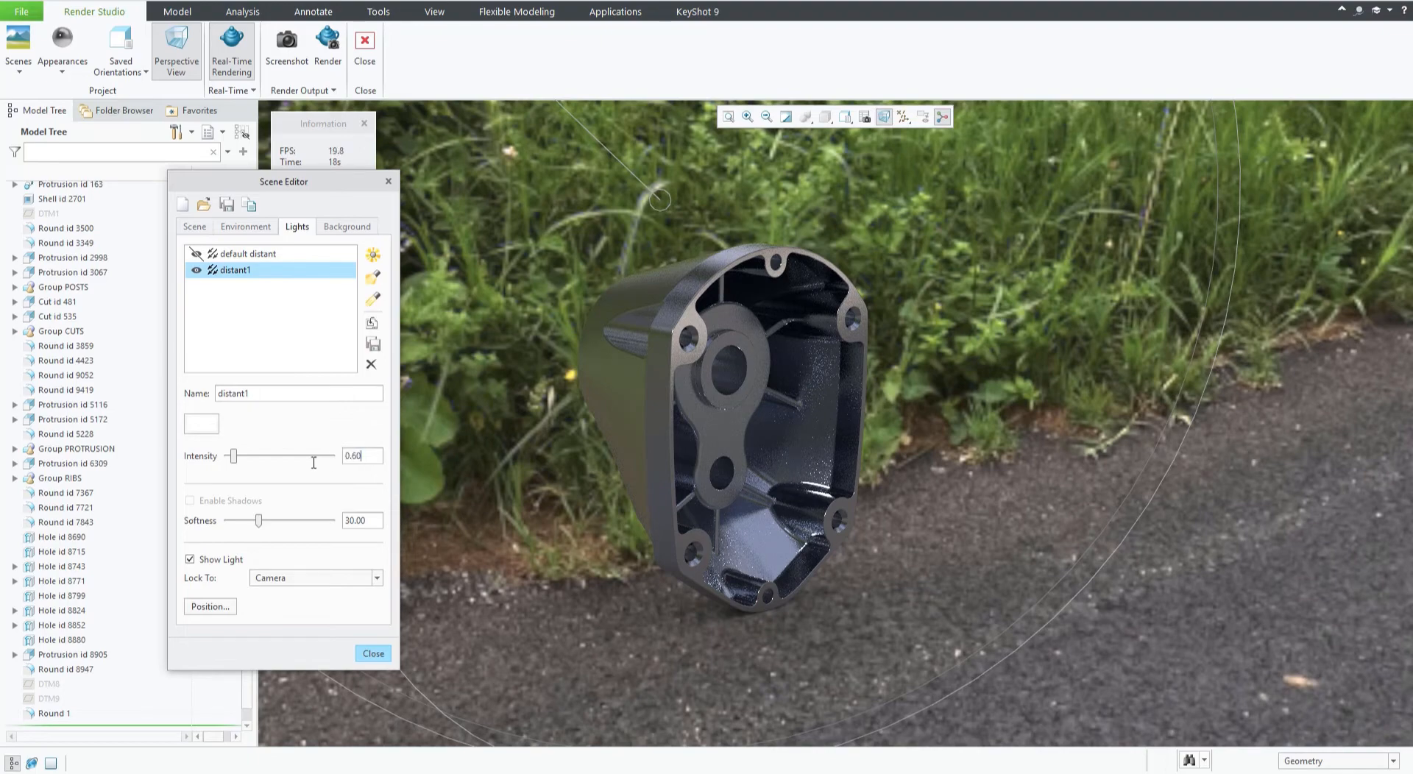
double_click(372, 455)
text(0.1)
key(Return)
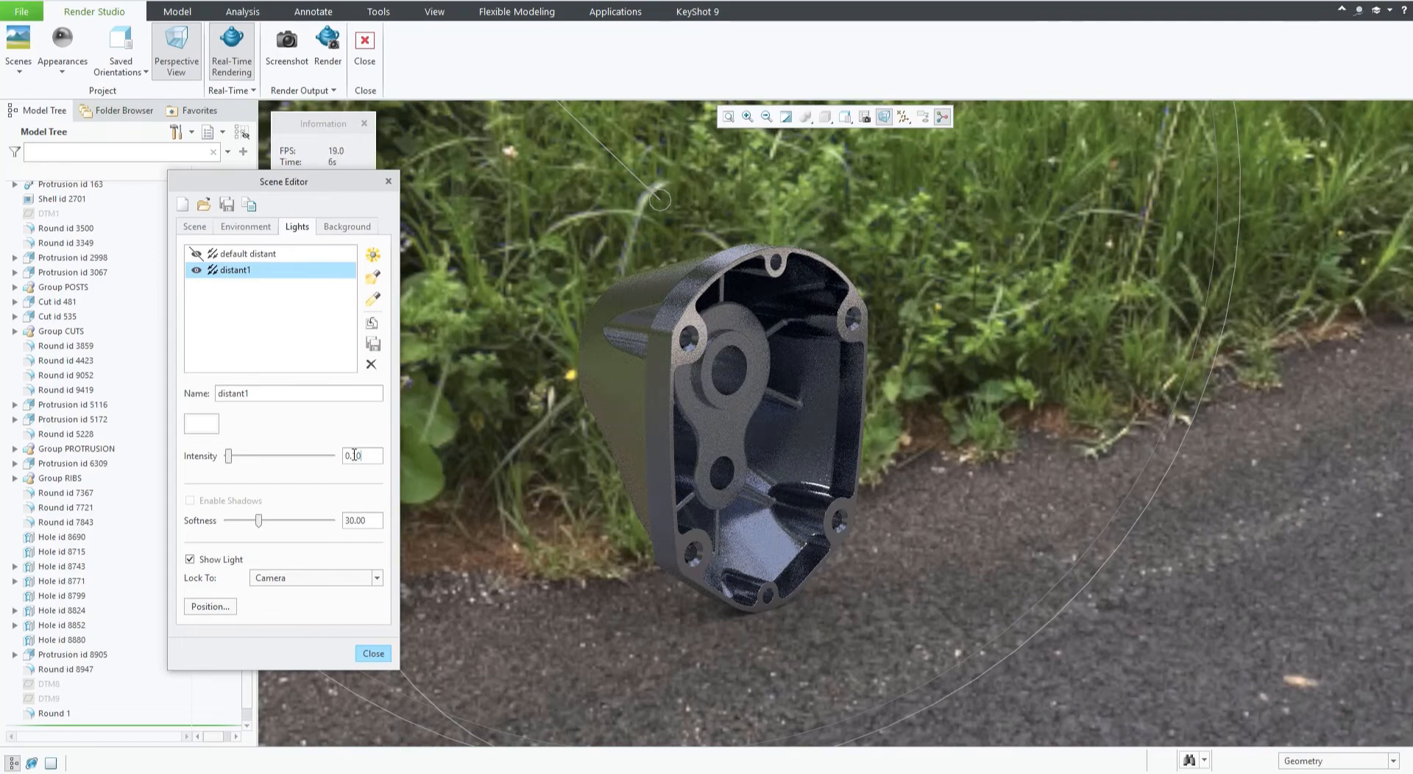
drag(351, 455, 411, 457)
text(0)
text(2)
drag(357, 456, 382, 459)
key(BackSpace)
key(BackSpace)
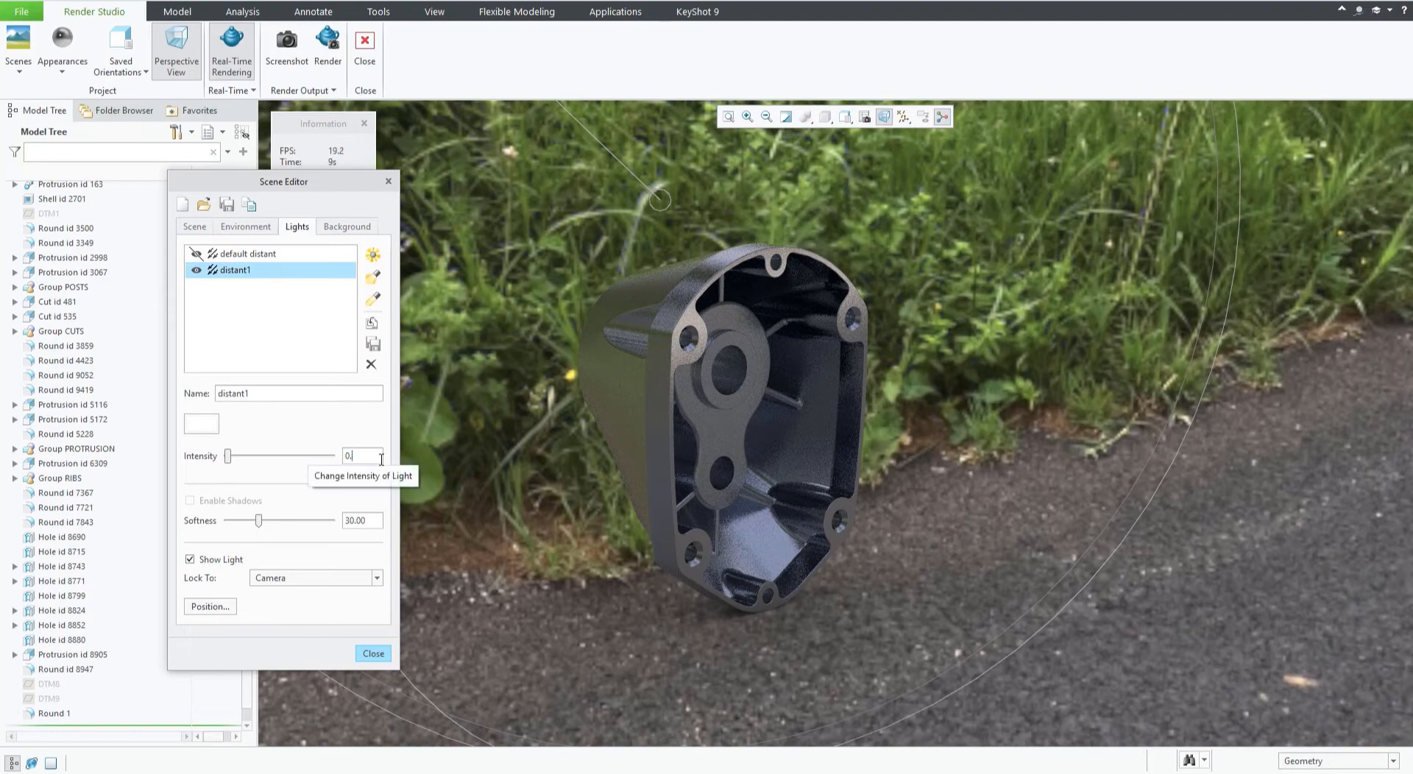
text(10)
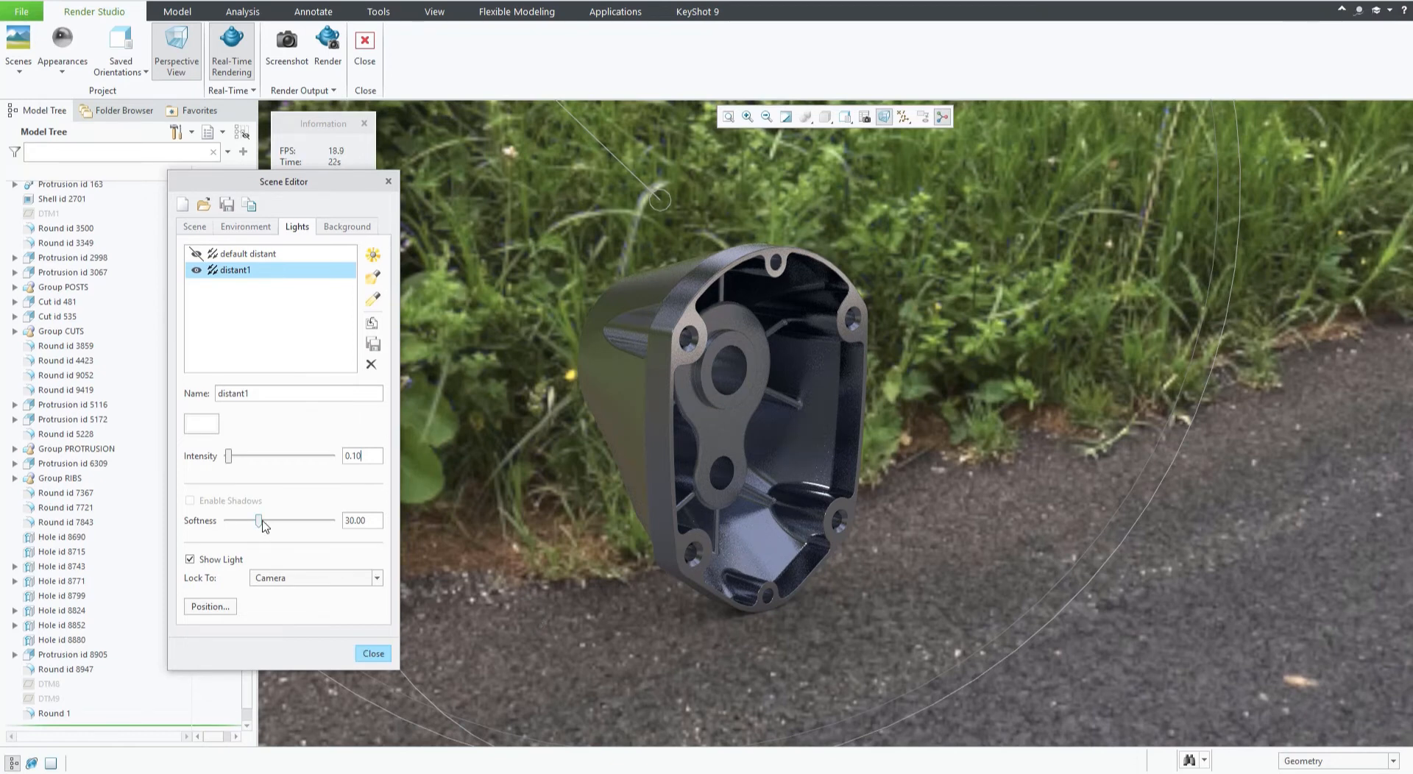
Set the distant1 light's shadow softness to about 91.
drag(261, 522, 215, 525)
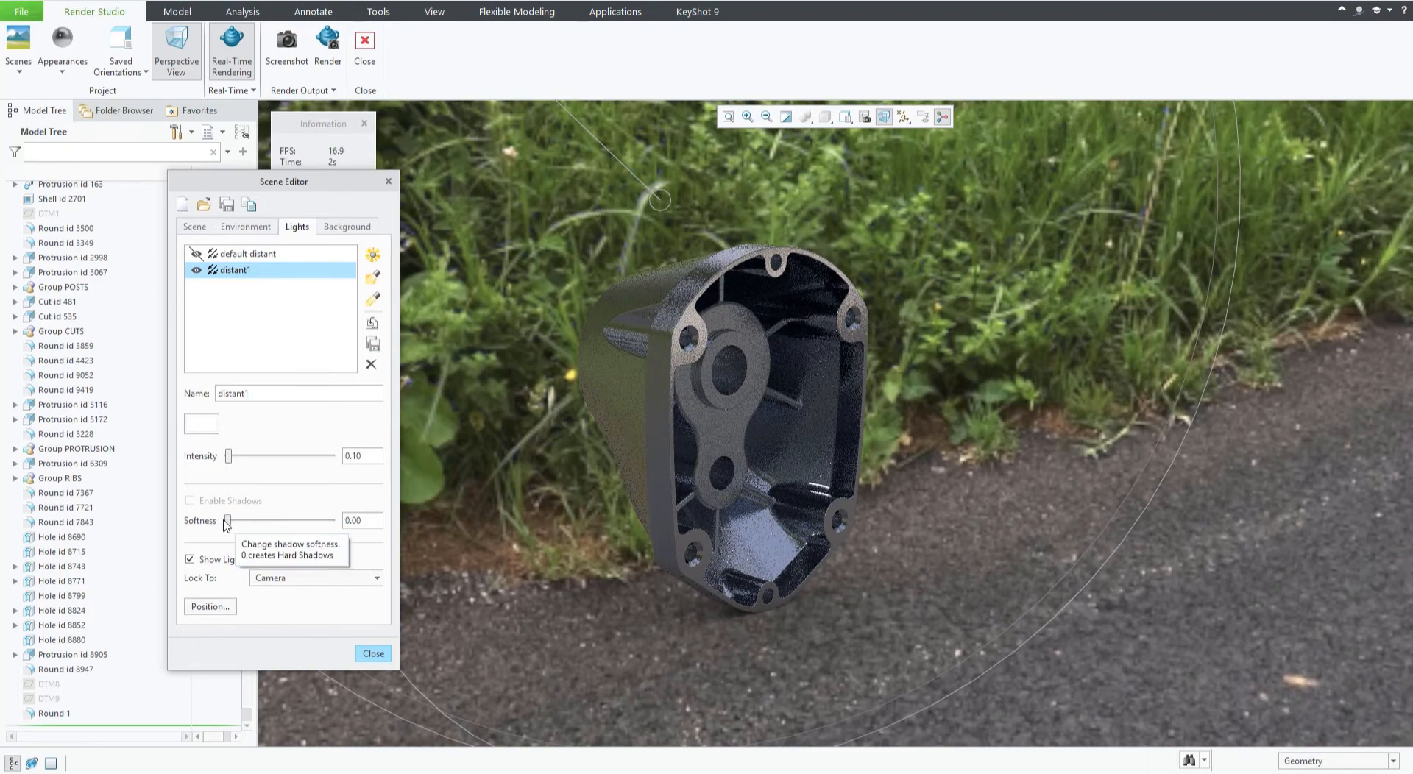
drag(228, 521, 324, 523)
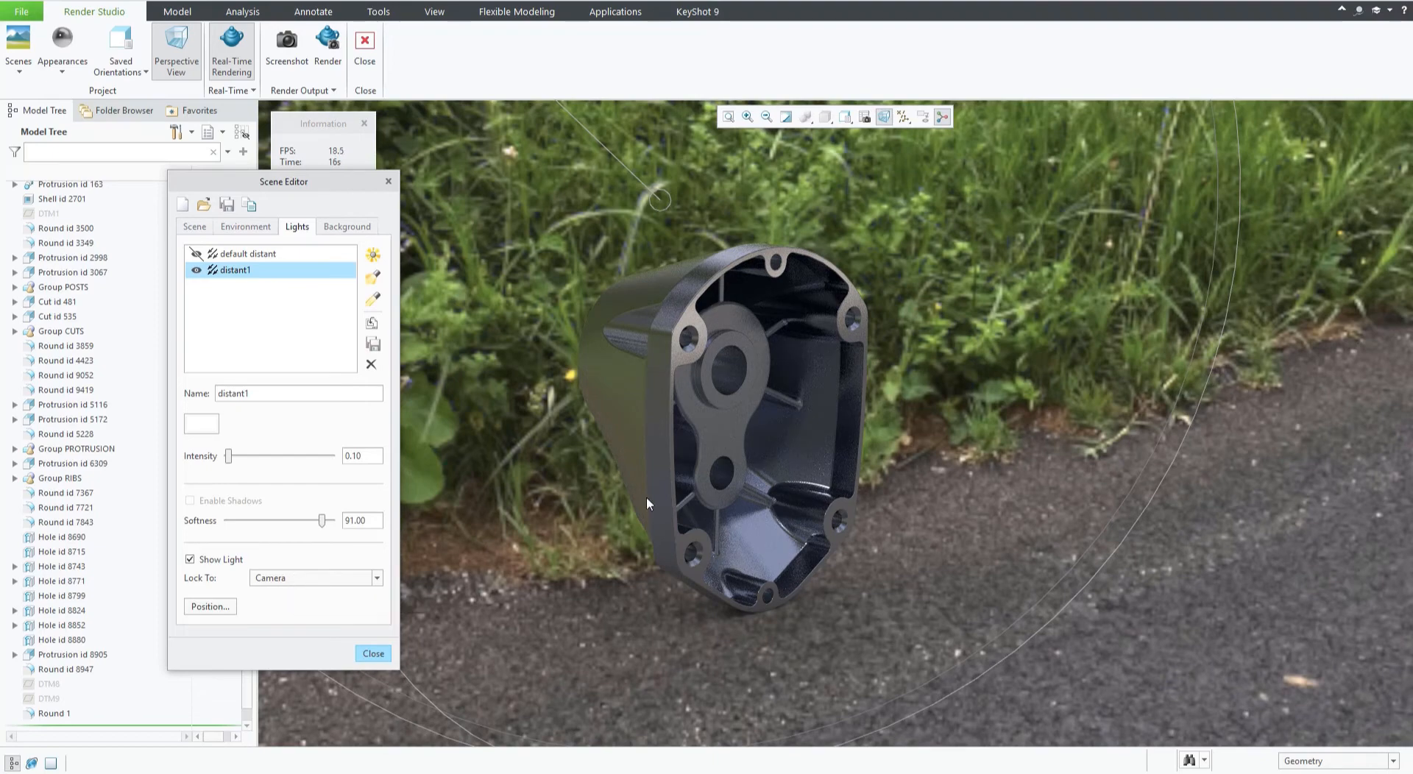
Lock the distant1 light to the Model and reposition it by moving its light handle around the model.
scroll(702, 444, up, 1)
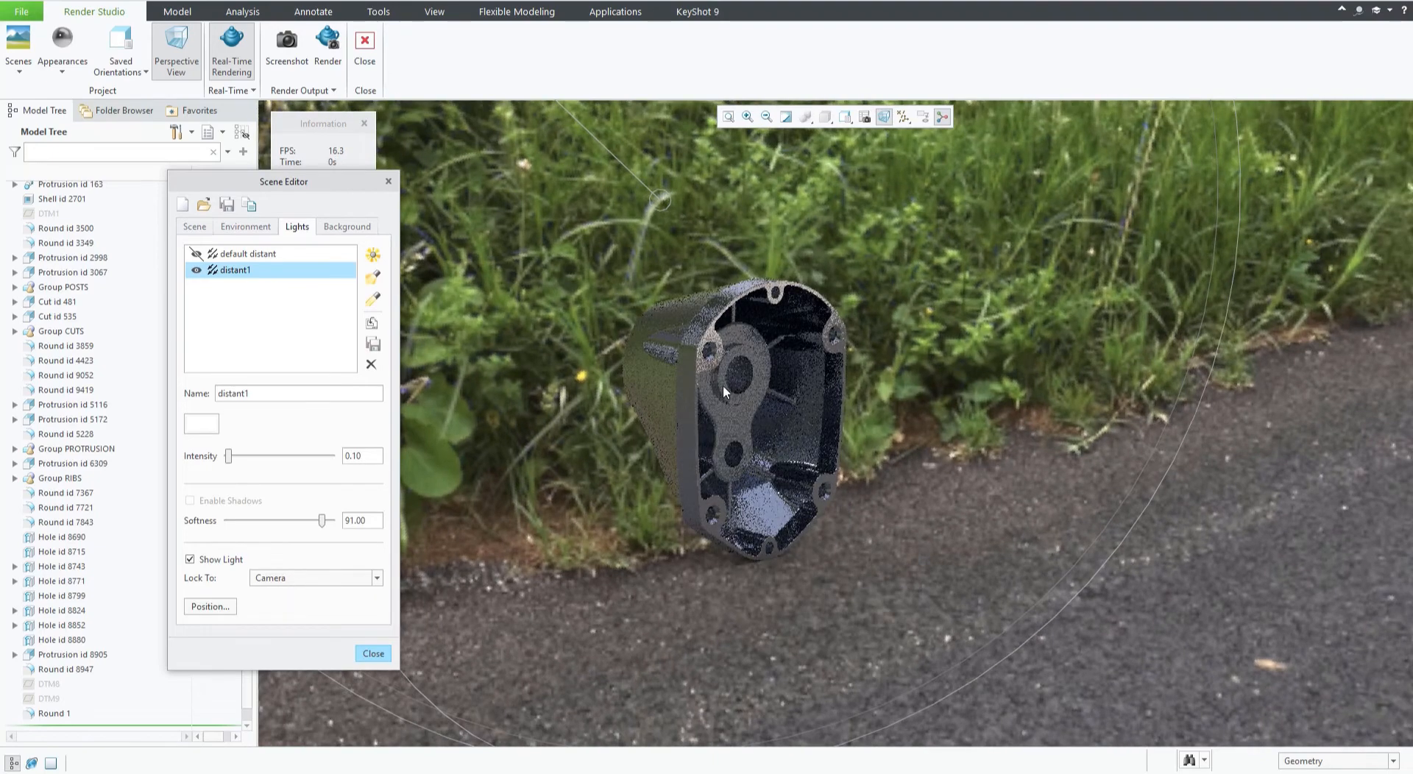
scroll(722, 386, up, 3)
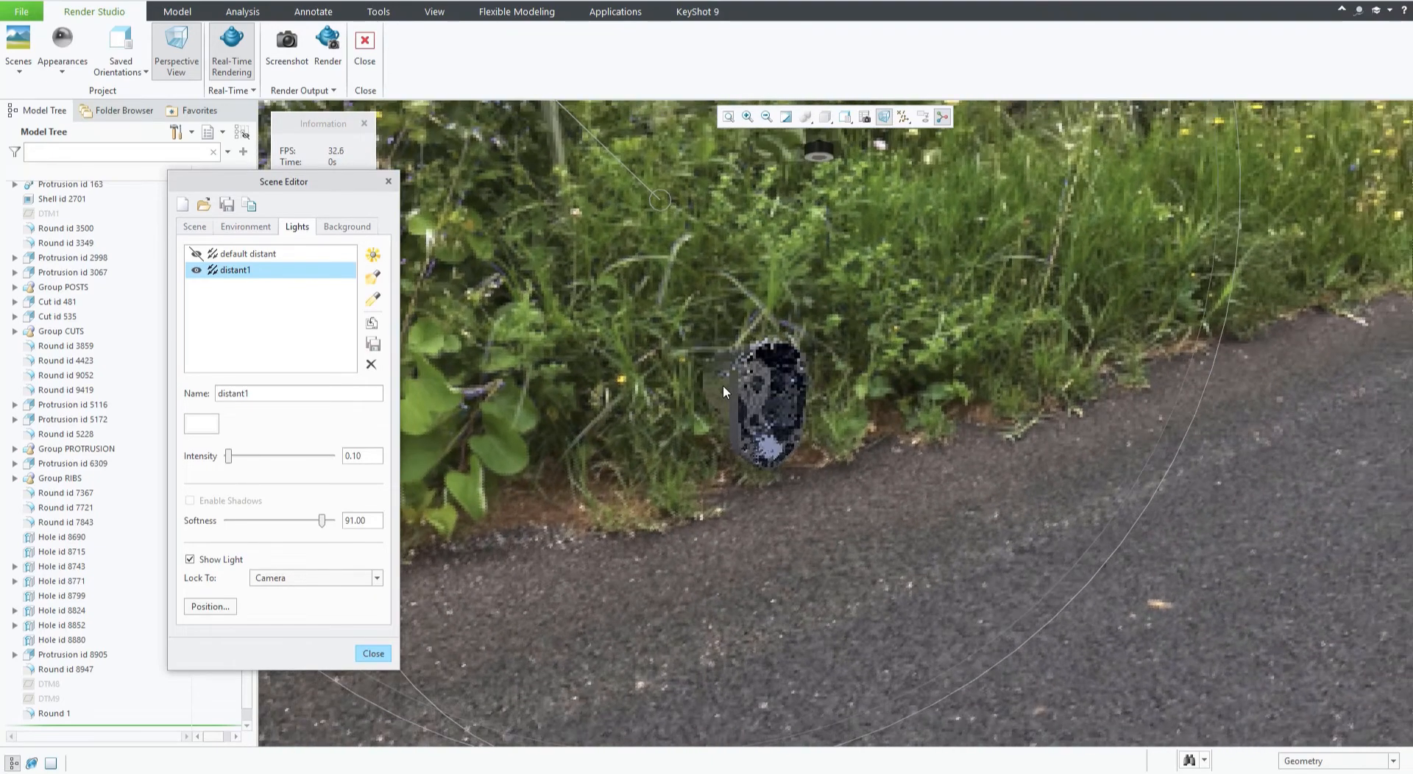
scroll(723, 385, up, 2)
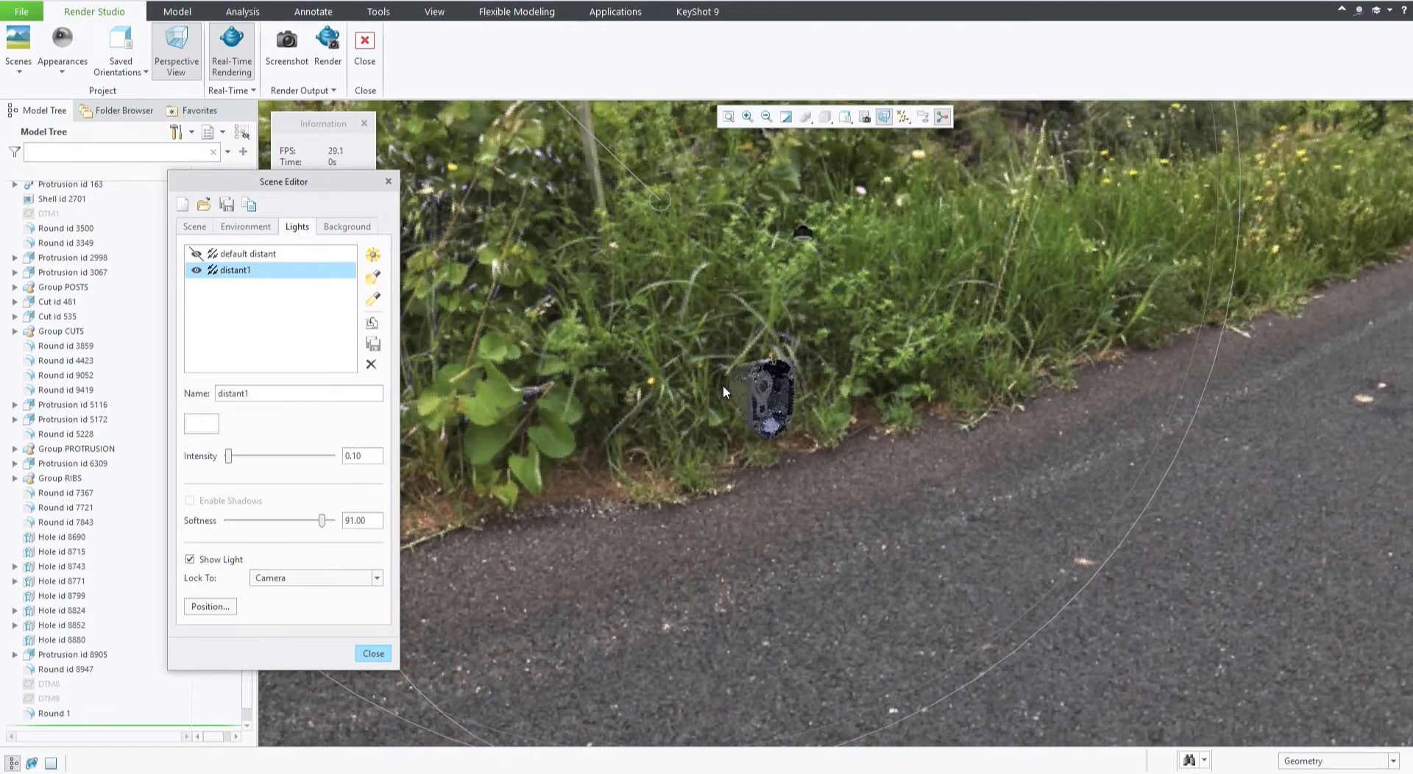
scroll(723, 386, up, 1)
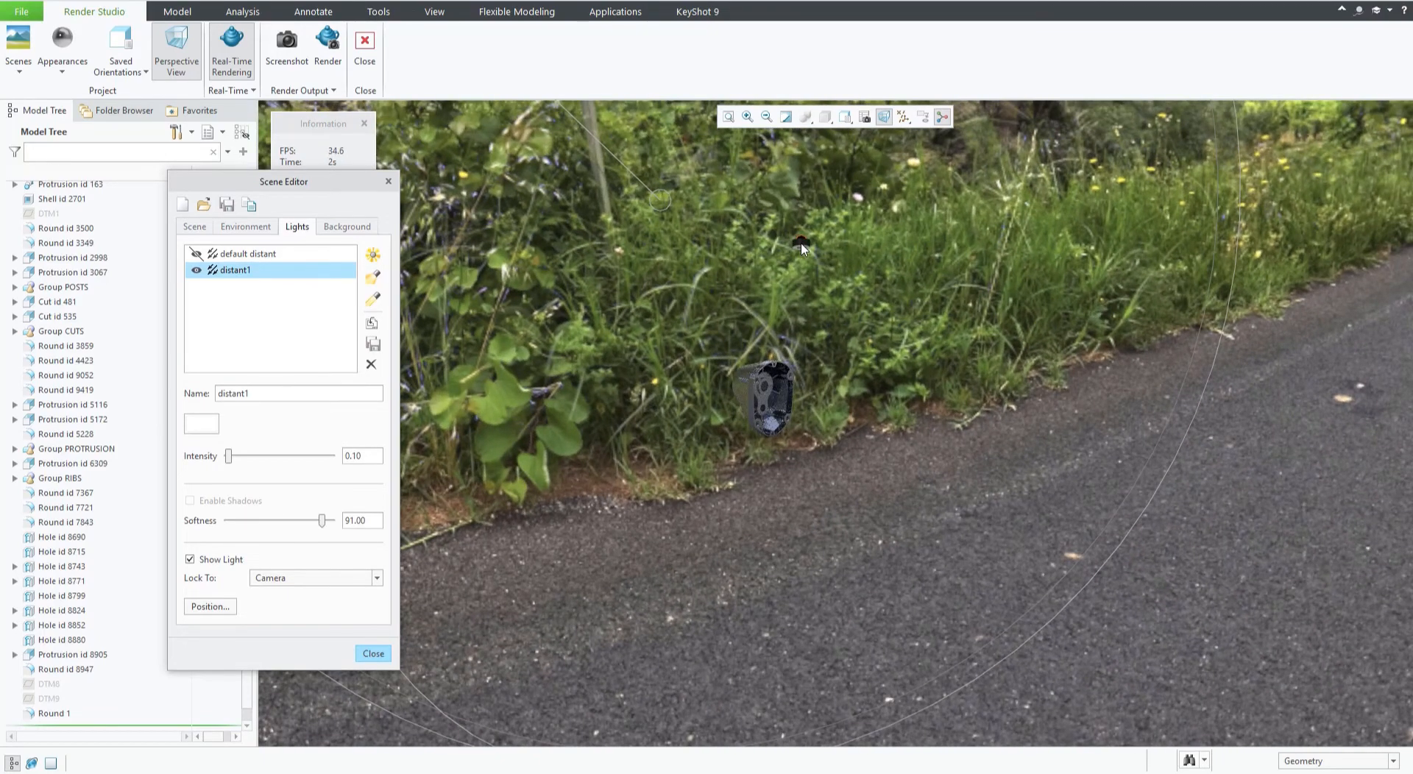
middle_drag(588, 427, 627, 368)
scroll(627, 368, down, 3)
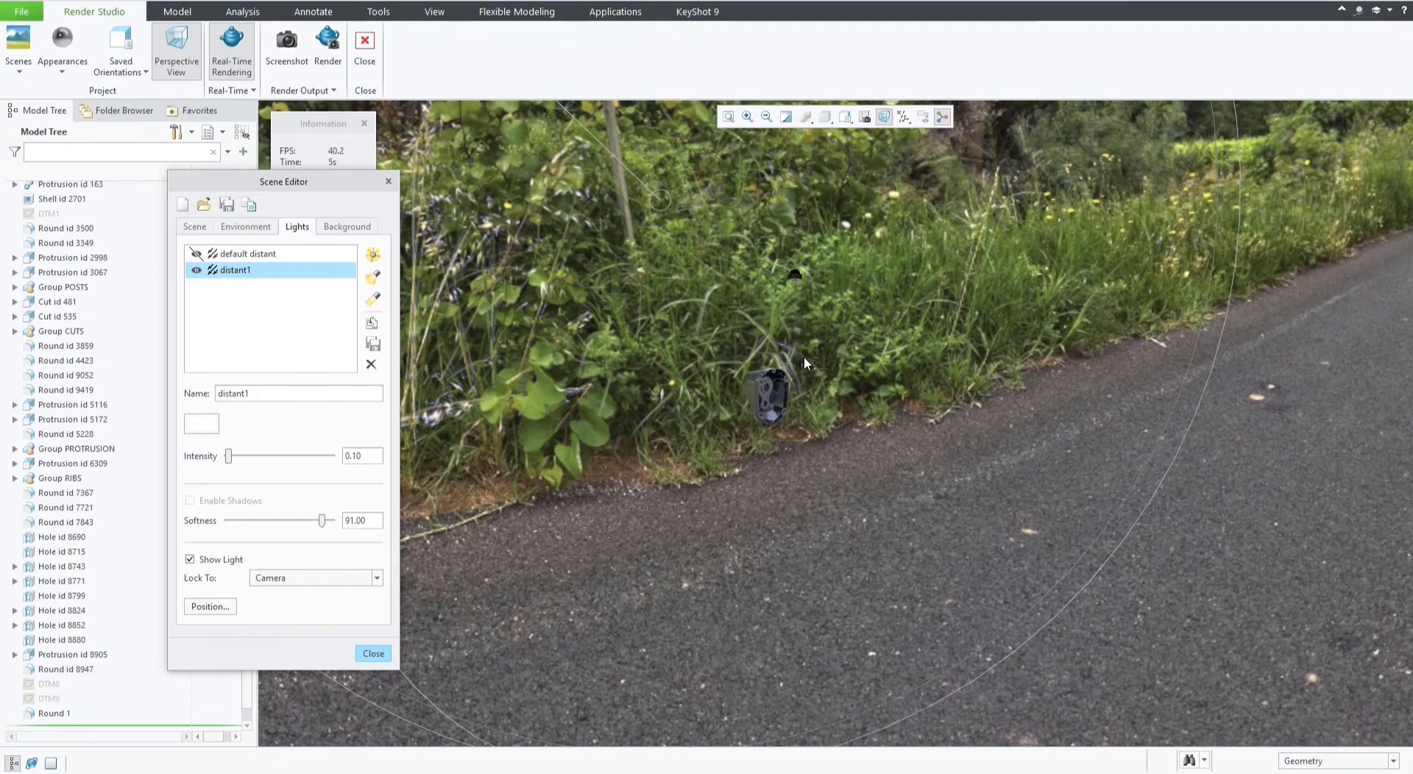
click(303, 579)
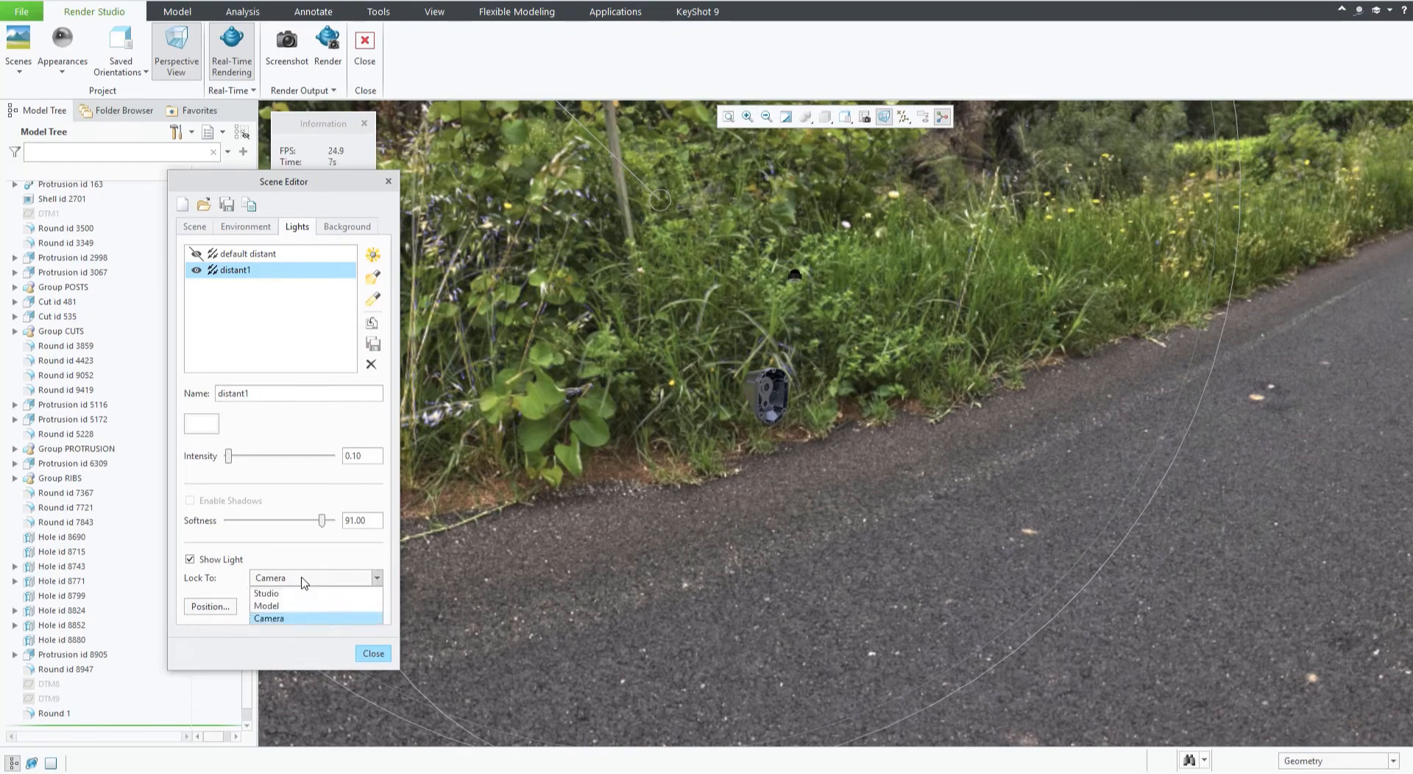
click(293, 606)
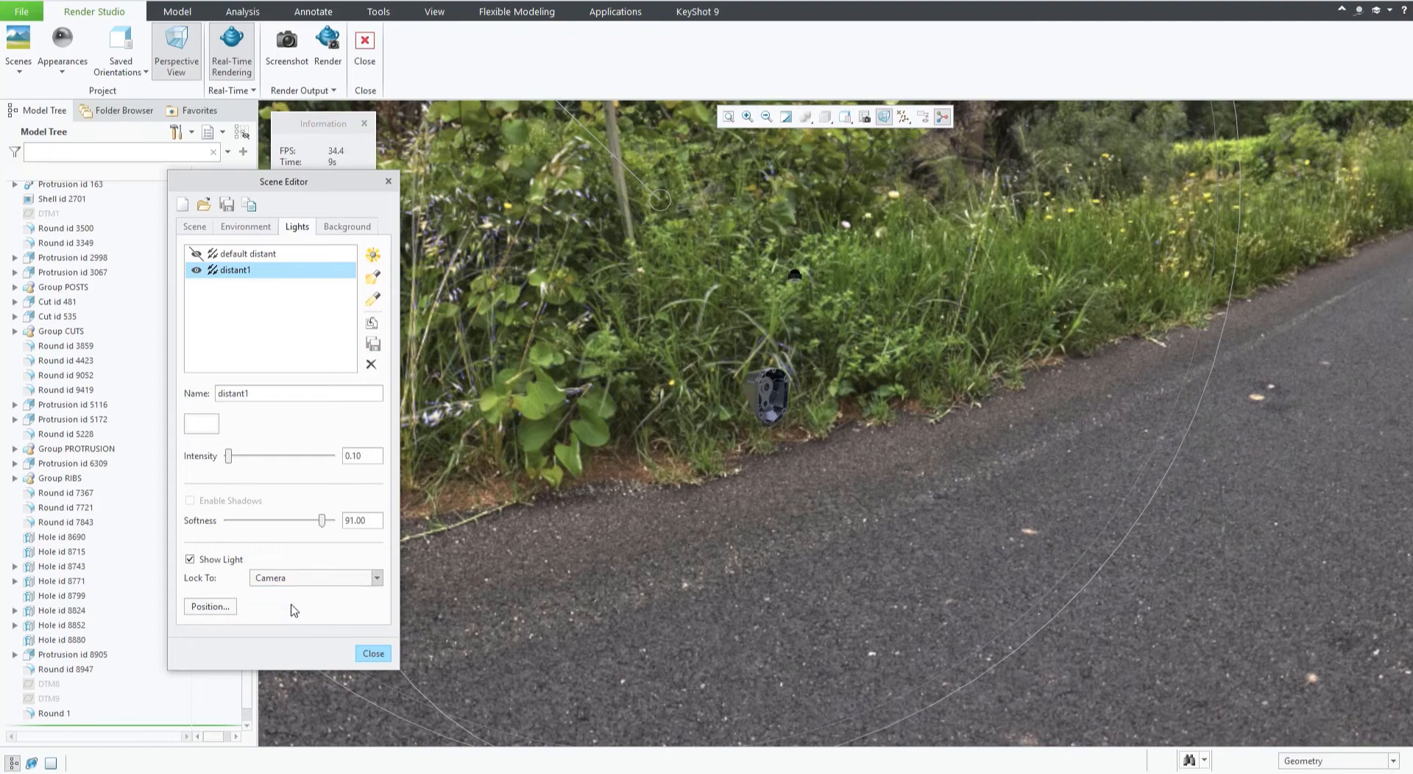
middle_drag(632, 465, 626, 228)
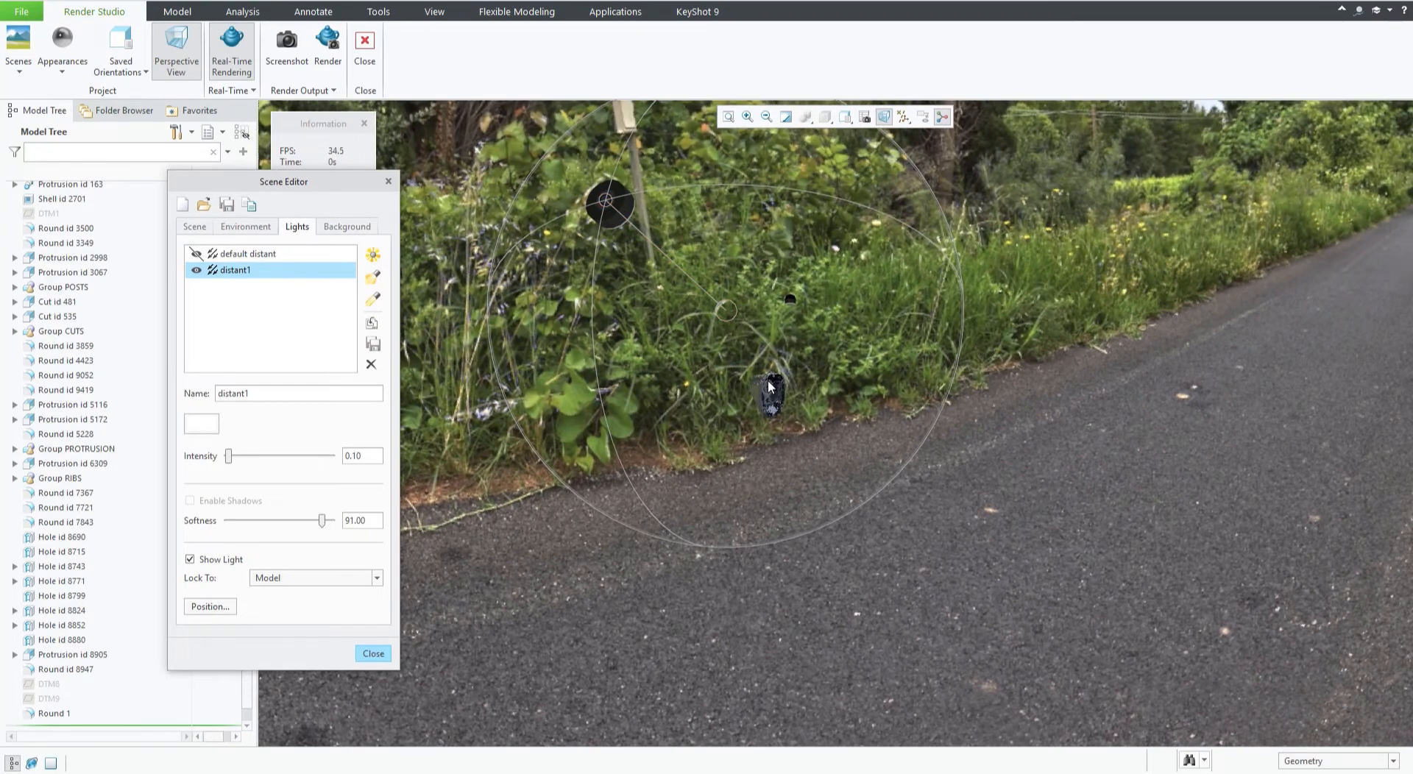
drag(641, 193, 861, 372)
Add a new lightbulb light and toggle its visibility off and on repeatedly.
scroll(789, 400, down, 4)
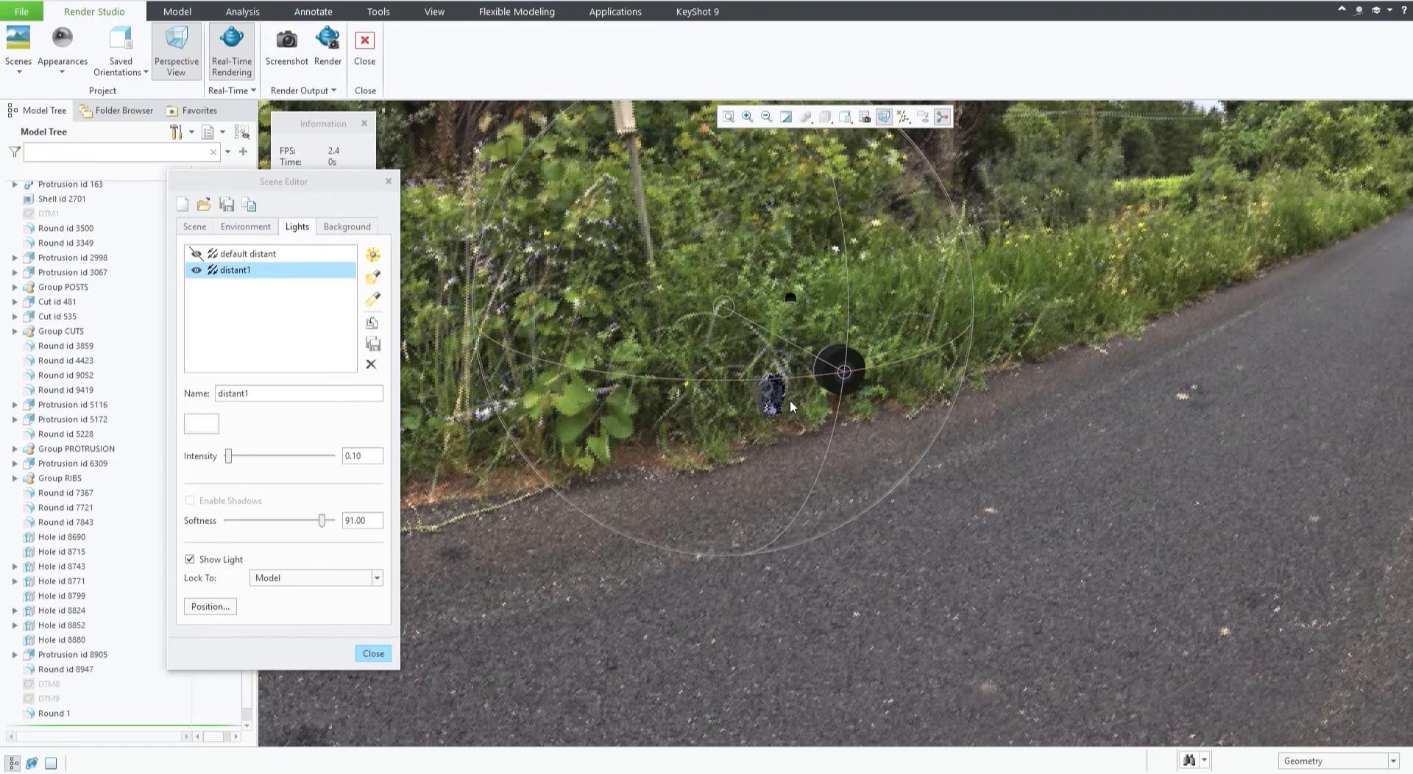
scroll(784, 402, down, 5)
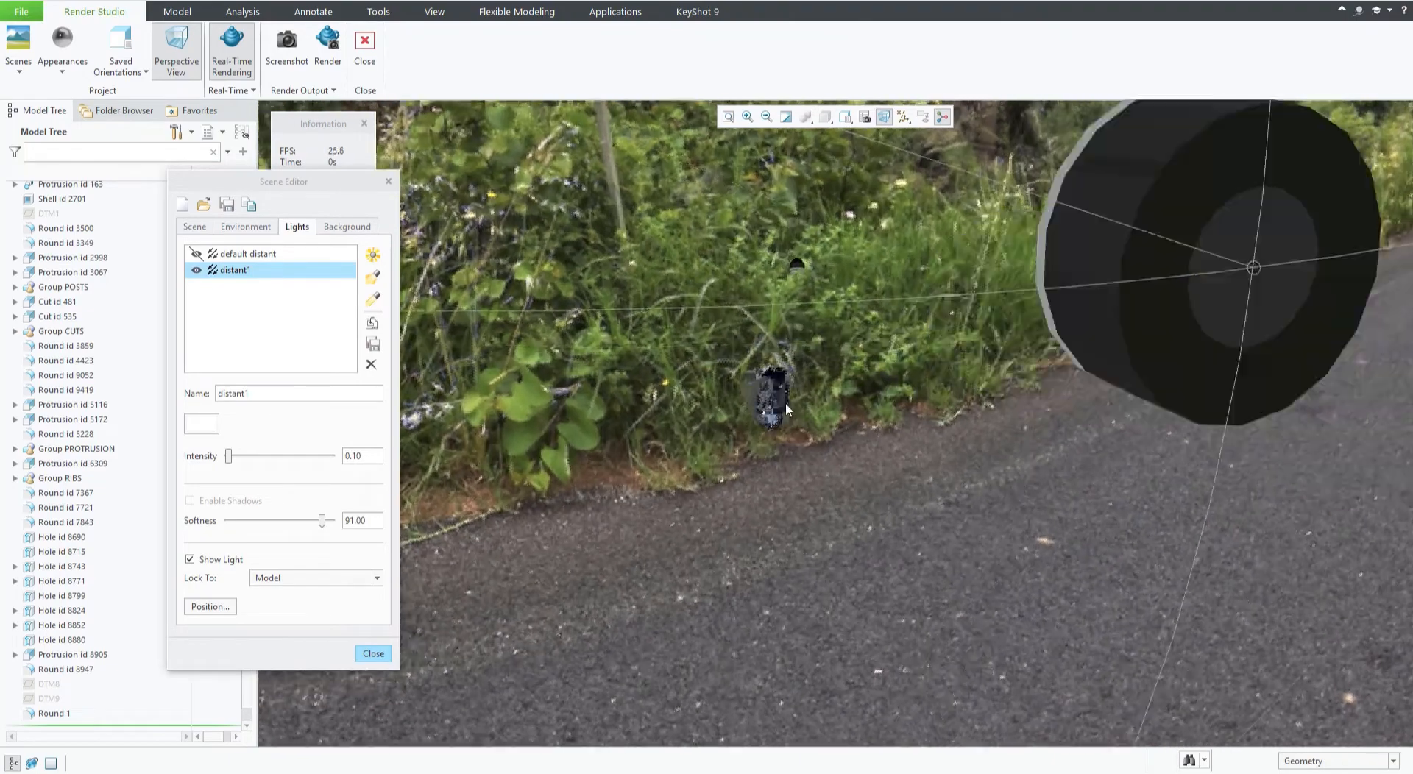
scroll(780, 416, down, 5)
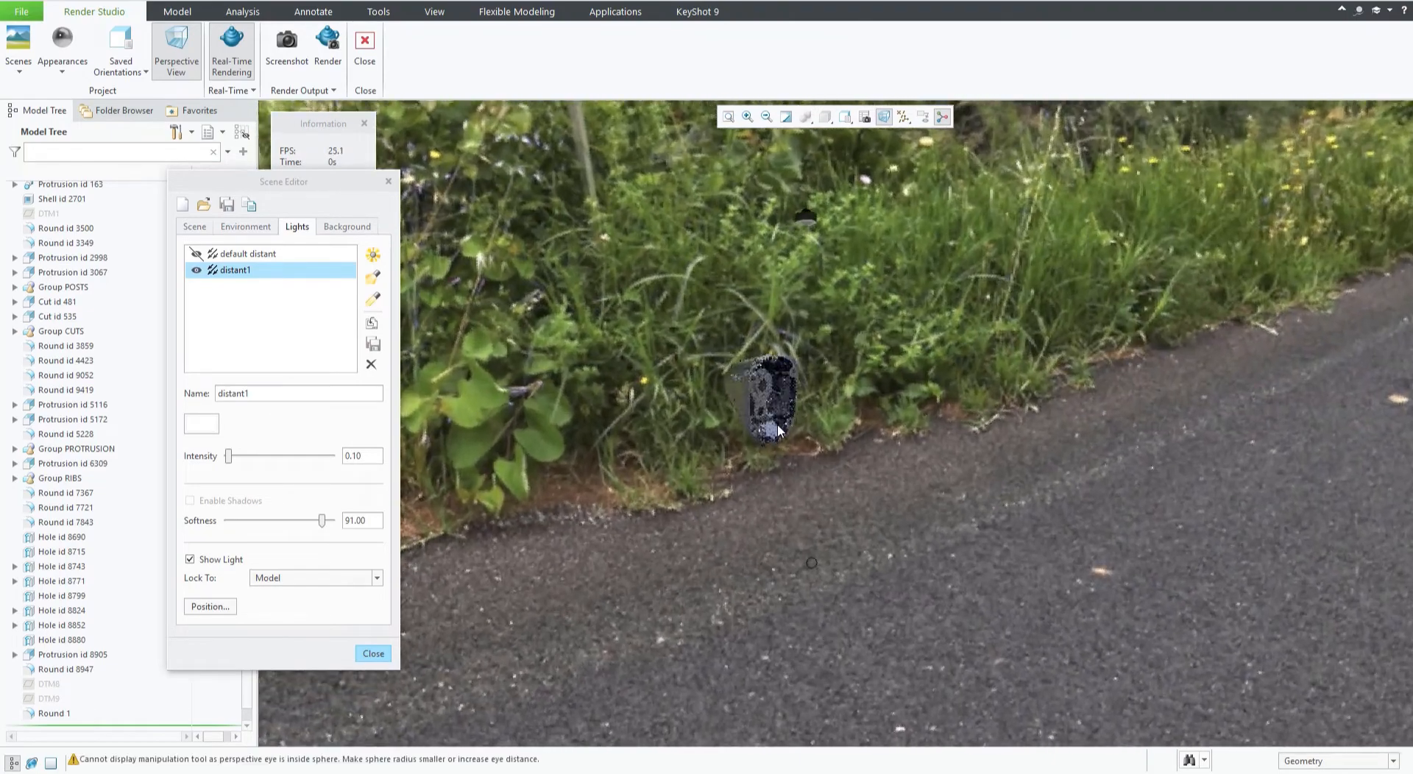
scroll(775, 427, down, 8)
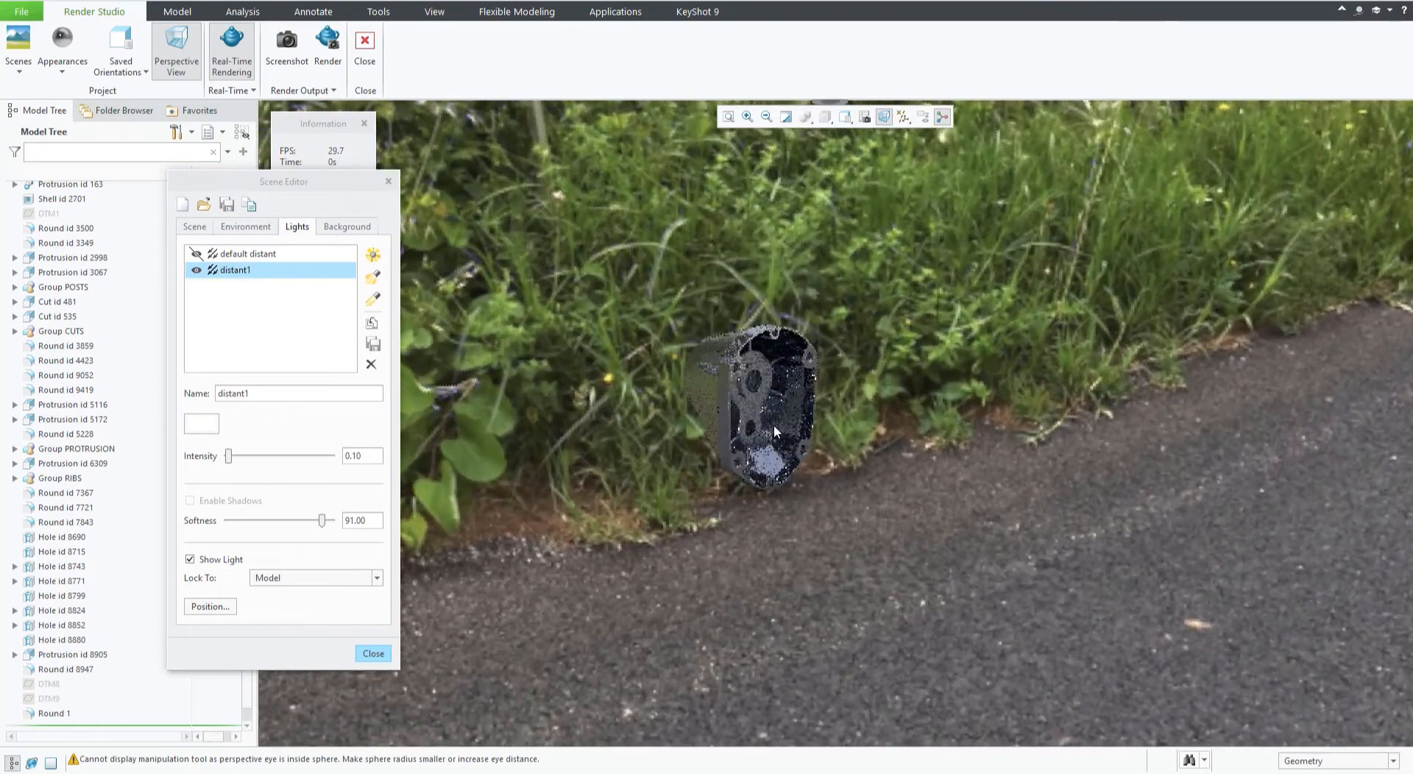
scroll(780, 442, down, 4)
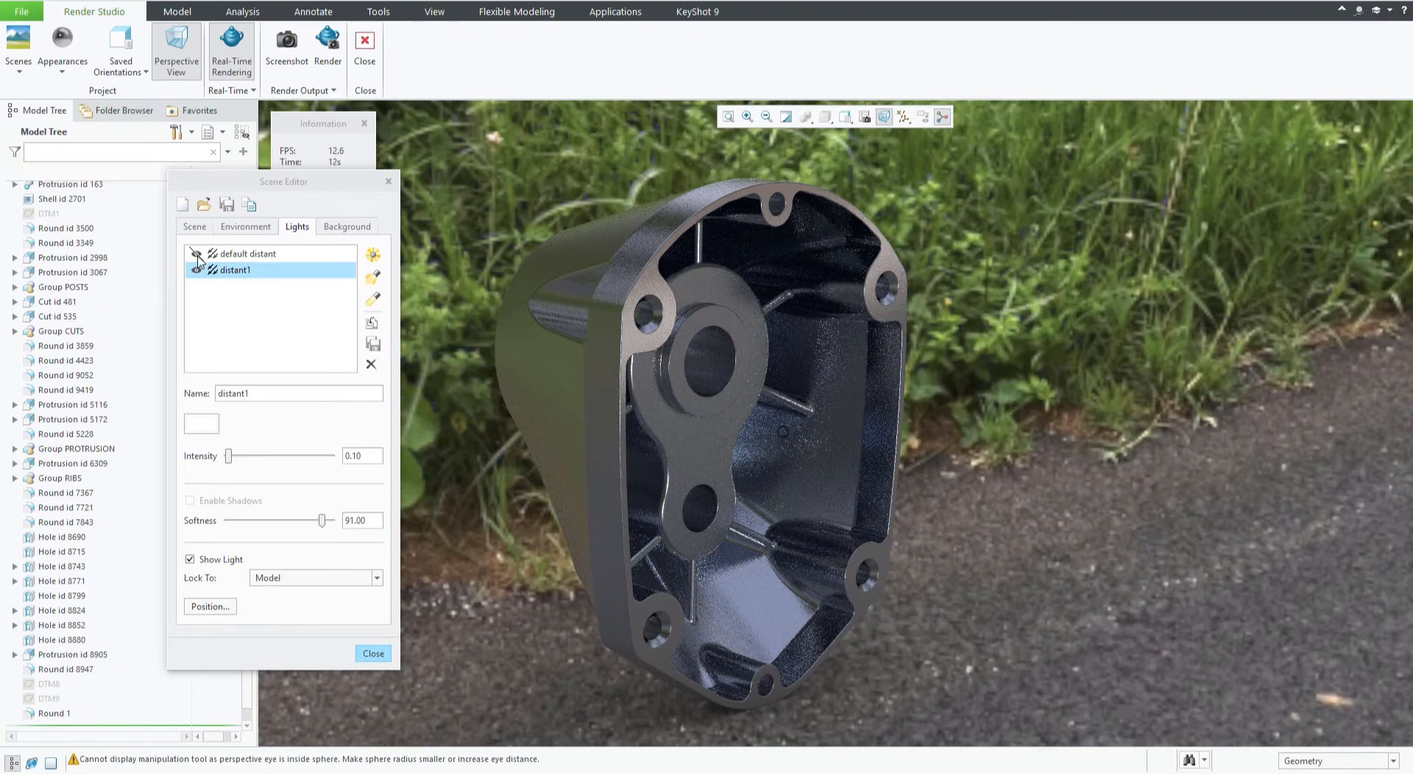
click(373, 255)
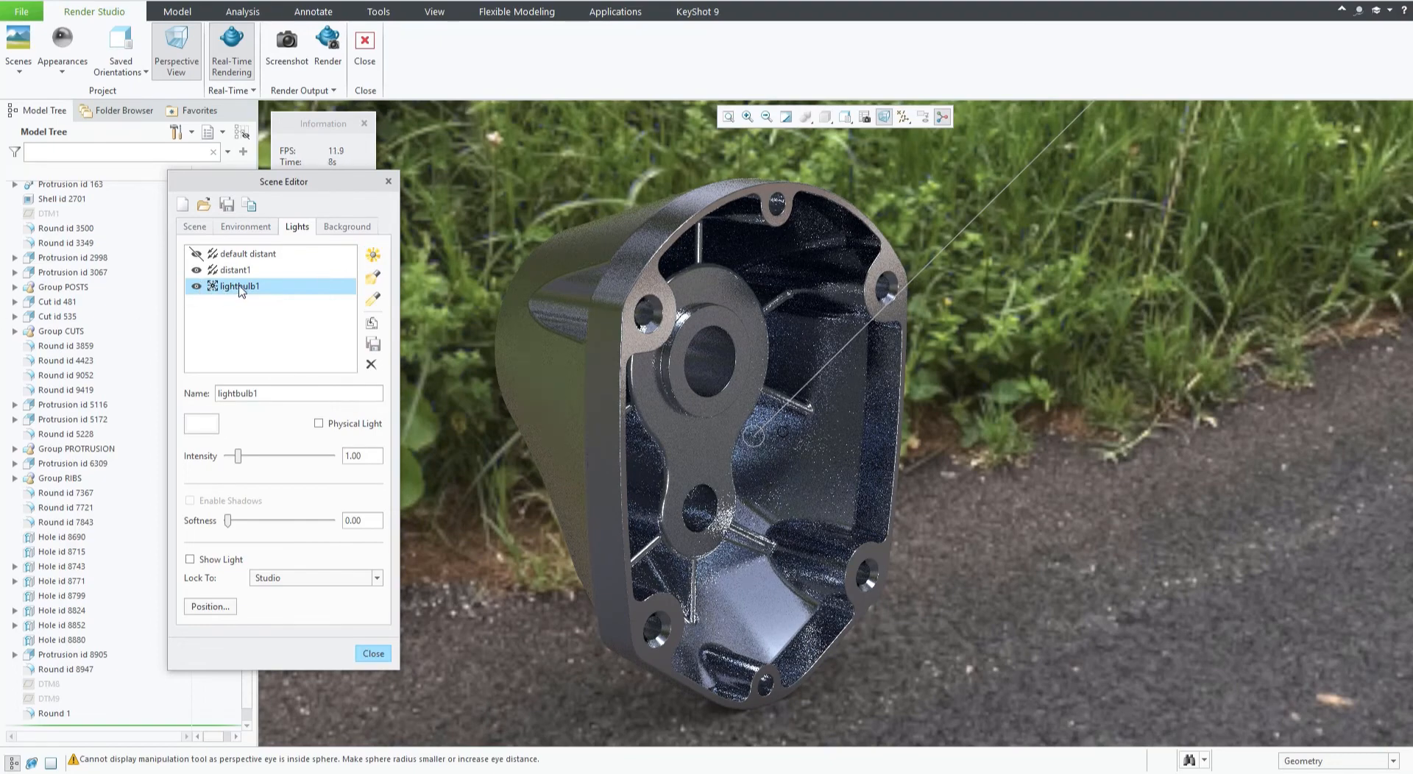
click(197, 286)
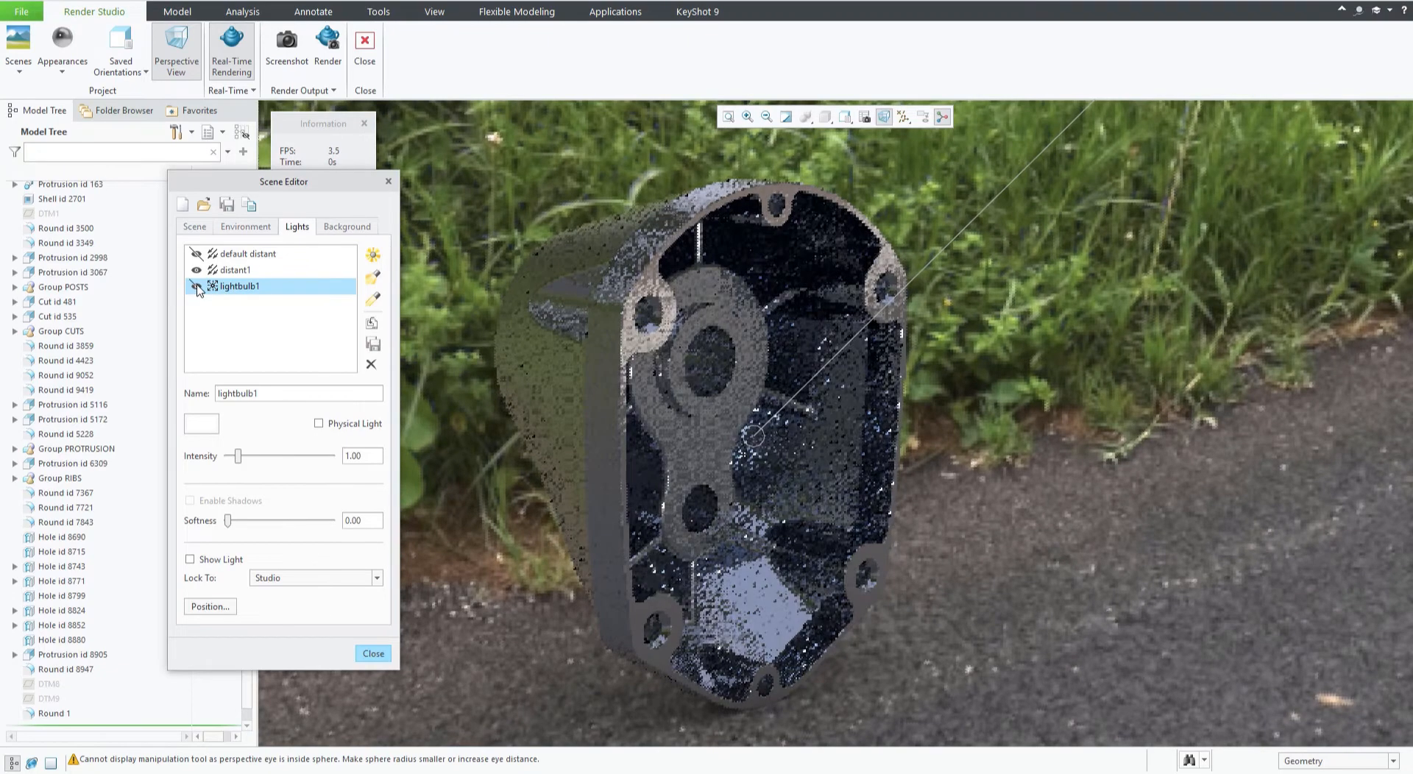
click(196, 287)
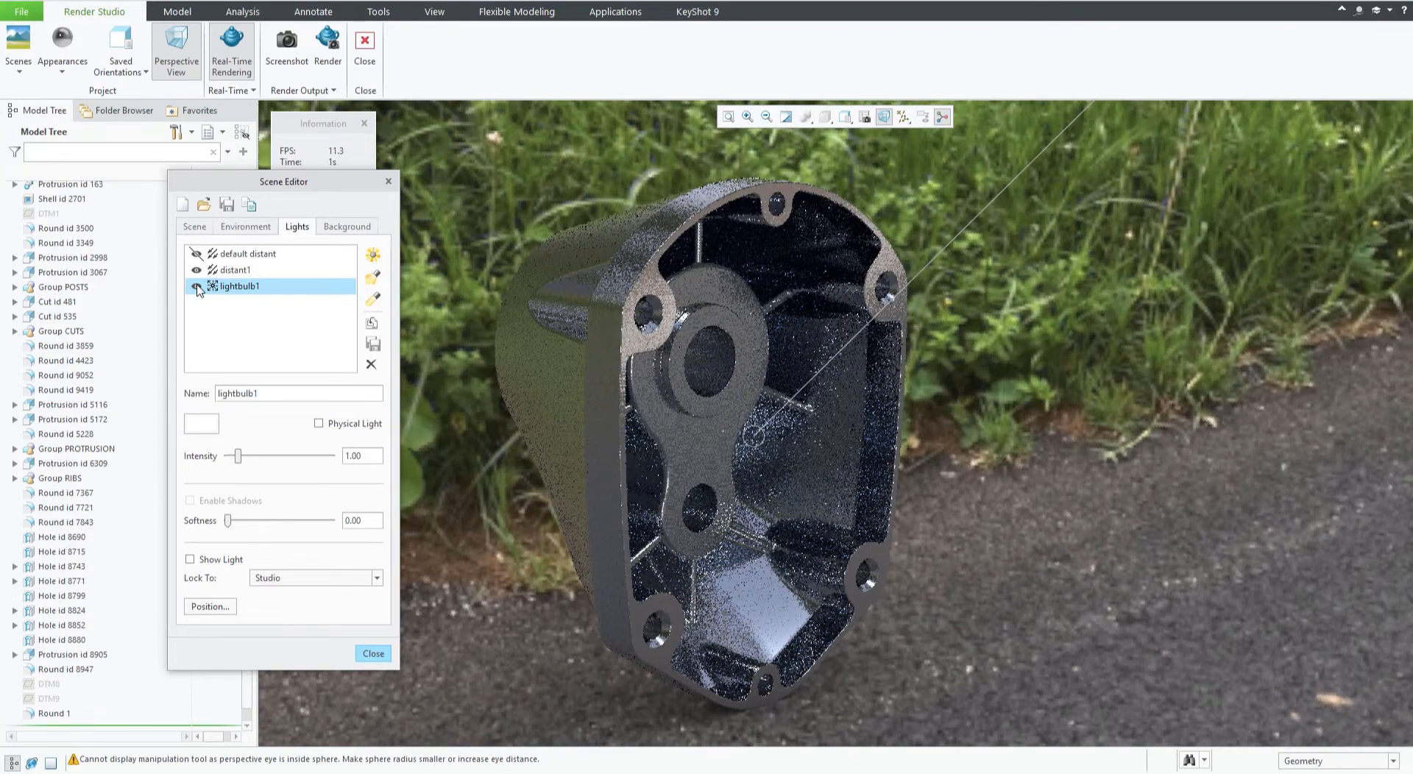
click(196, 287)
click(196, 287)
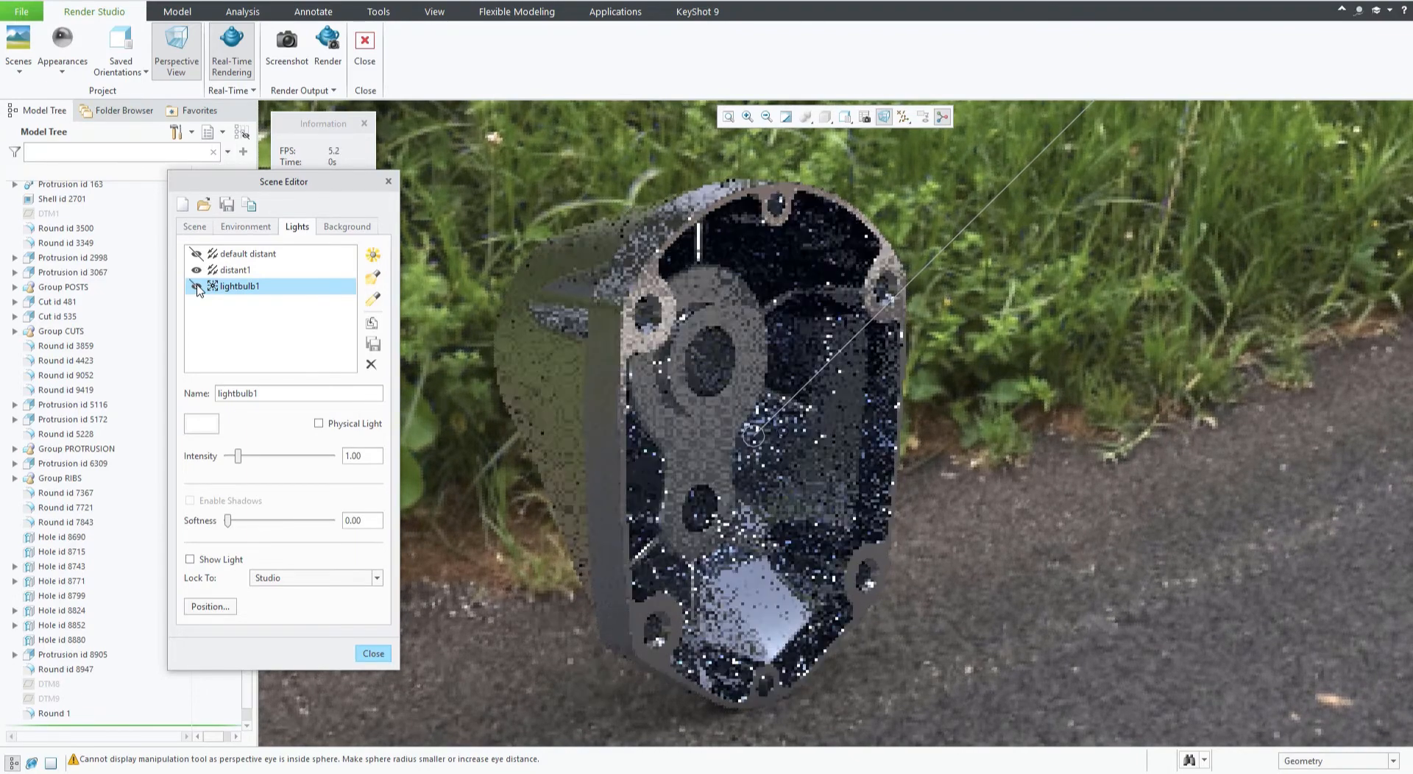
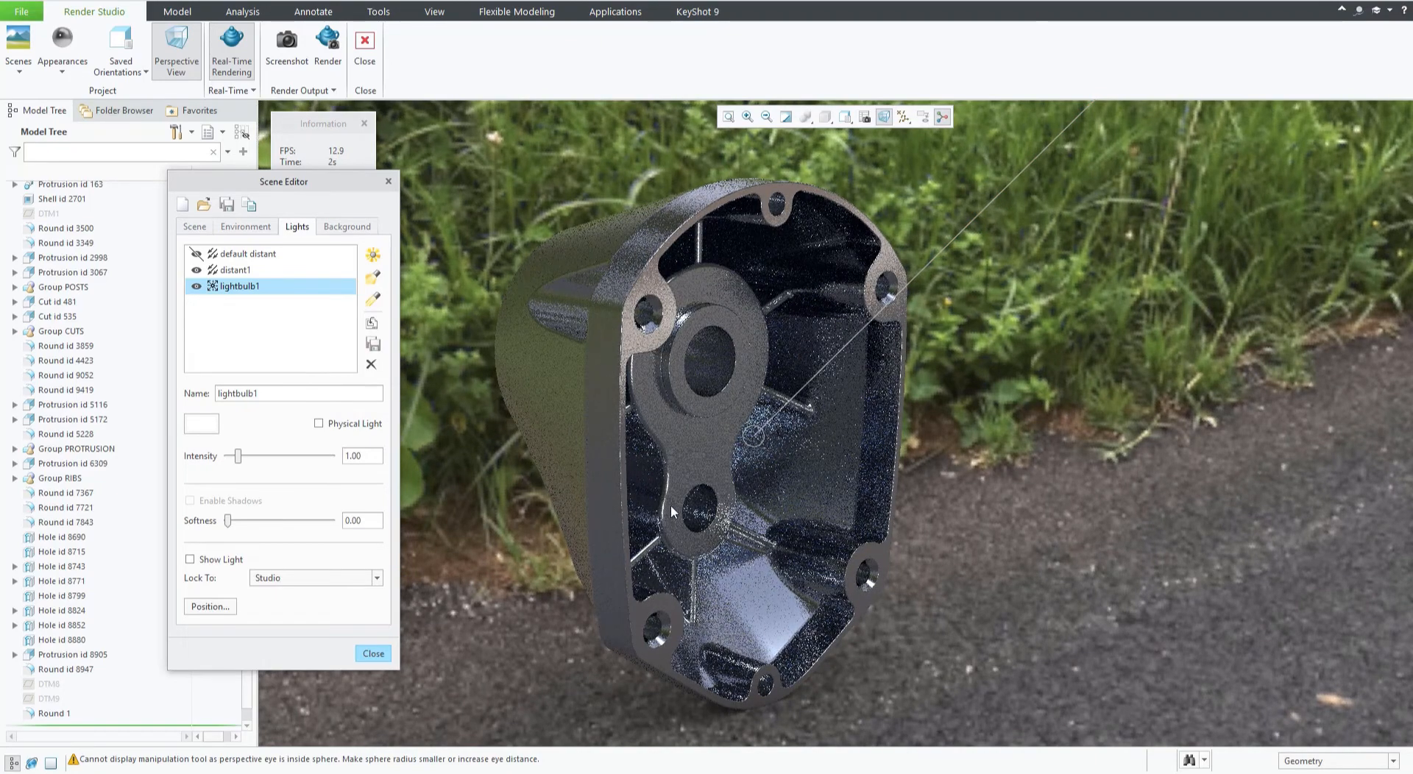
Lock the lightbulb1 light to the Model and move its light handle down around the model.
click(269, 579)
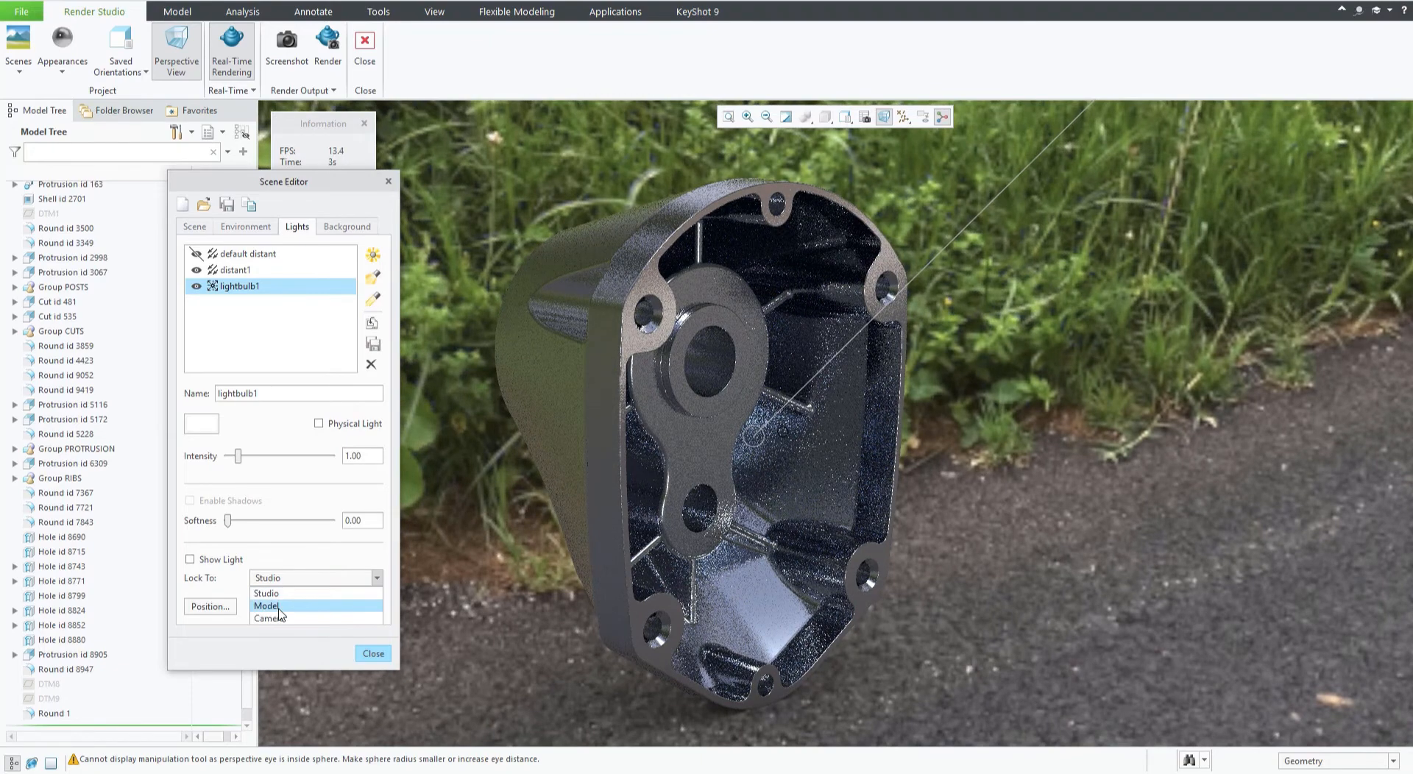
click(279, 606)
scroll(897, 452, down, 10)
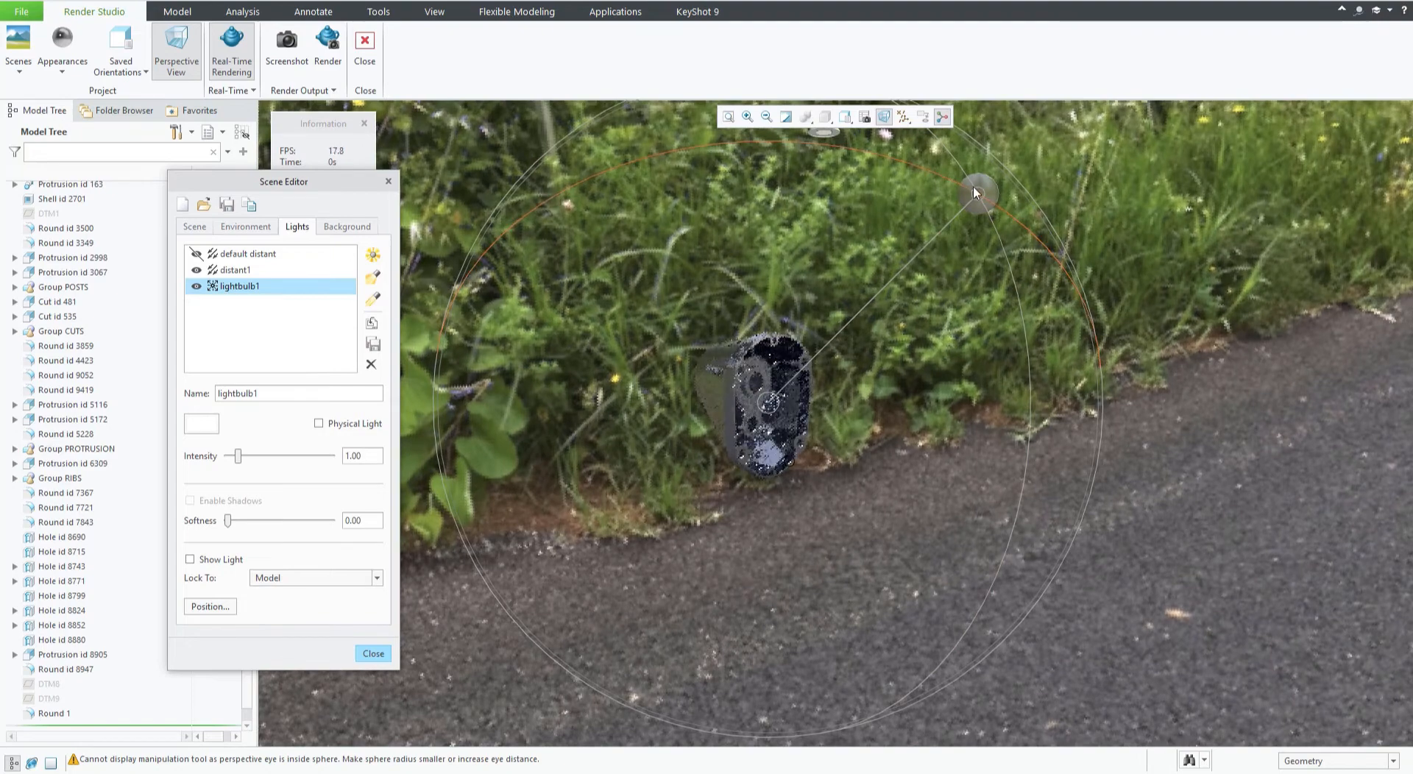
drag(965, 170, 1024, 605)
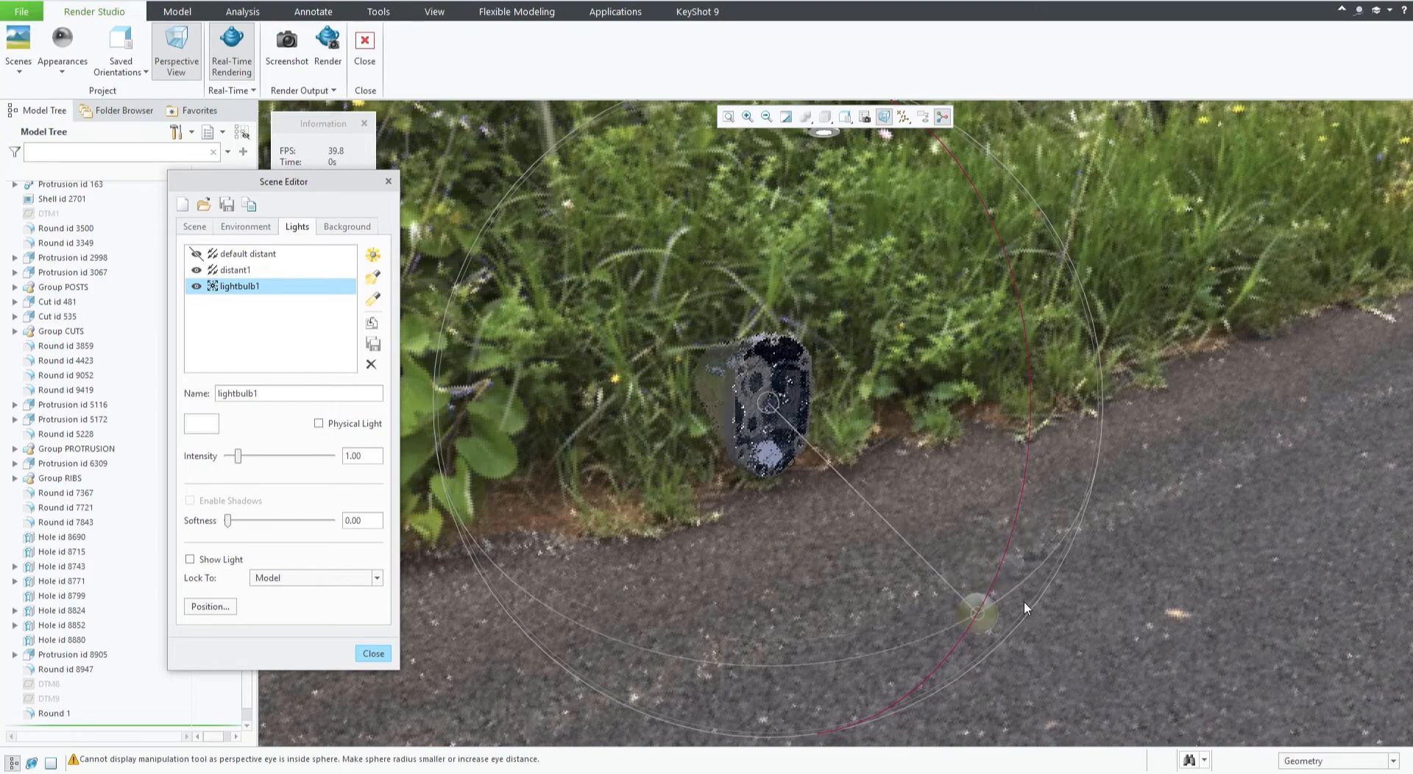
Set the lightbulb1 light's intensity to 5.40.
double_click(357, 456)
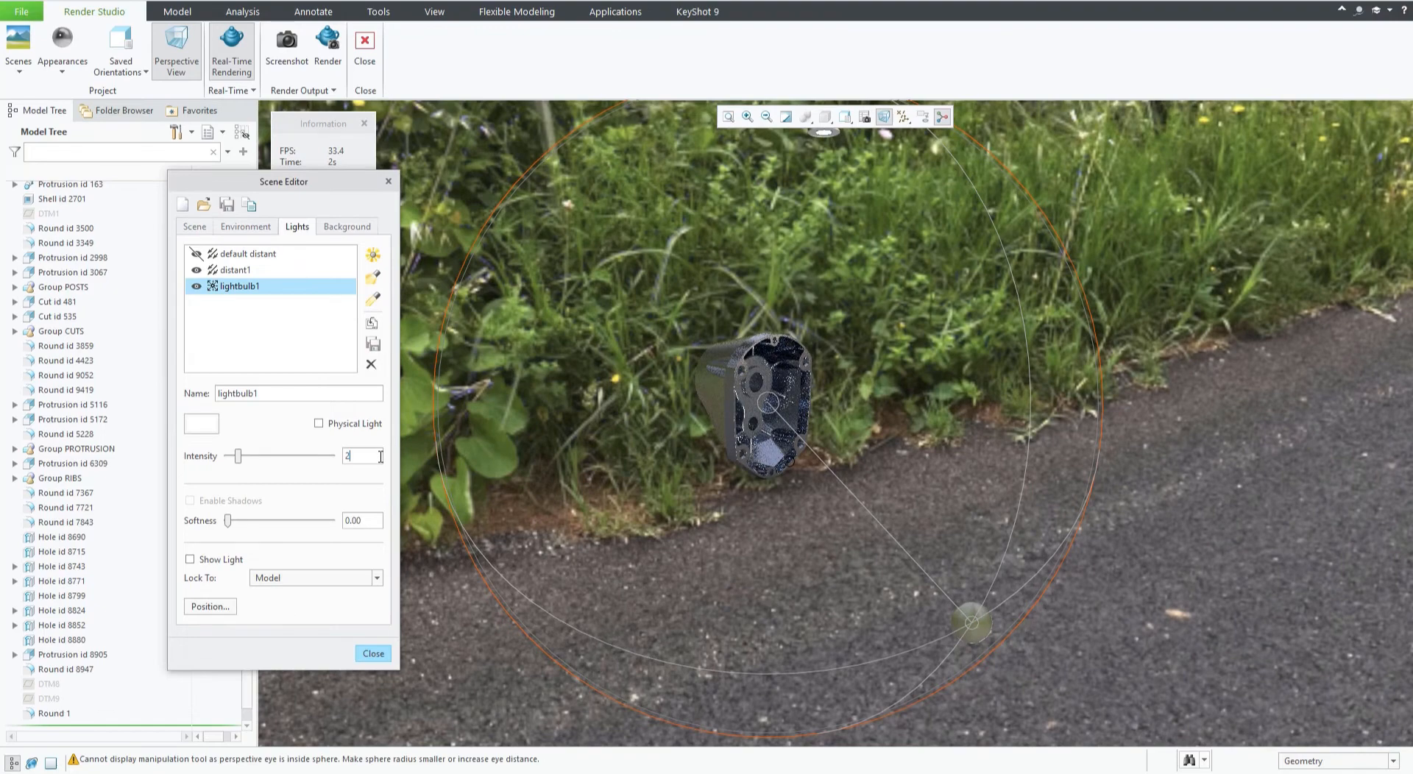
key(Return)
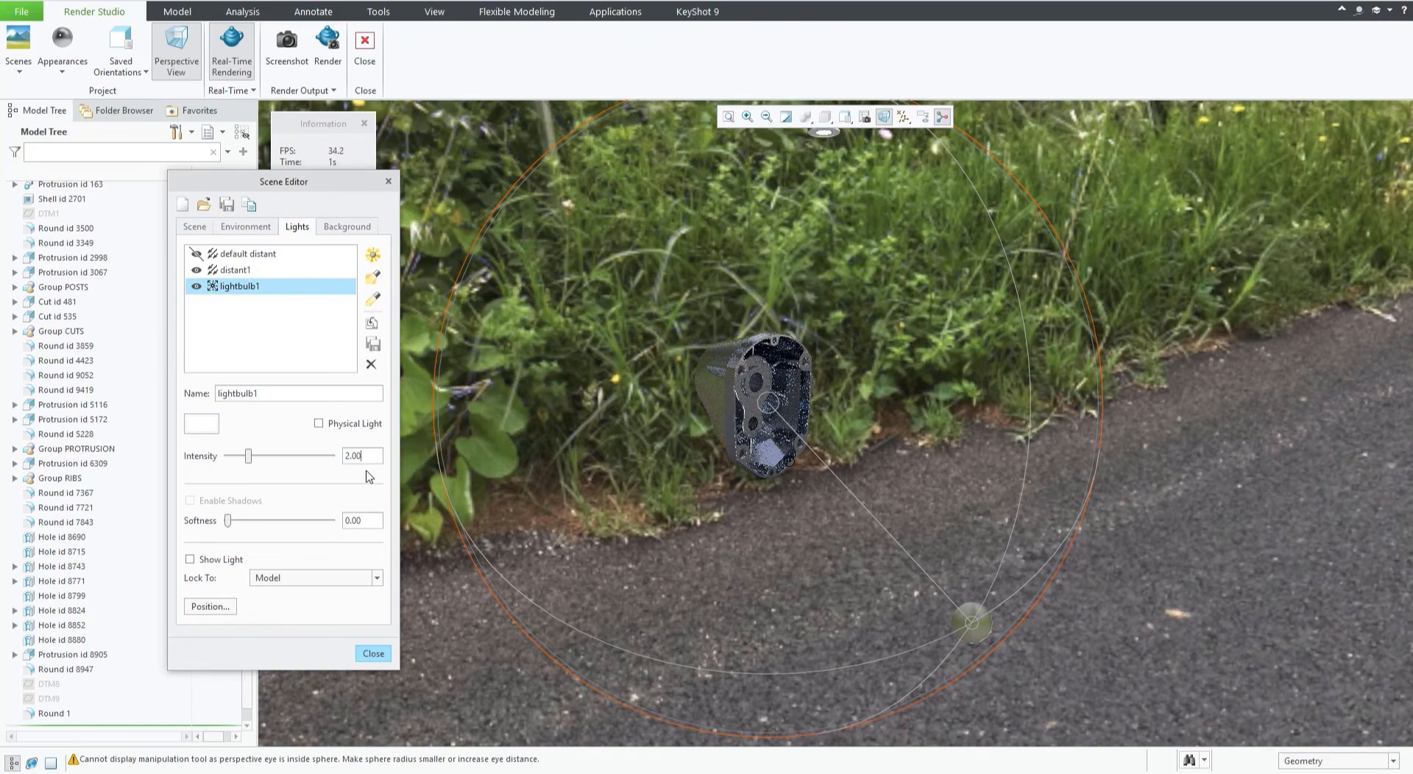
drag(248, 460, 285, 456)
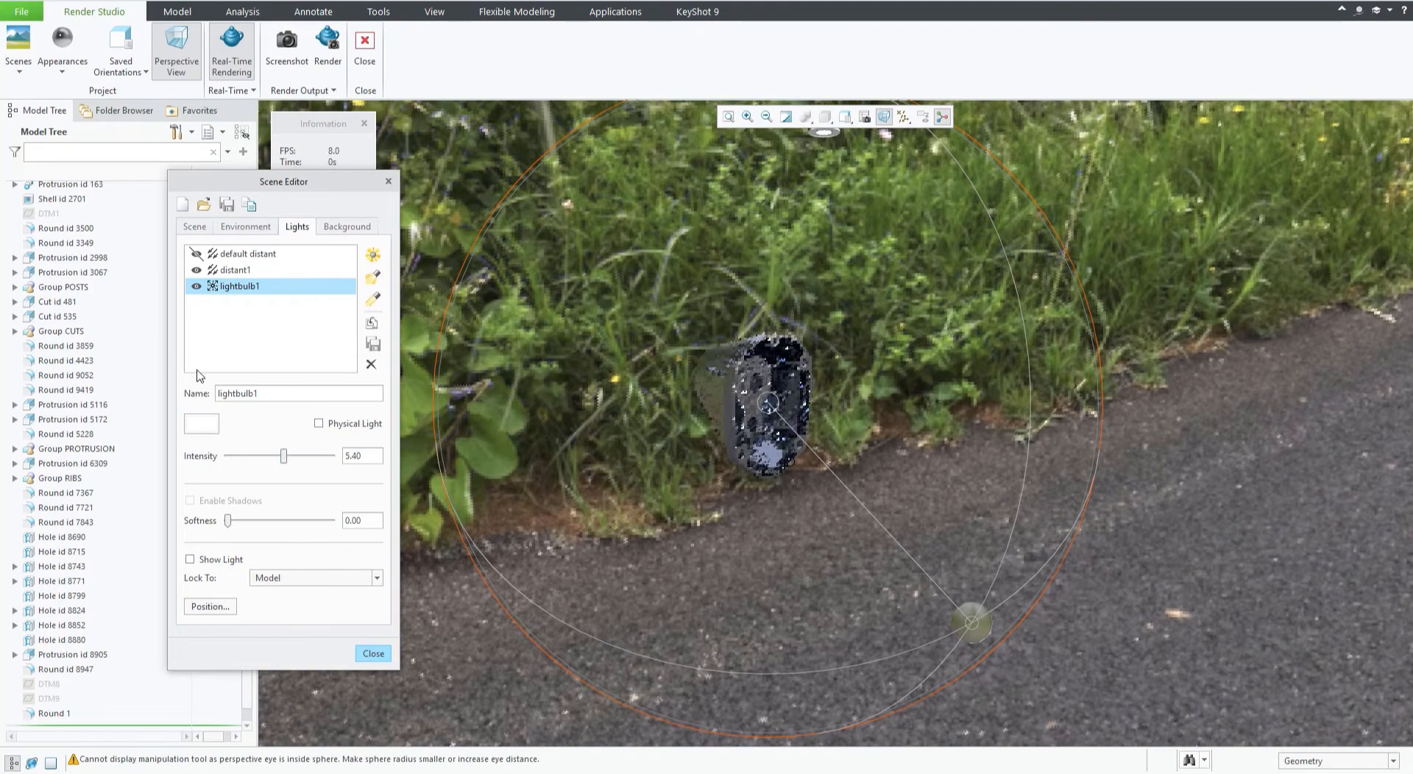
Compare the model's lighting with lightbulb1 hidden and shown, reselecting the lights and zooming in and out.
click(196, 286)
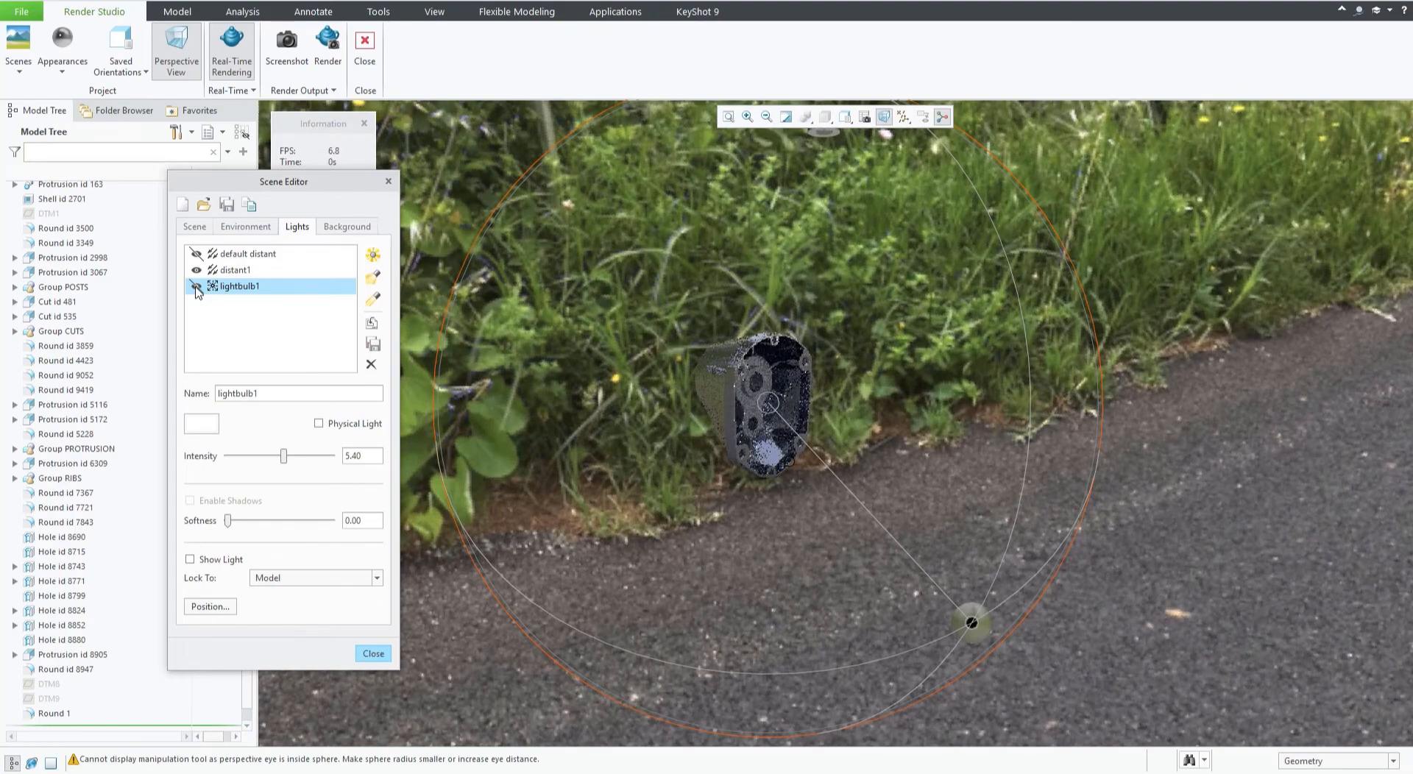
click(196, 287)
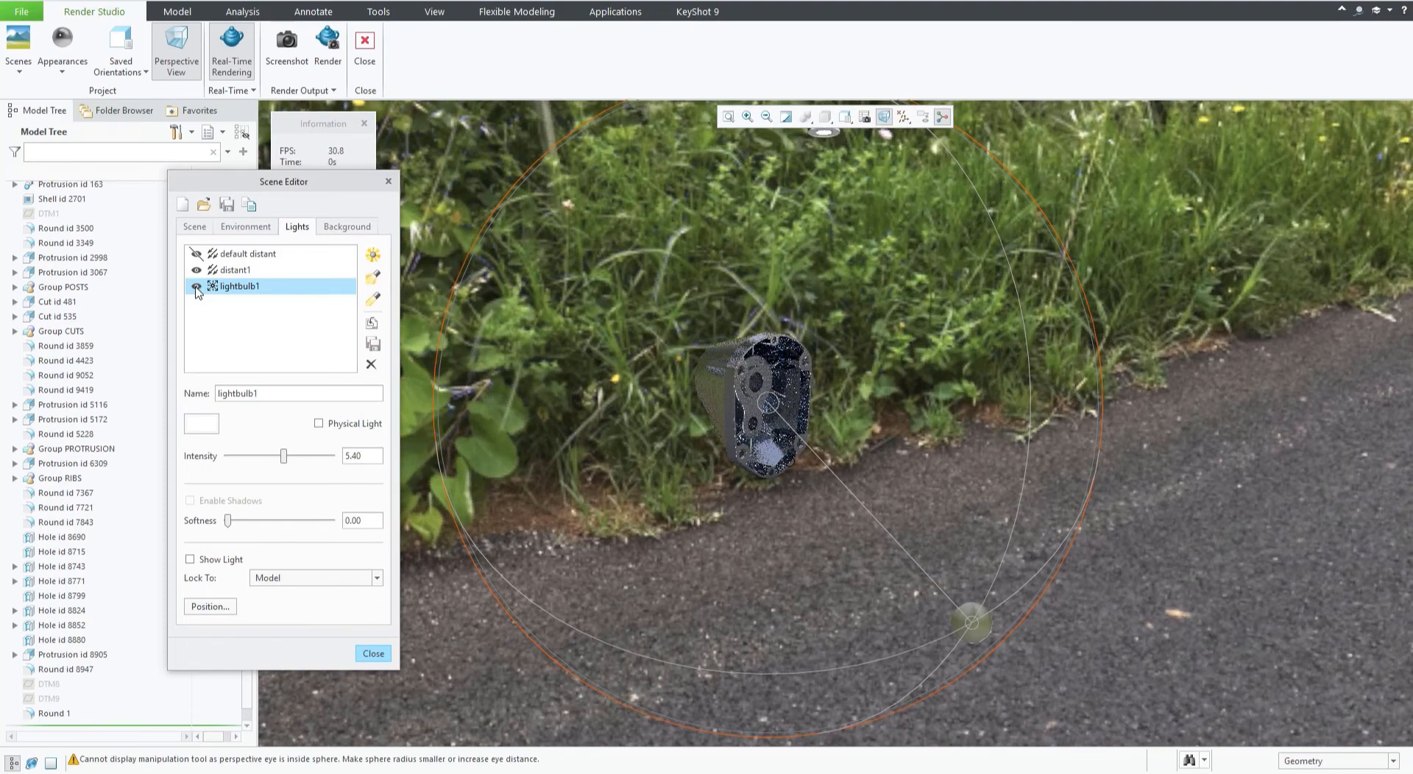
click(196, 287)
click(195, 286)
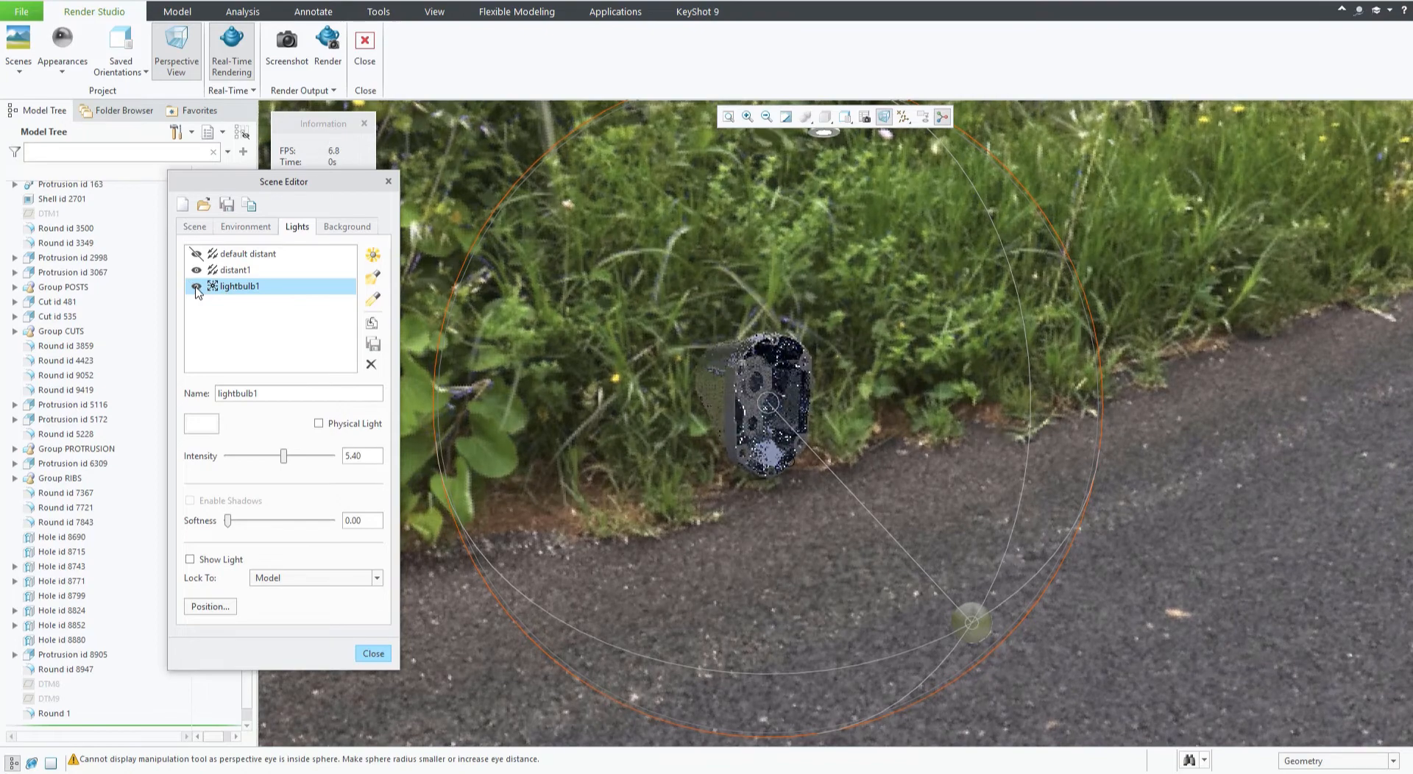
click(230, 270)
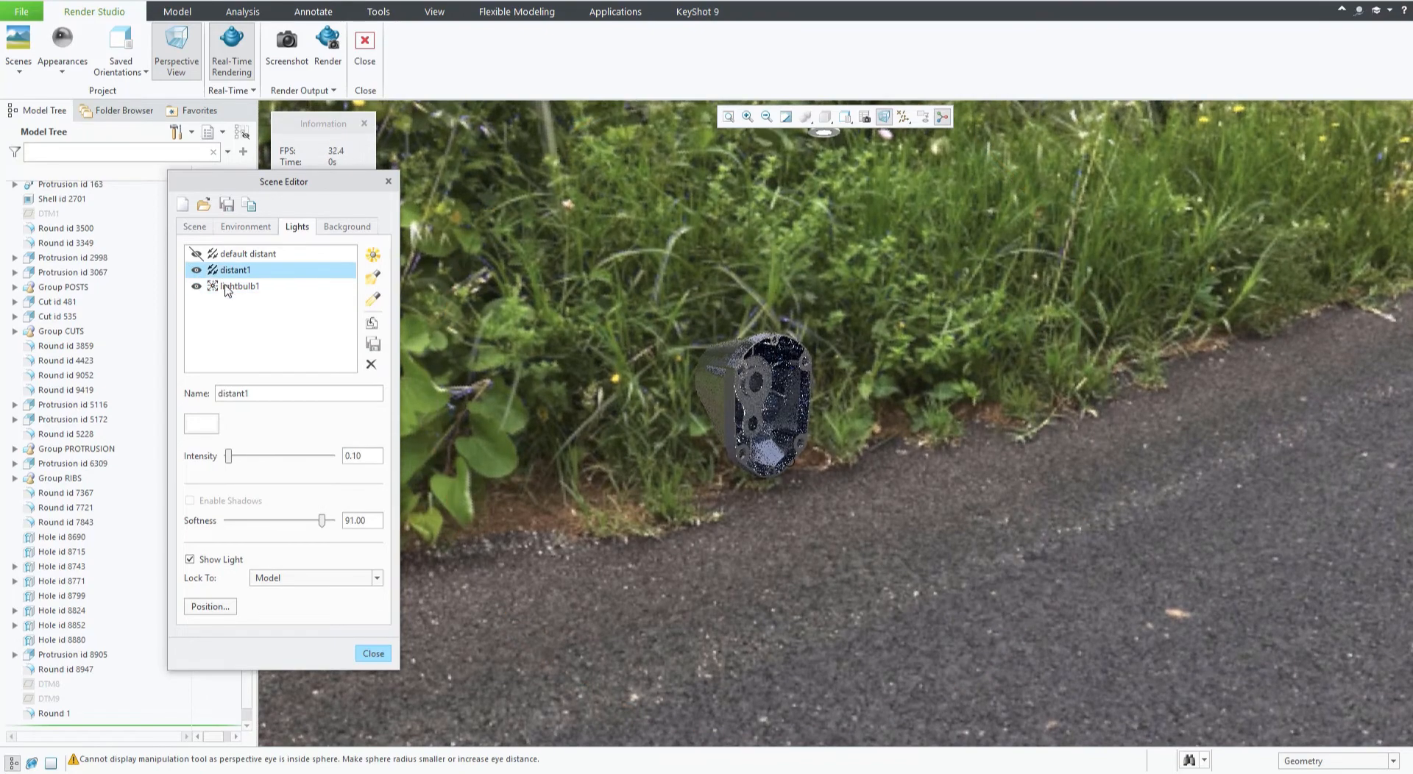
click(235, 288)
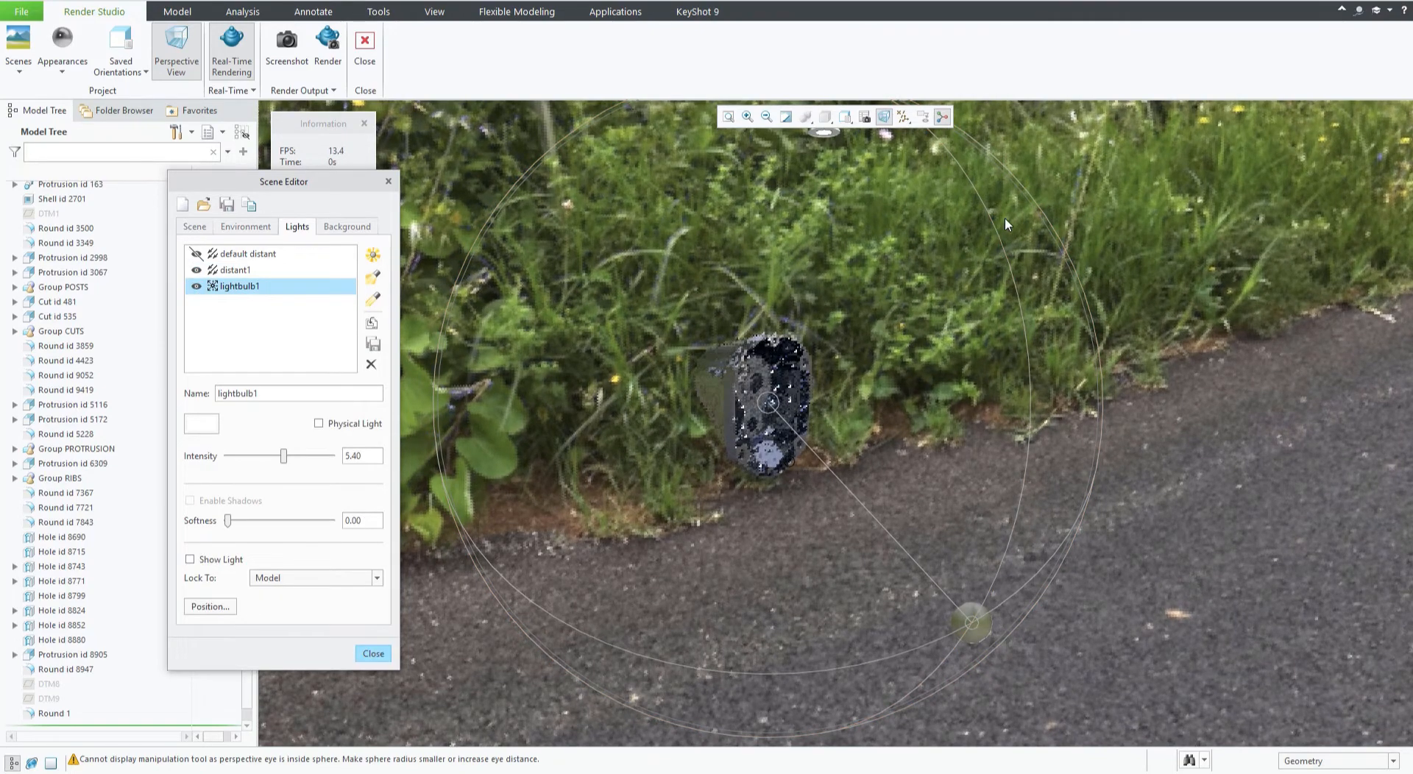
mouse_move(986, 214)
mouse_down()
mouse_move(933, 175)
mouse_move(859, 188)
mouse_move(845, 233)
mouse_up()
scroll(785, 479, up, 6)
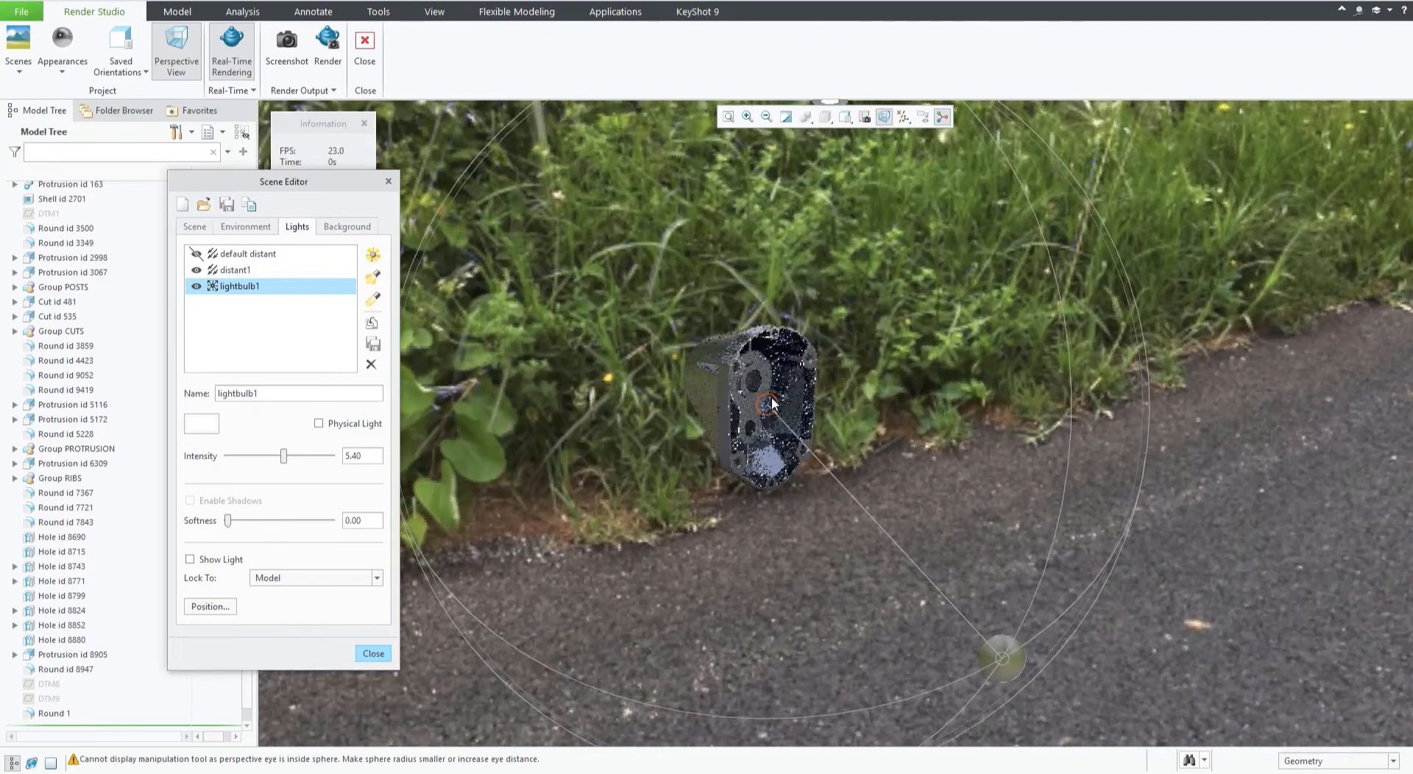
scroll(758, 413, up, 5)
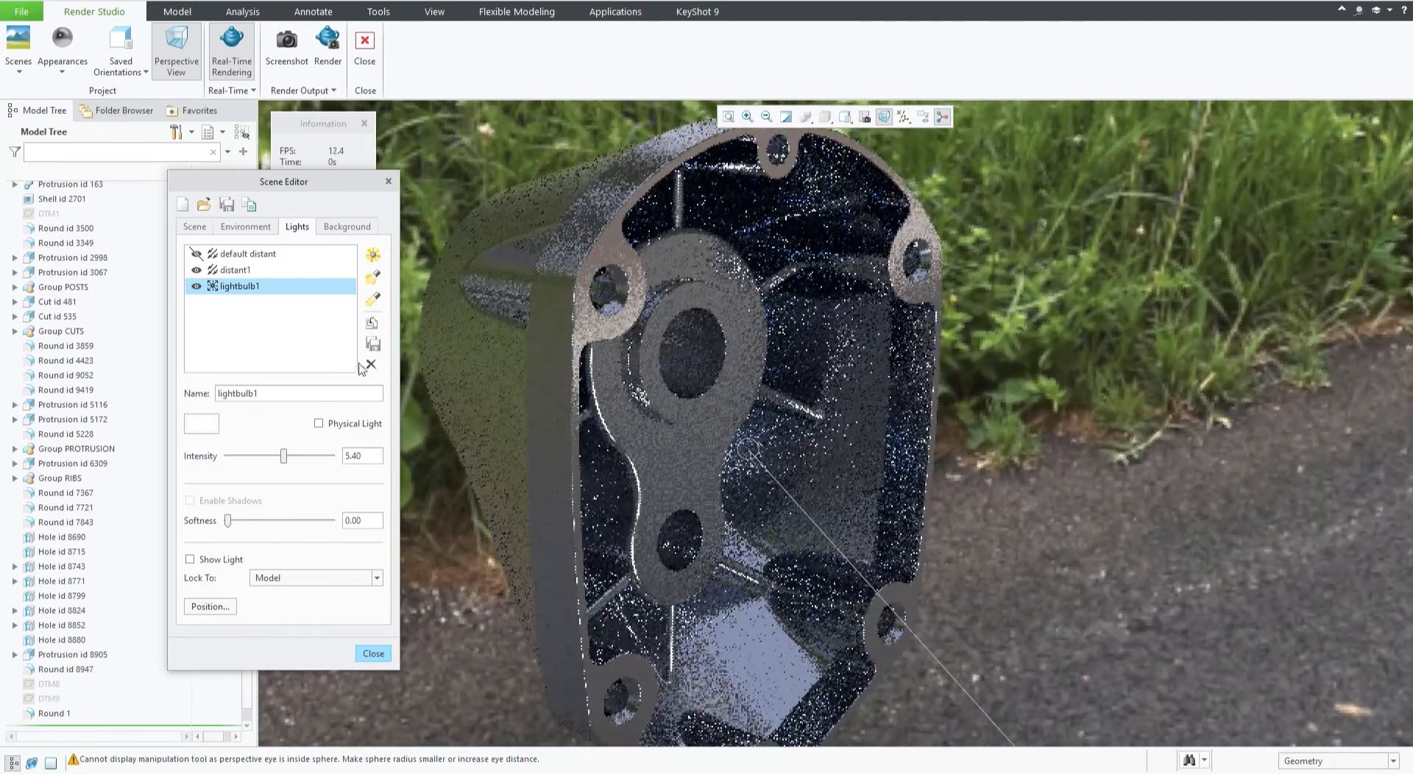
scroll(848, 439, down, 3)
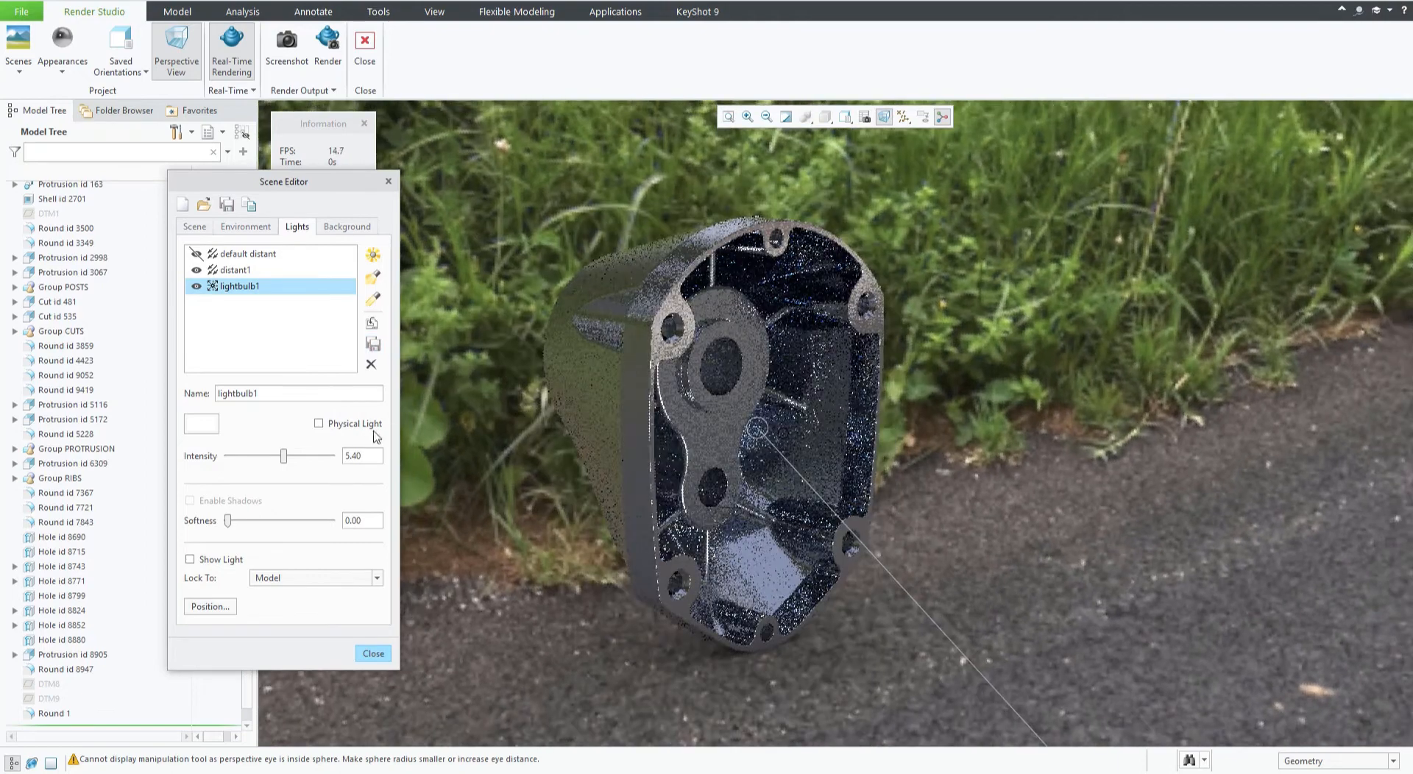
Enable Physical Light for lightbulb1 and set its light preset to 175W Mercury.
click(318, 424)
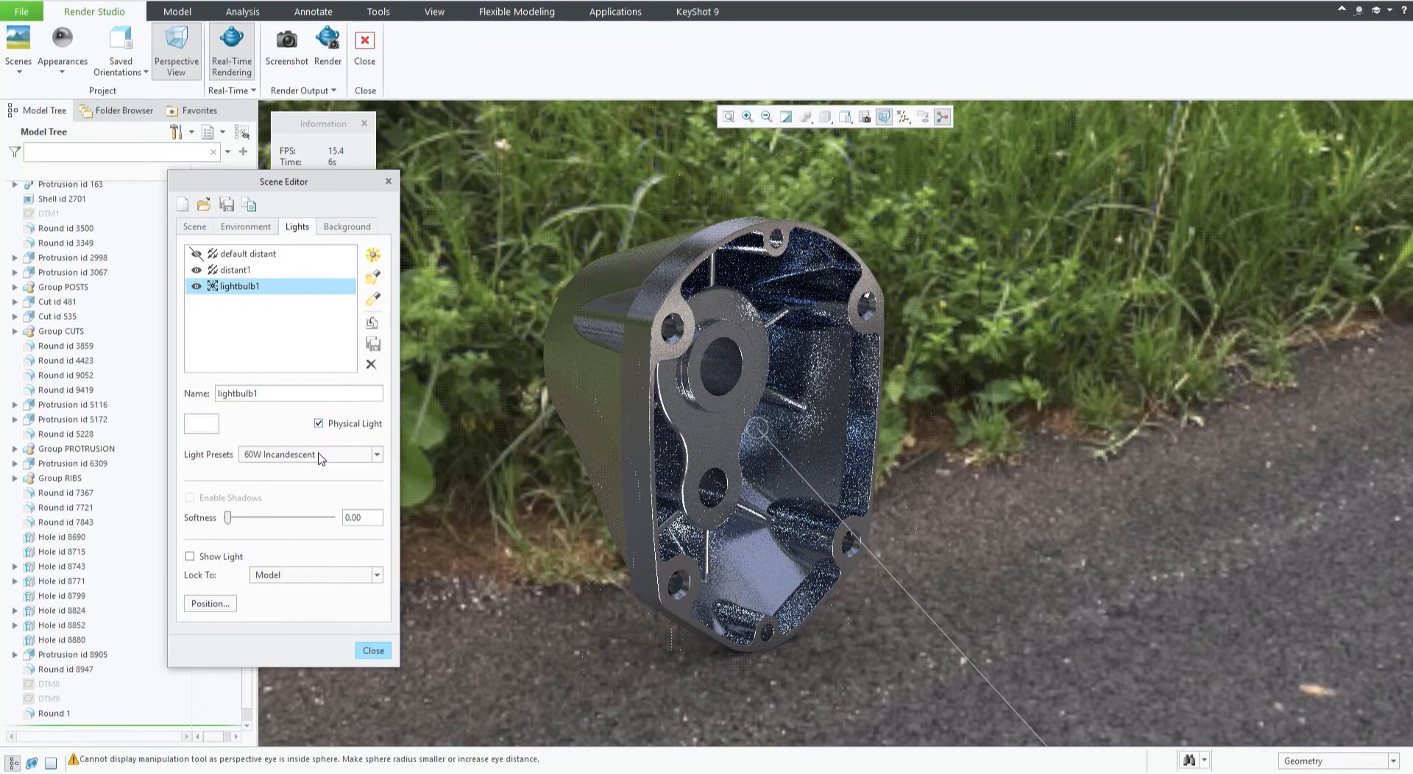
click(329, 456)
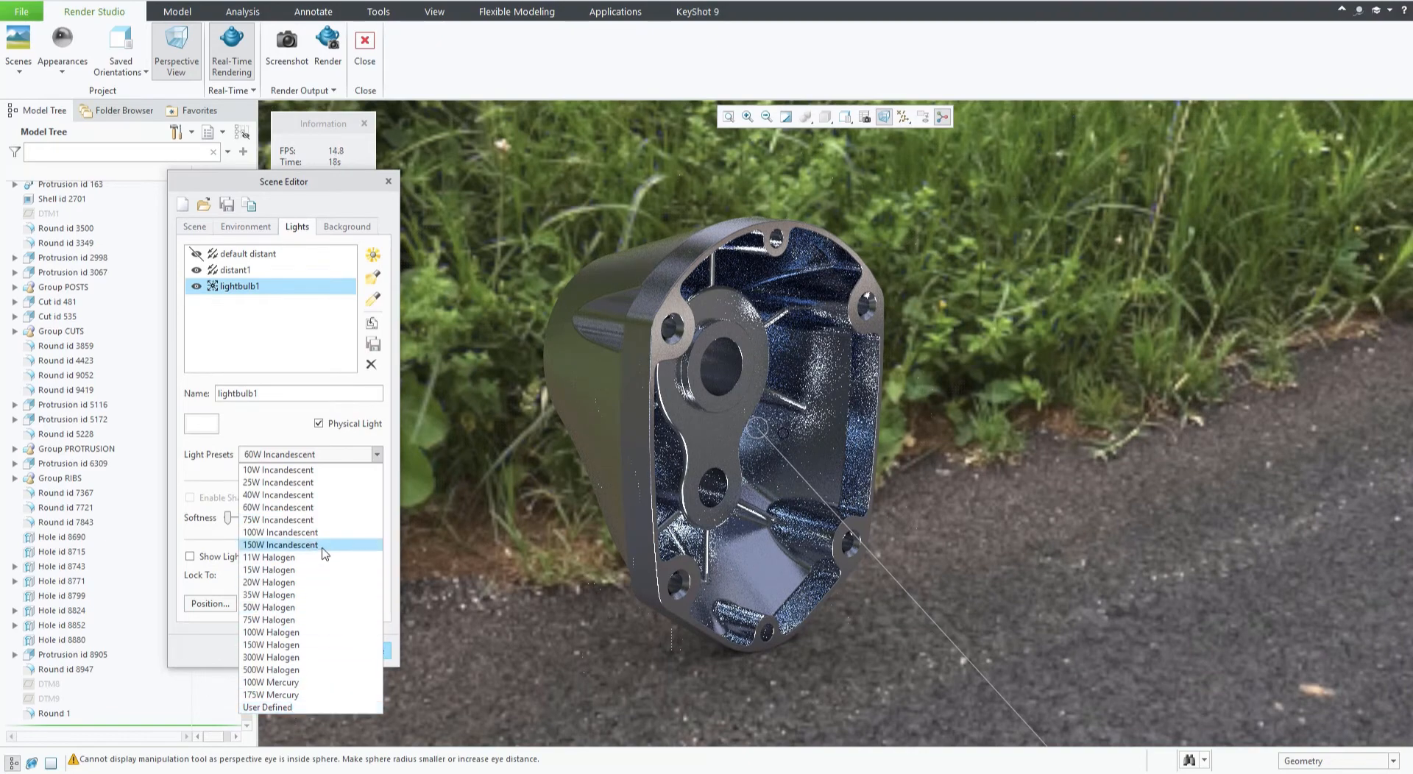
key(Escape)
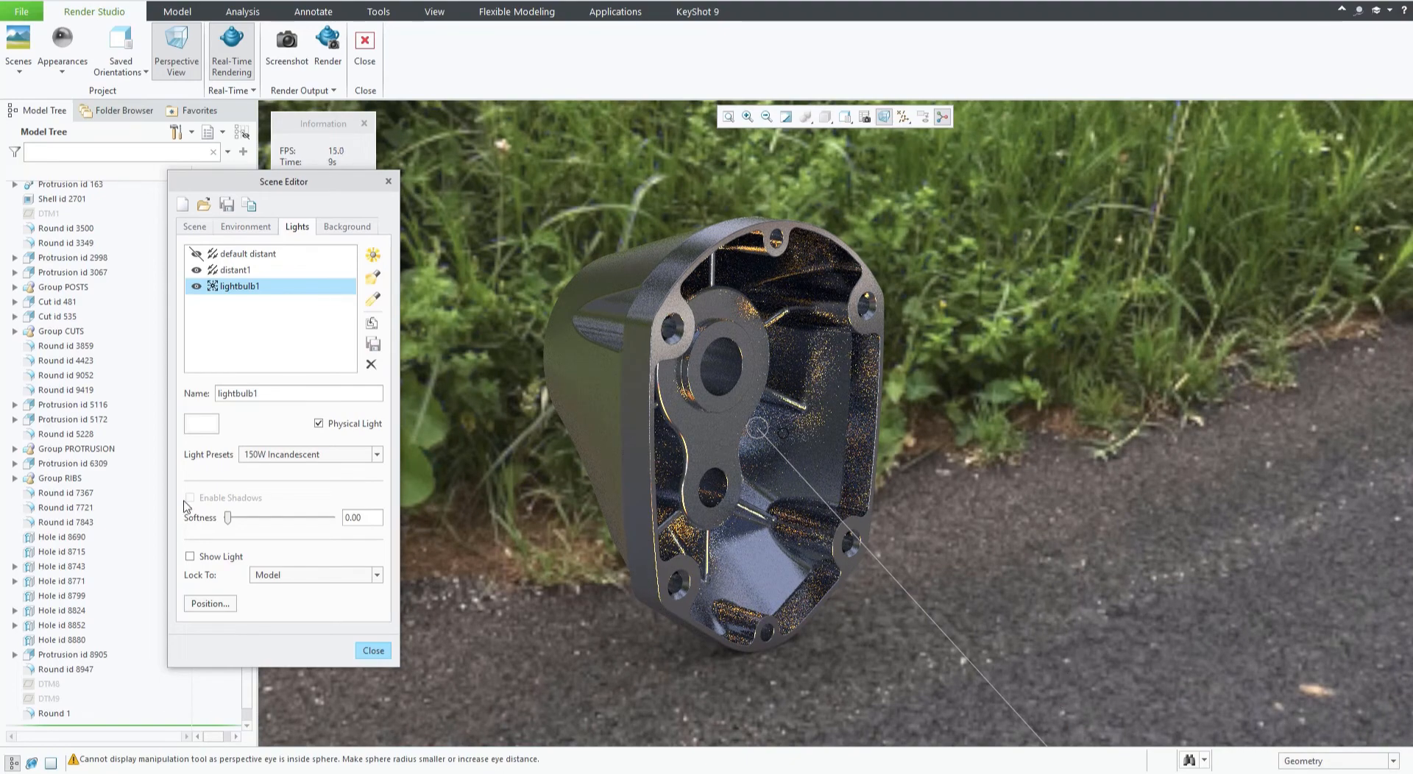
click(318, 456)
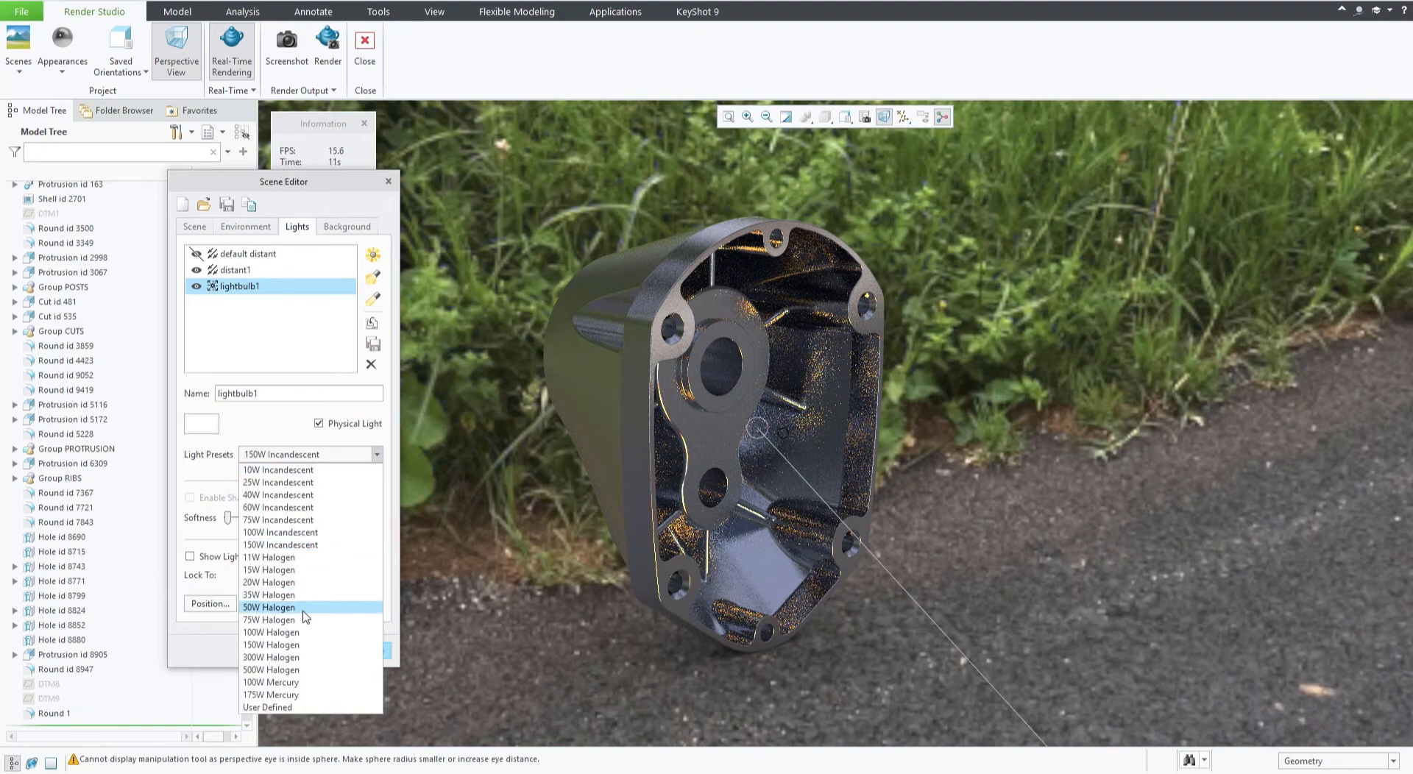
key(Escape)
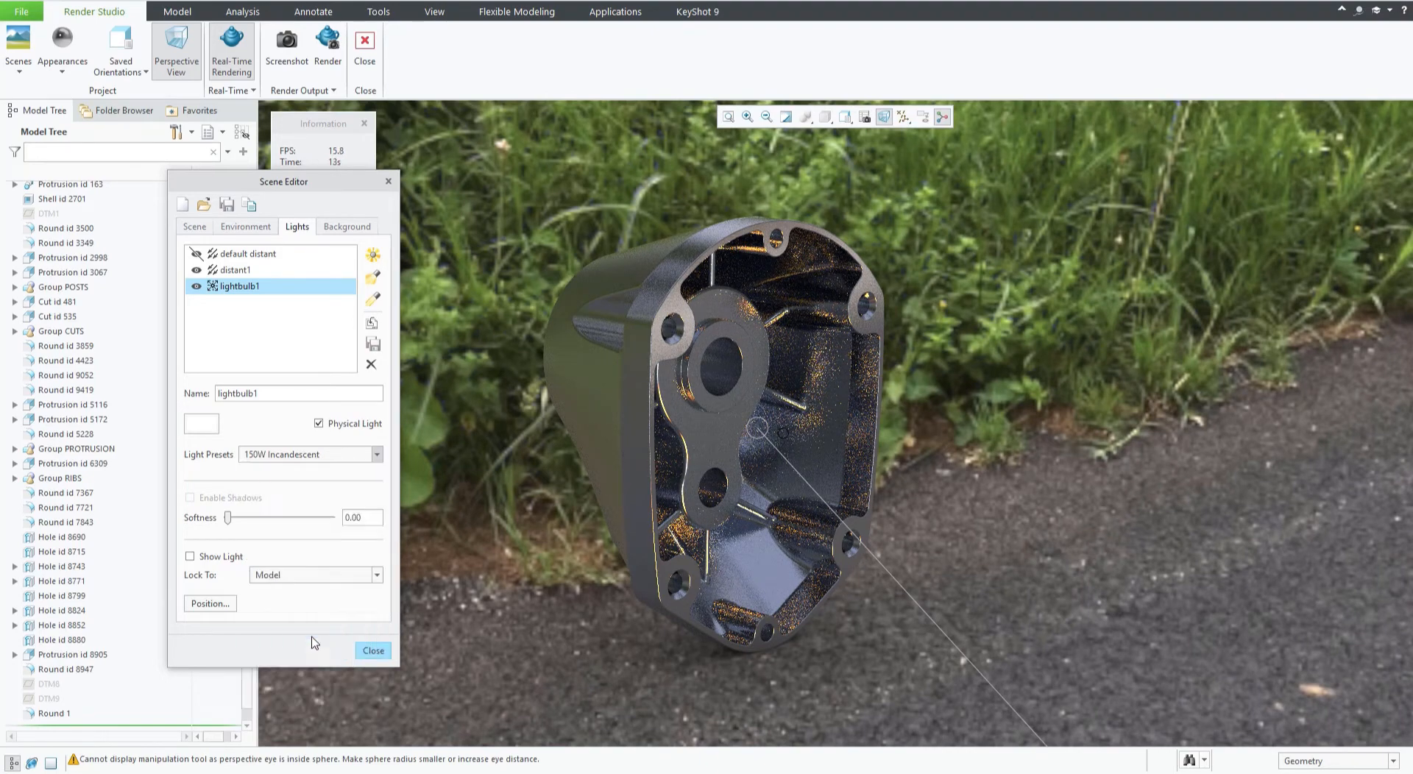
key(Up)
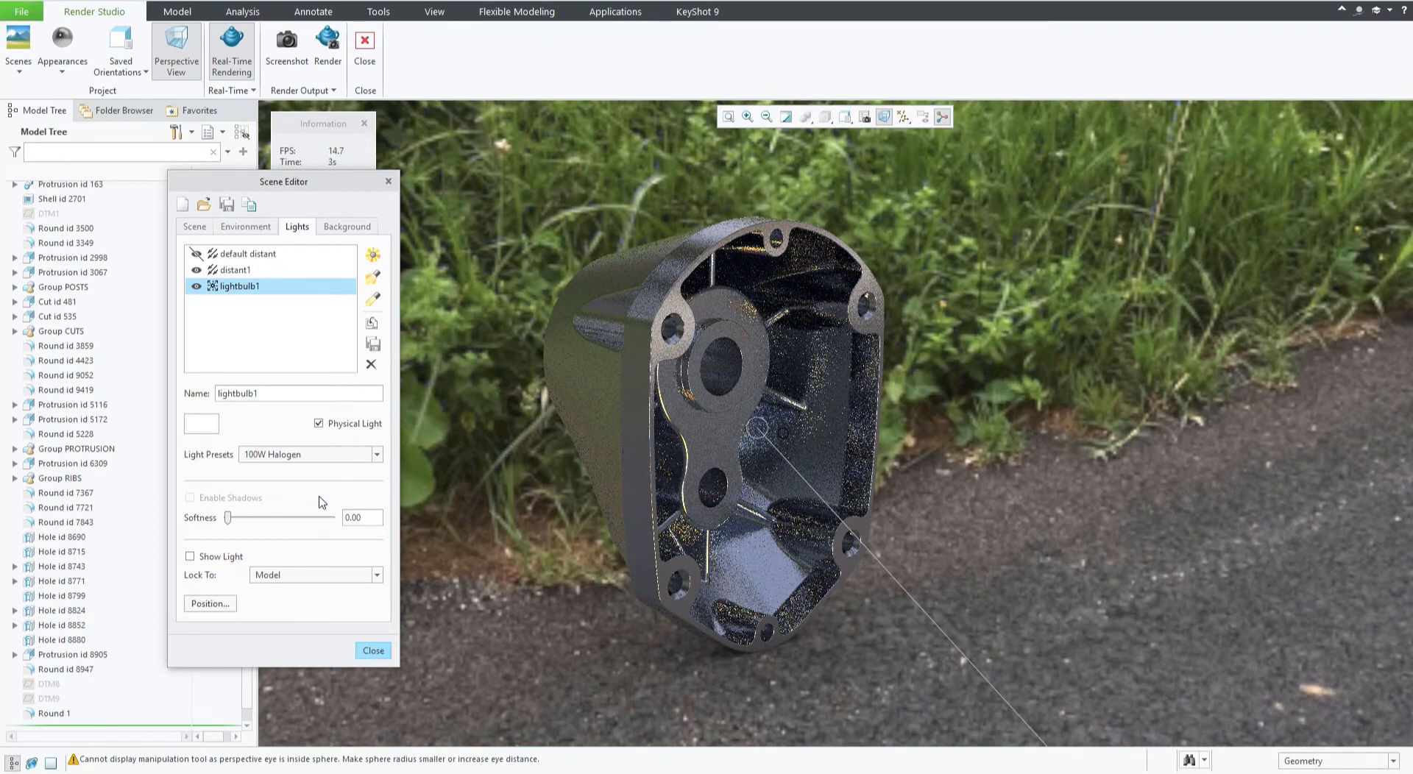
click(299, 455)
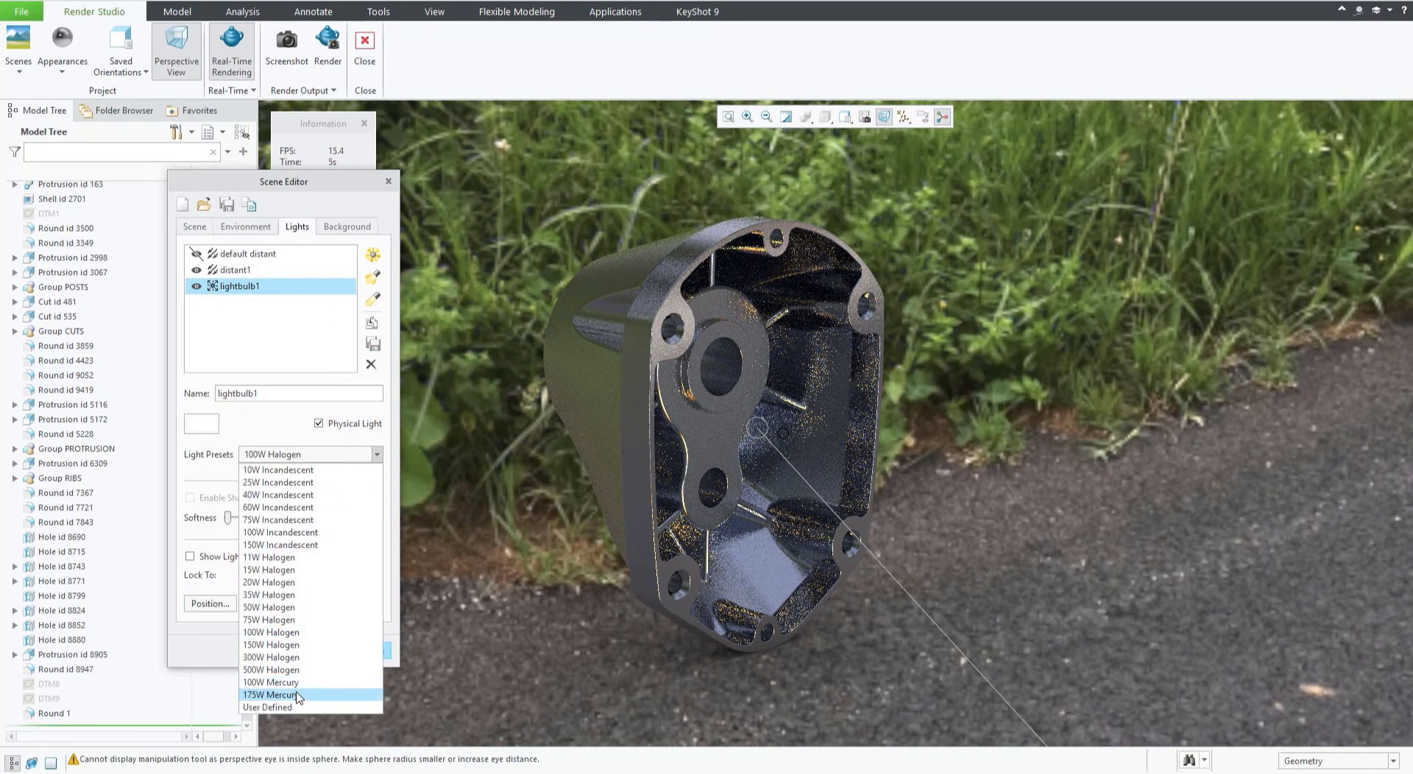
key(Escape)
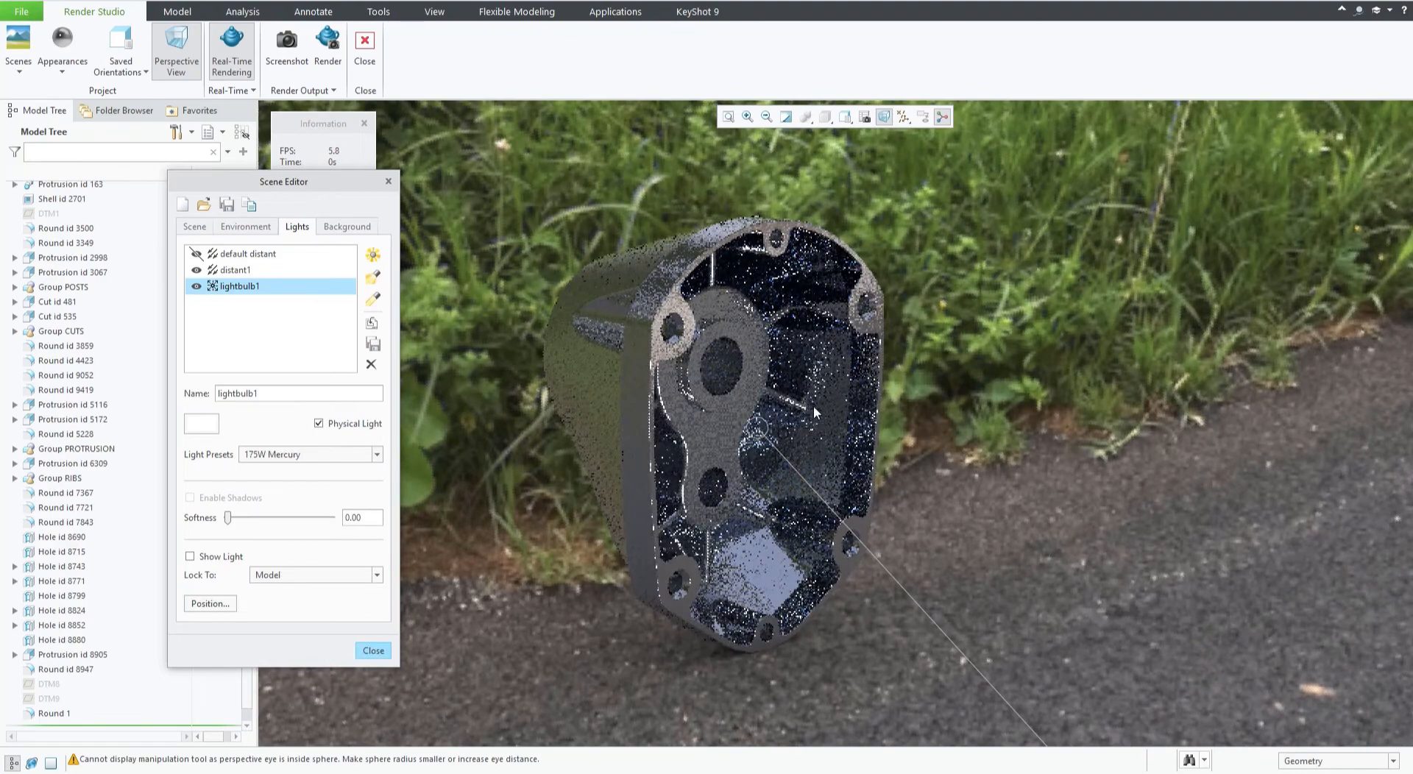
key(Down)
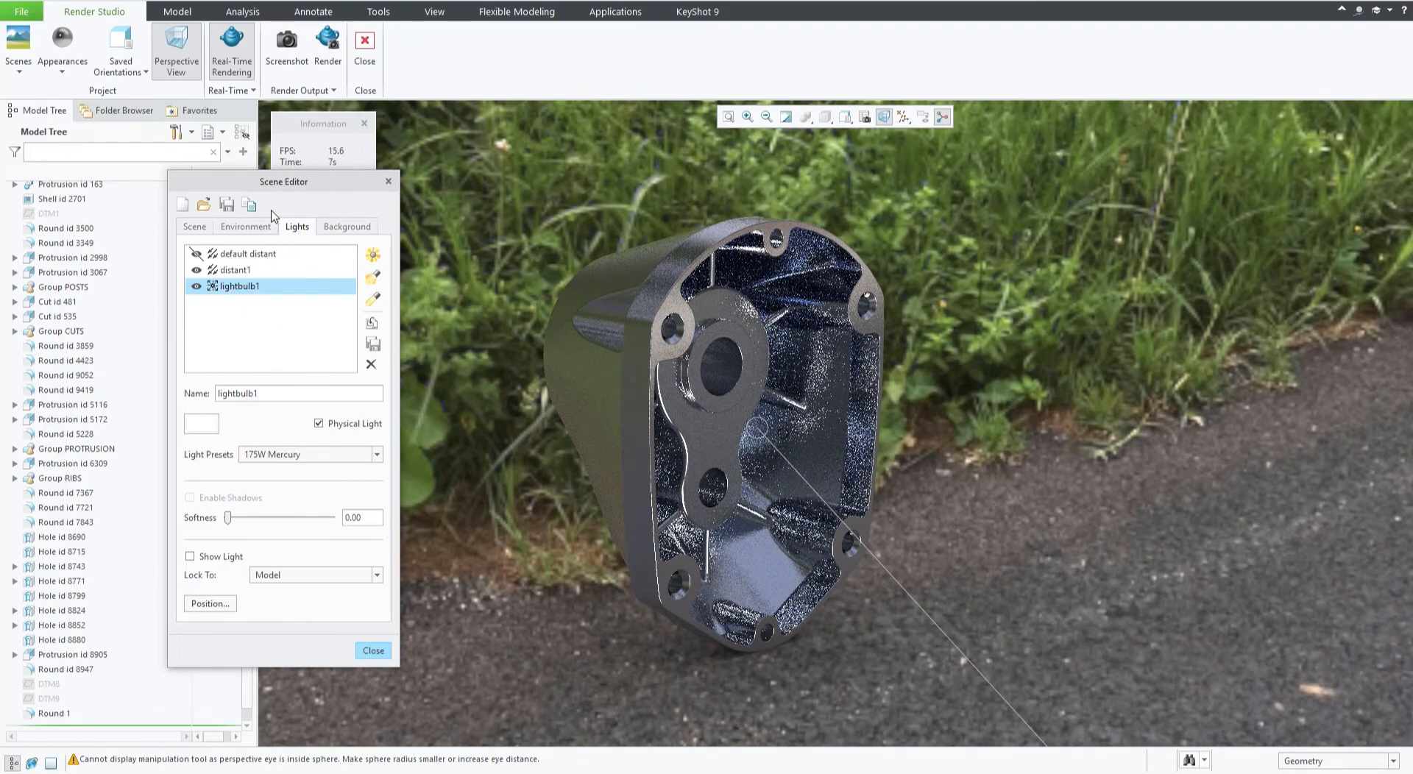
Open the environment image browser and select autoshop_01_8k.hdr from New folder under Favorites.
click(256, 230)
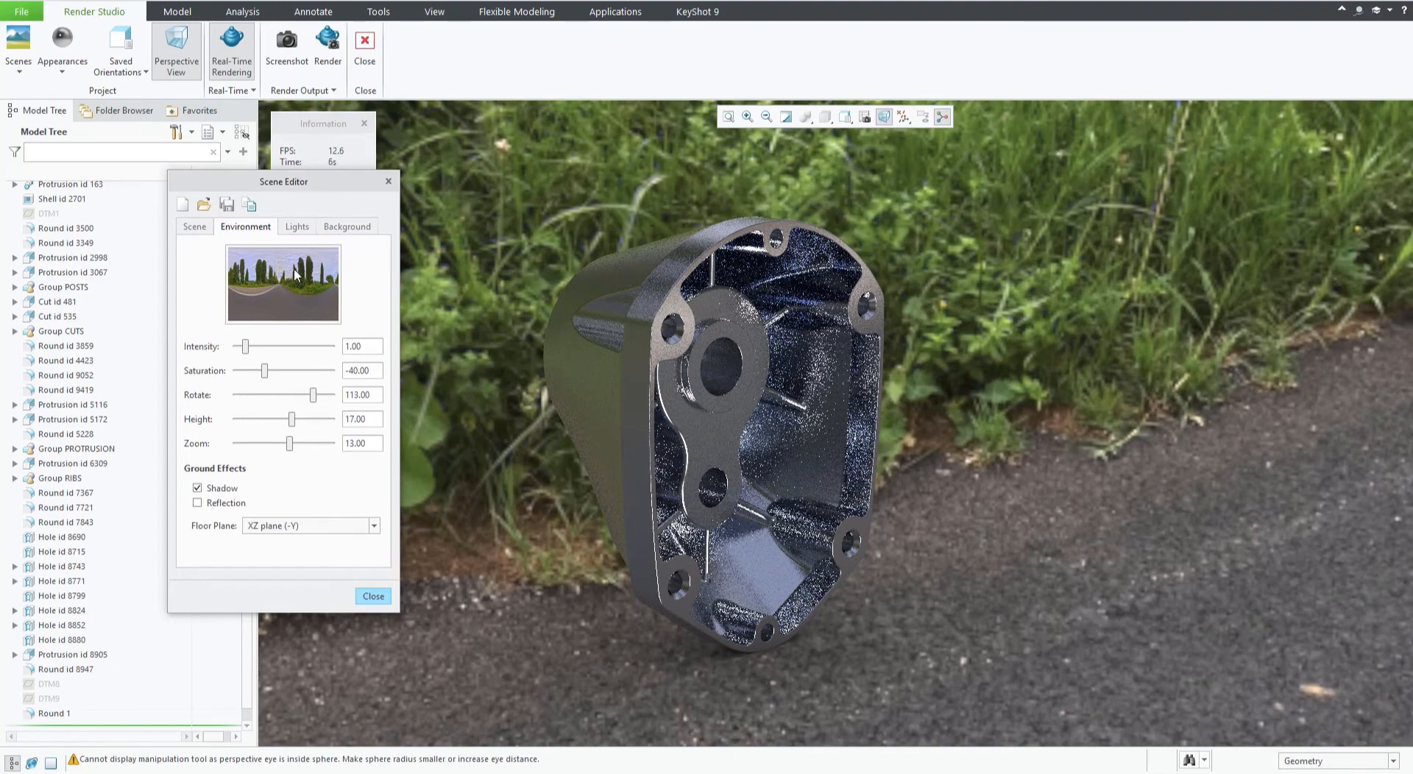
click(296, 227)
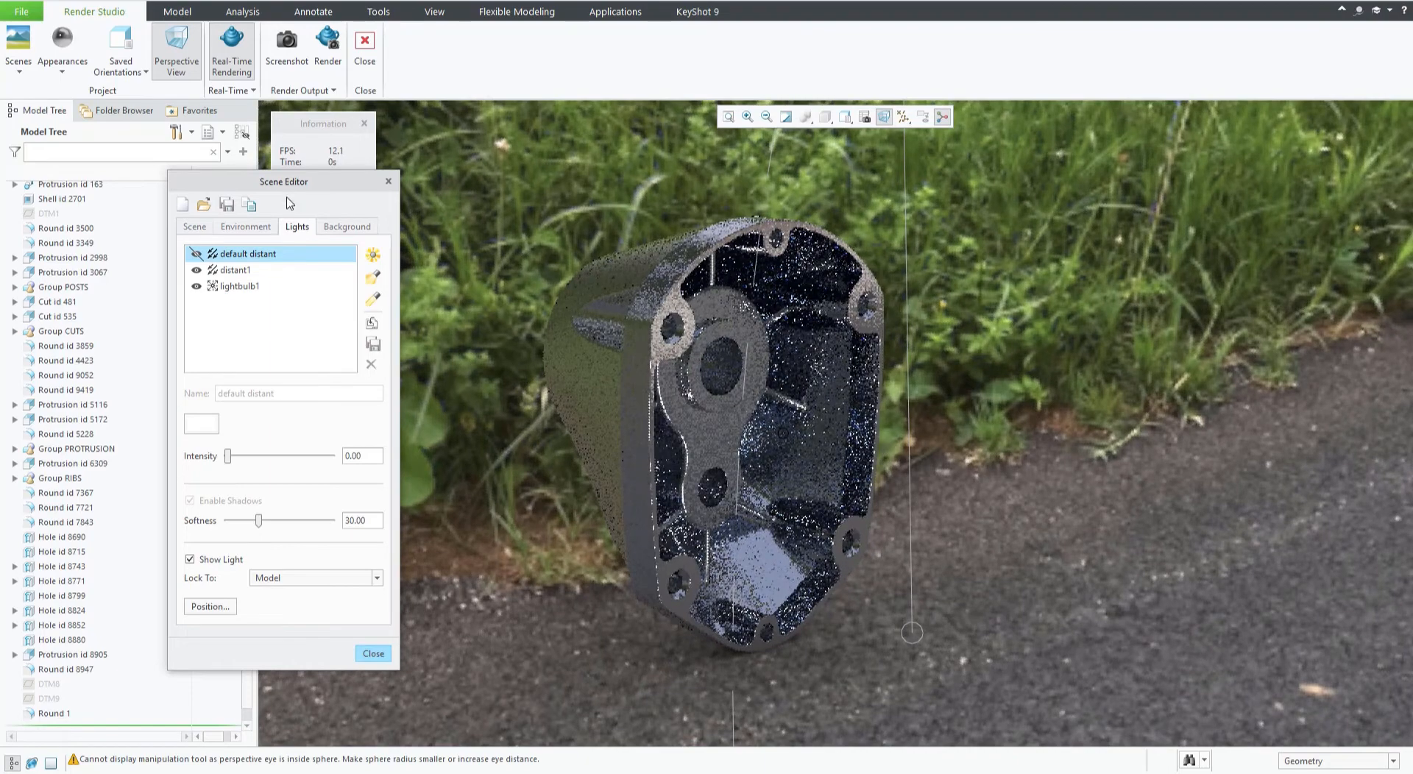
drag(289, 181, 374, 176)
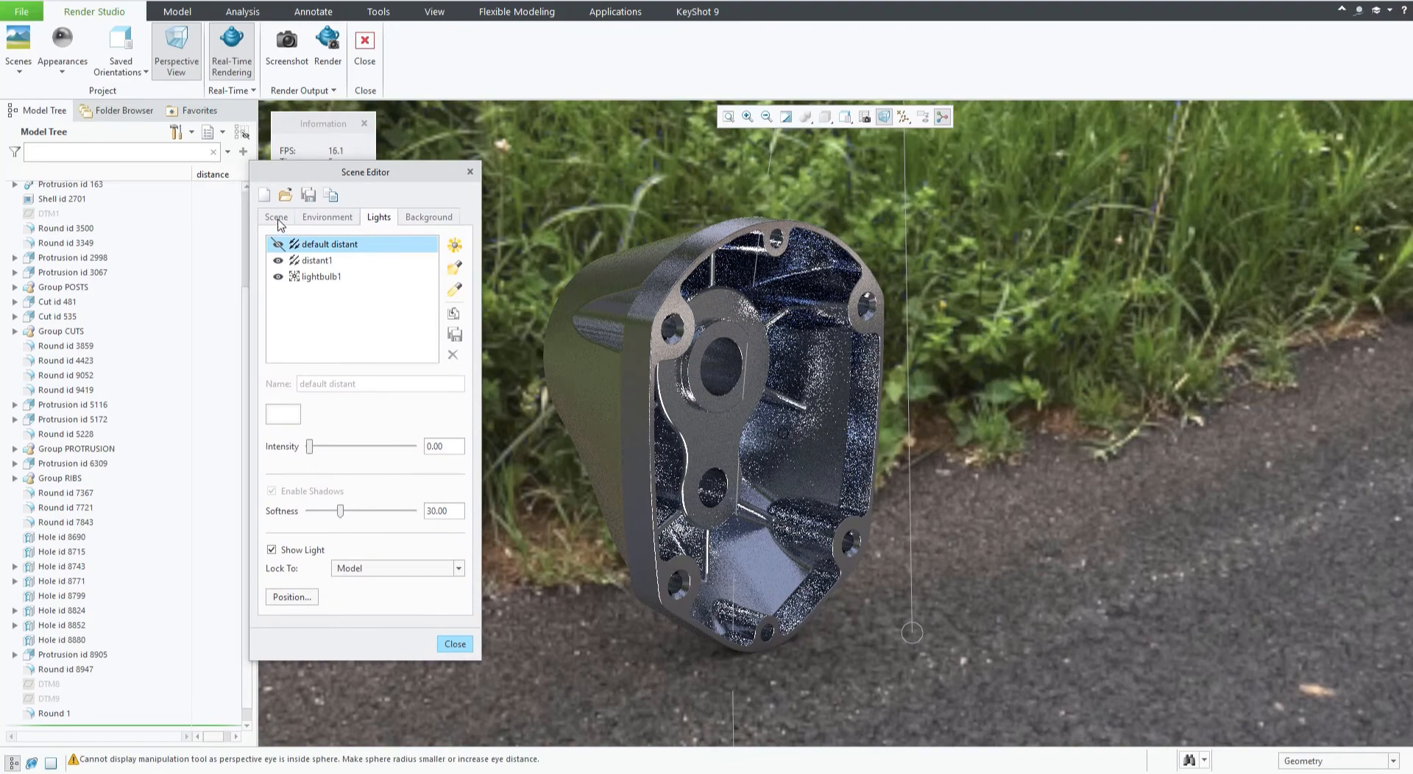
click(329, 221)
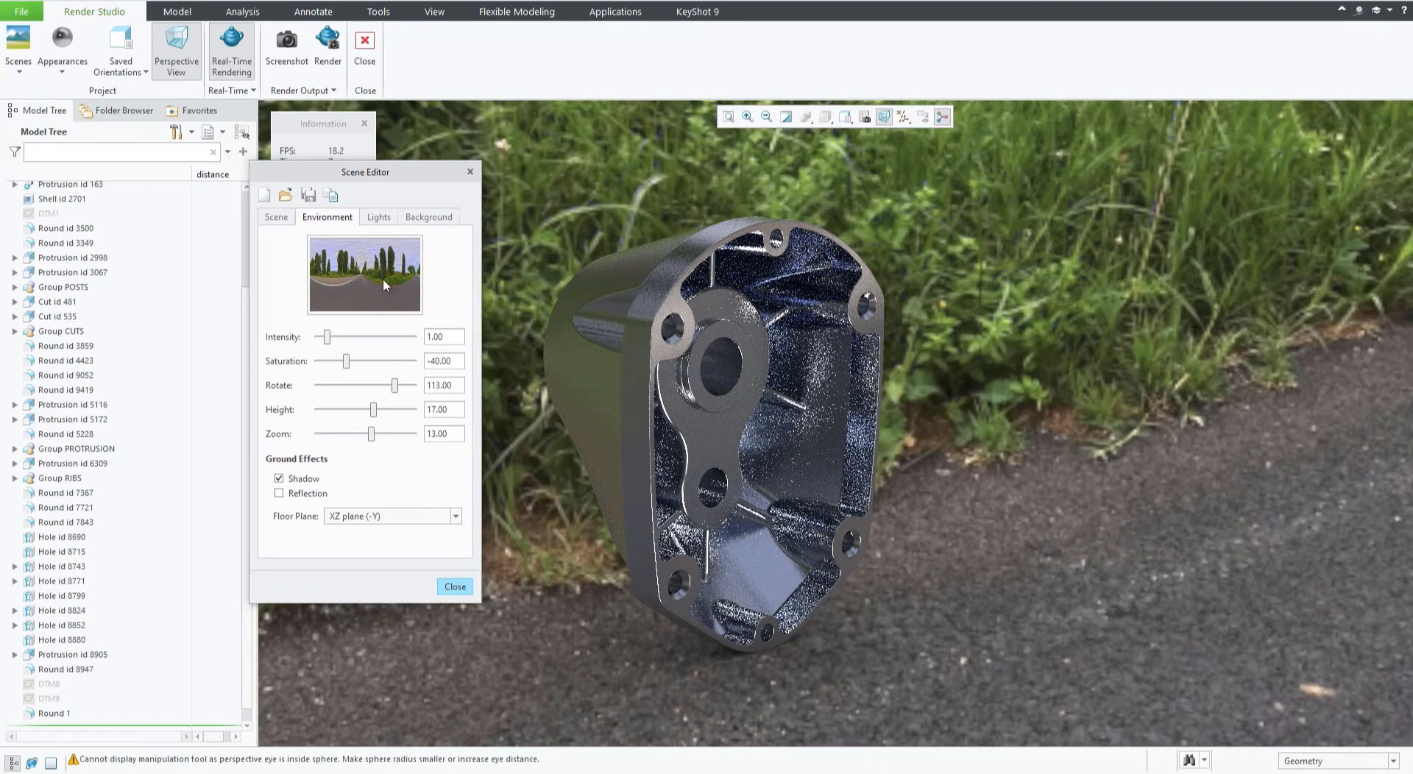
click(366, 268)
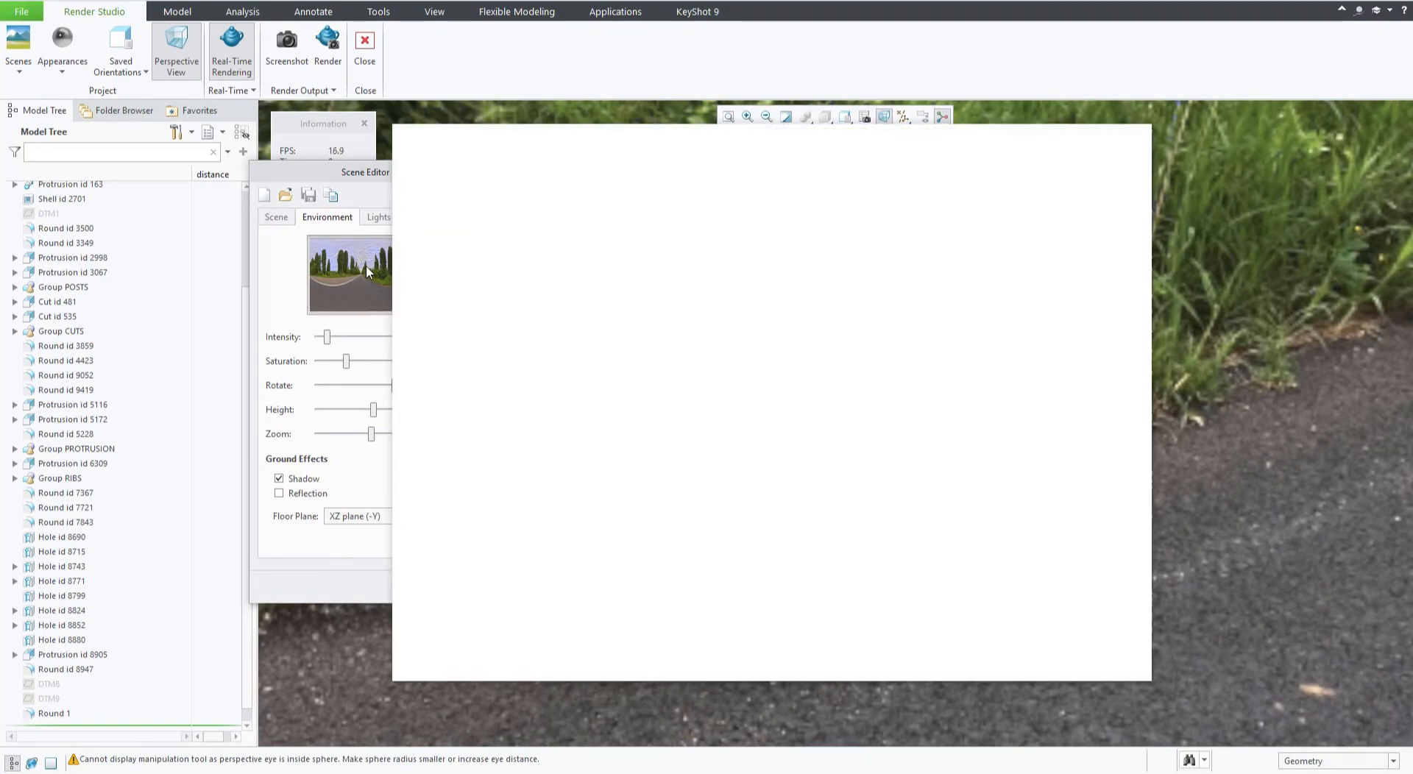
drag(523, 138, 642, 139)
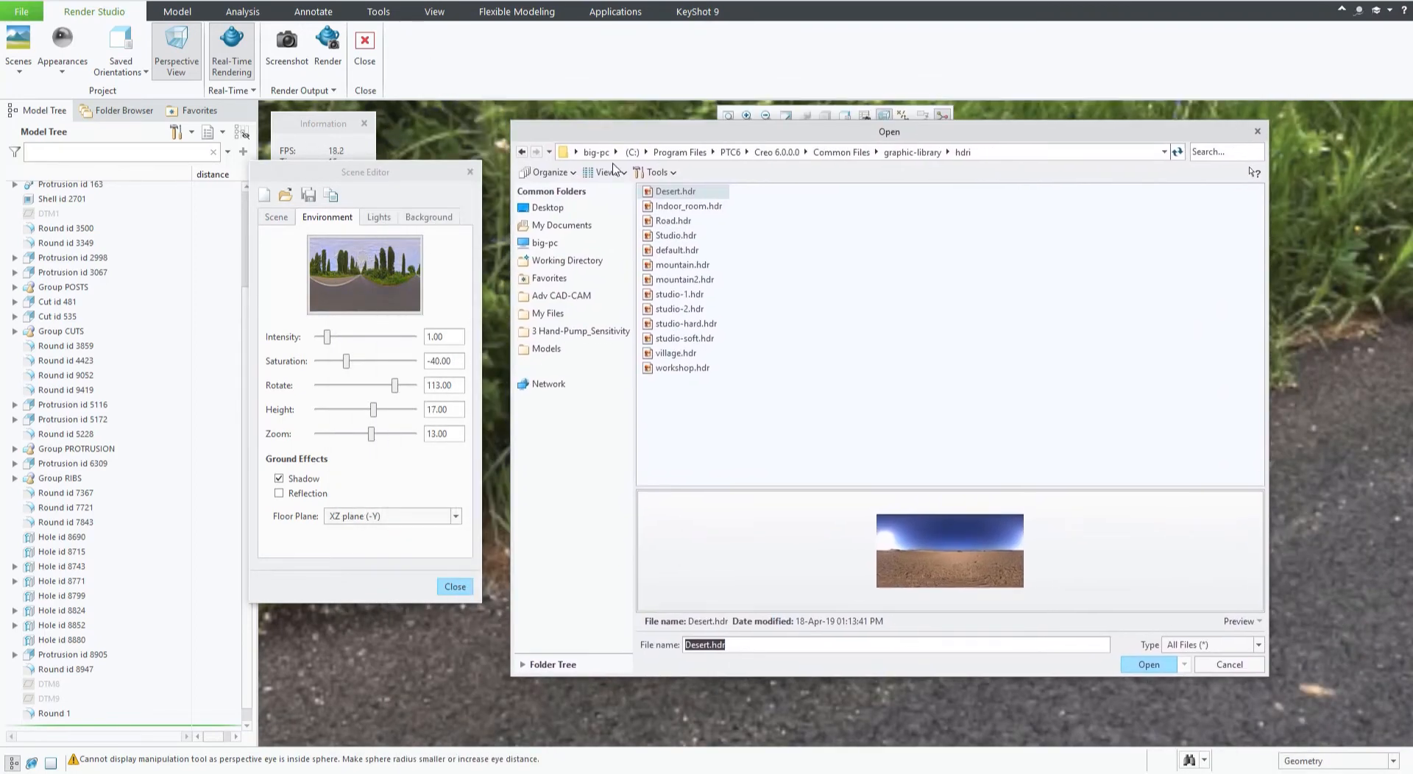
click(549, 281)
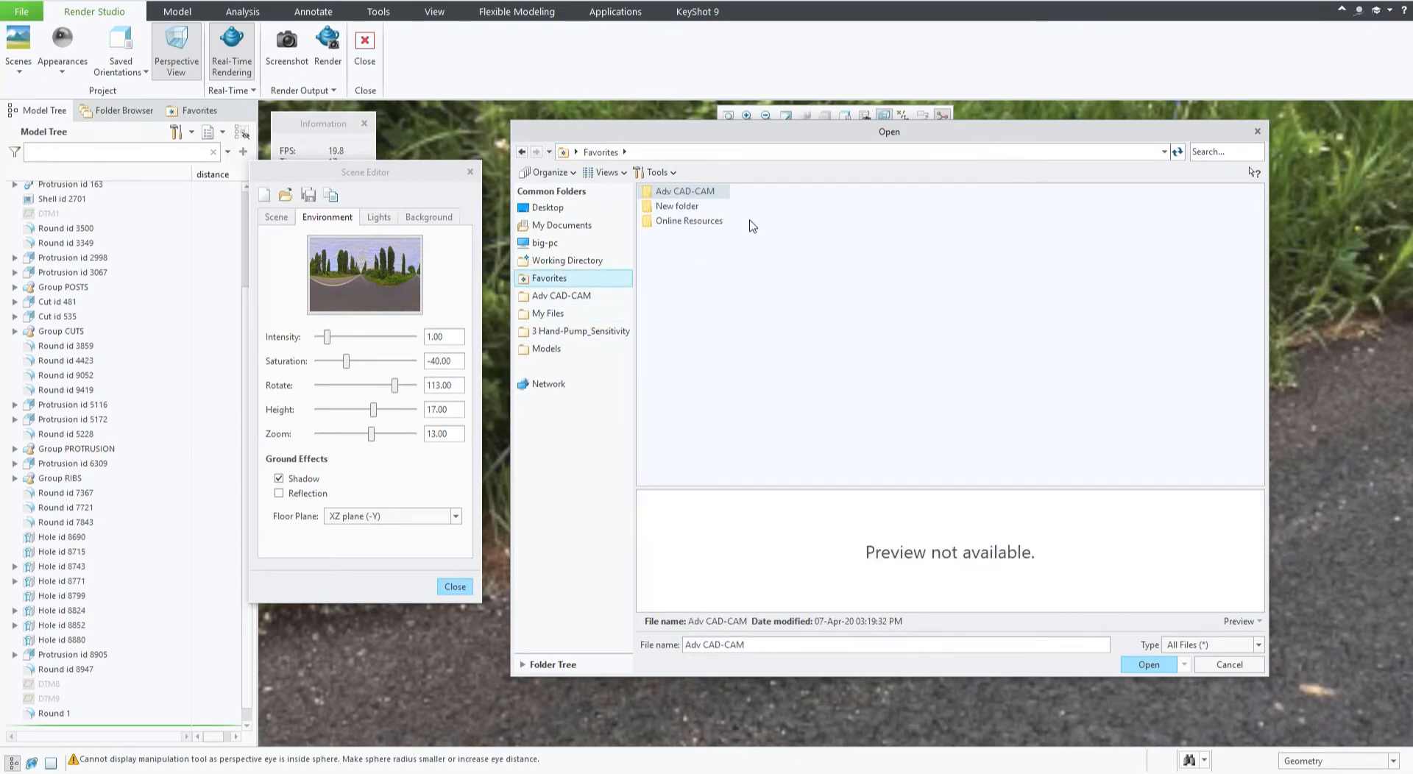
double_click(689, 208)
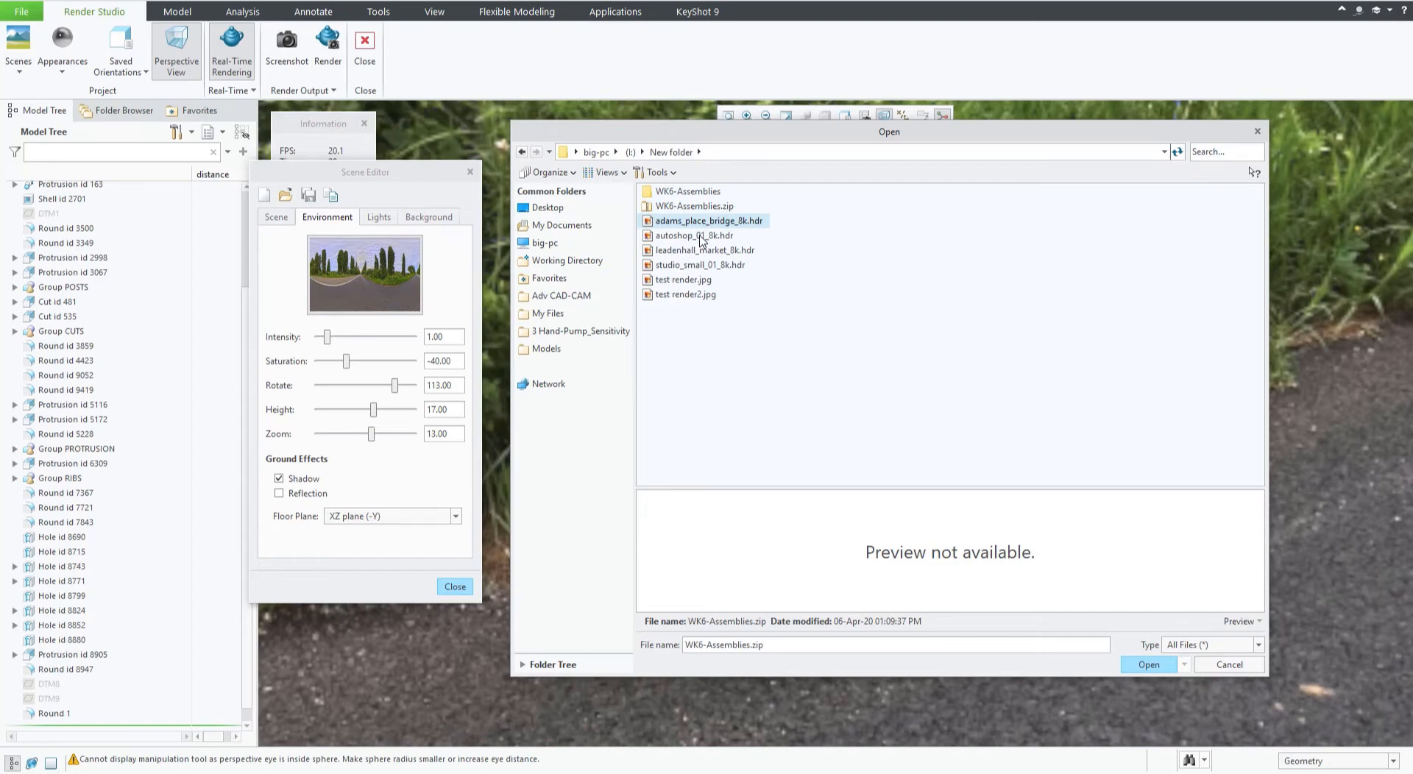
mouse_move(701, 240)
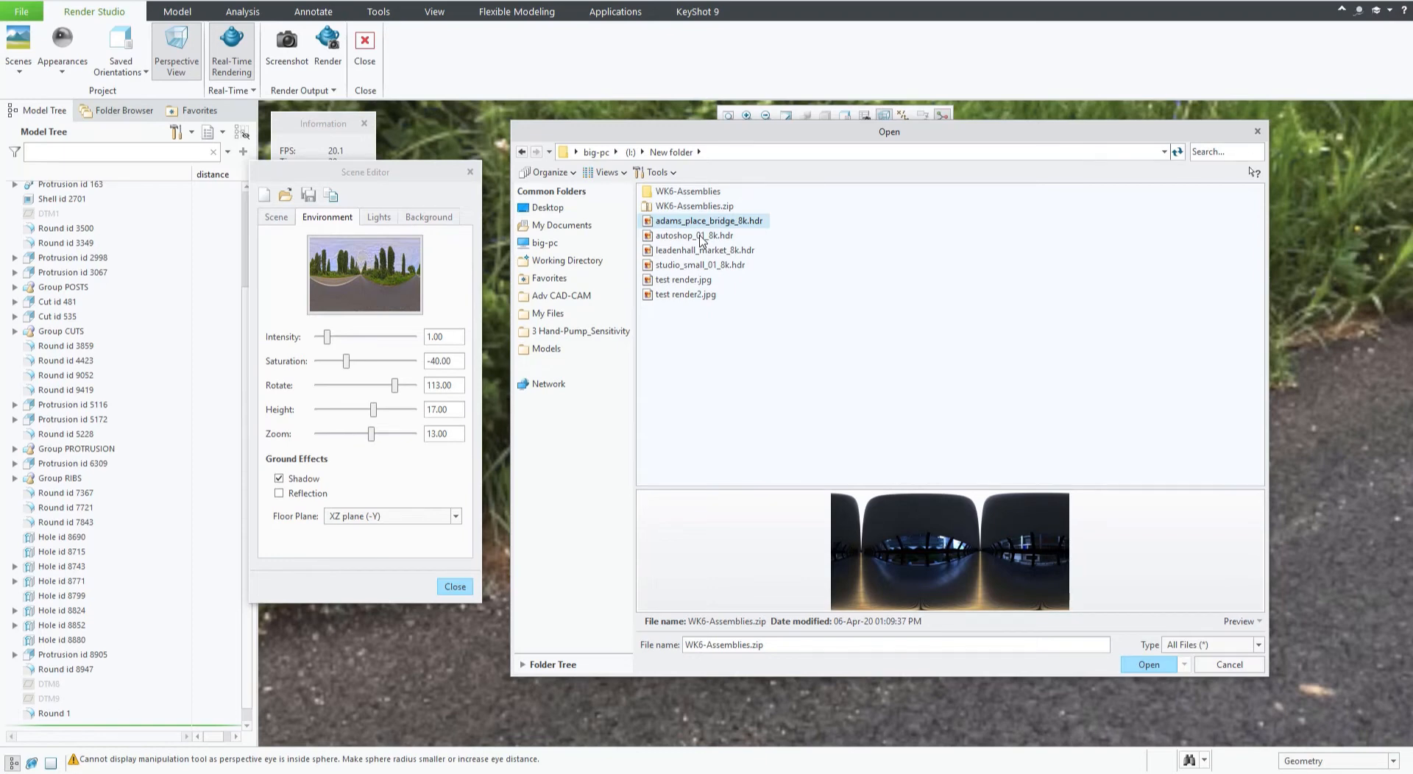
click(701, 236)
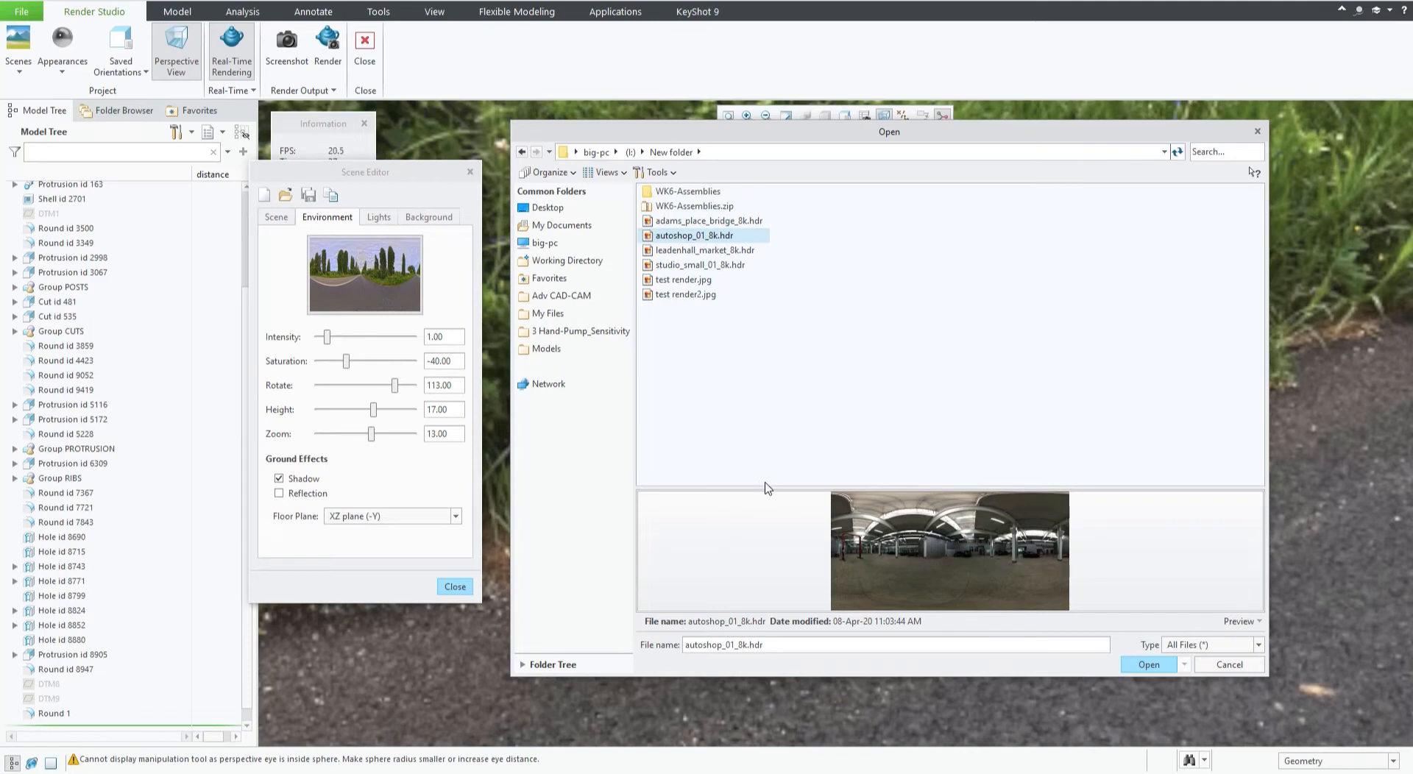
drag(768, 487, 802, 340)
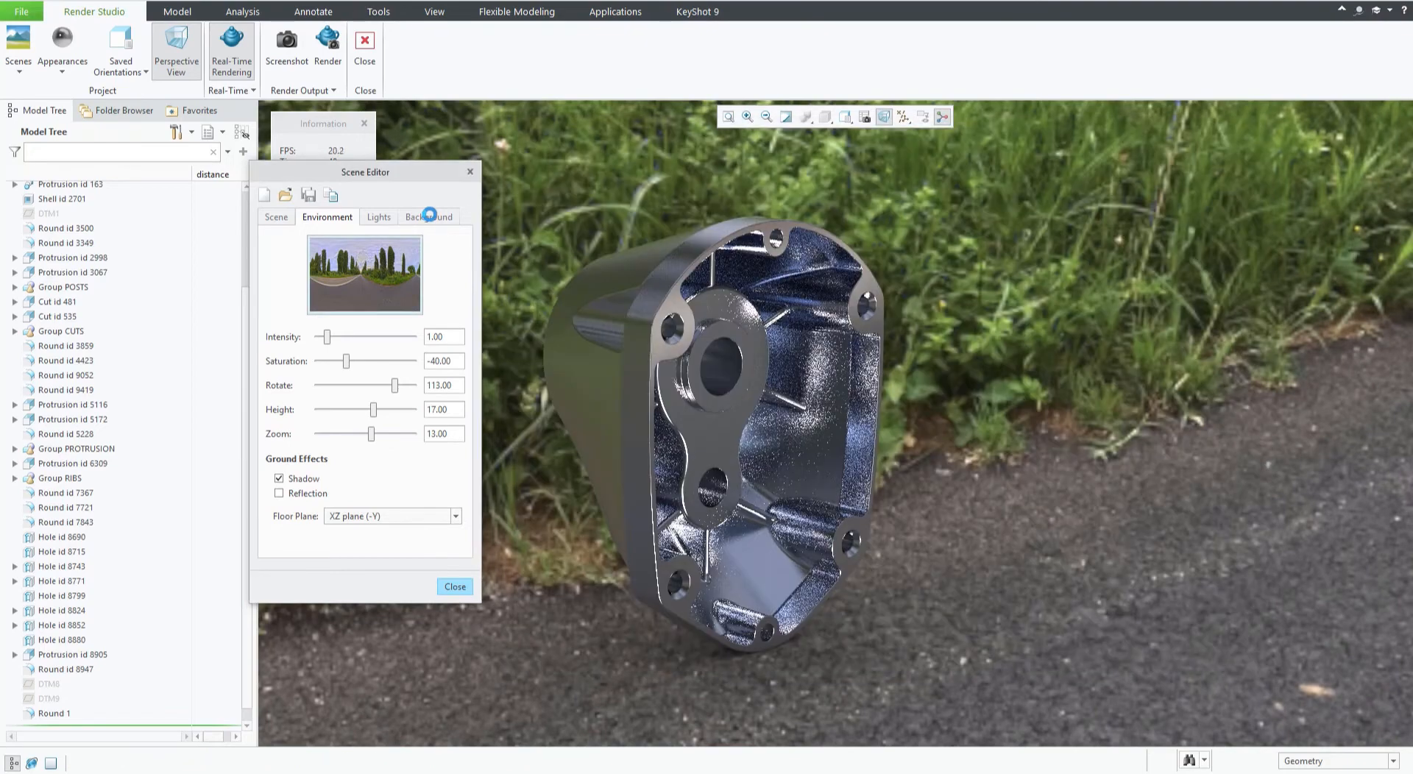
Review the Scene Editor's background type options, keep Environment as the background, and close the editor.
click(430, 216)
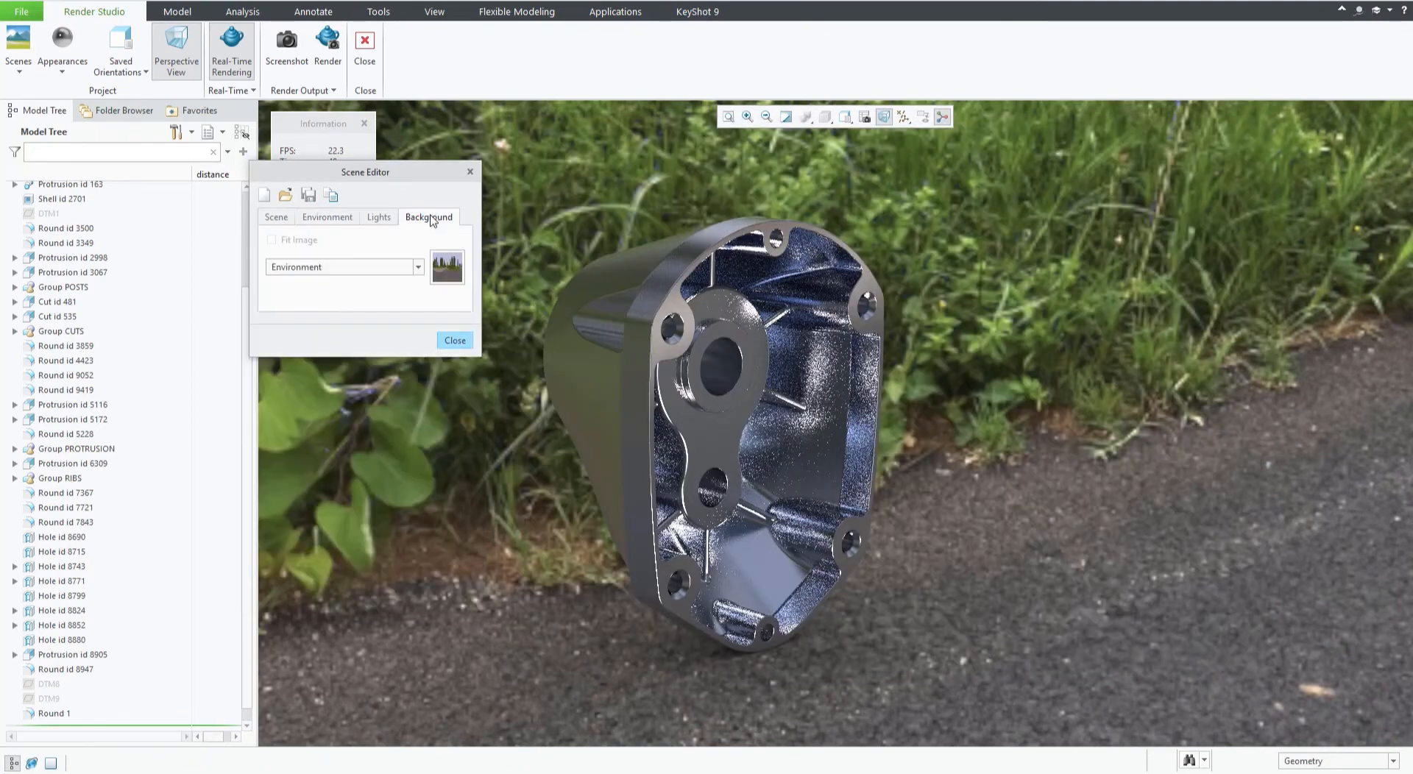
click(417, 267)
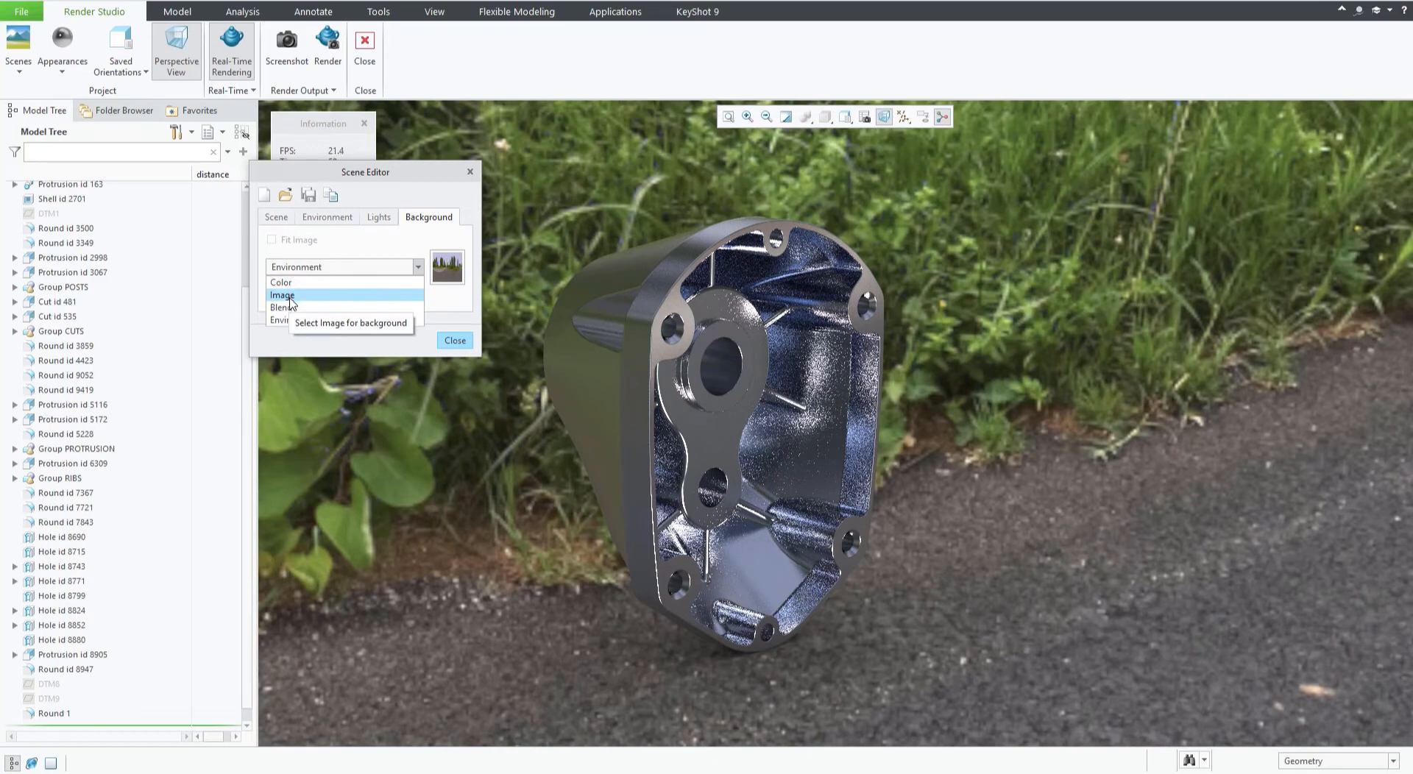
click(361, 175)
drag(364, 177, 347, 201)
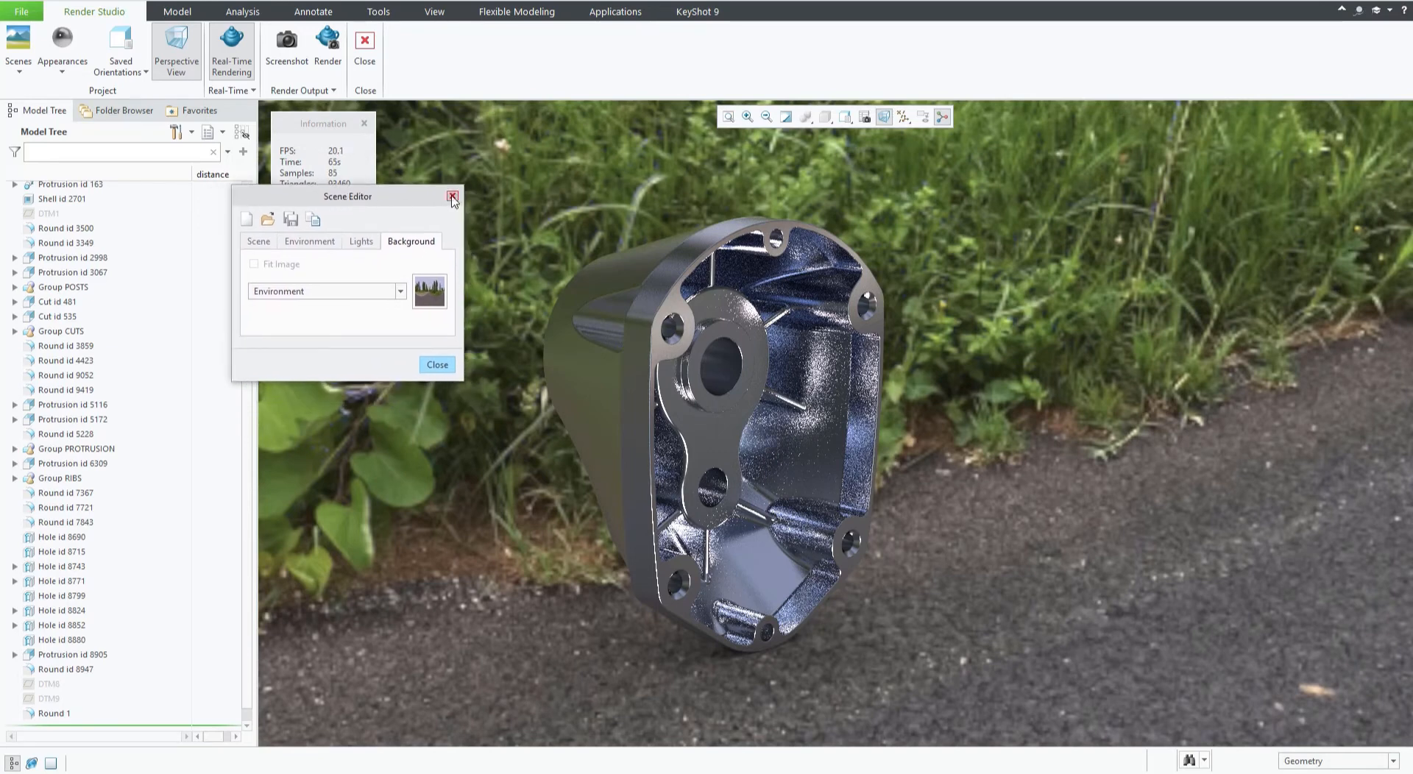
click(451, 196)
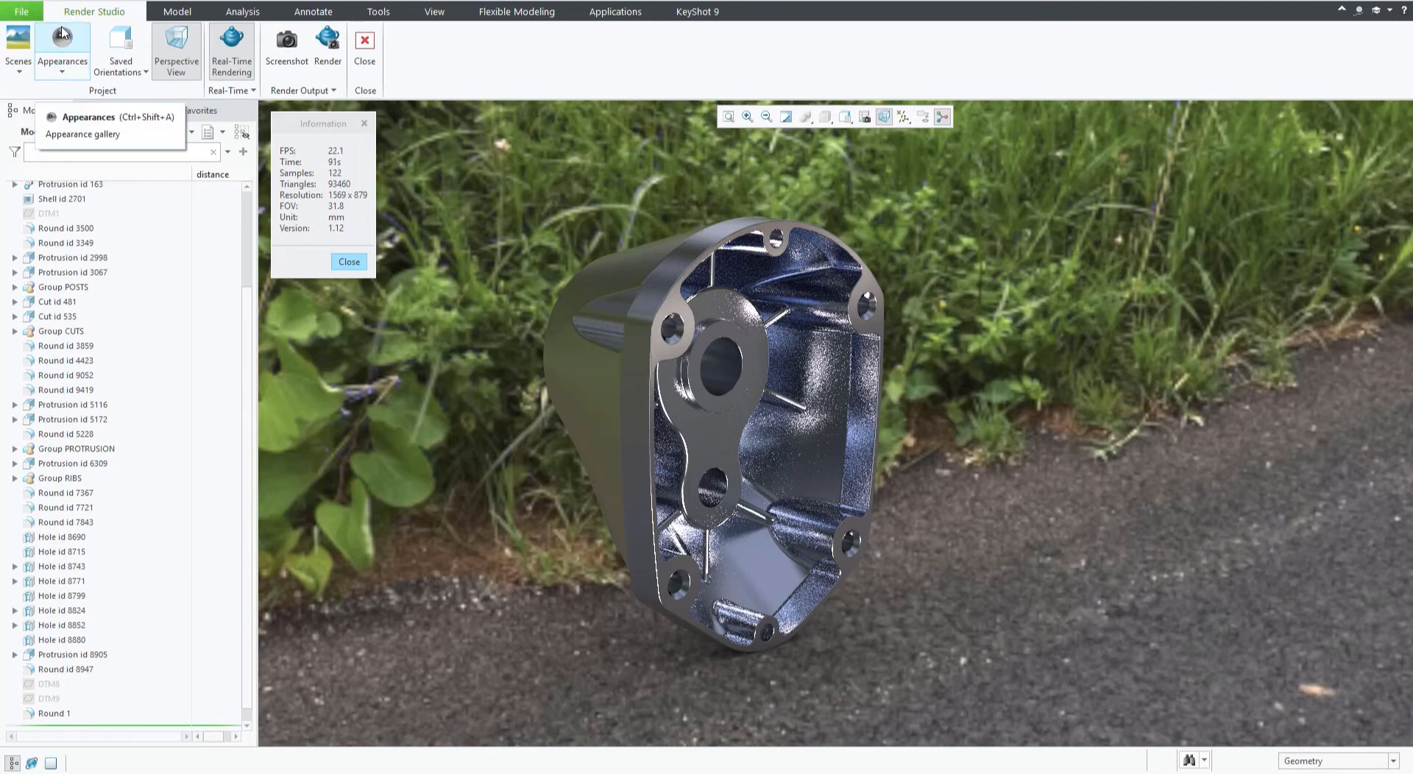
Open the appearance gallery and switch the library to Paint-Metallic.dmt, browsing Paint-Spray.dmt along the way.
click(67, 73)
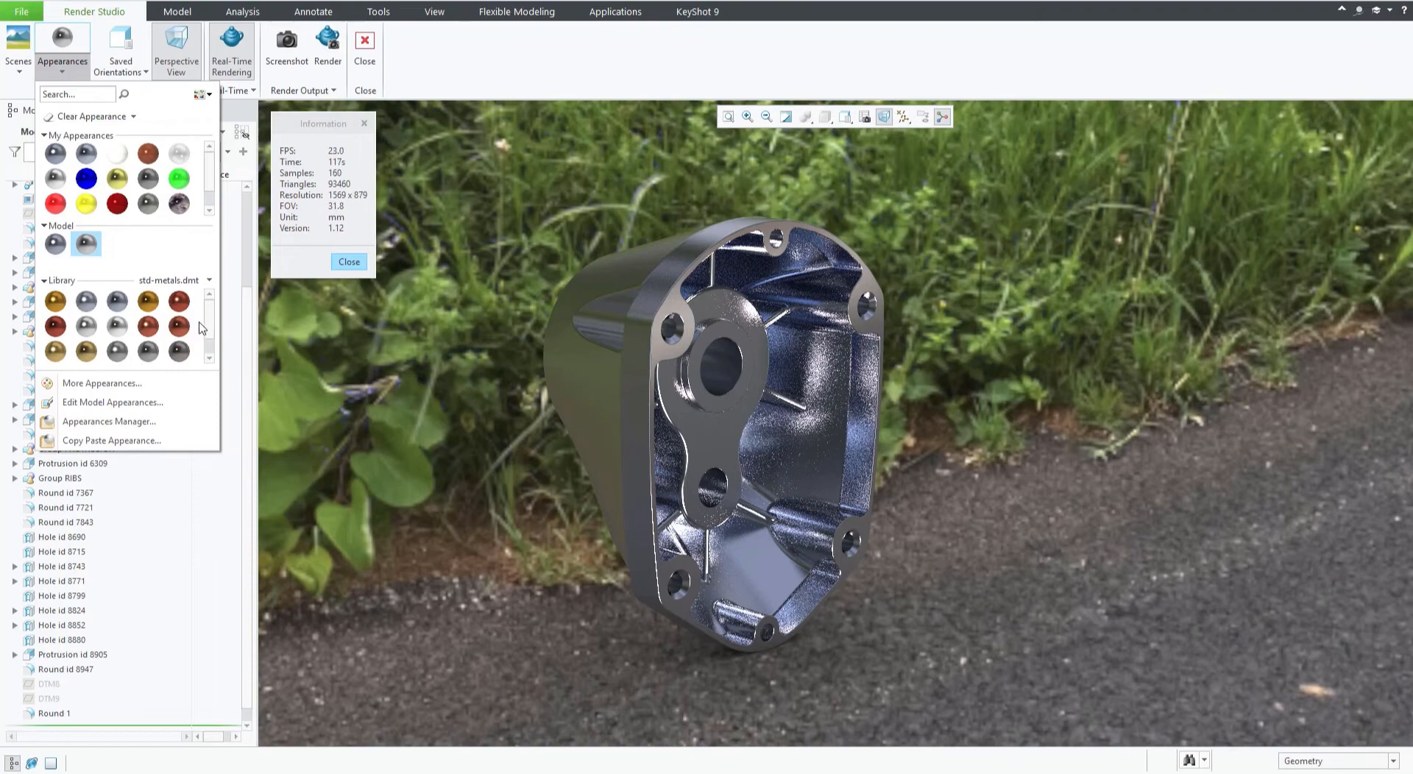
drag(210, 320, 211, 344)
scroll(82, 308, up, 3)
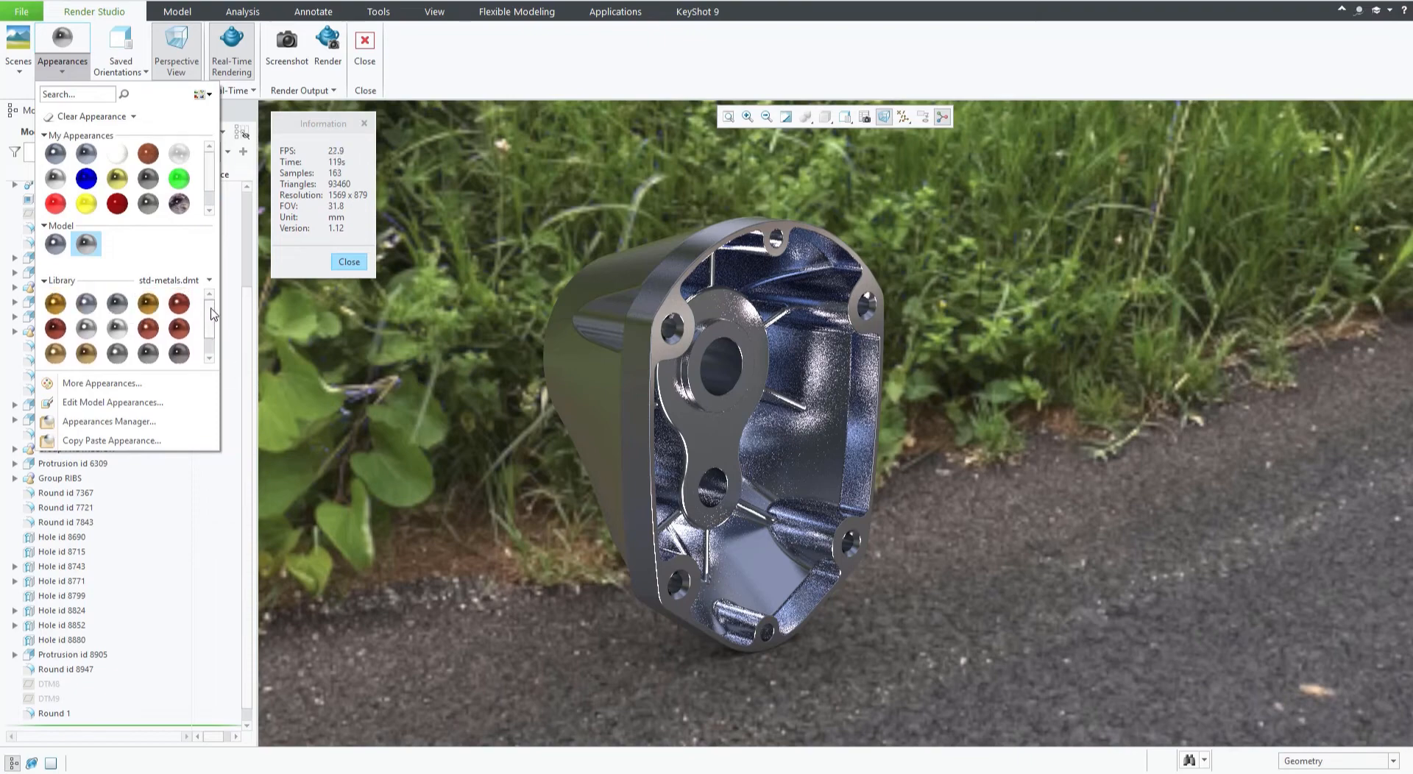
click(46, 282)
click(46, 283)
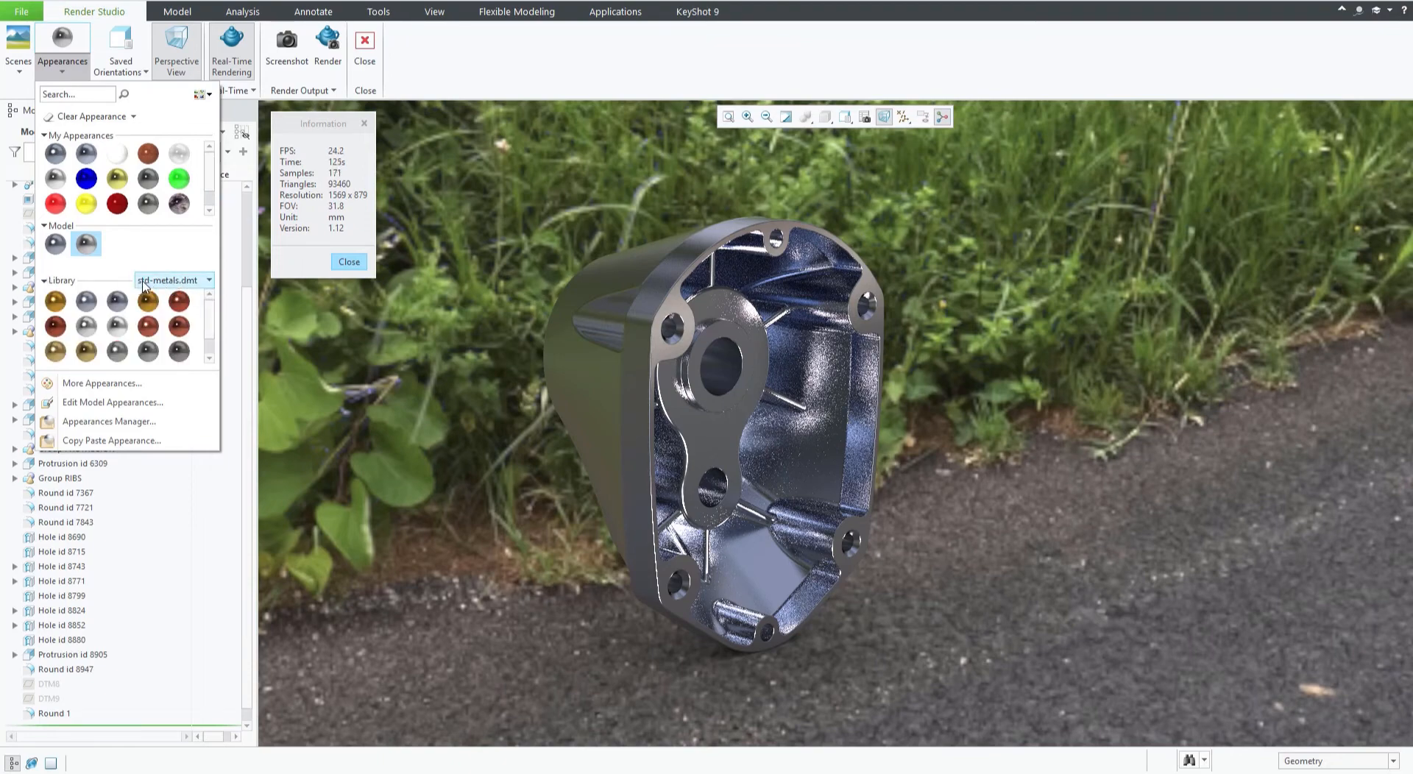
click(209, 283)
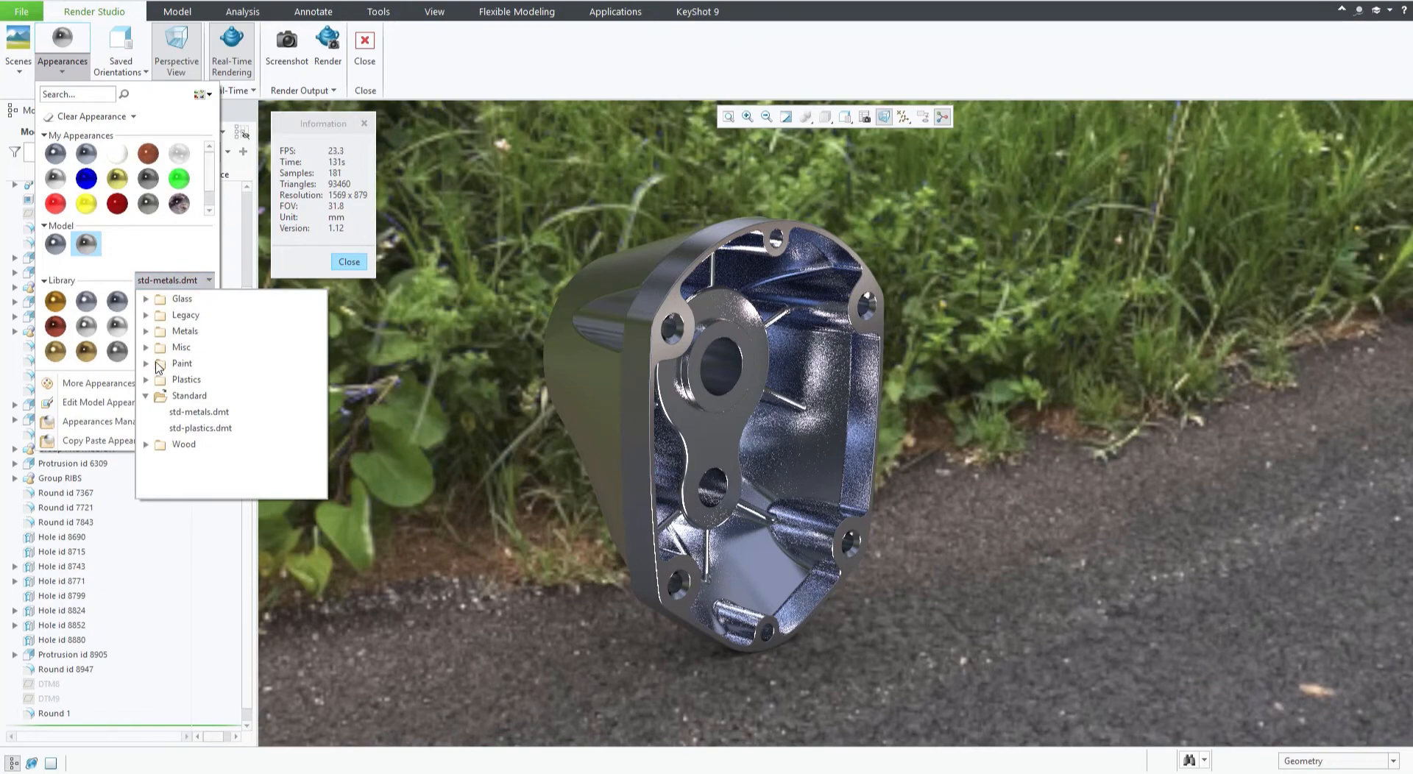
click(147, 365)
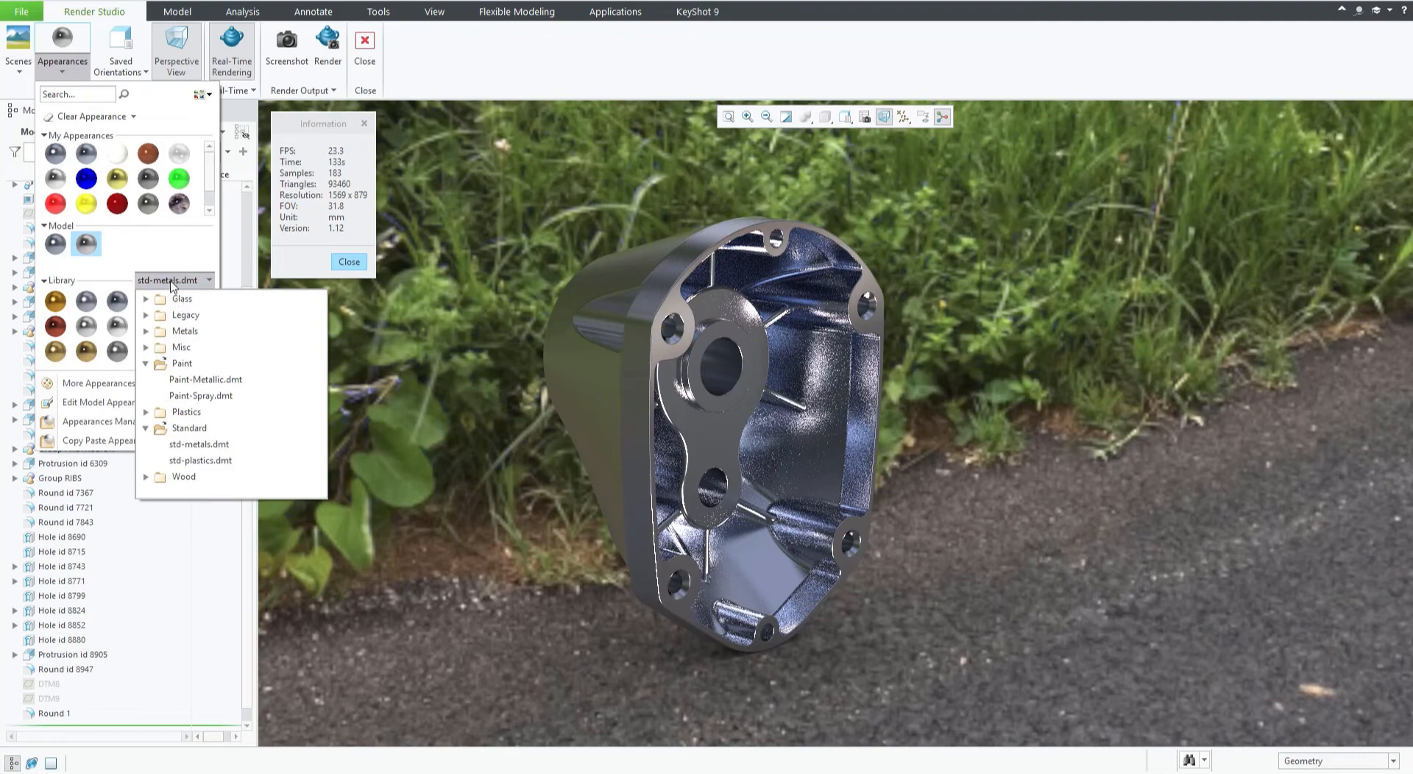
click(190, 379)
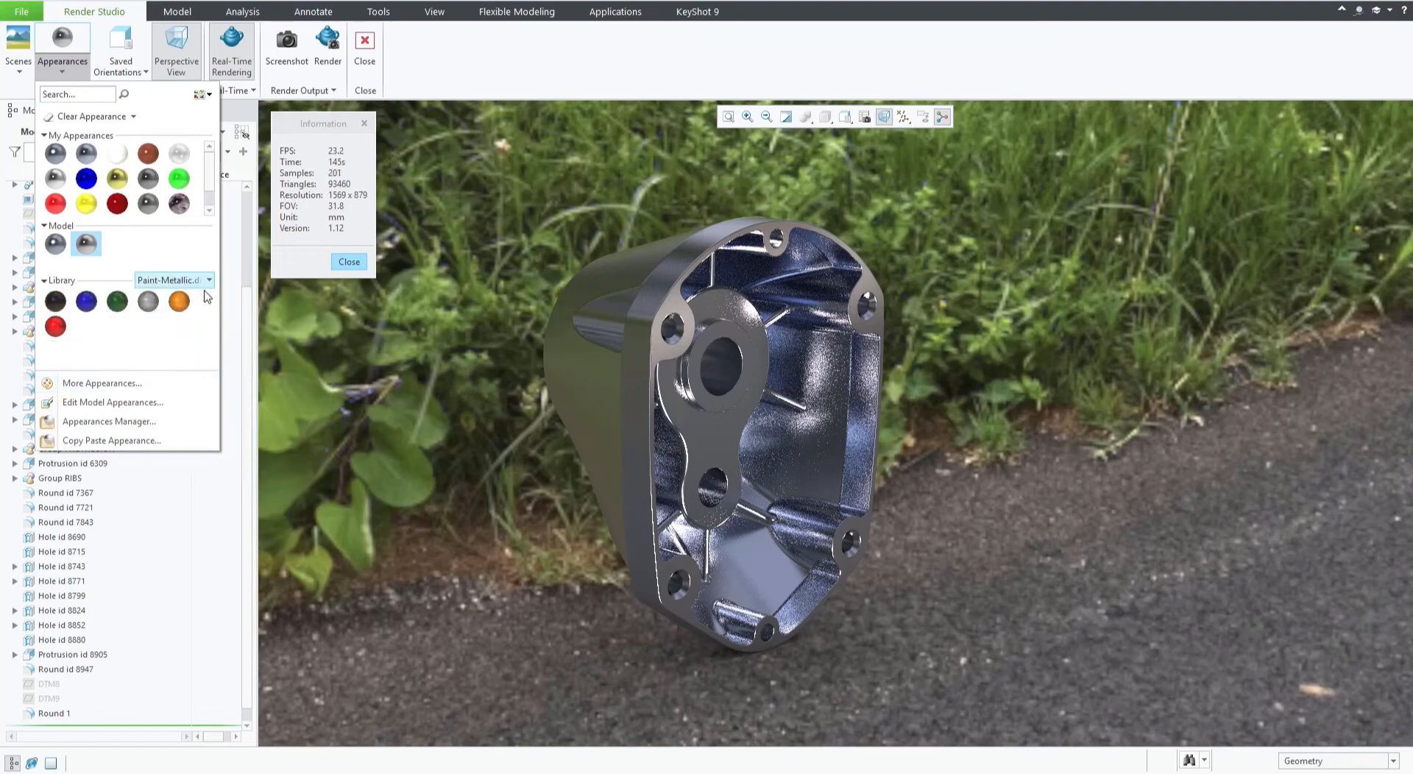
click(209, 281)
click(210, 398)
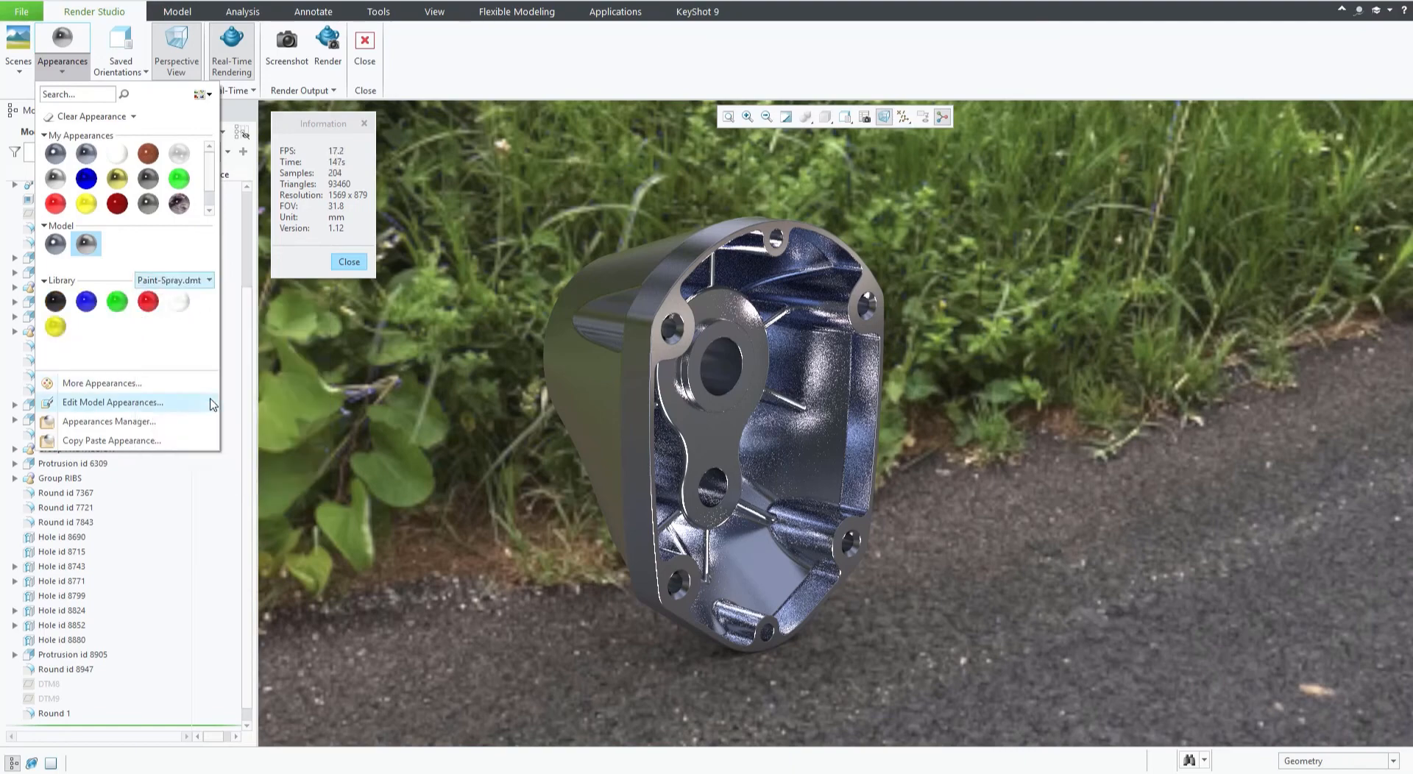
click(194, 280)
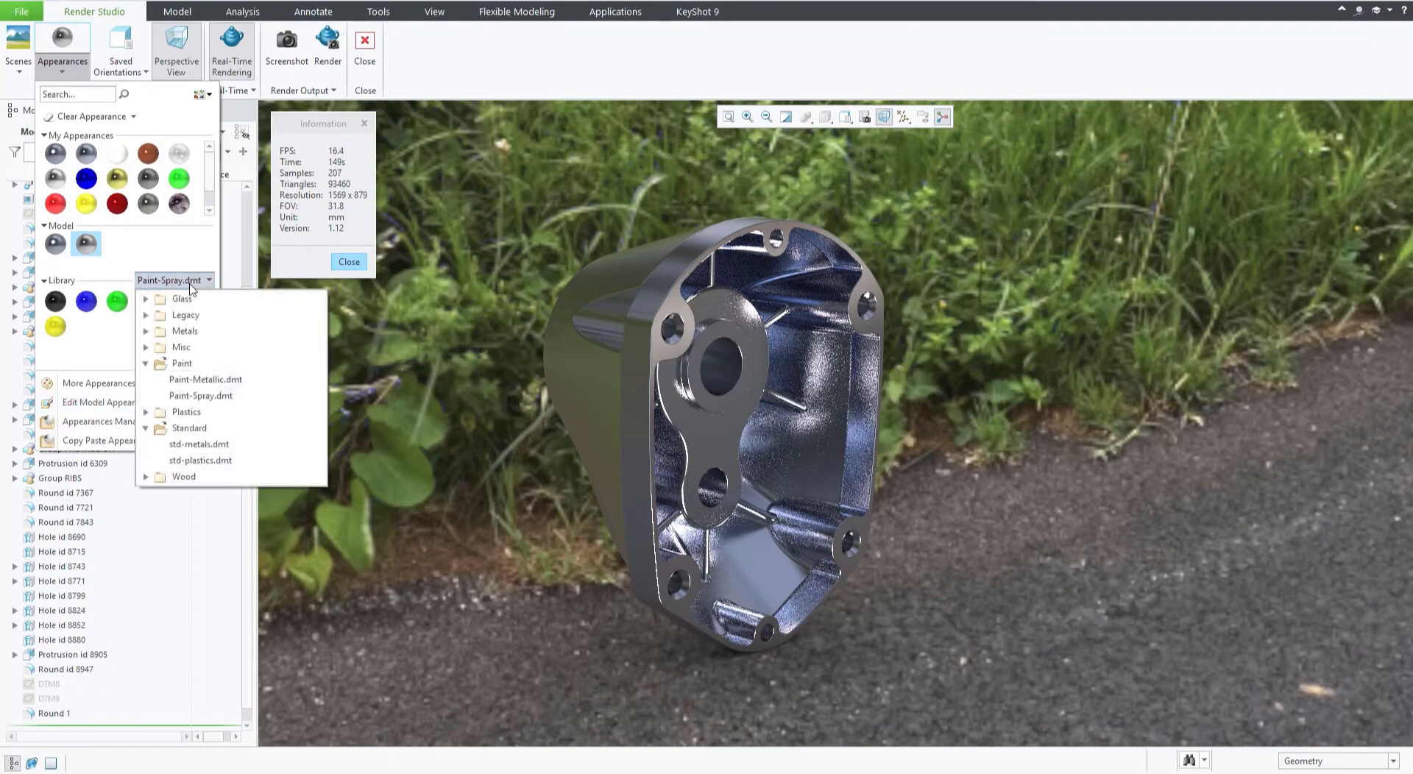
click(213, 382)
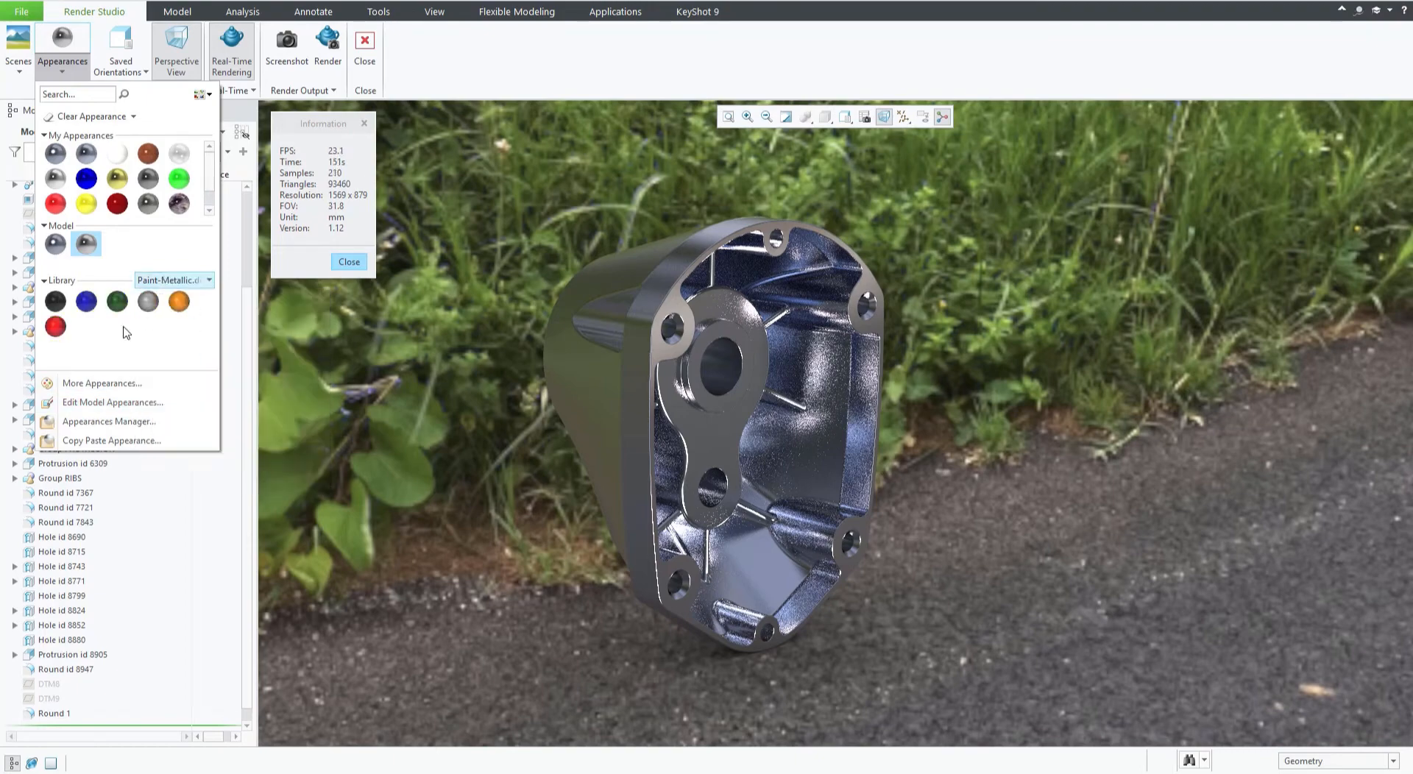
Apply paint-metallic-orange to an inner wall surface of the housing.
mouse_move(147, 311)
click(184, 300)
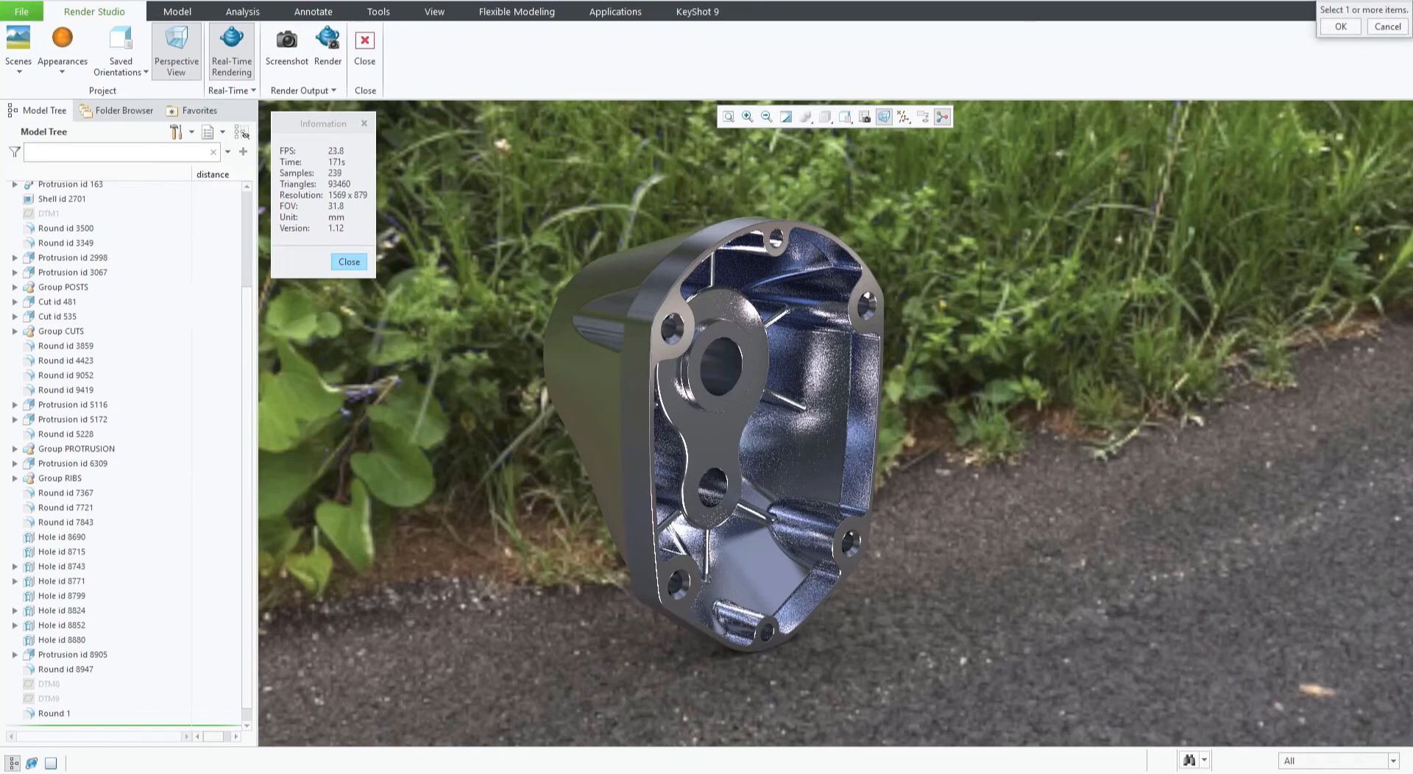
drag(1358, 2, 1083, 319)
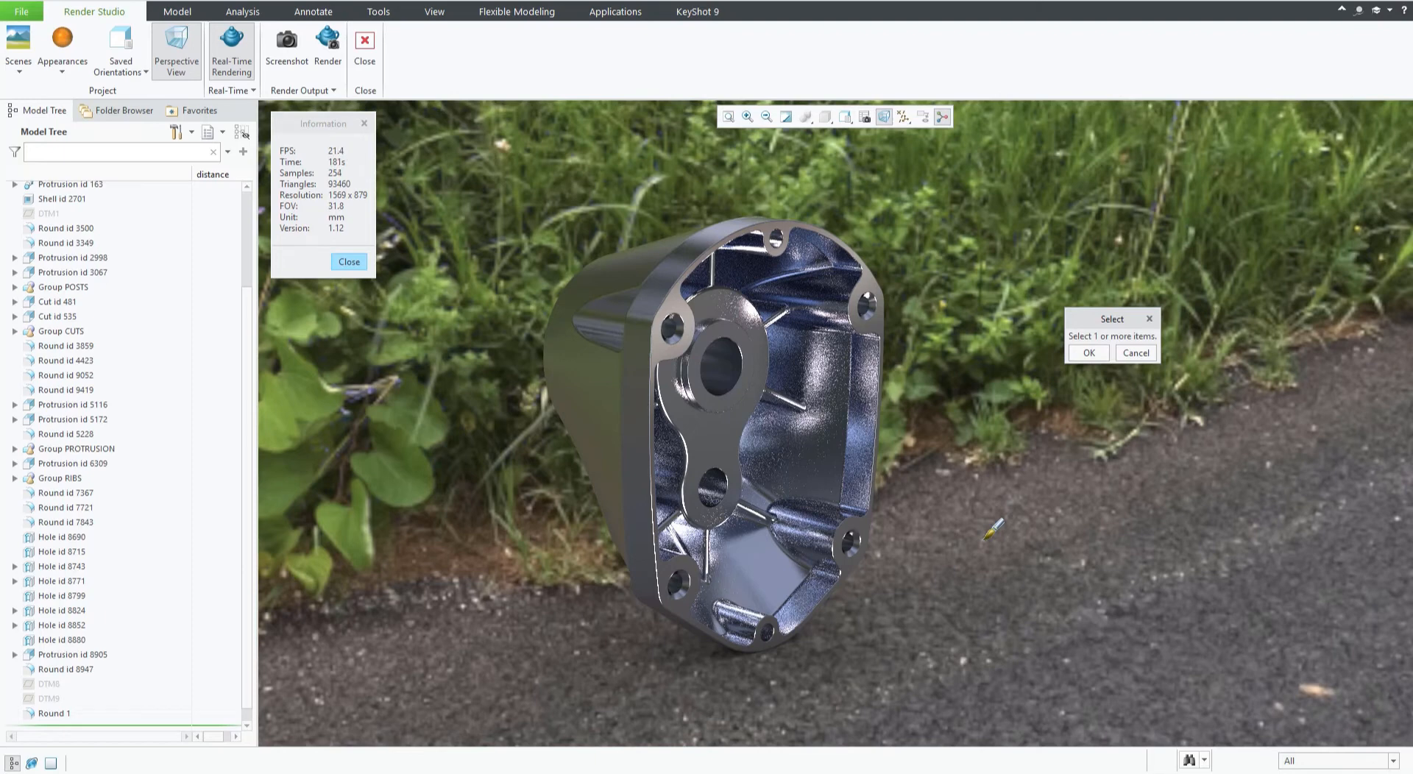
click(799, 449)
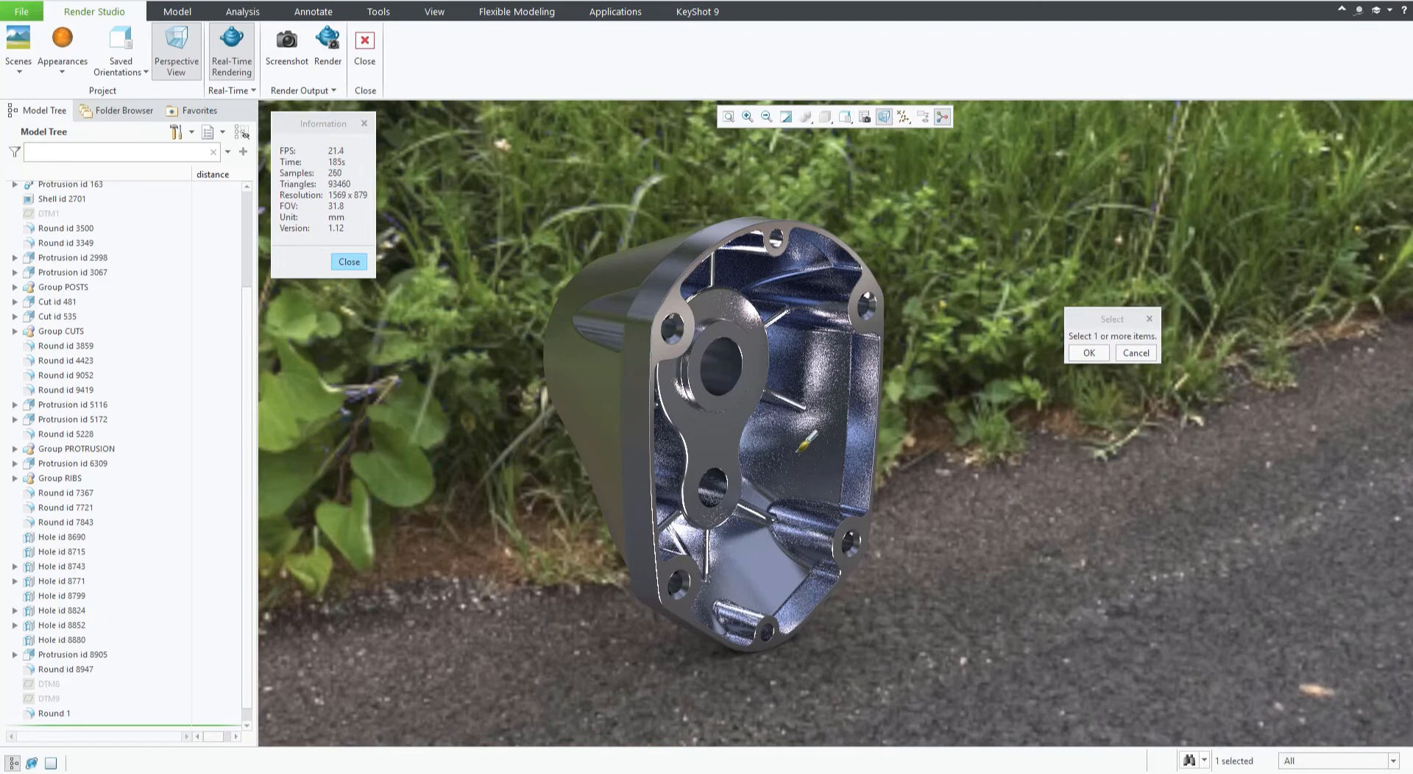
click(1089, 353)
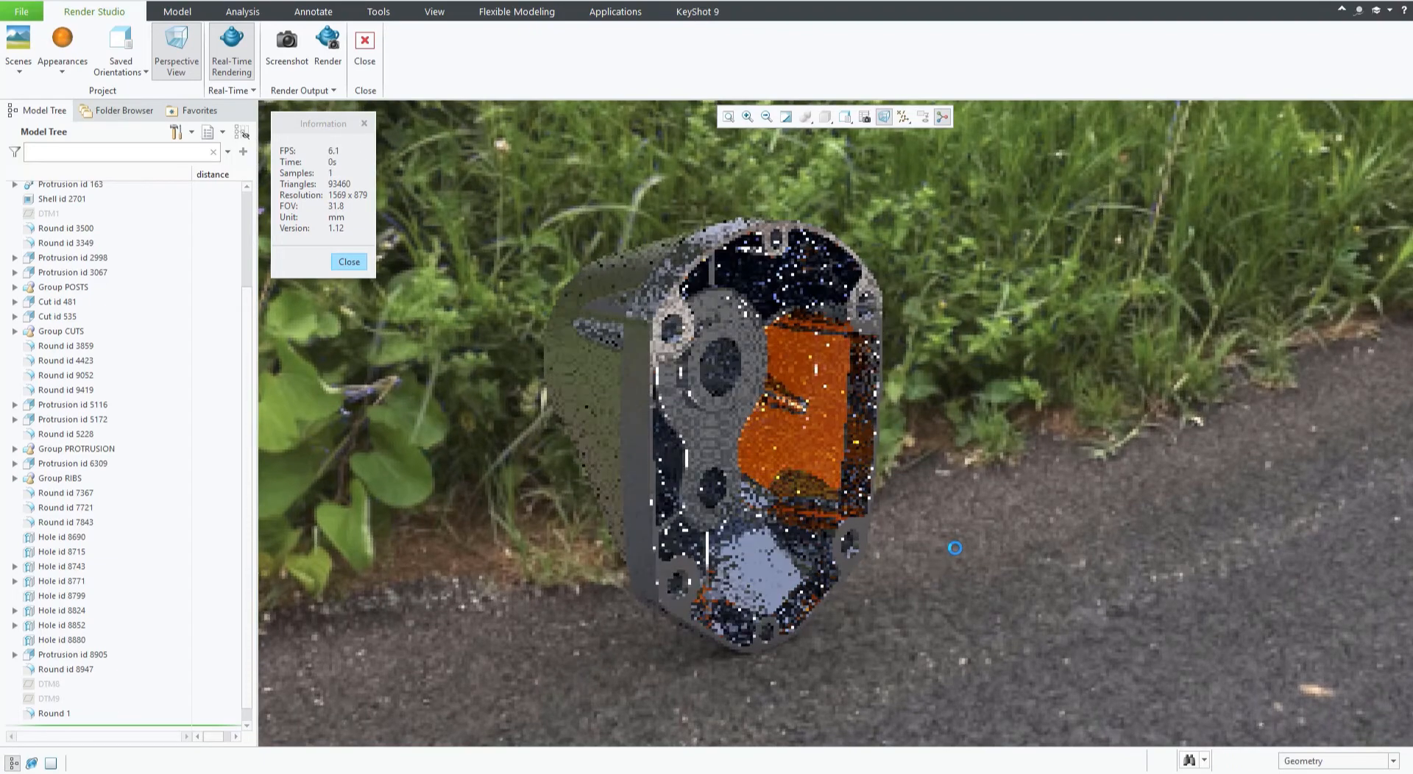
Apply paint-metallic-orange to more inner faces, including the ring around the central bore.
middle_drag(962, 553, 783, 426)
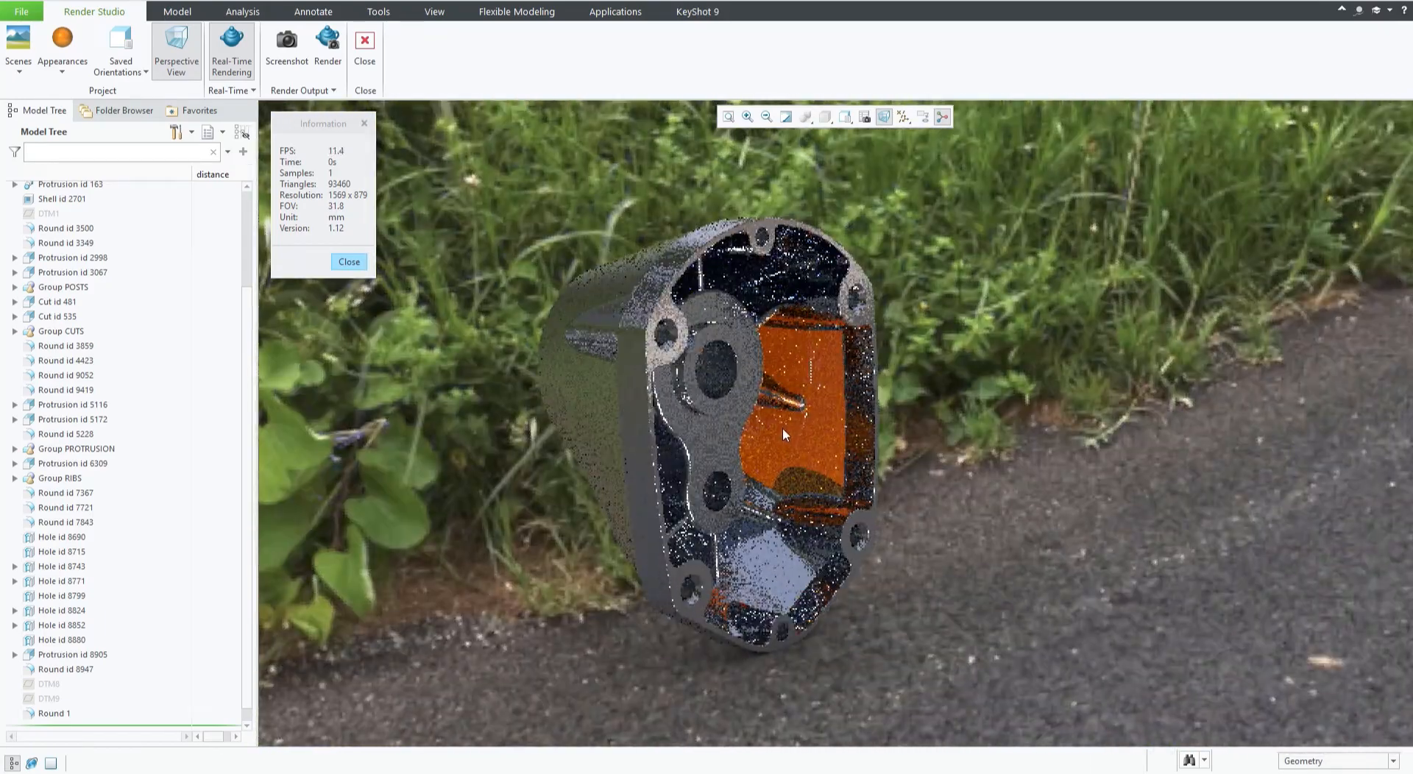
mouse_move(803, 365)
middle_down()
mouse_move(857, 378)
mouse_move(798, 366)
middle_up()
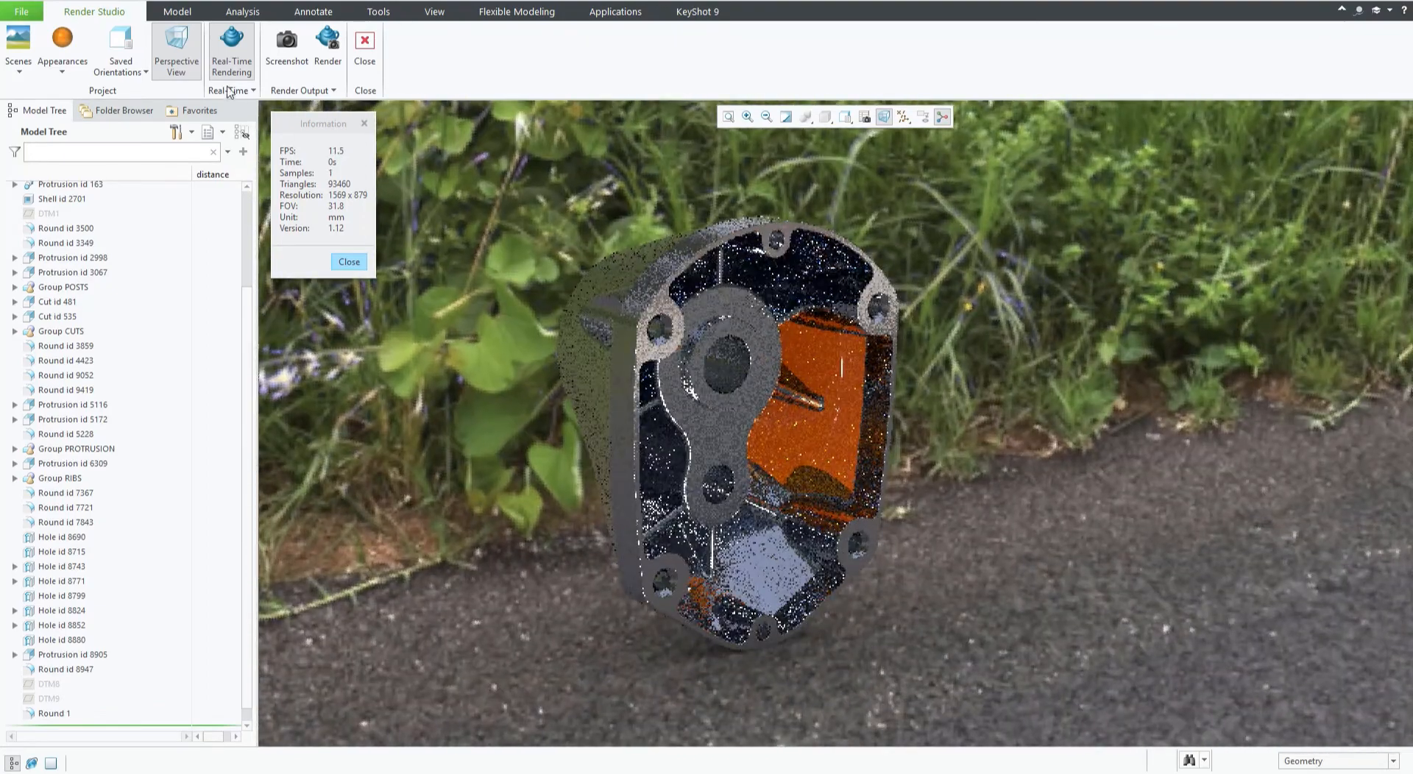
click(75, 75)
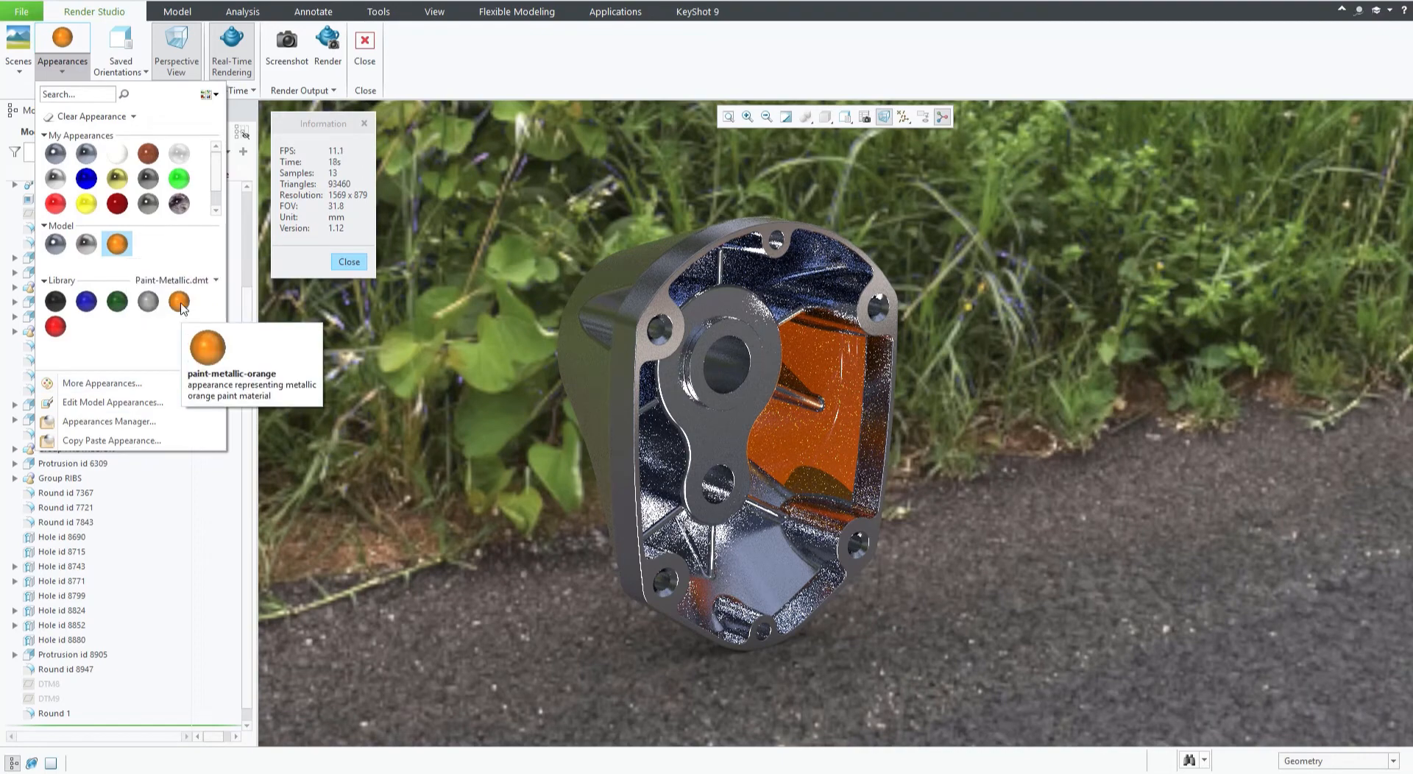
click(180, 302)
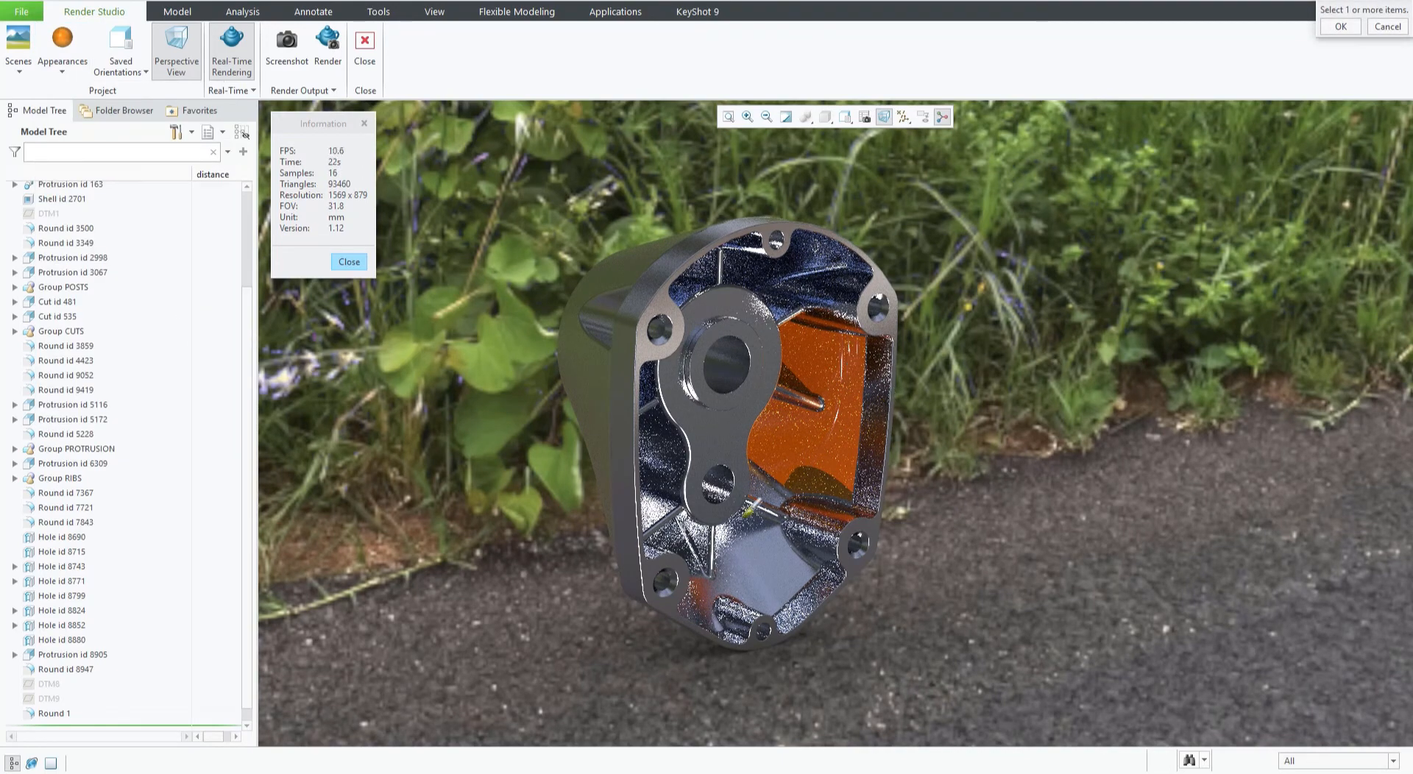
click(754, 561)
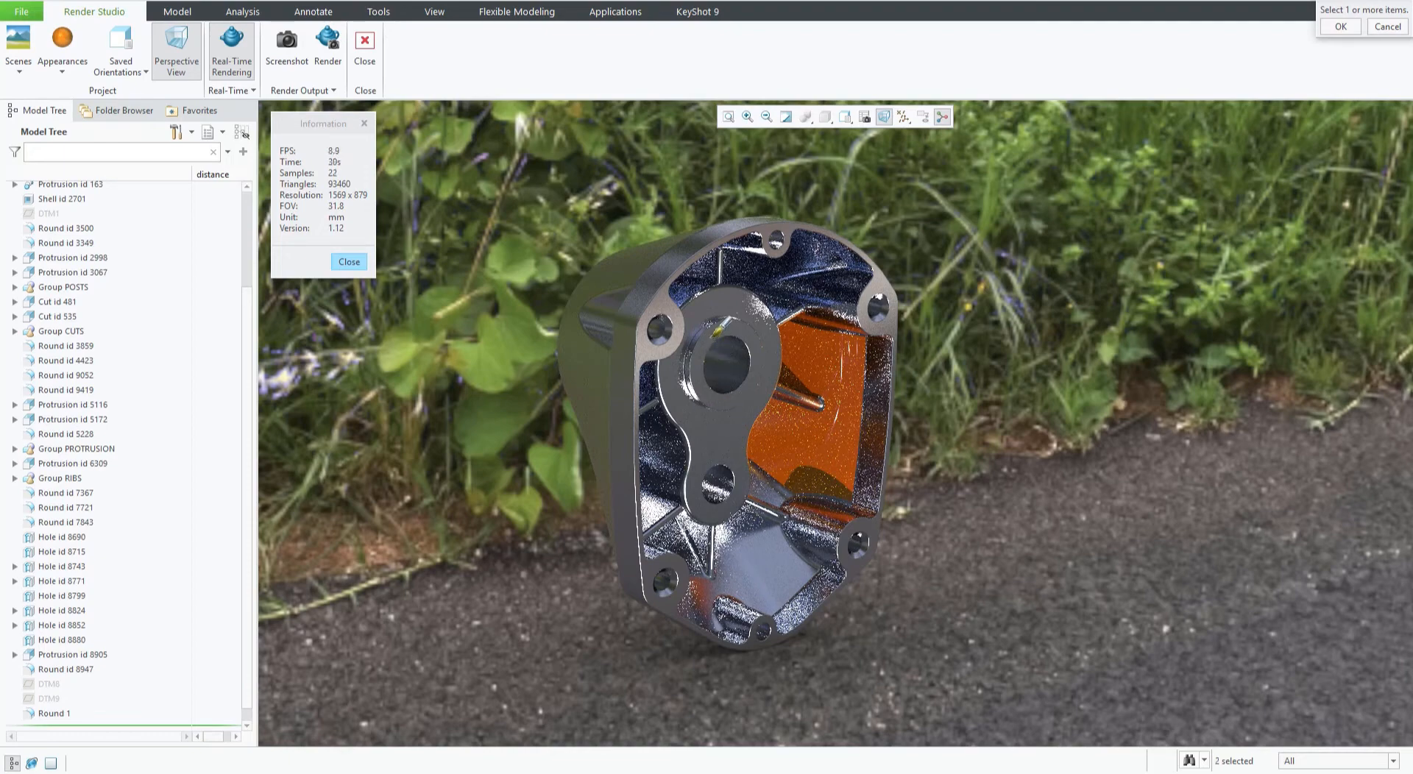
click(1340, 27)
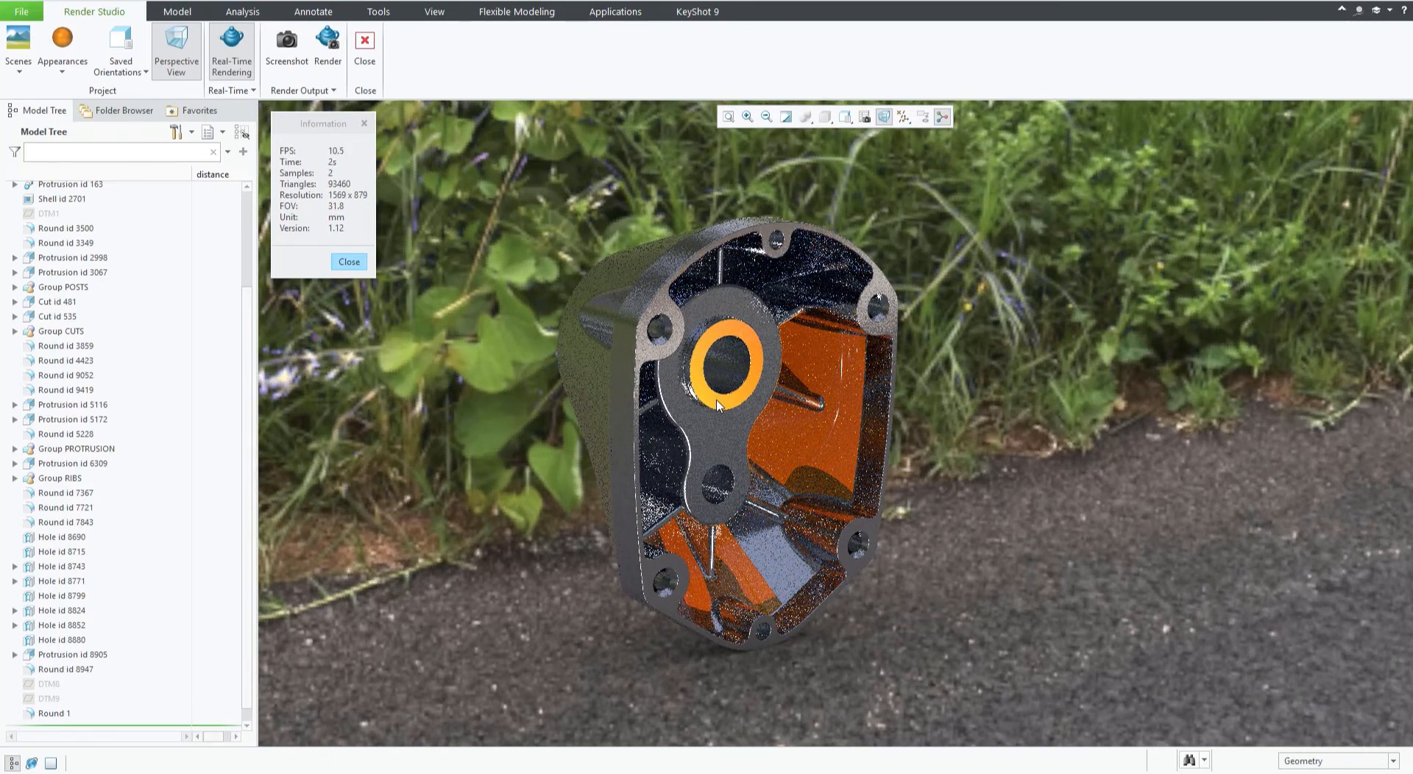
Clear the appearance from the three orange-painted faces.
click(64, 72)
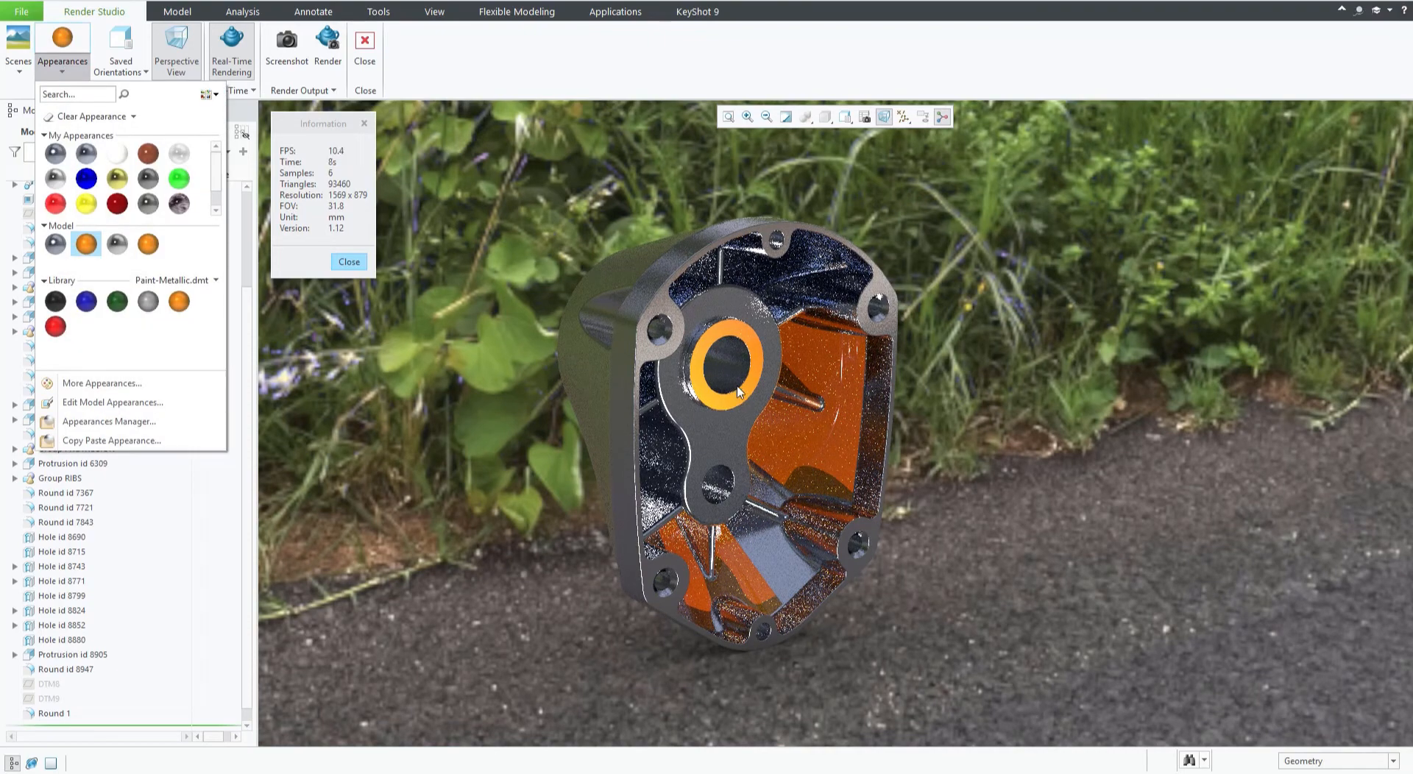
click(113, 120)
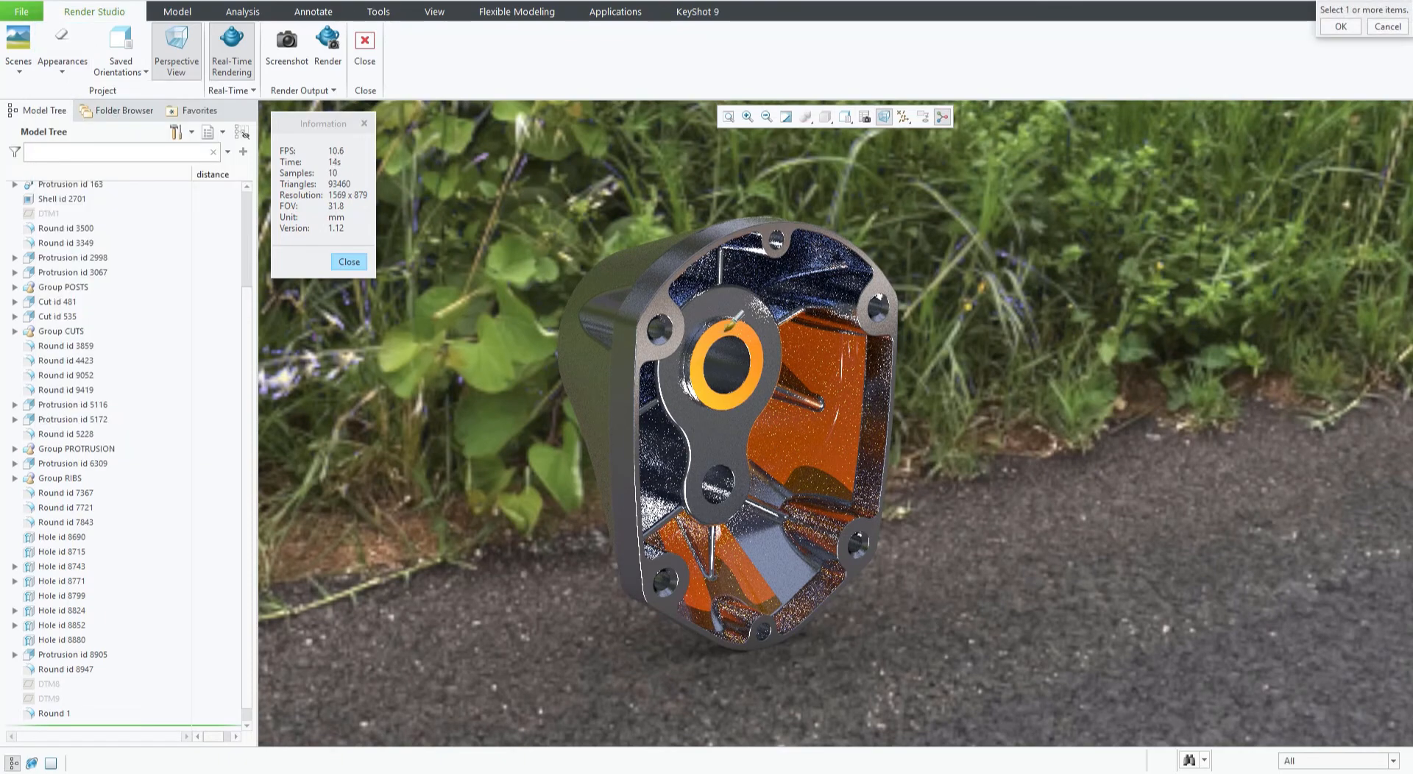
click(729, 324)
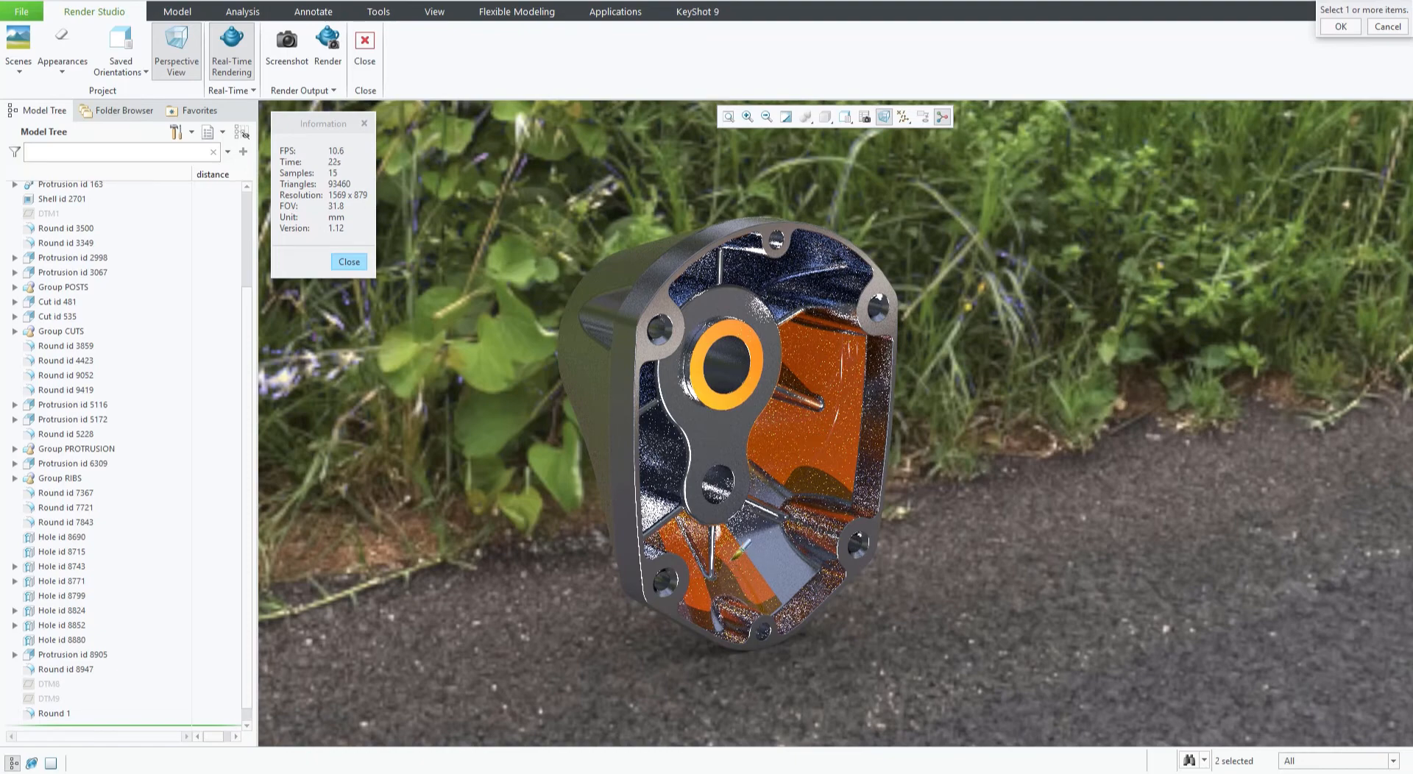
click(1340, 27)
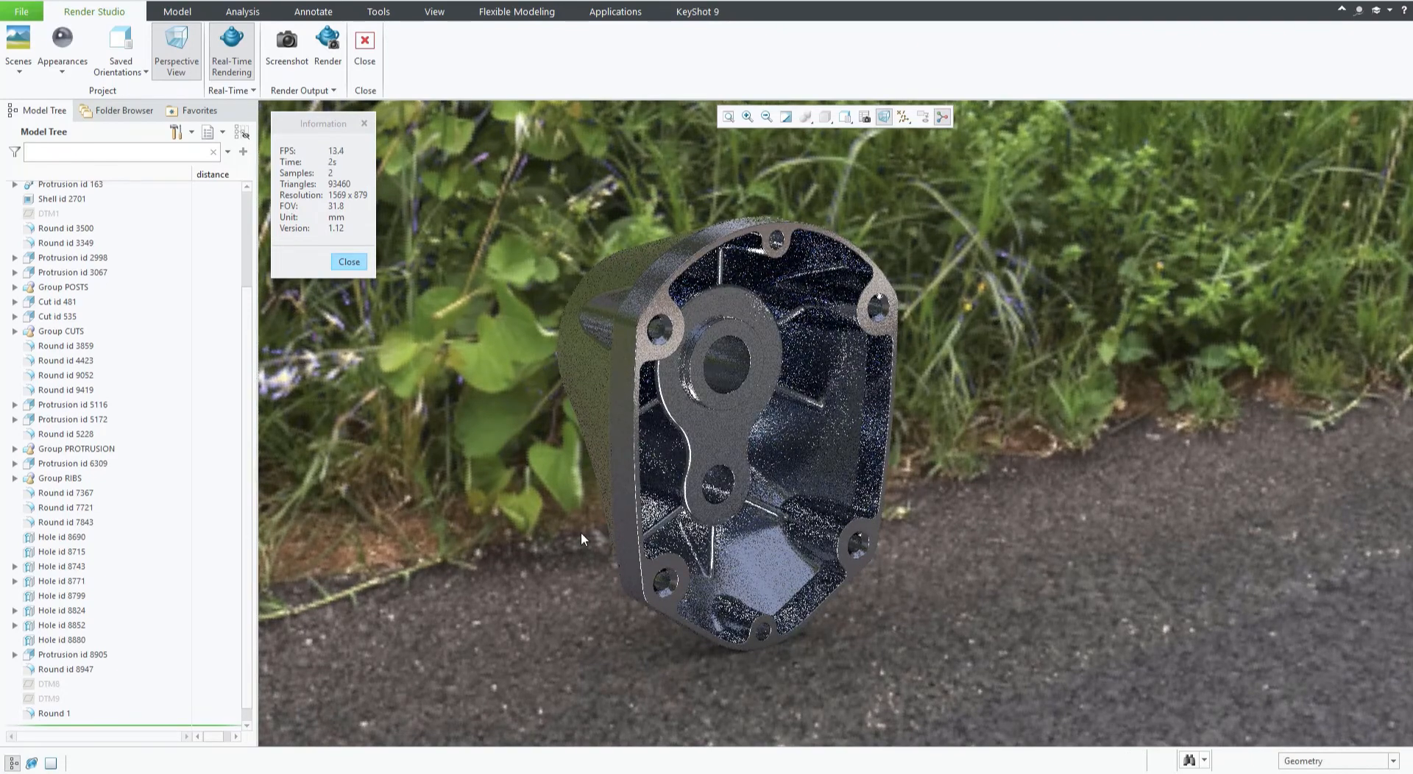
Apply paint-metallic-blue to the entire GEARBOX_FRONT.PRT part.
click(60, 75)
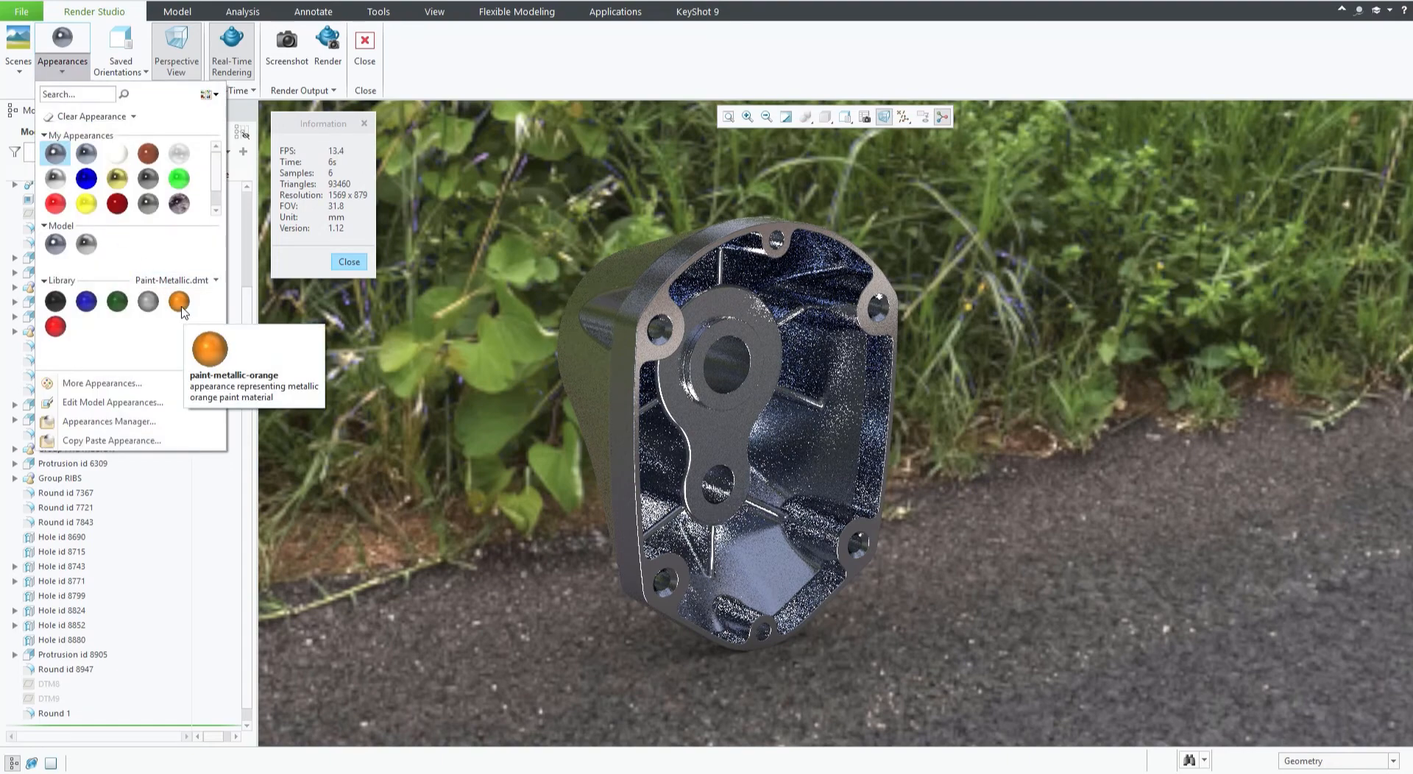
click(86, 303)
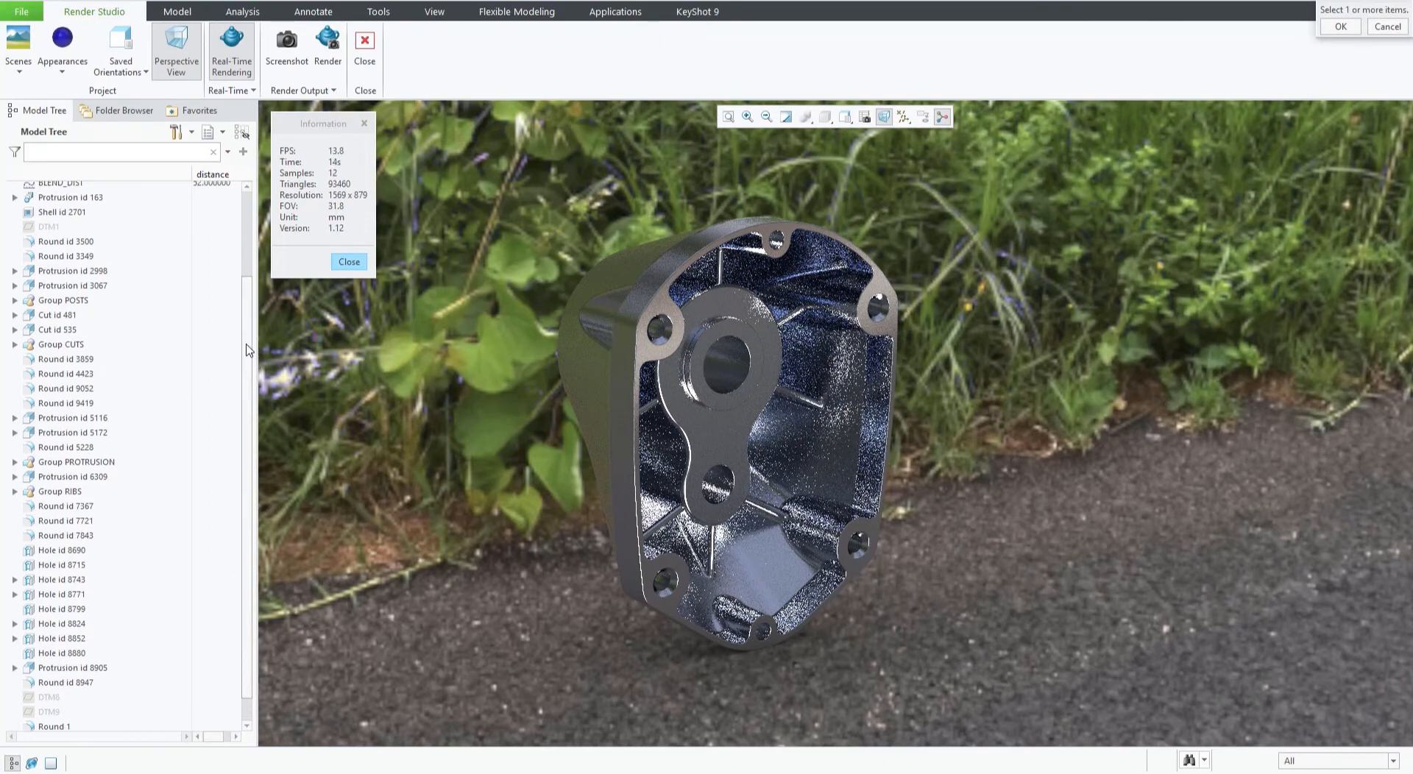
drag(246, 365, 238, 227)
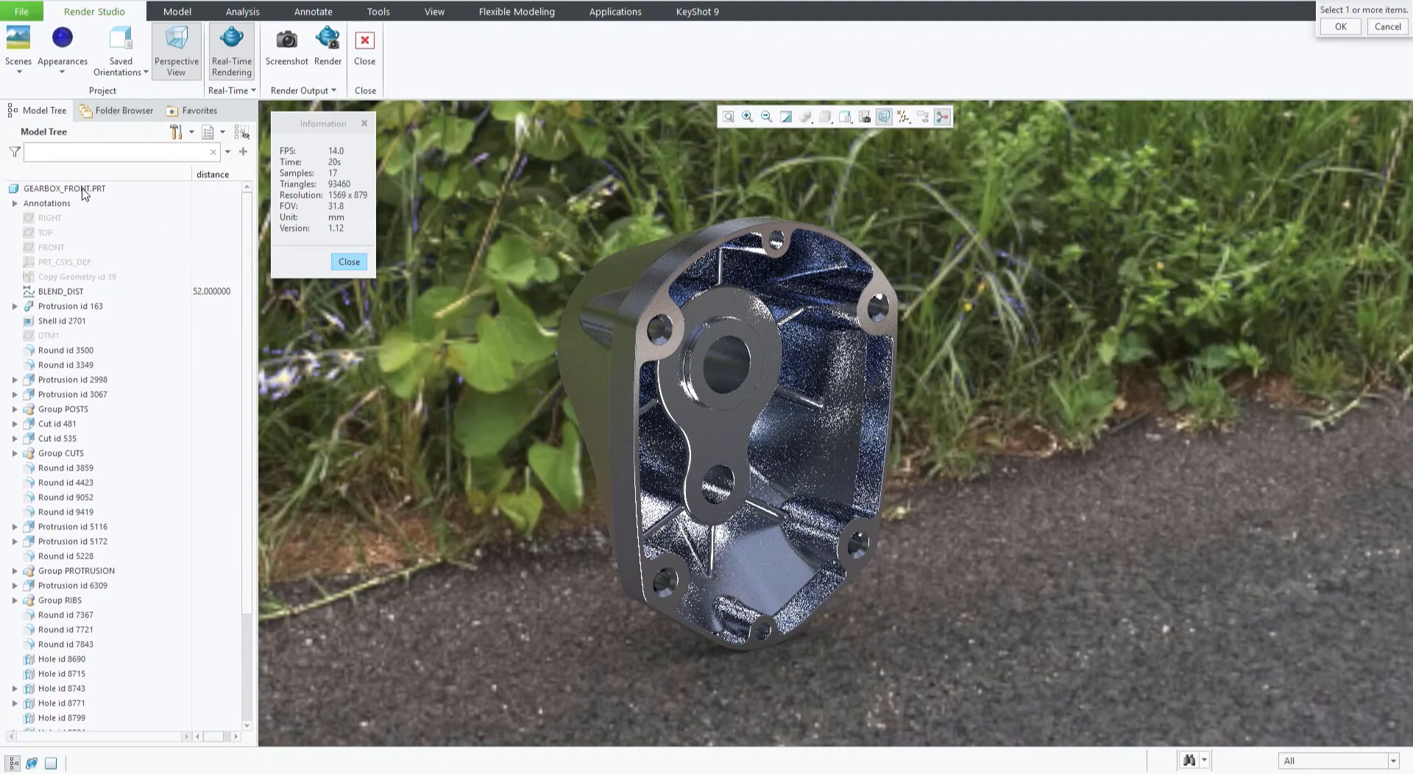
click(84, 193)
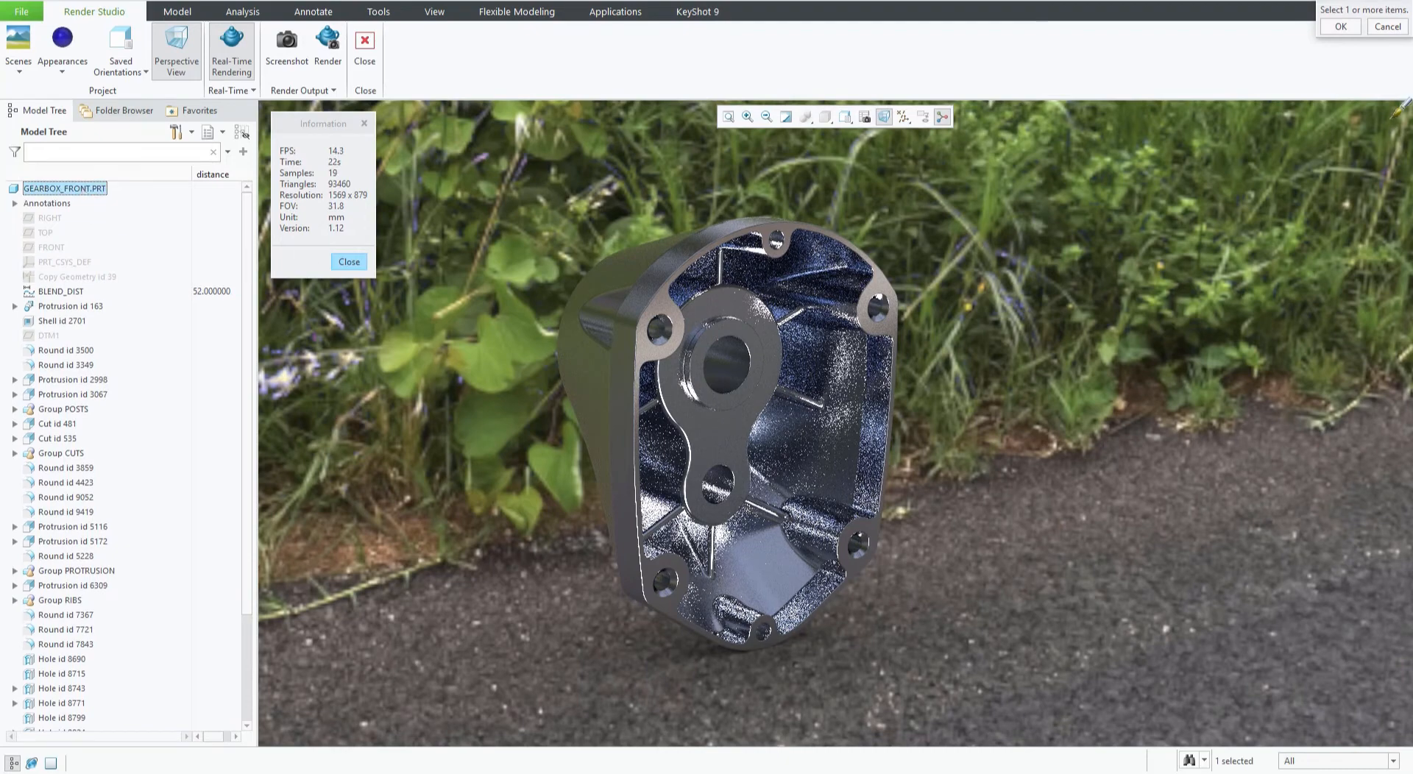
click(1340, 27)
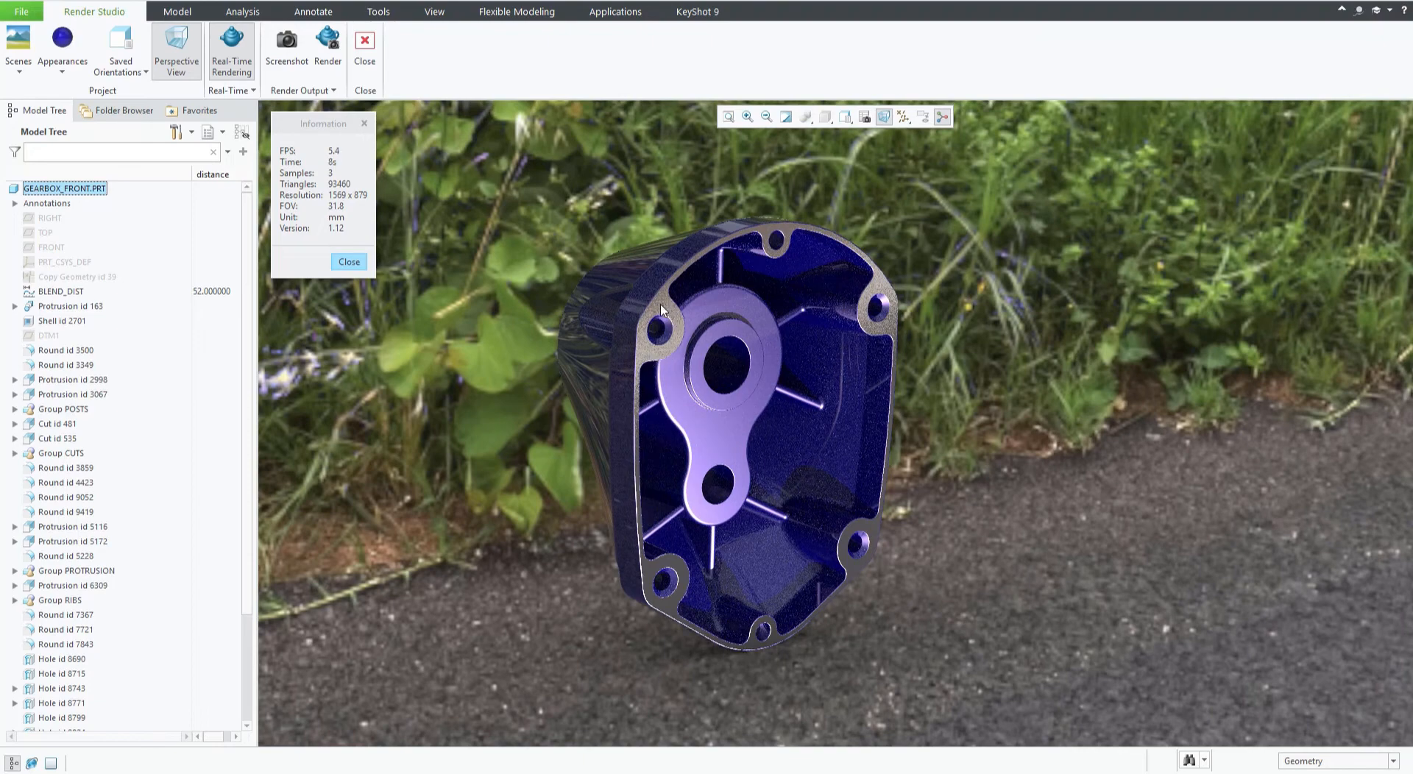
Apply paint-metallic-red to the housing's front flange face.
click(55, 75)
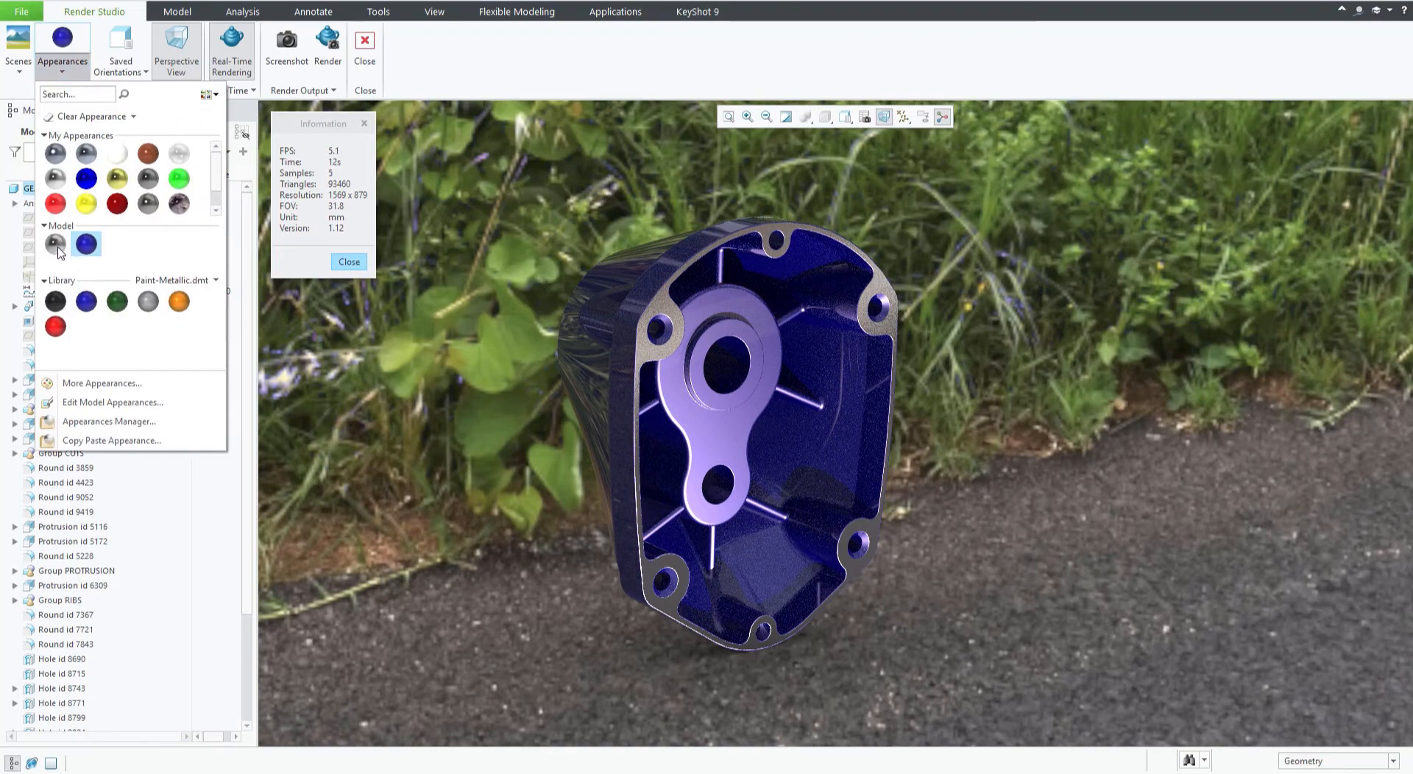
mouse_move(57, 250)
click(56, 326)
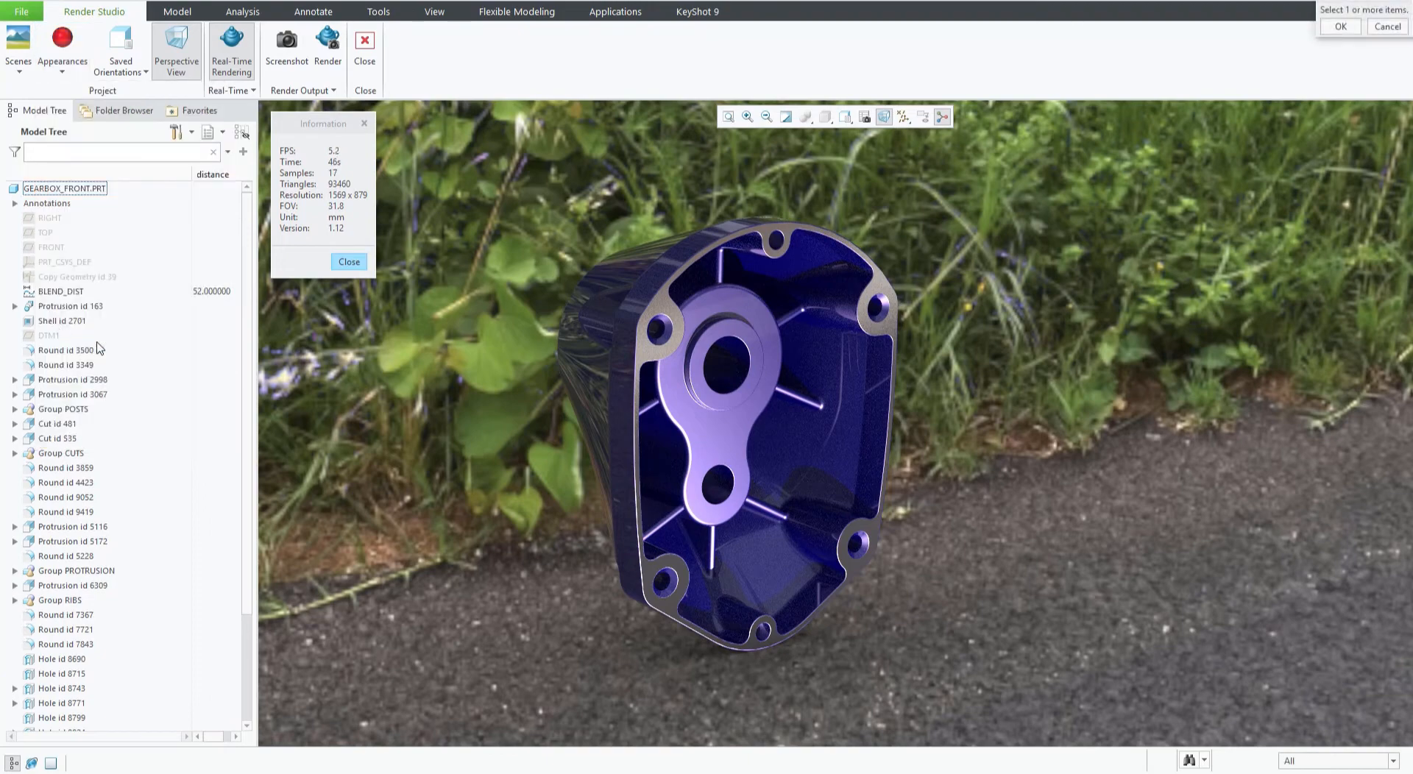
click(657, 337)
click(1340, 27)
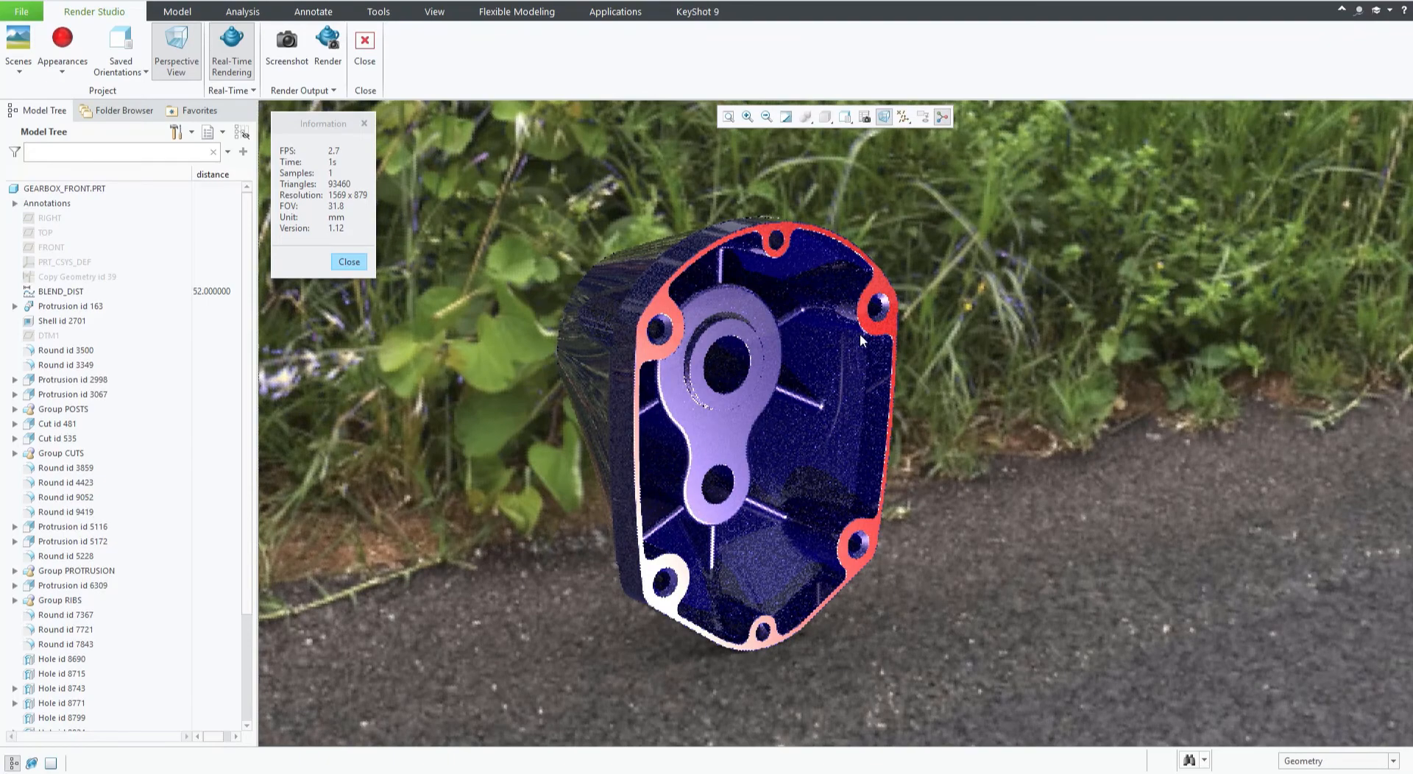
middle_drag(801, 404, 780, 376)
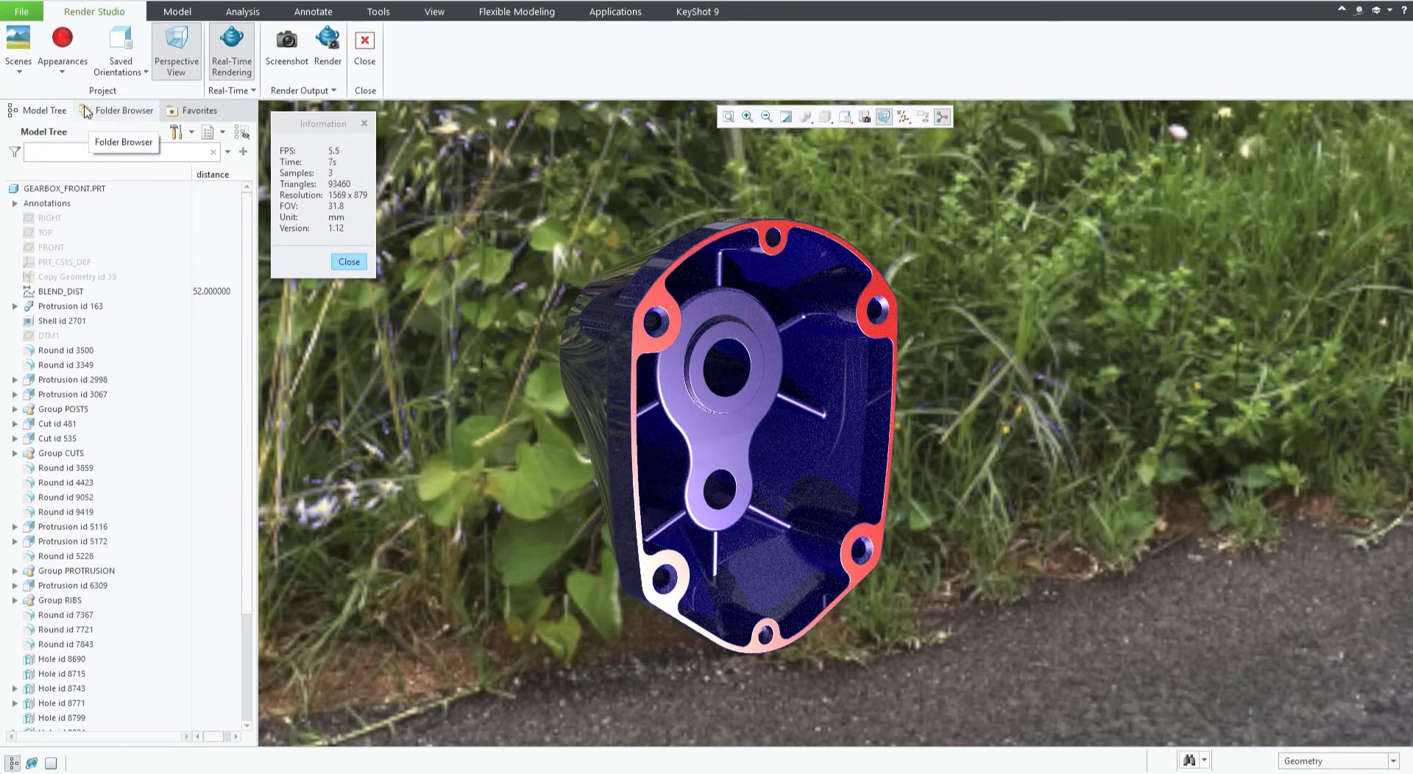
Edit the paint-metallic-blue model appearance and set its base colour to dark purple (H 277.2, S 62.3, V 44.0).
click(66, 77)
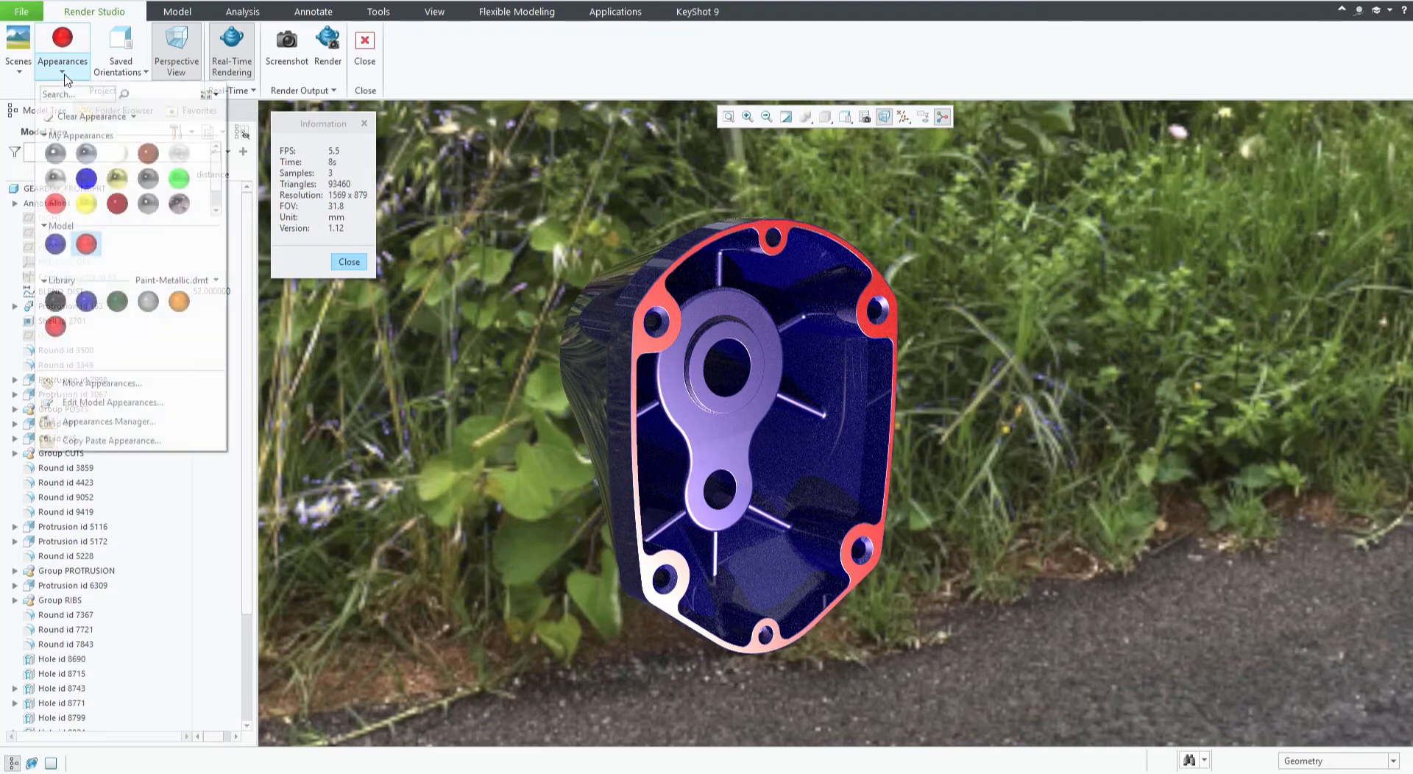
click(57, 249)
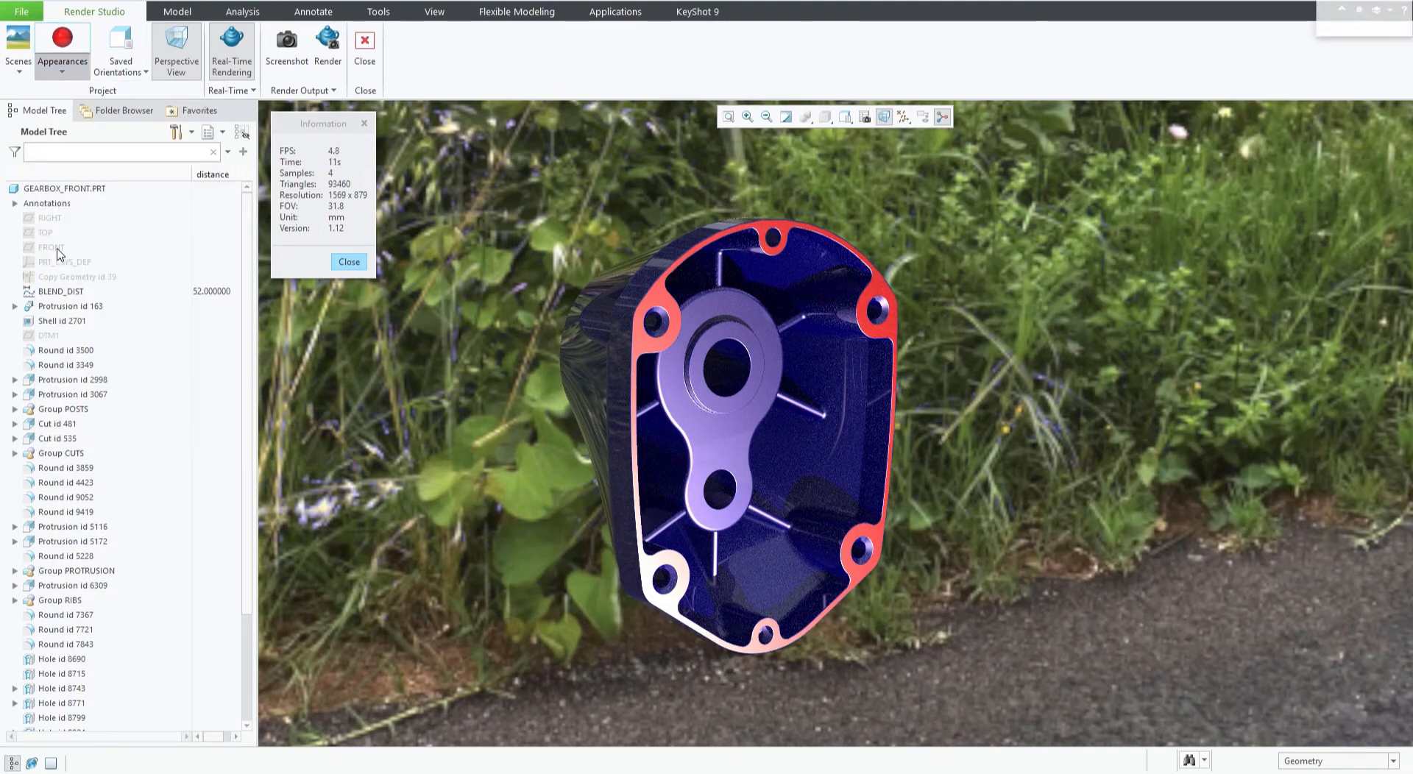
click(64, 71)
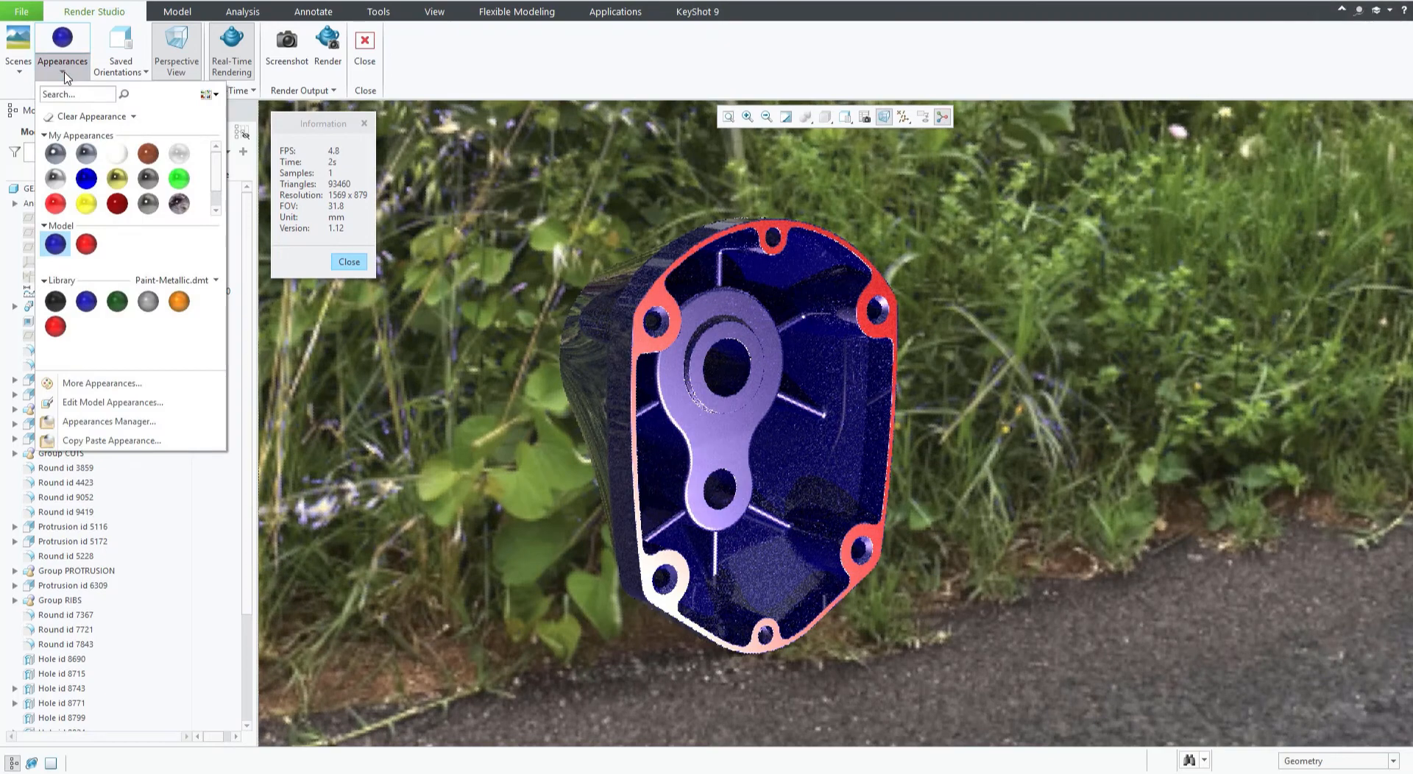
right_click(57, 246)
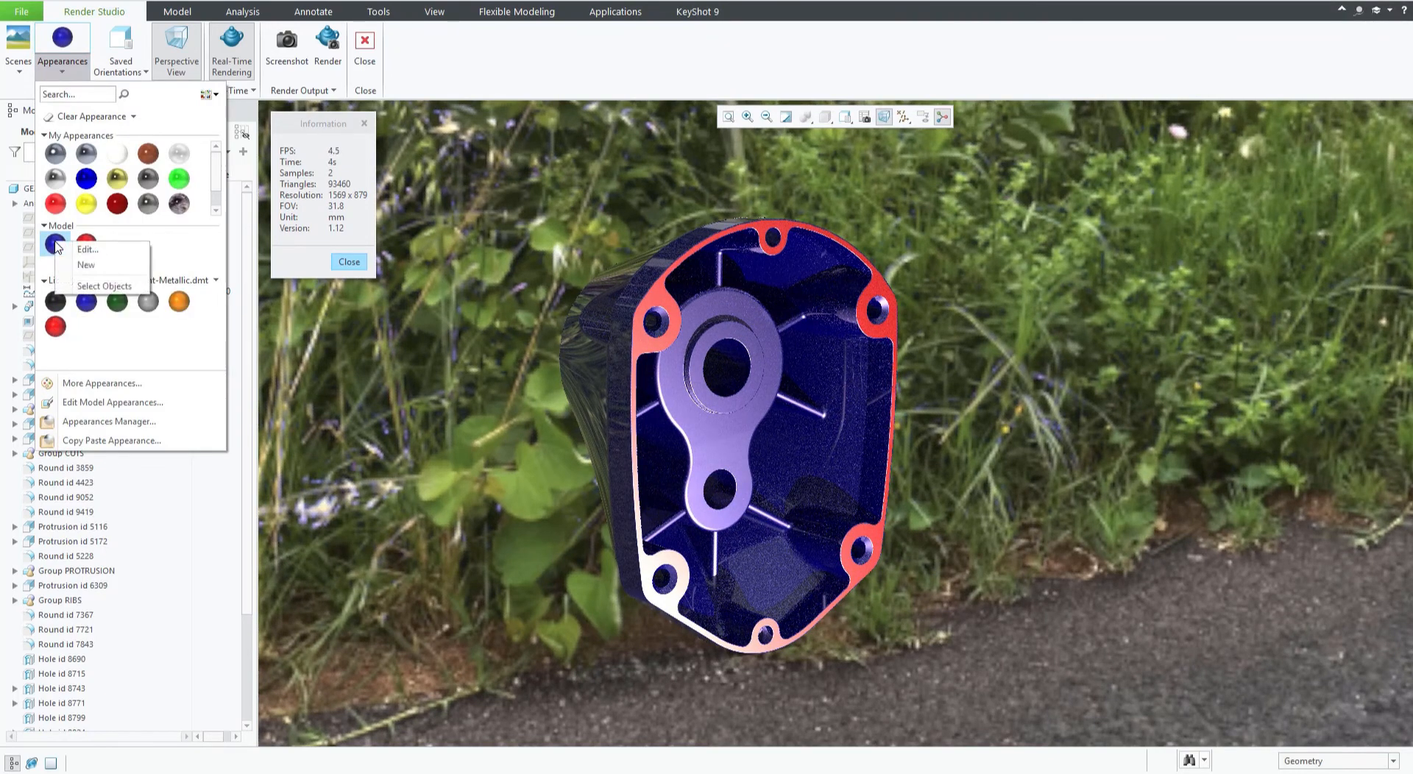
click(87, 250)
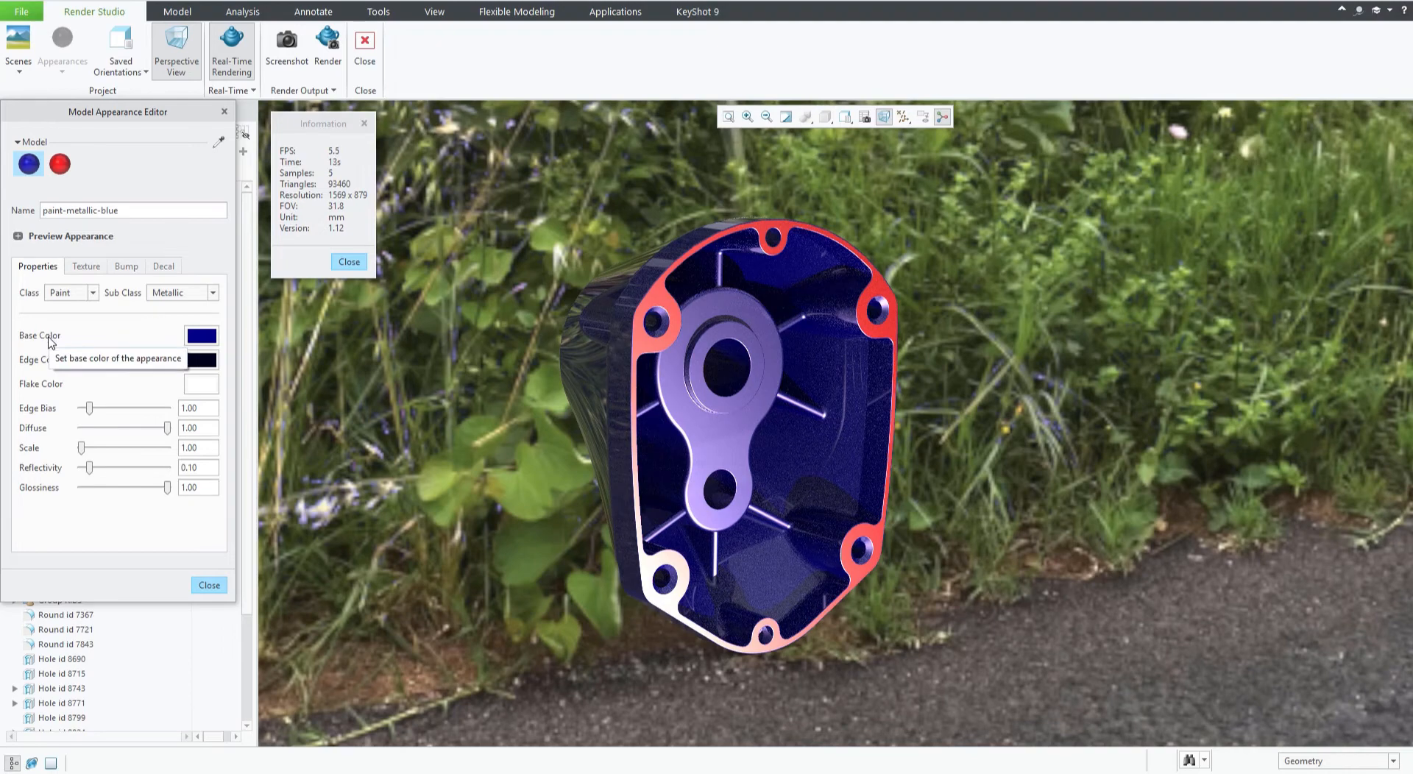
click(204, 337)
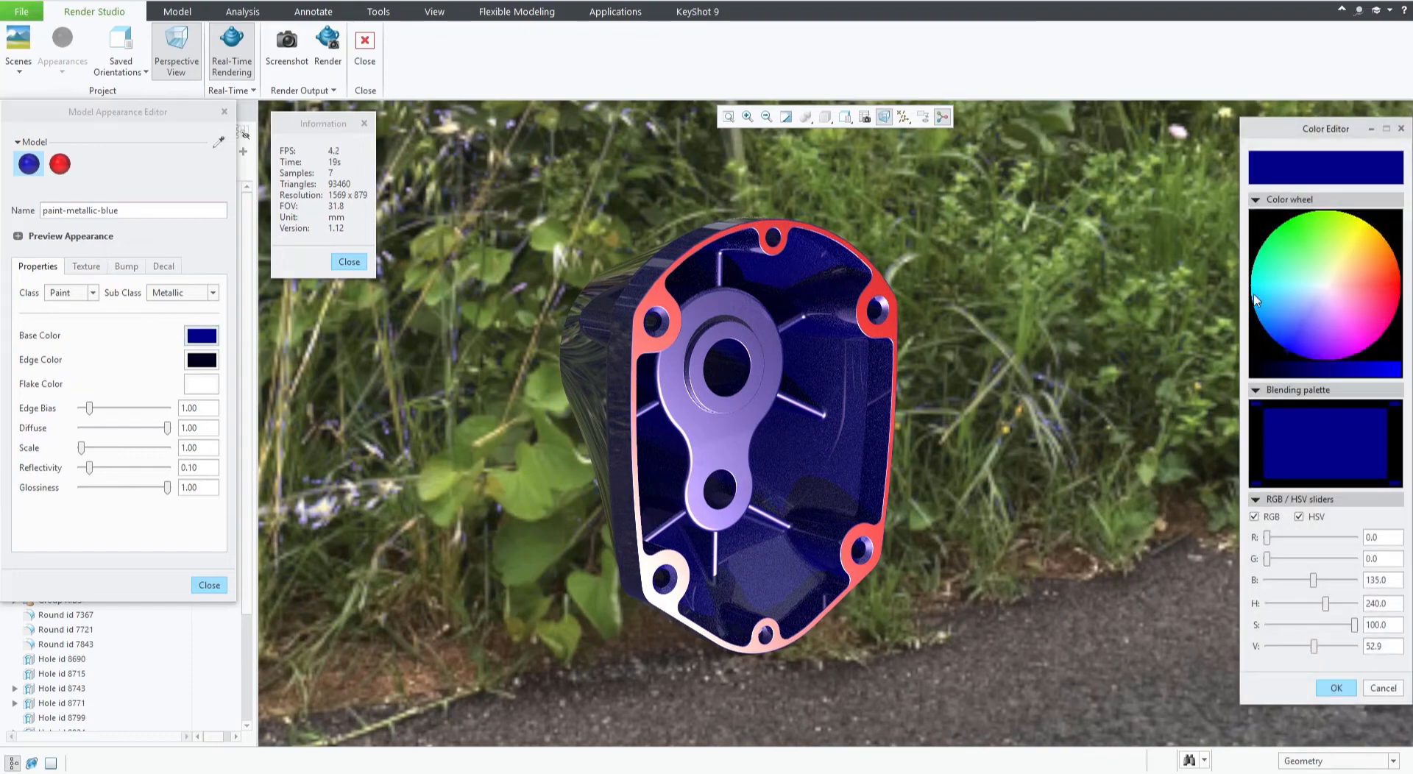
drag(1321, 132, 1064, 150)
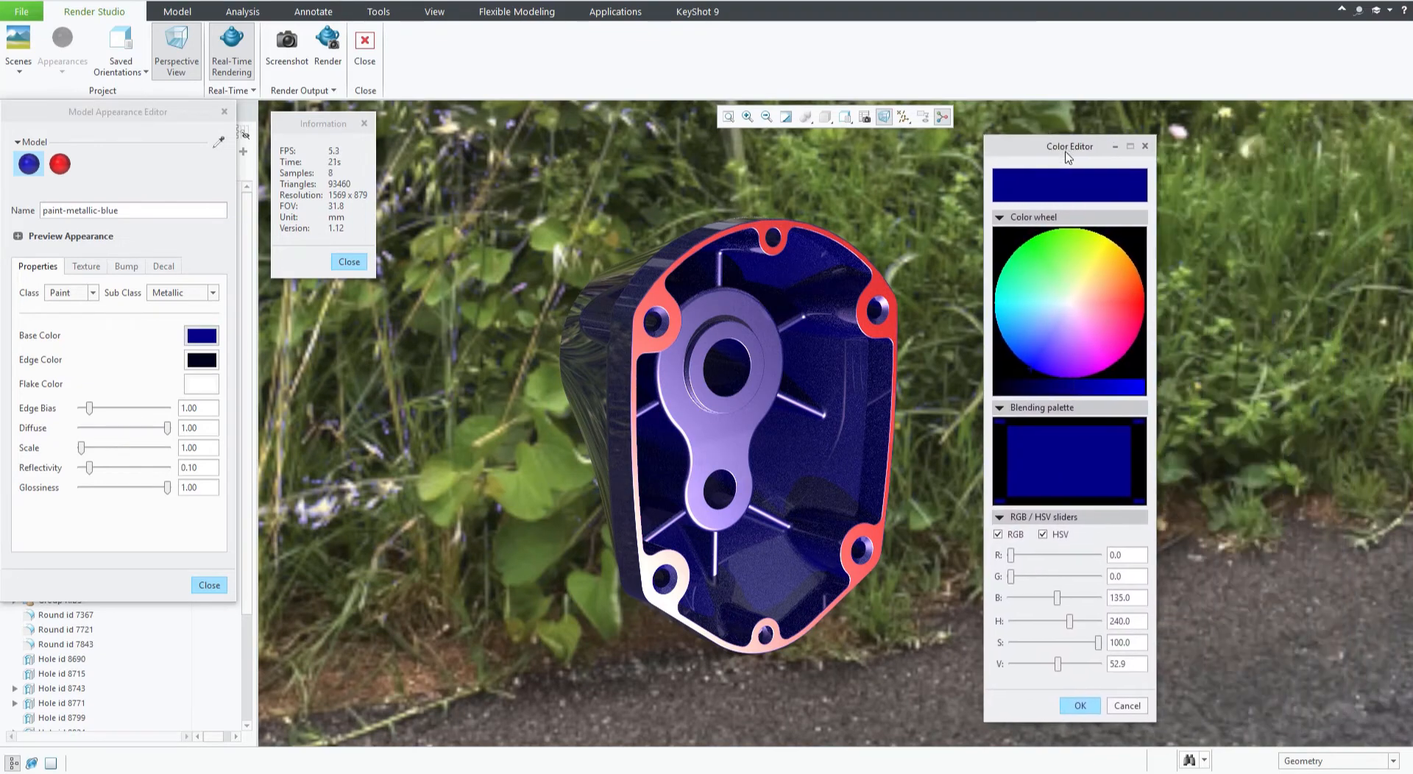
click(1069, 331)
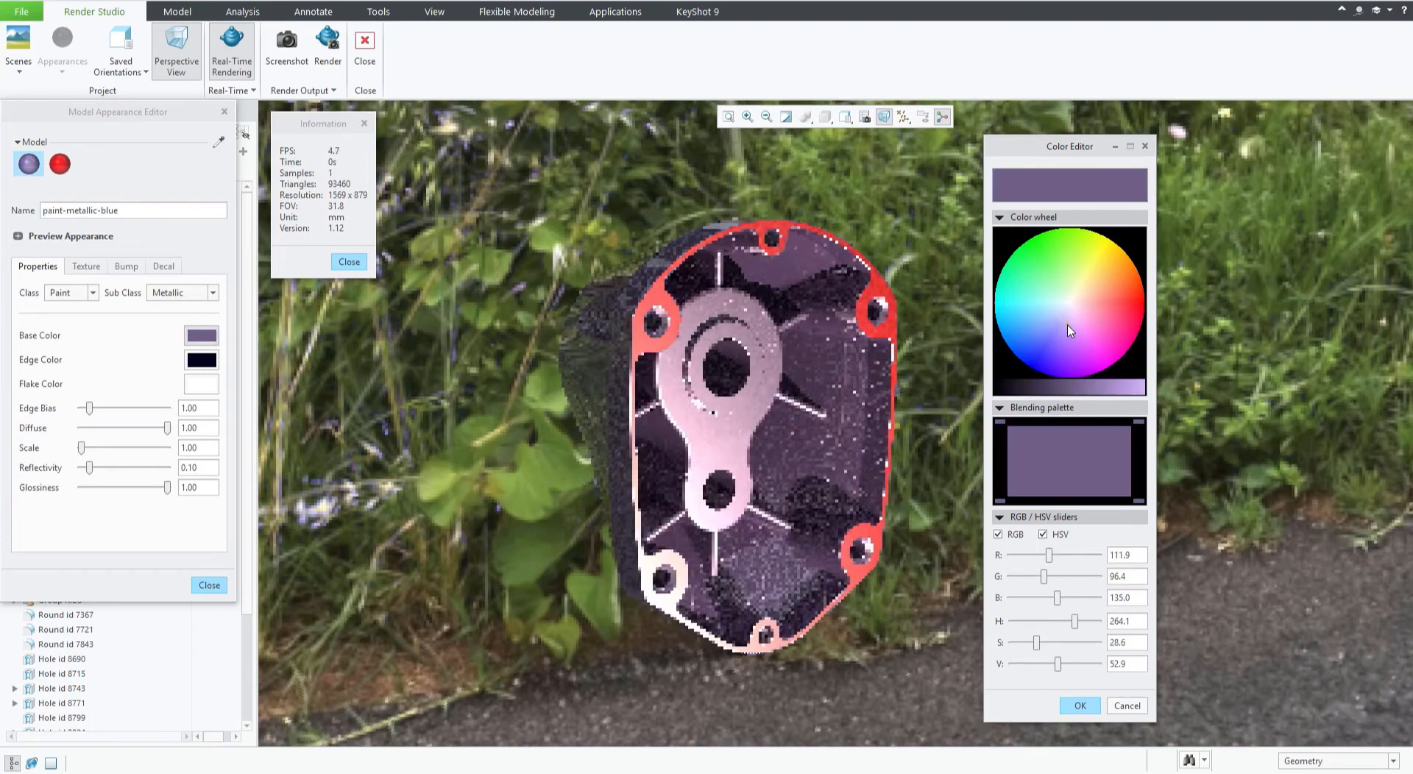
click(1071, 335)
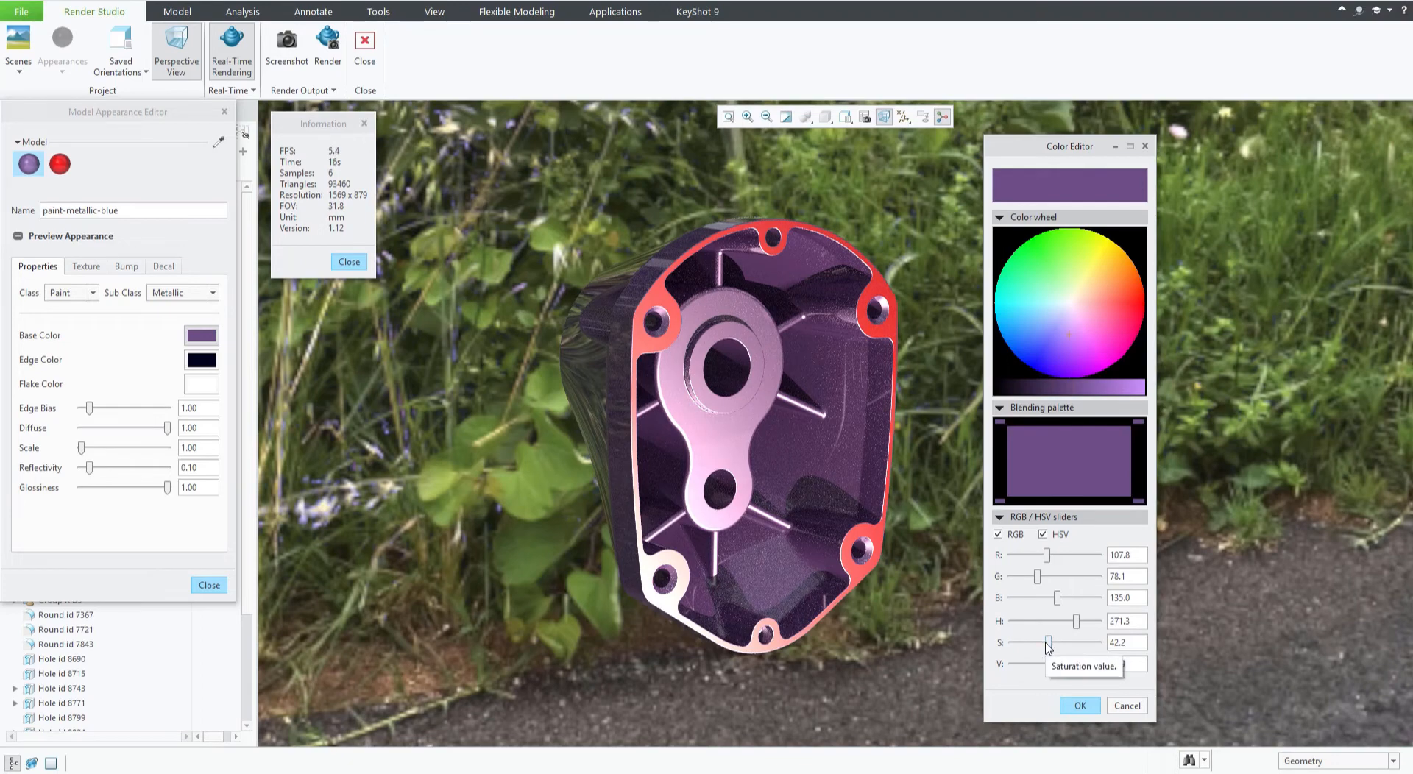
drag(1049, 644, 1095, 664)
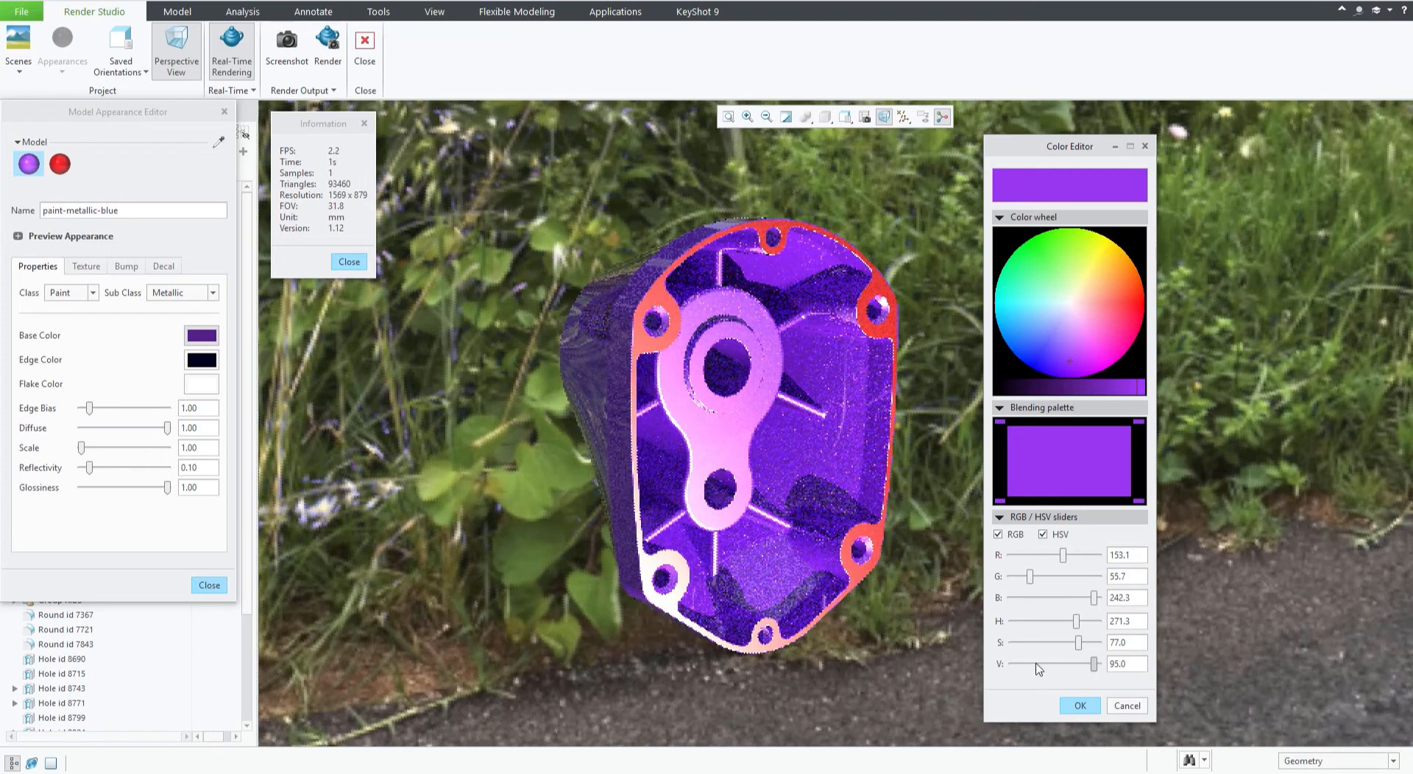
drag(1029, 664, 1053, 665)
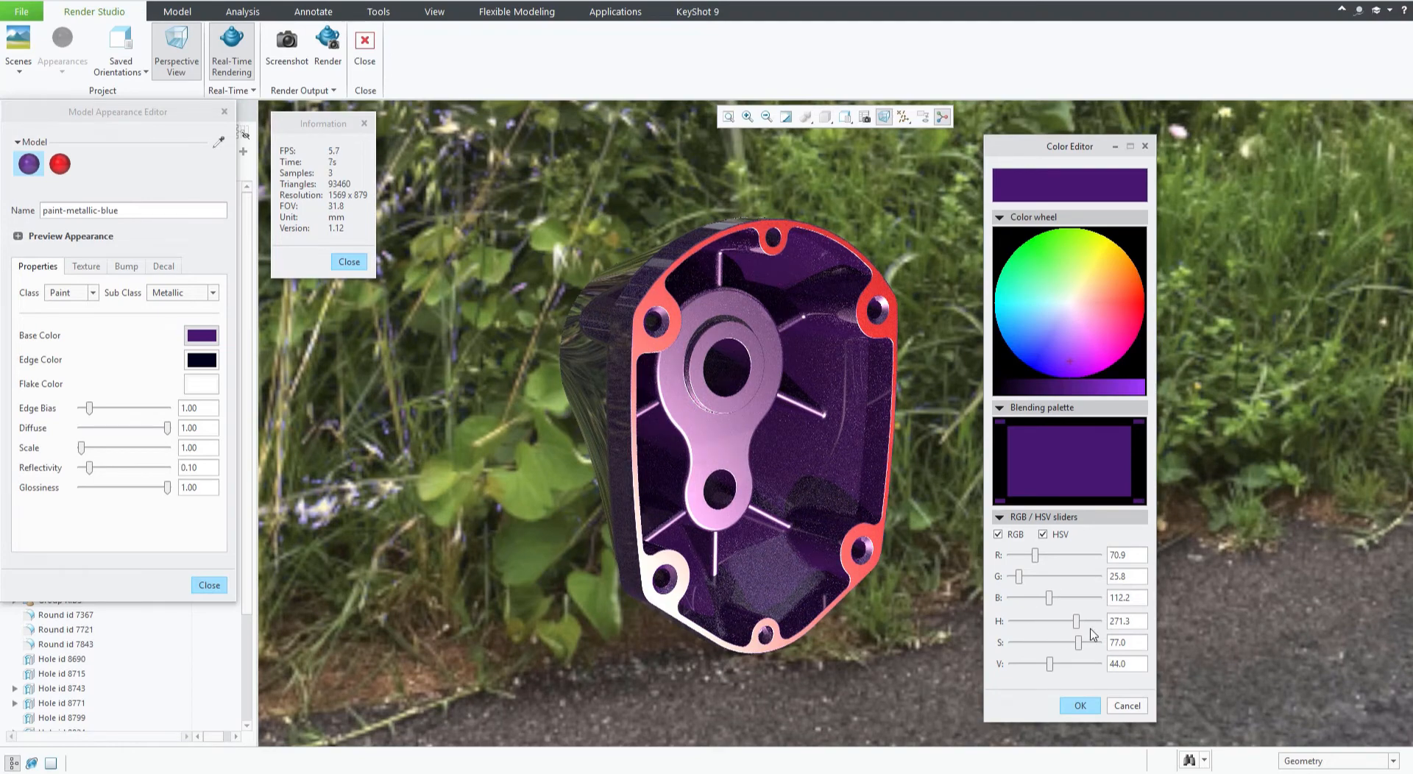
drag(1072, 624, 1013, 624)
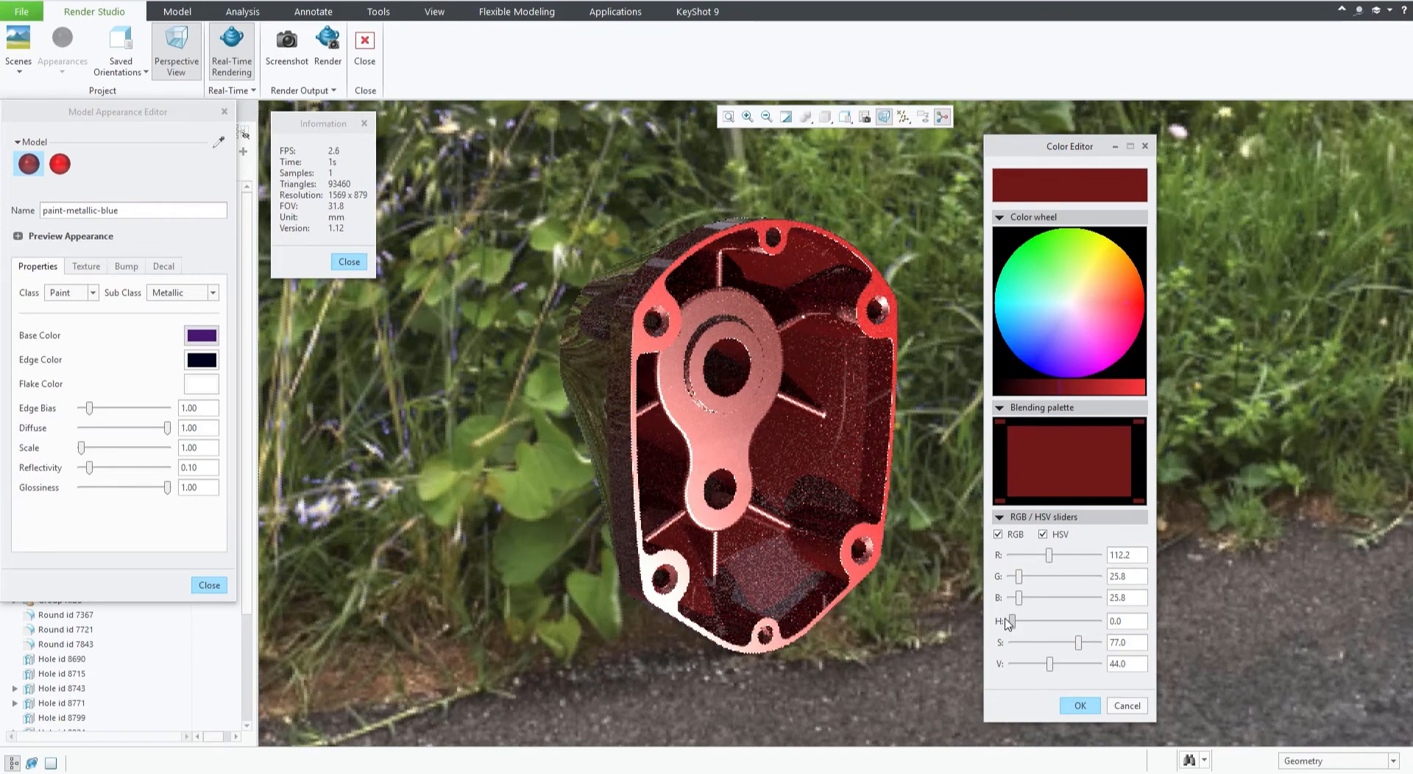
drag(1009, 623, 1054, 625)
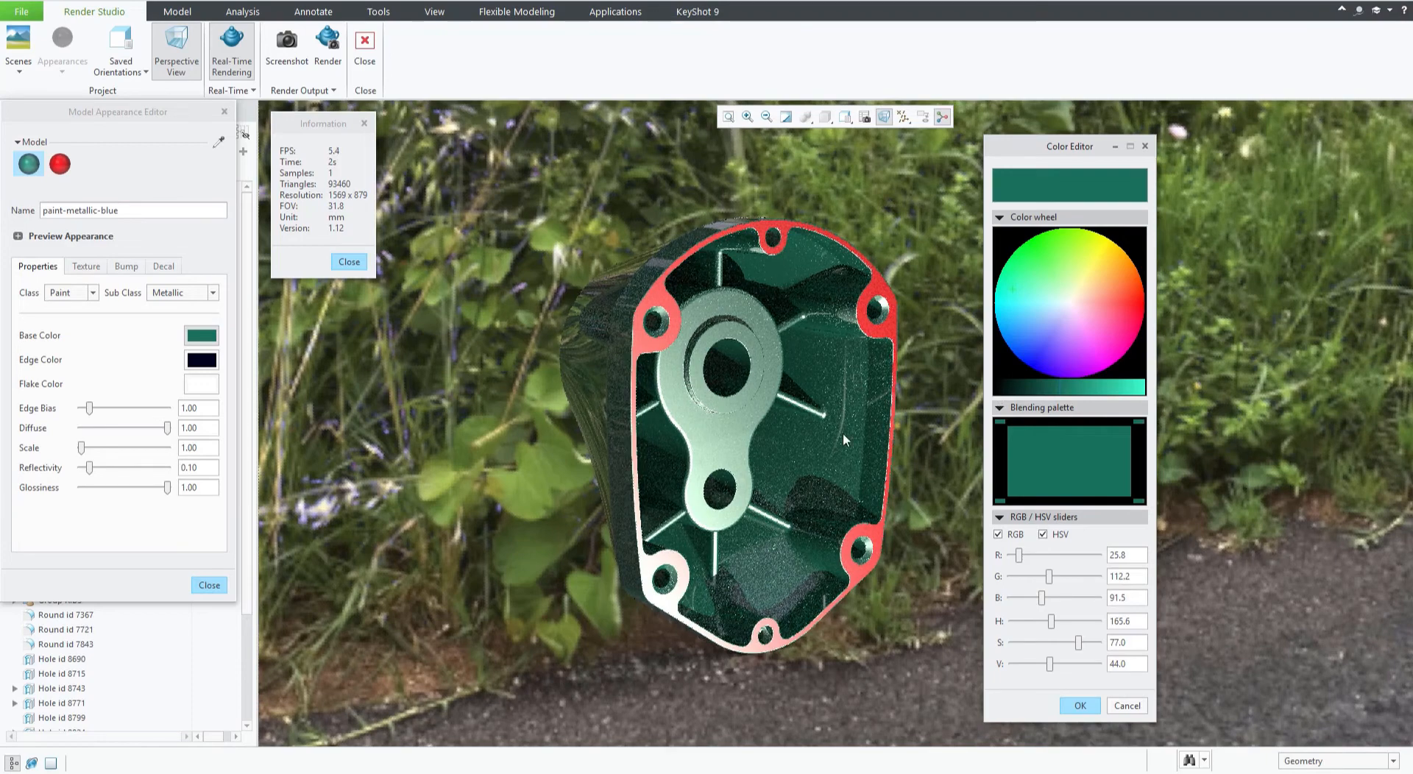
click(1074, 347)
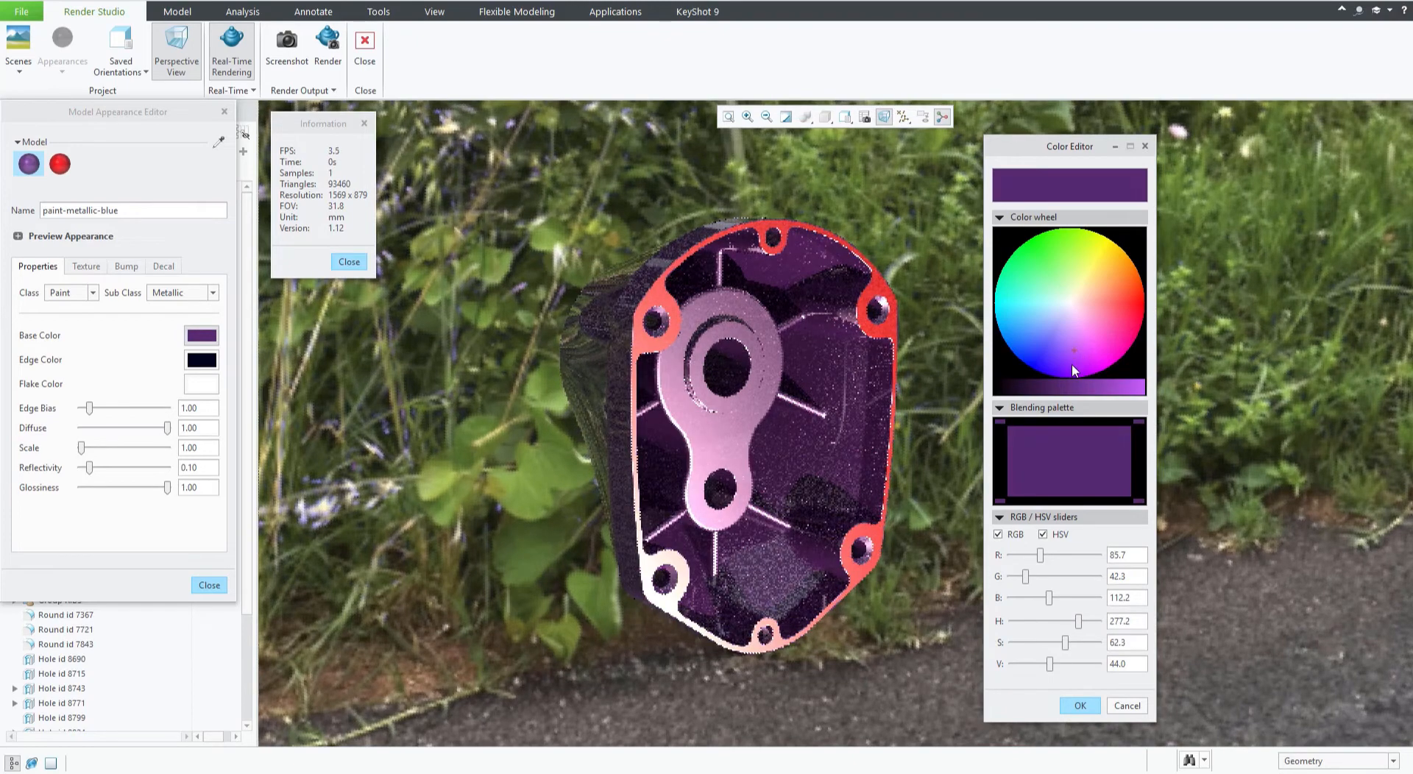
click(1072, 353)
click(1071, 355)
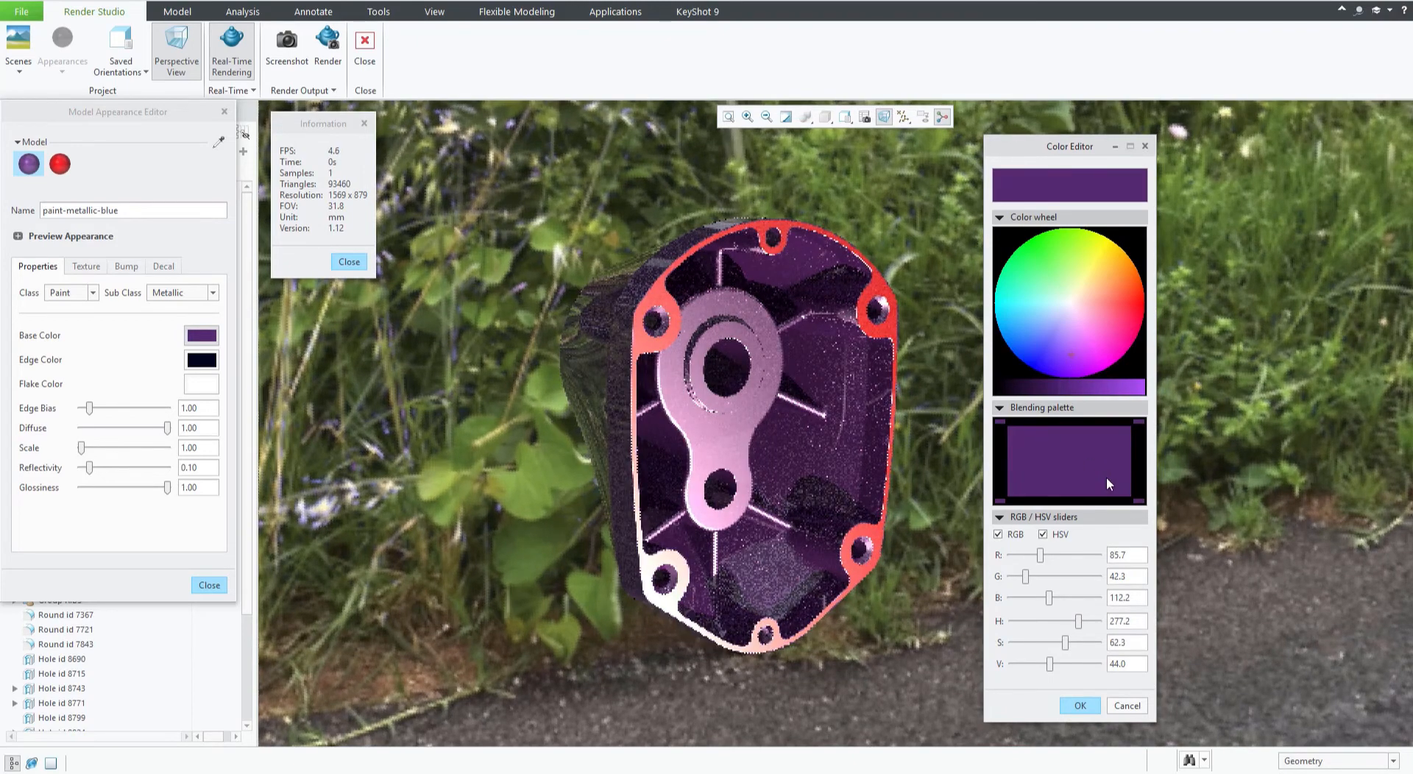
click(1081, 706)
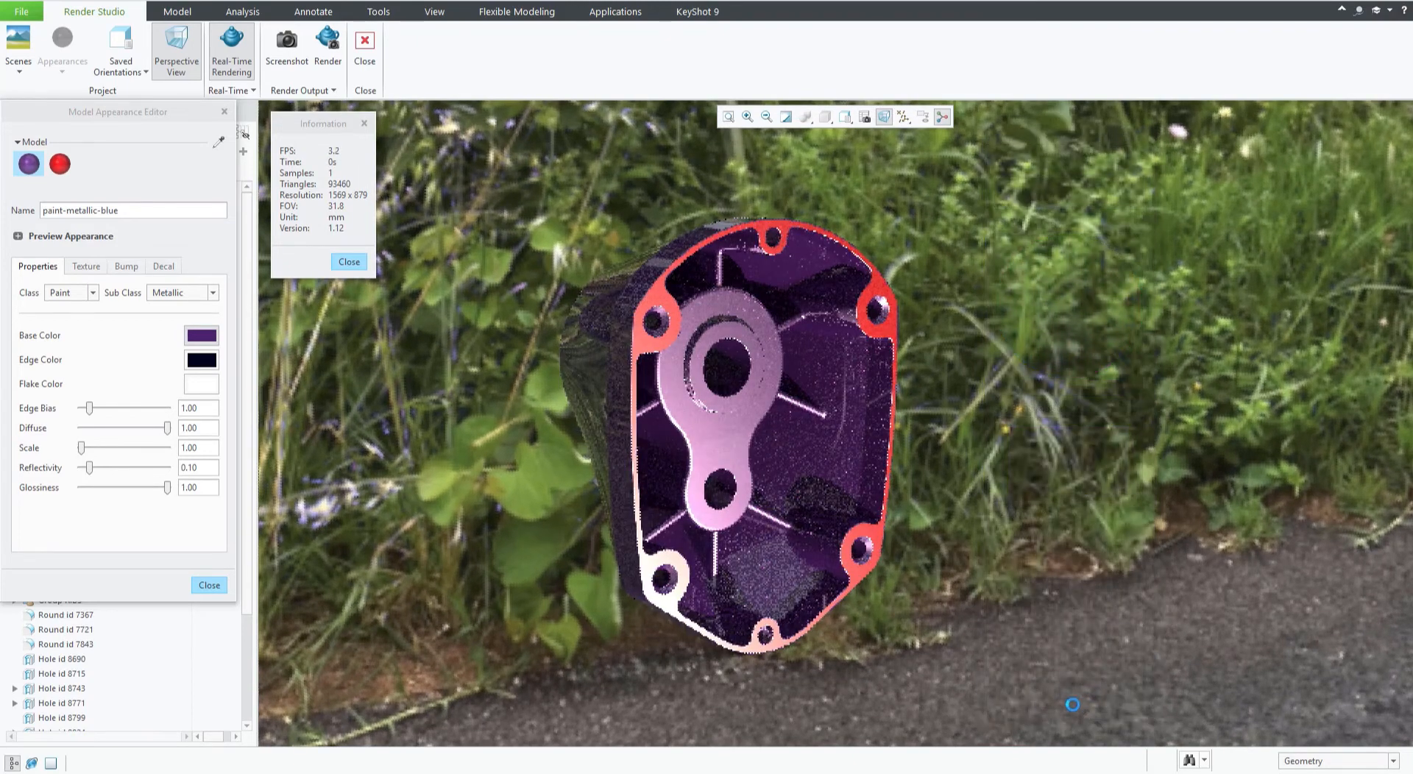
Set the appearance's edge colour to bright green (H 103.9, S 93.9, V 98.0).
click(200, 360)
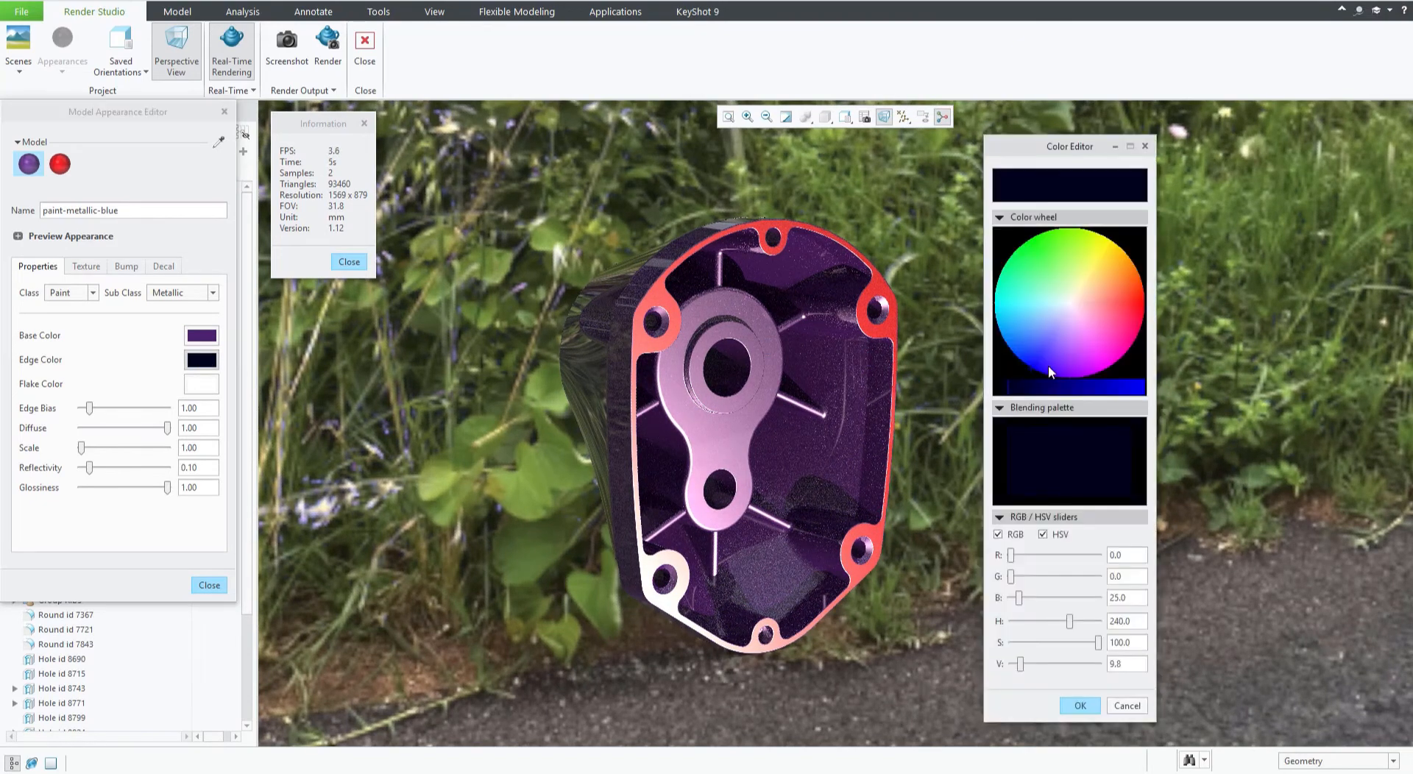
click(1056, 242)
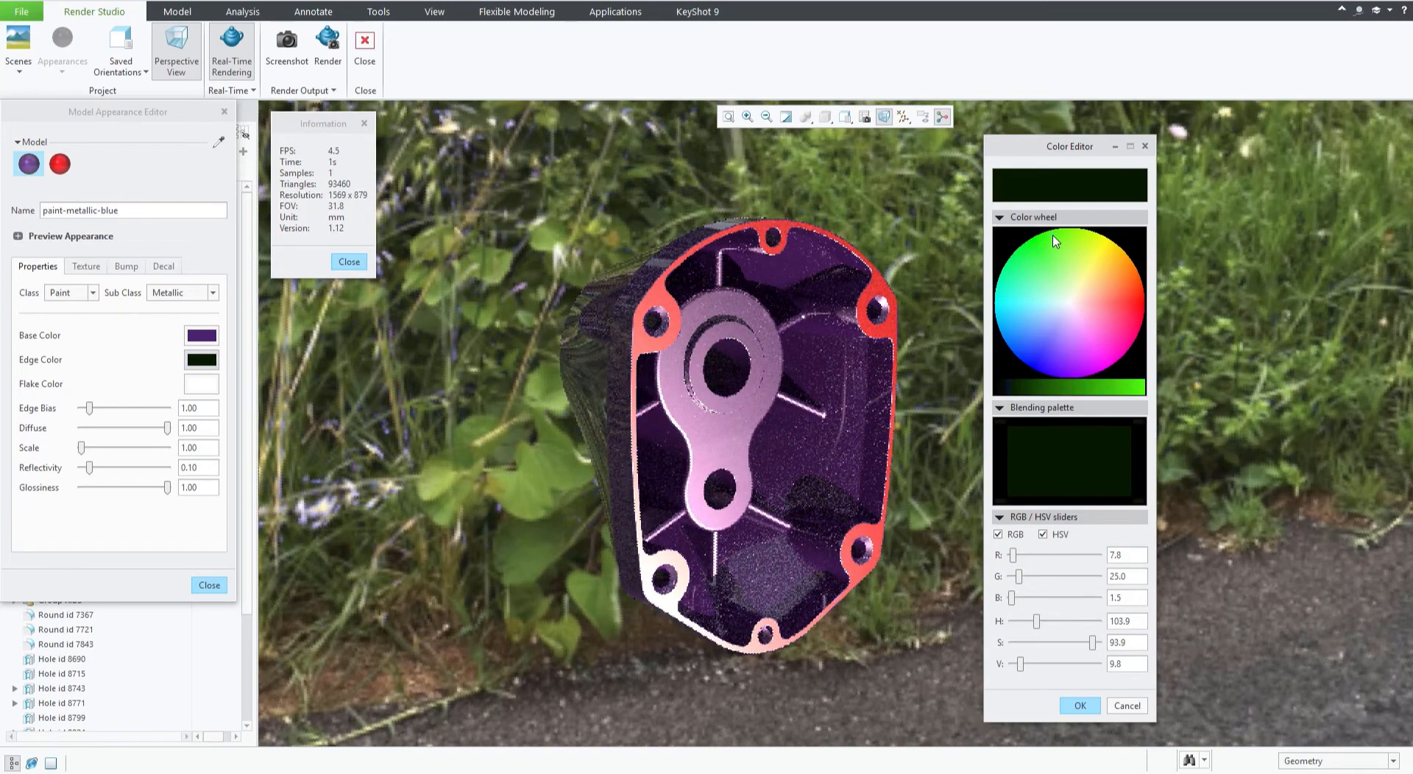
click(1072, 666)
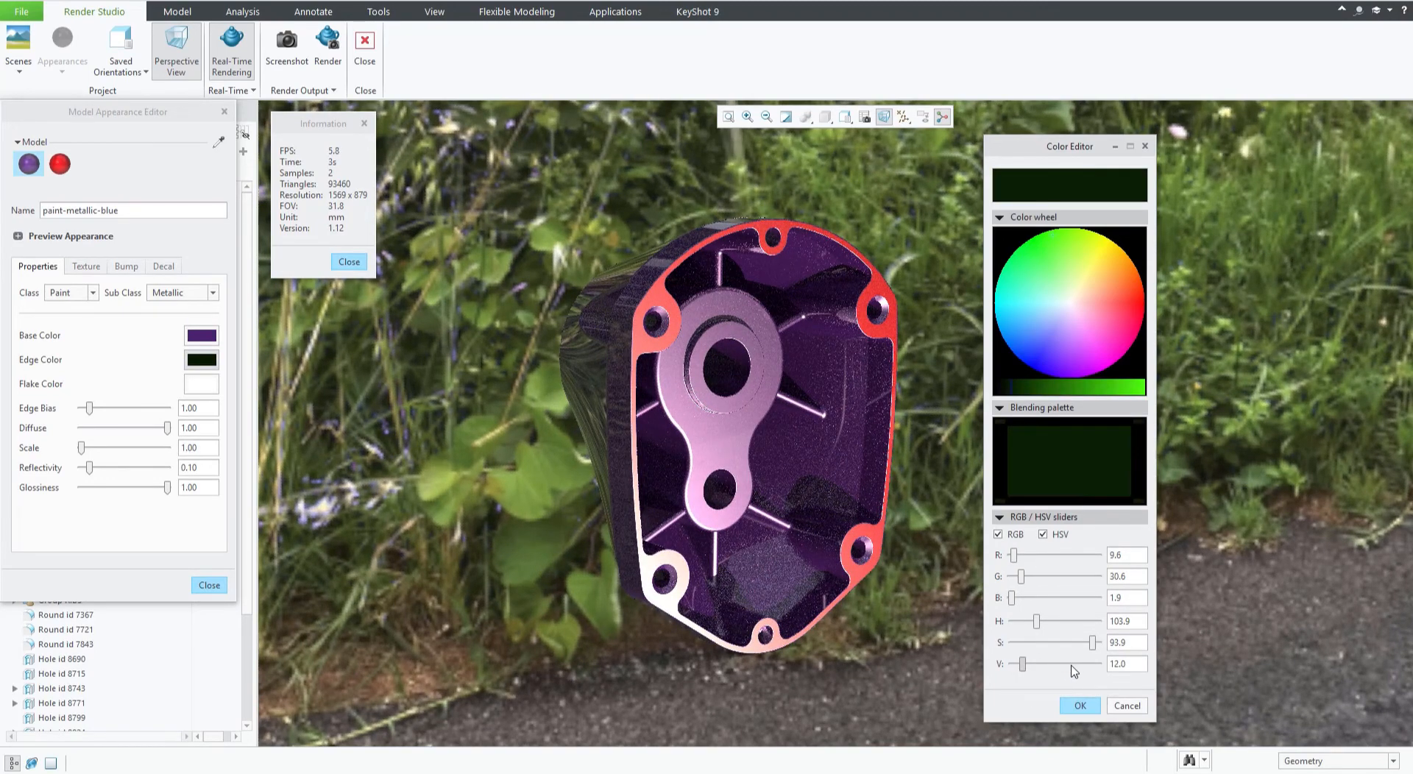
click(1086, 664)
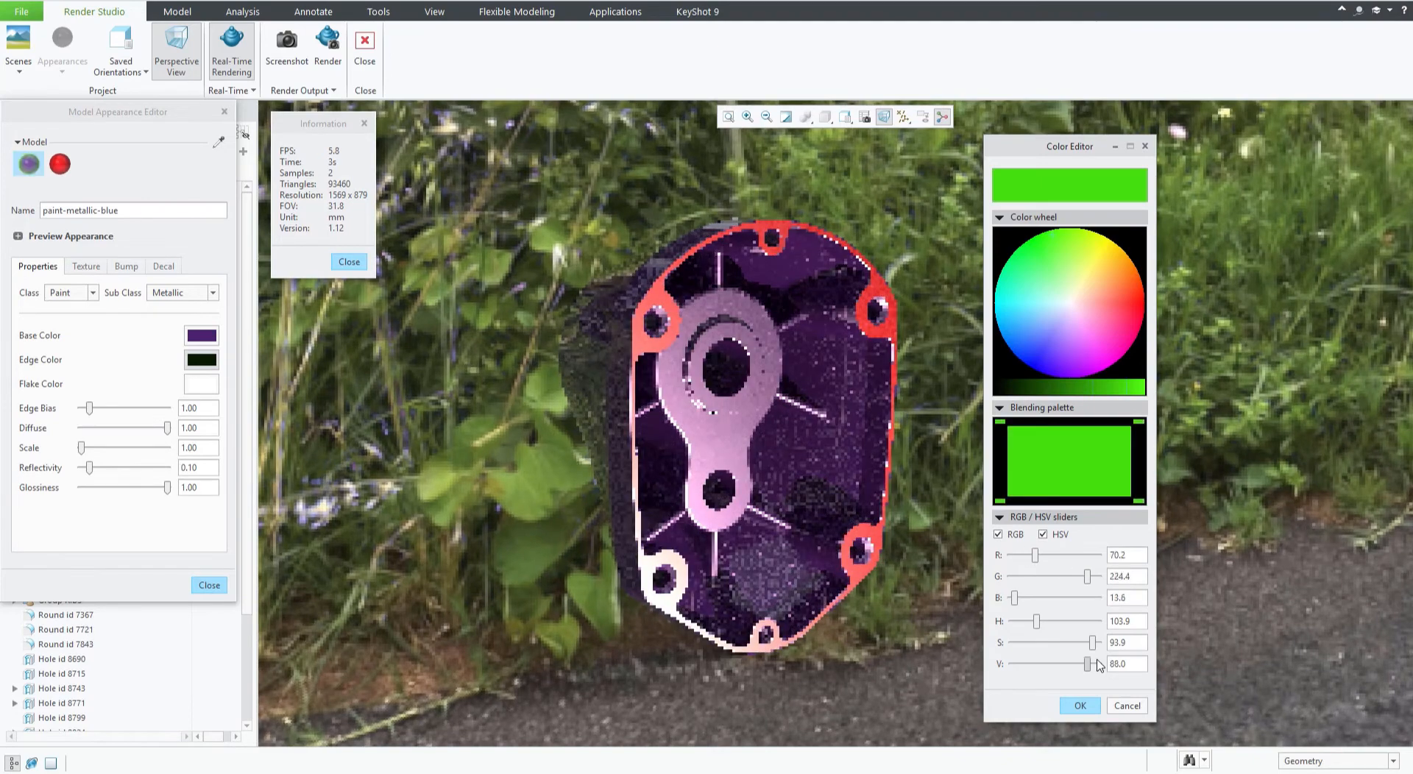
click(1099, 664)
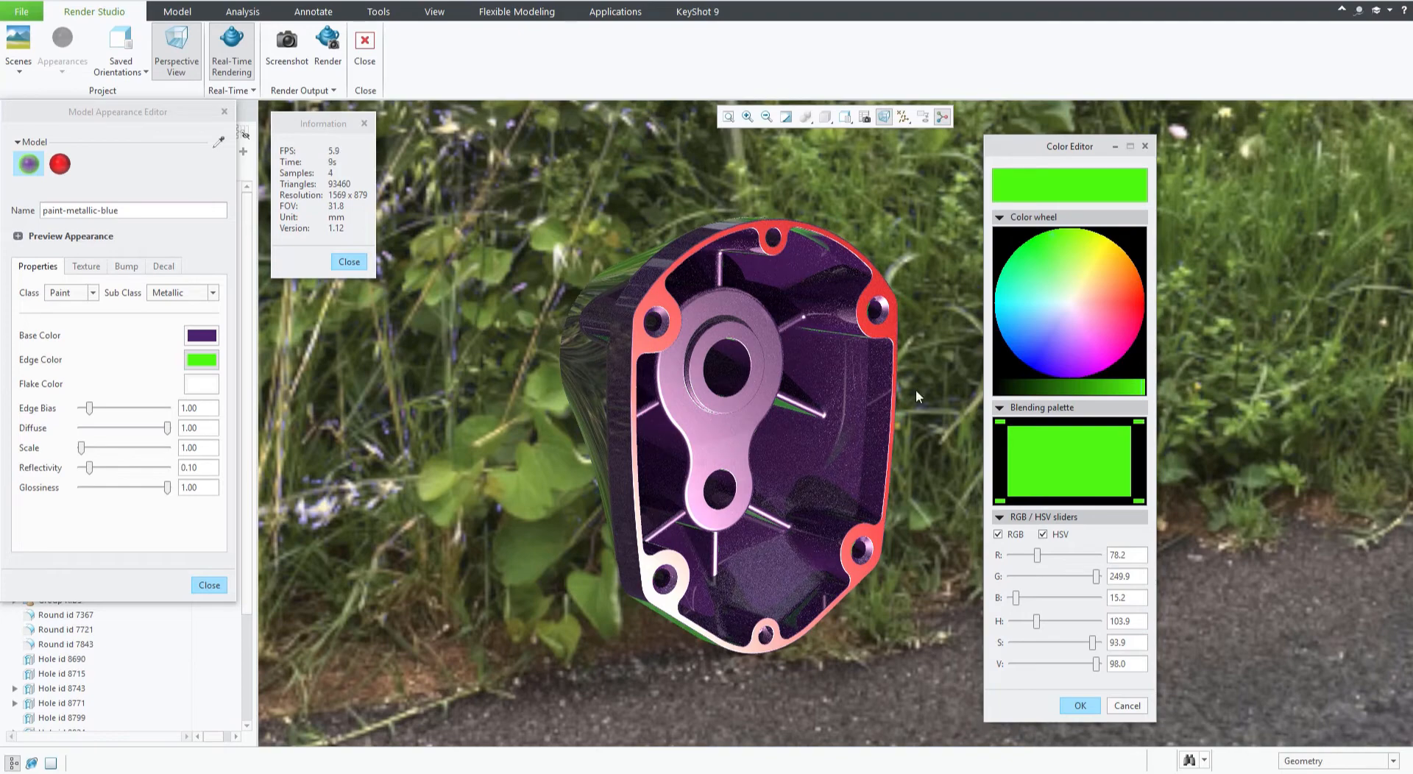
click(1127, 706)
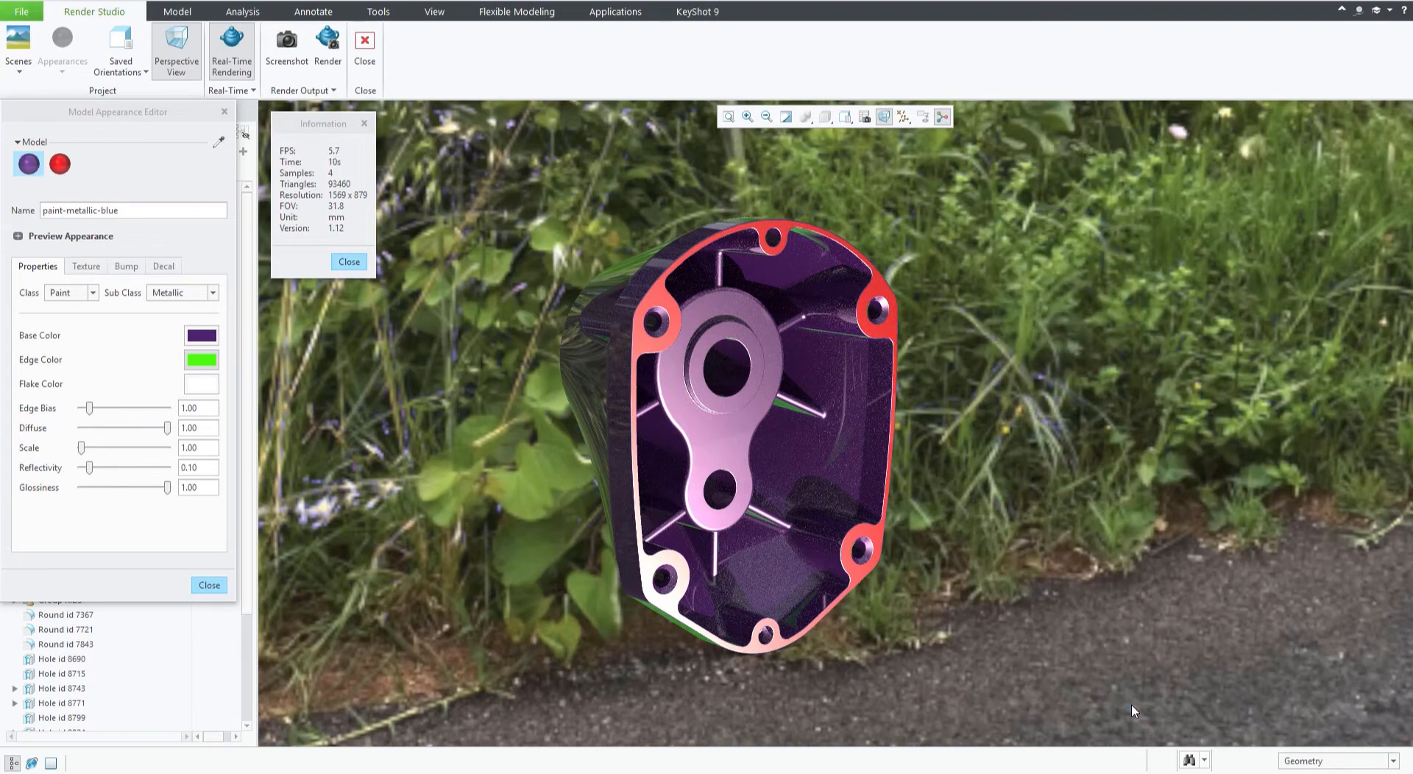
Set the appearance's flake colour to light green (R 148.5, G 255, B 99.6).
click(206, 381)
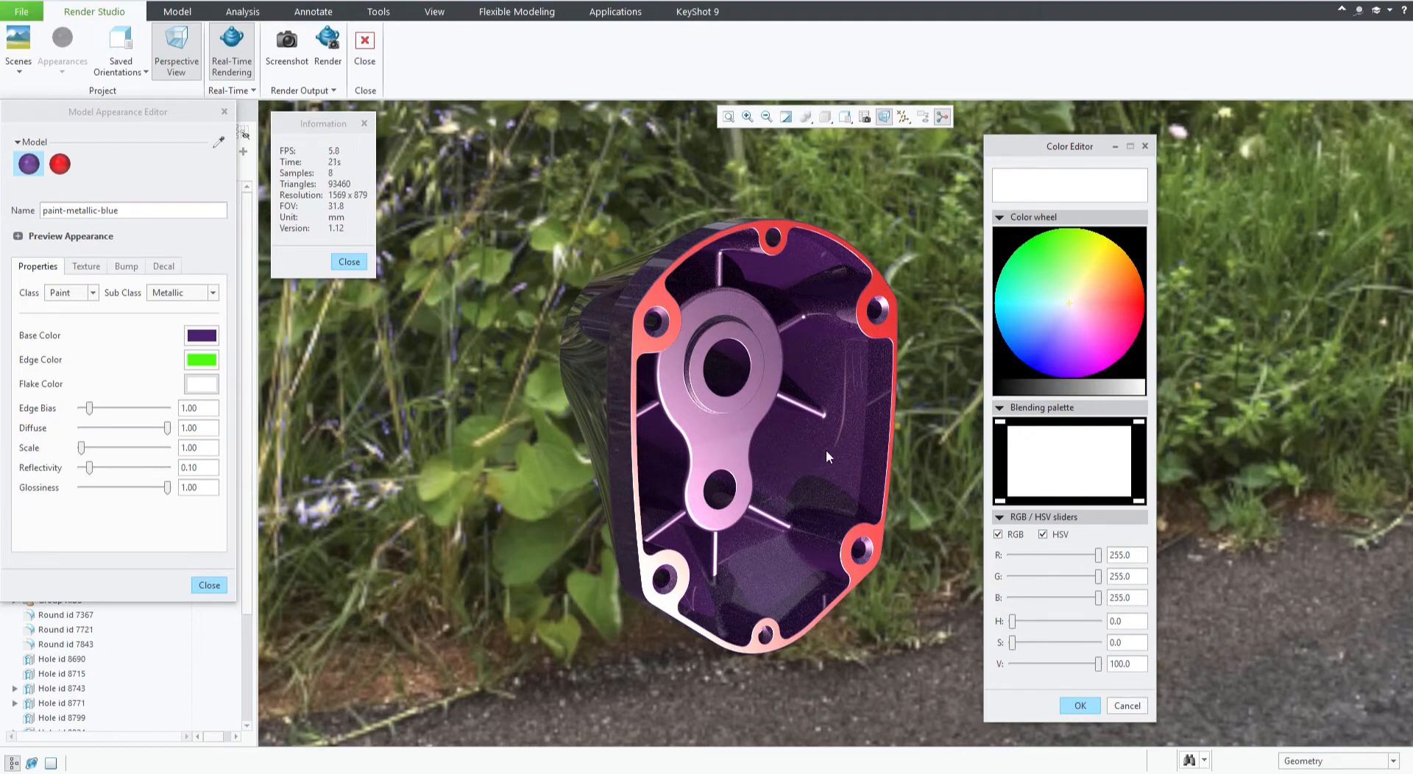
click(1092, 276)
click(1064, 265)
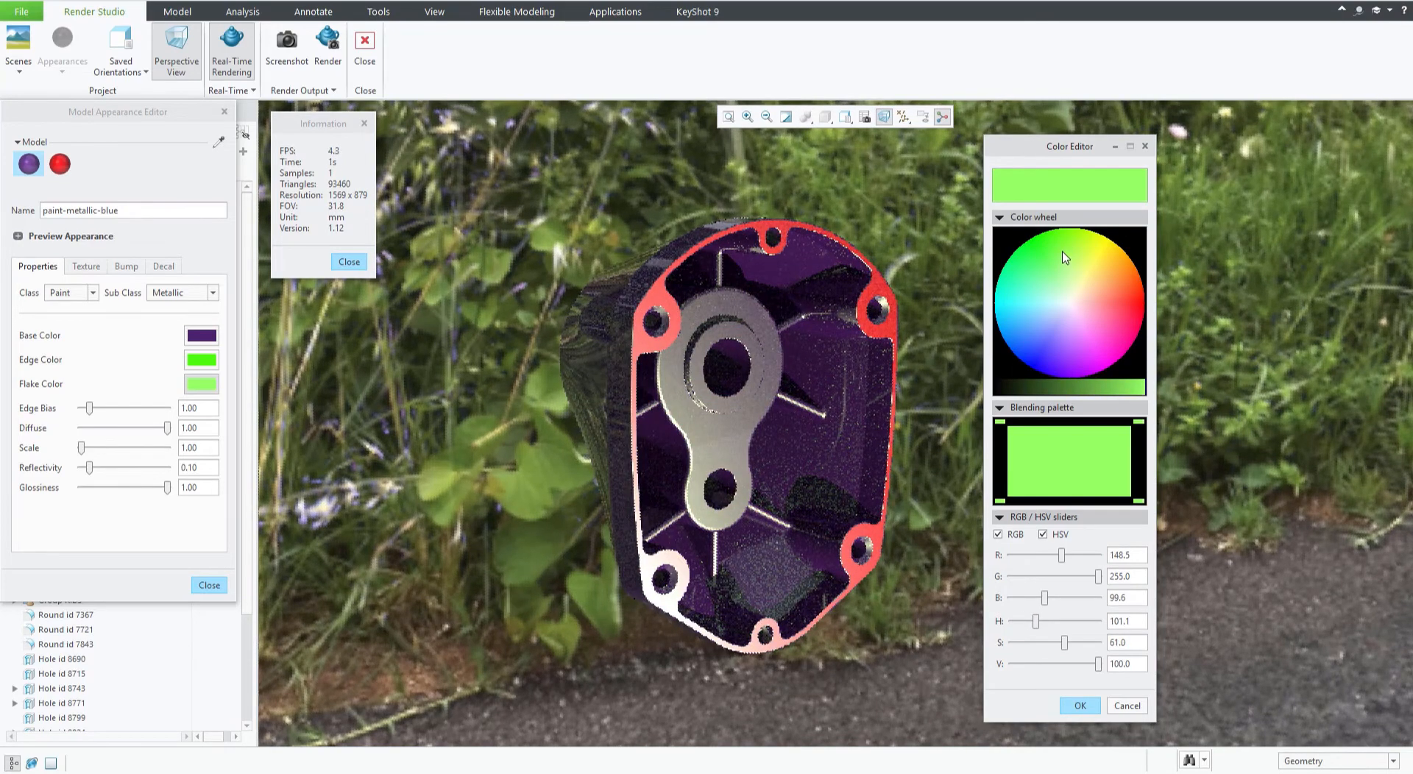
click(1080, 705)
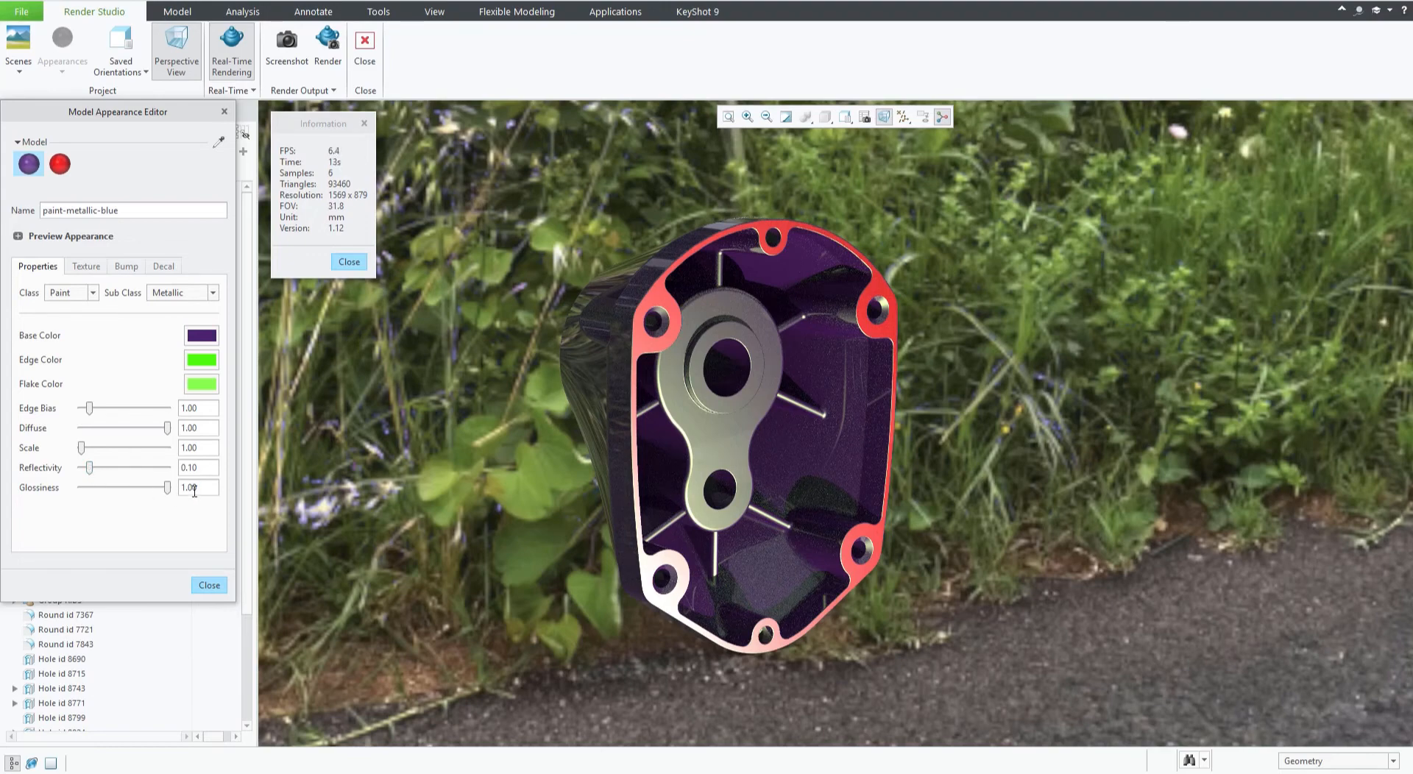
Lower the appearance's glossiness to 0.85 and close the Model Appearance Editor.
drag(169, 488, 154, 495)
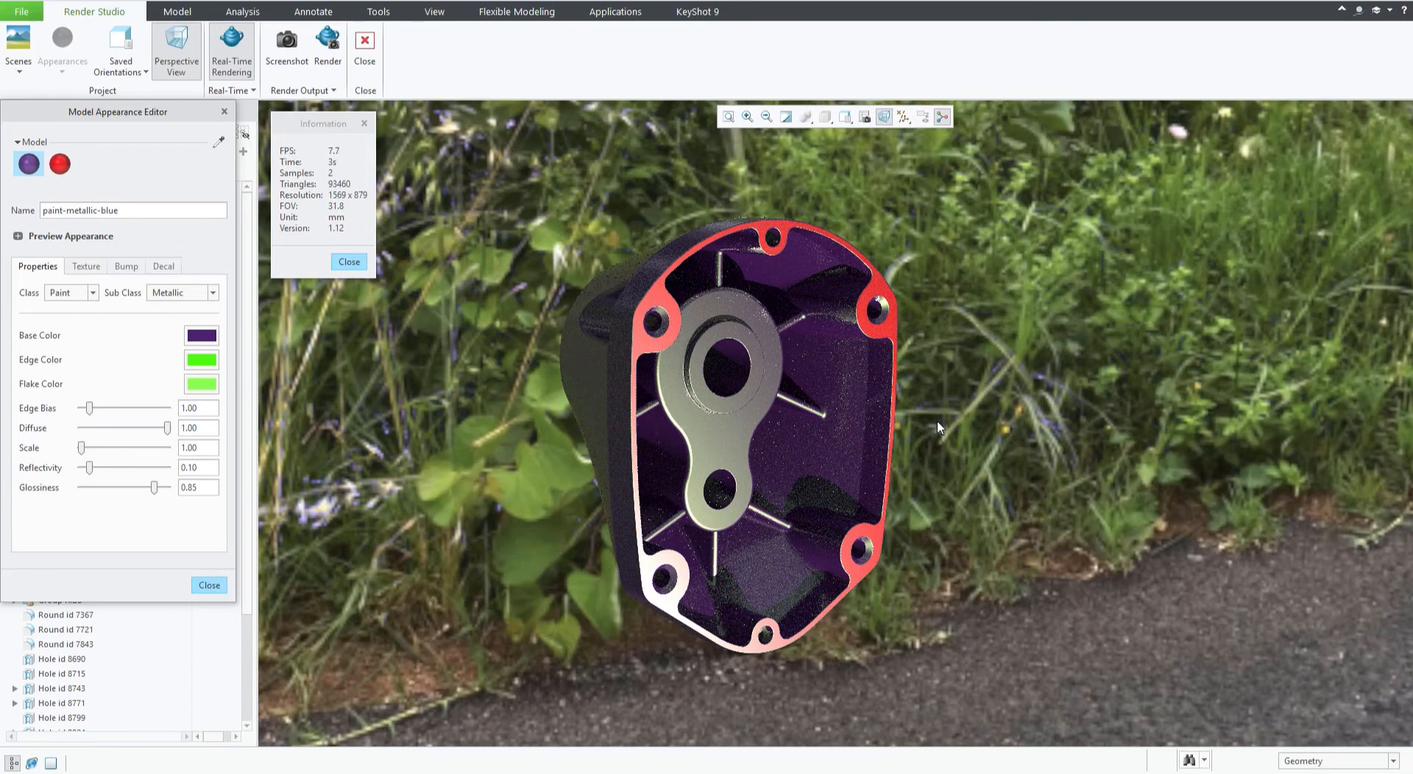
mouse_move(947, 429)
middle_down()
mouse_move(883, 431)
mouse_move(935, 432)
middle_up()
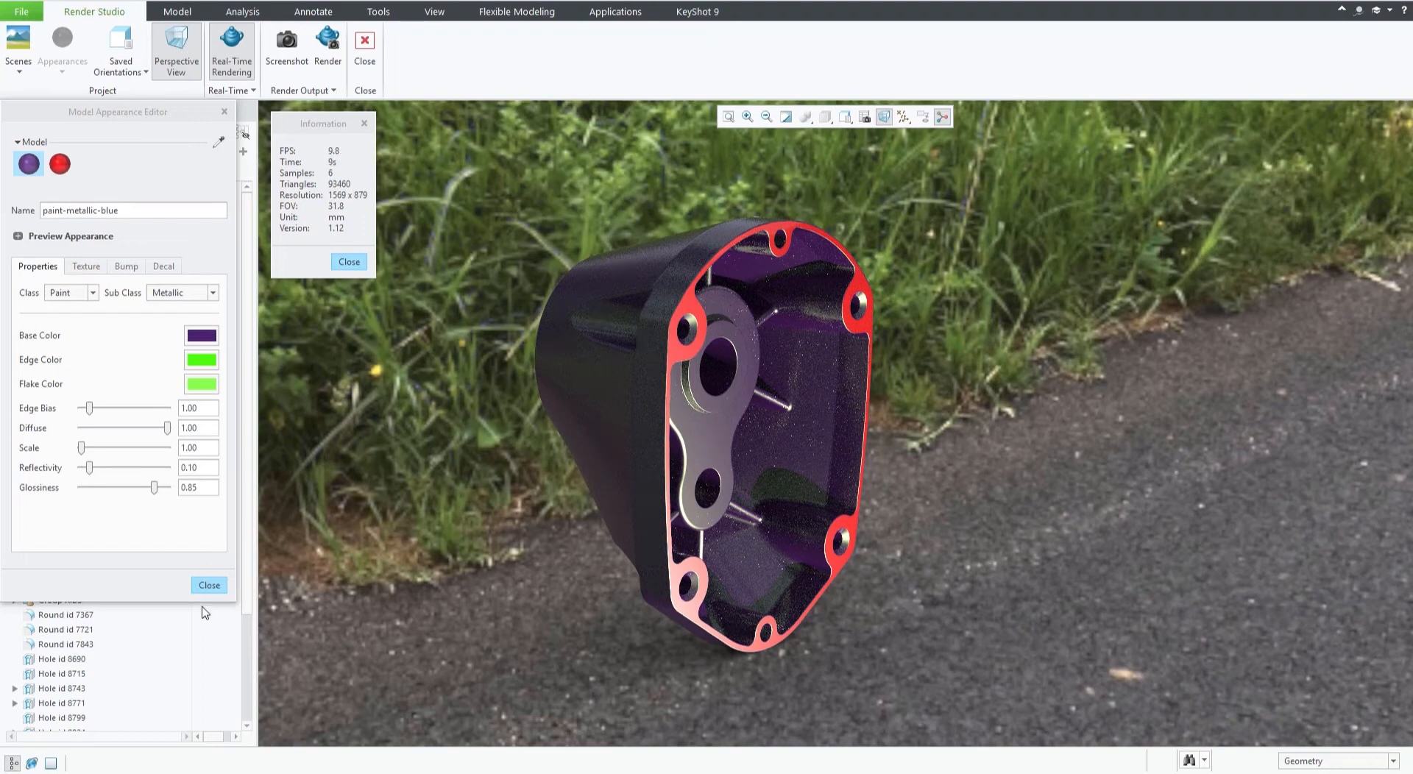
click(209, 586)
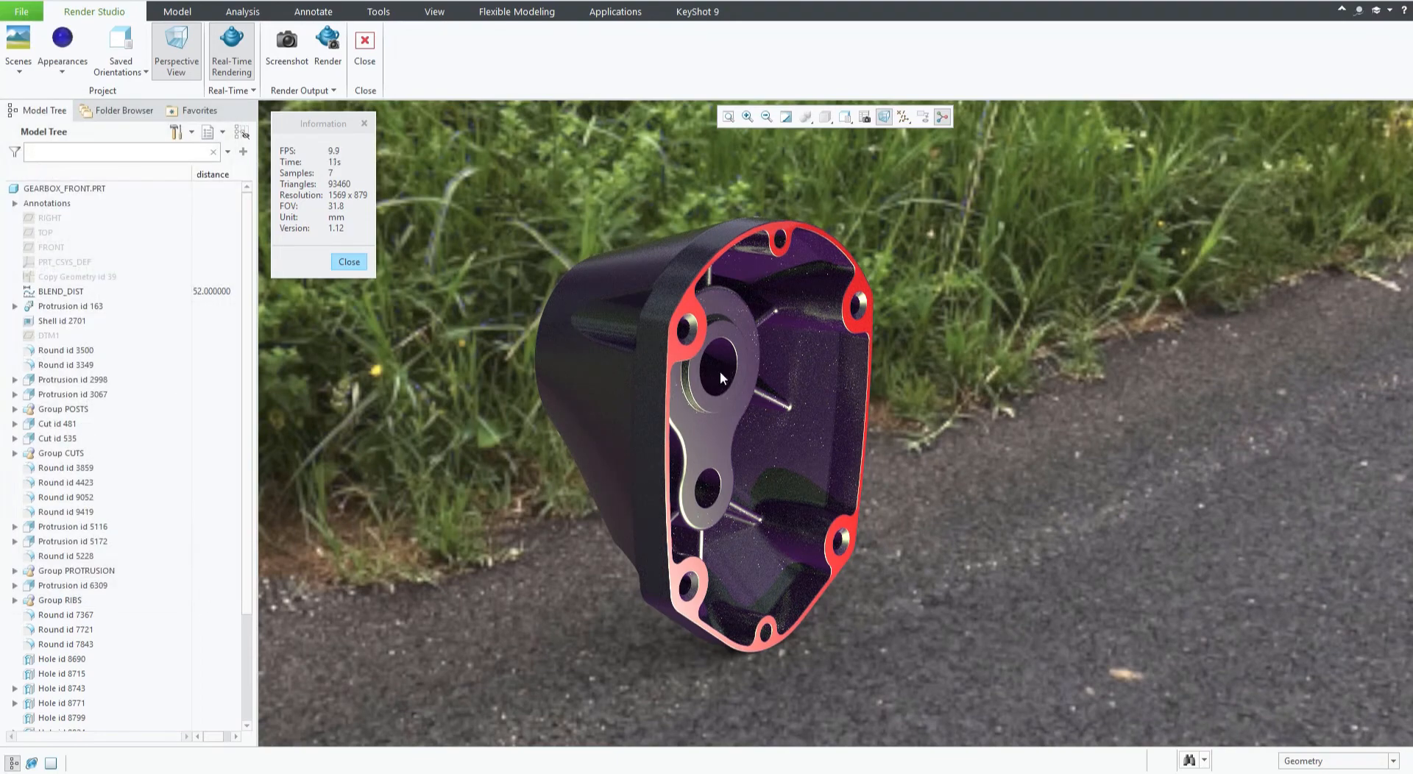
Load the Wood-Maple.dmt library and apply a maple wood appearance to the whole GEARBOX_FRONT.PRT part.
click(62, 63)
click(200, 282)
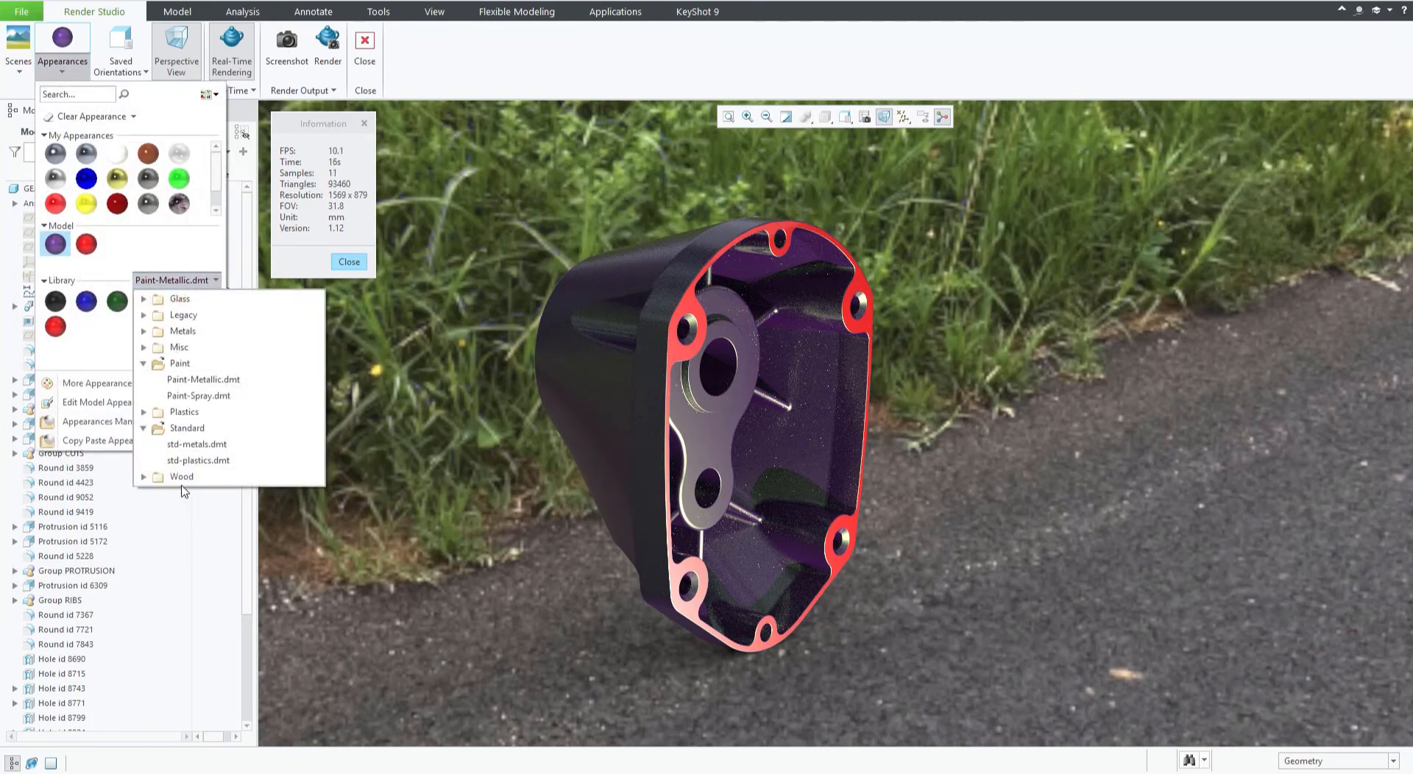
click(144, 477)
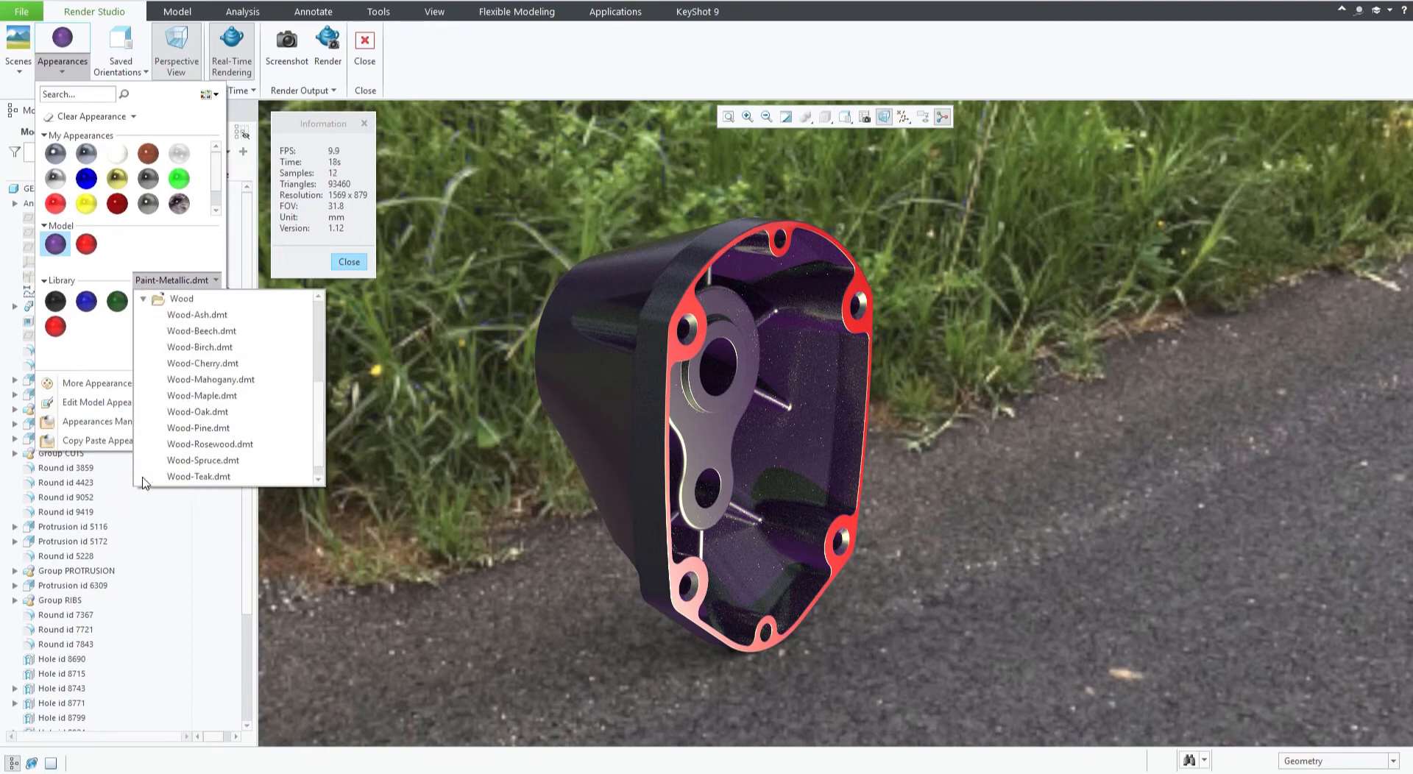
click(208, 397)
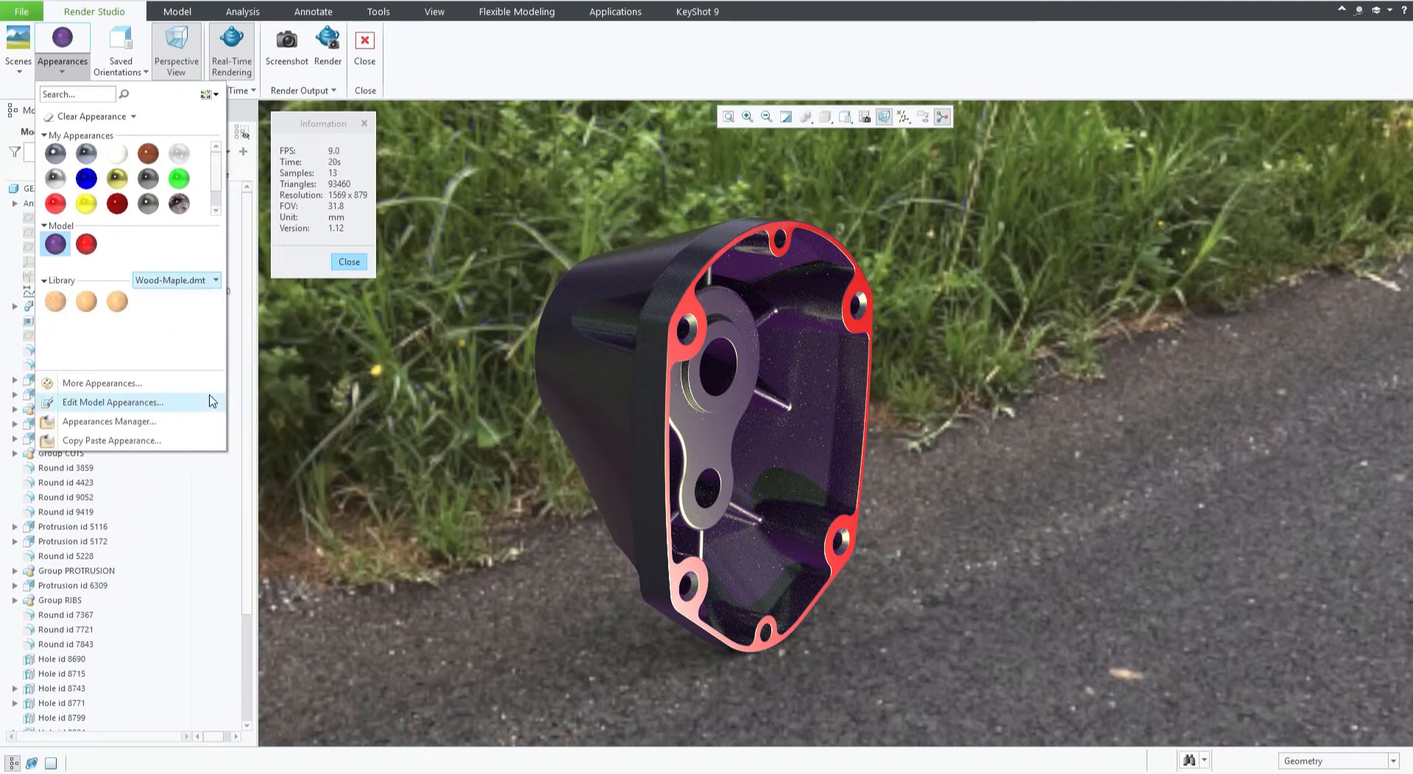
click(119, 301)
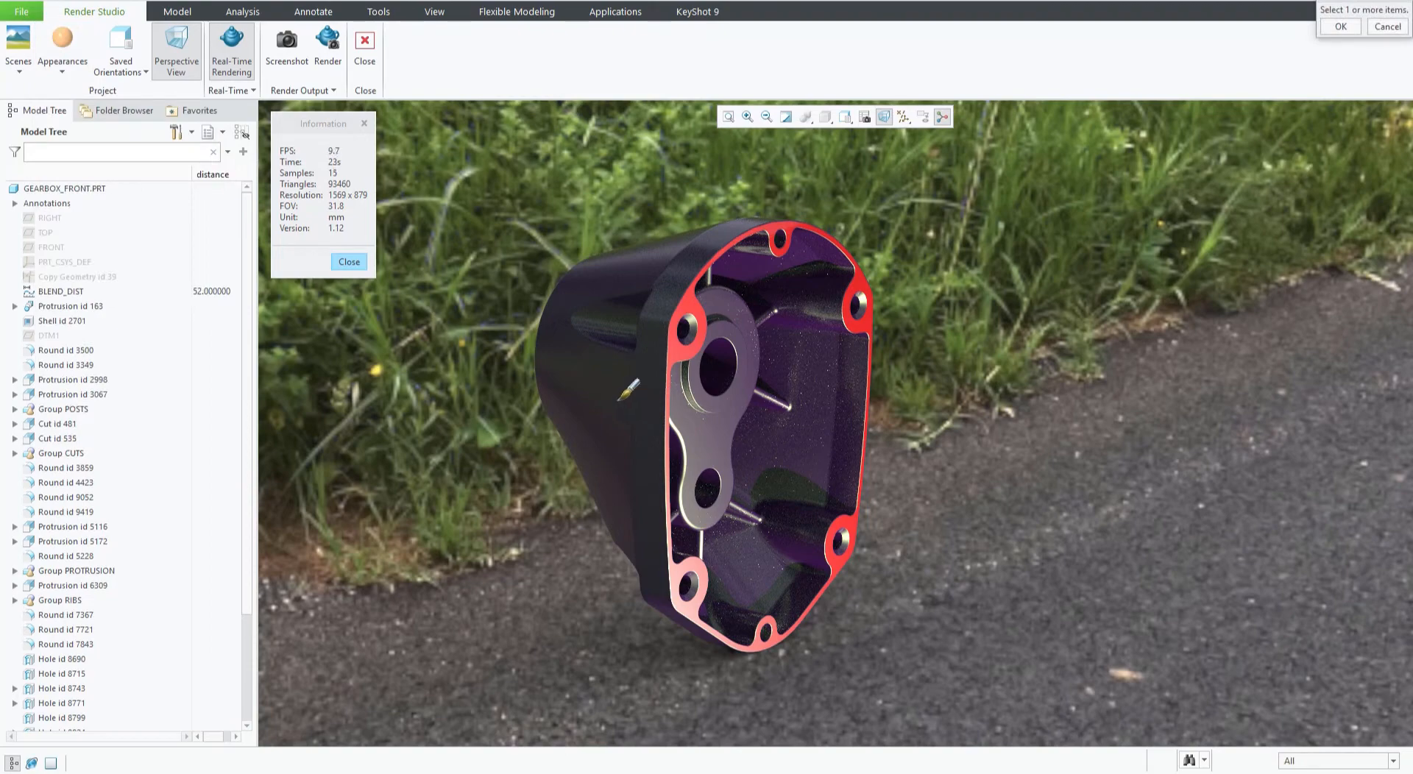
click(78, 191)
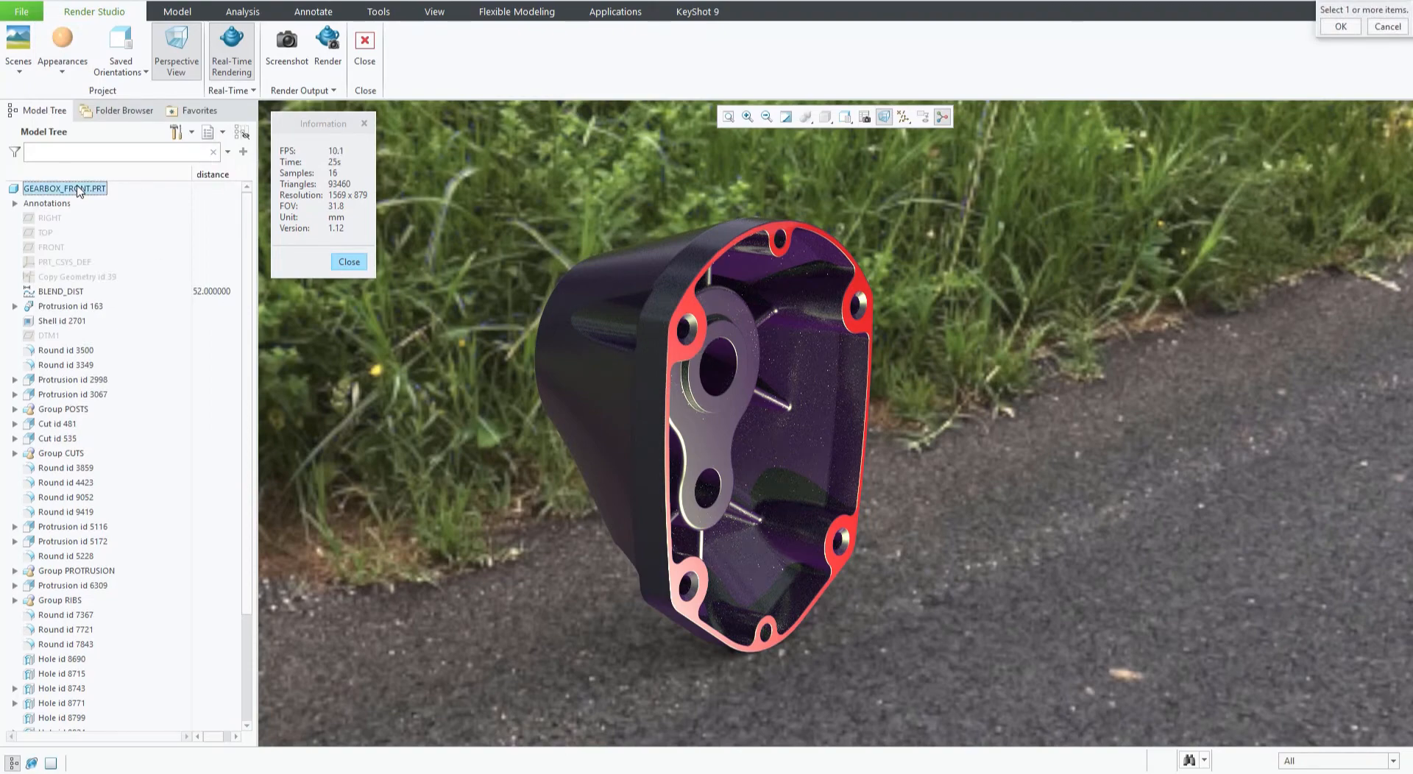
click(1342, 27)
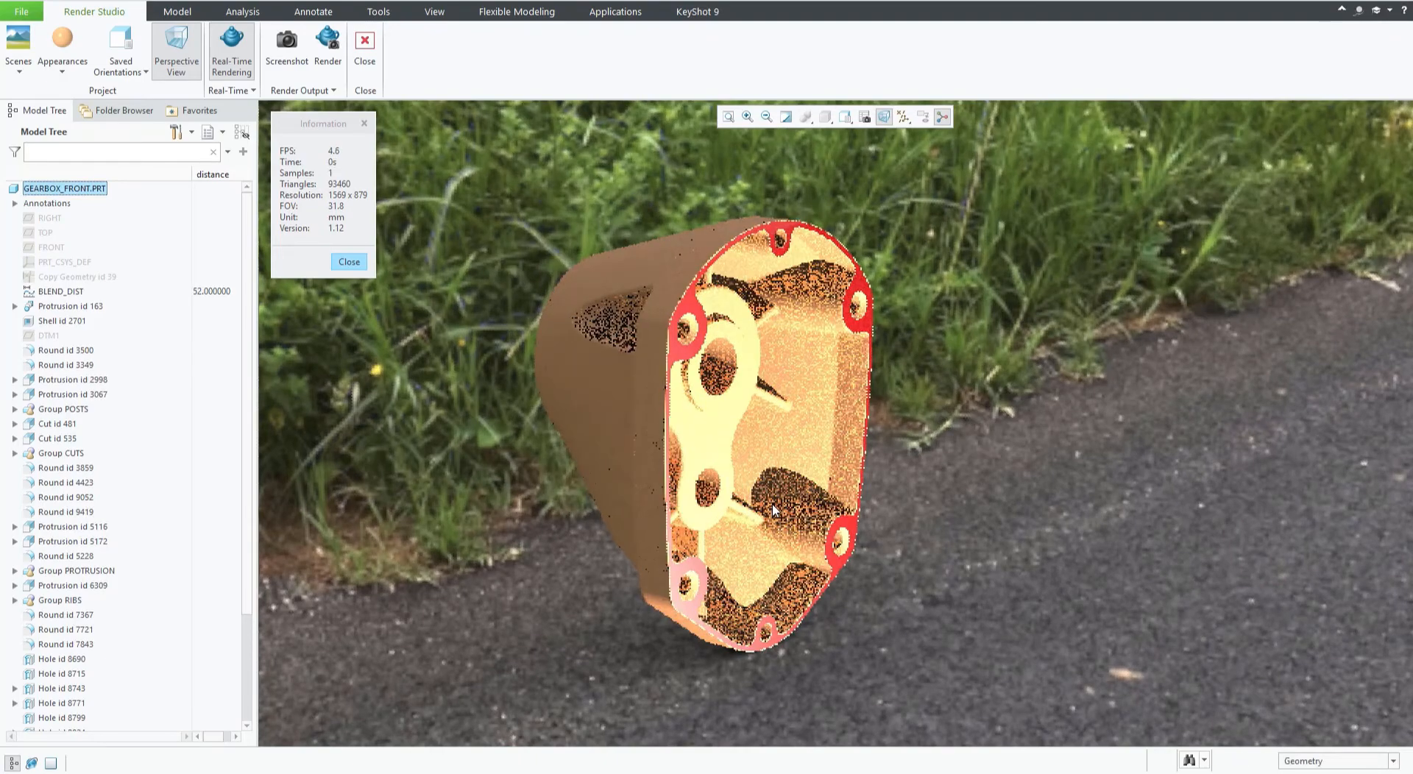
scroll(772, 401, down, 2)
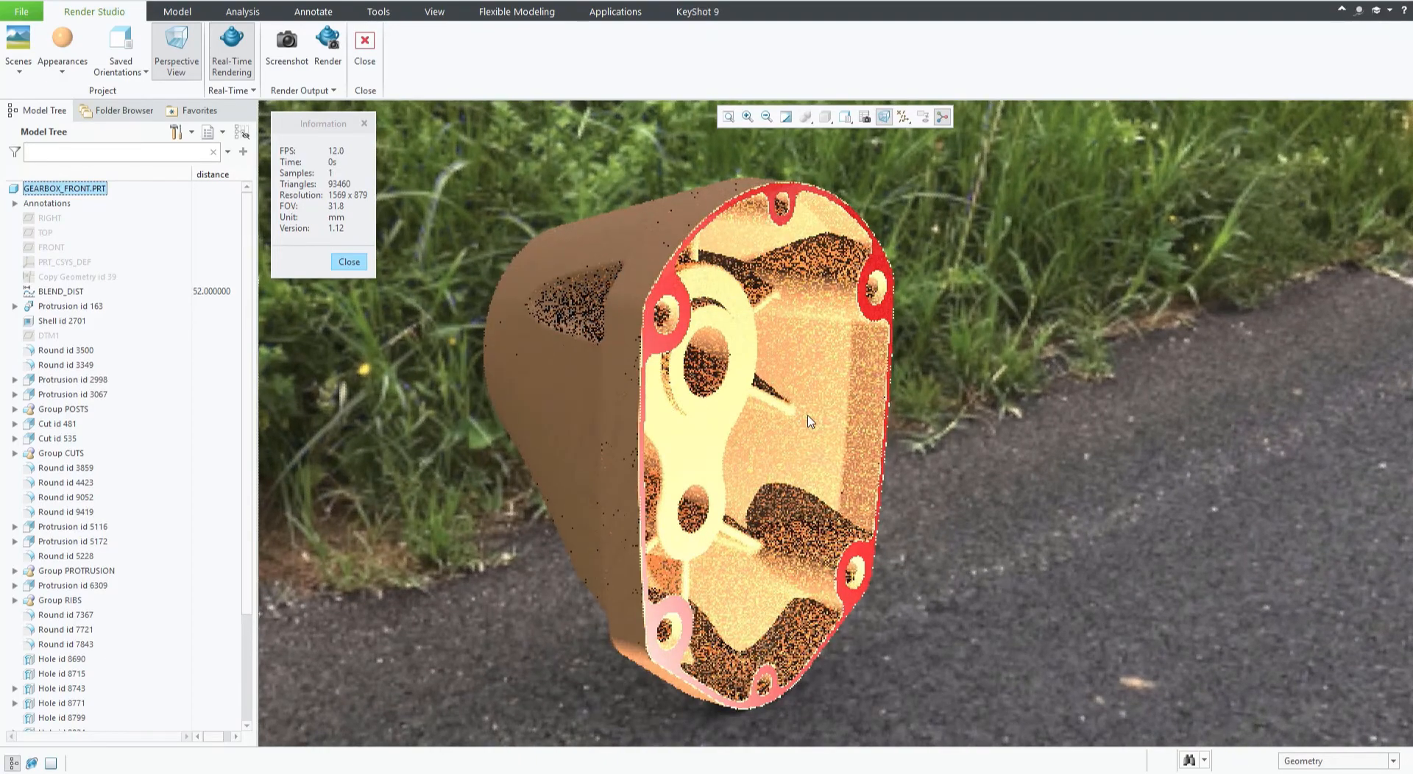
Apply a blue metallic paint from the Paint-Metallic.dmt library to the whole GEARBOX_FRONT.PRT part.
mouse_move(810, 421)
middle_down()
mouse_move(780, 397)
mouse_move(754, 413)
mouse_move(777, 435)
mouse_move(792, 419)
middle_up()
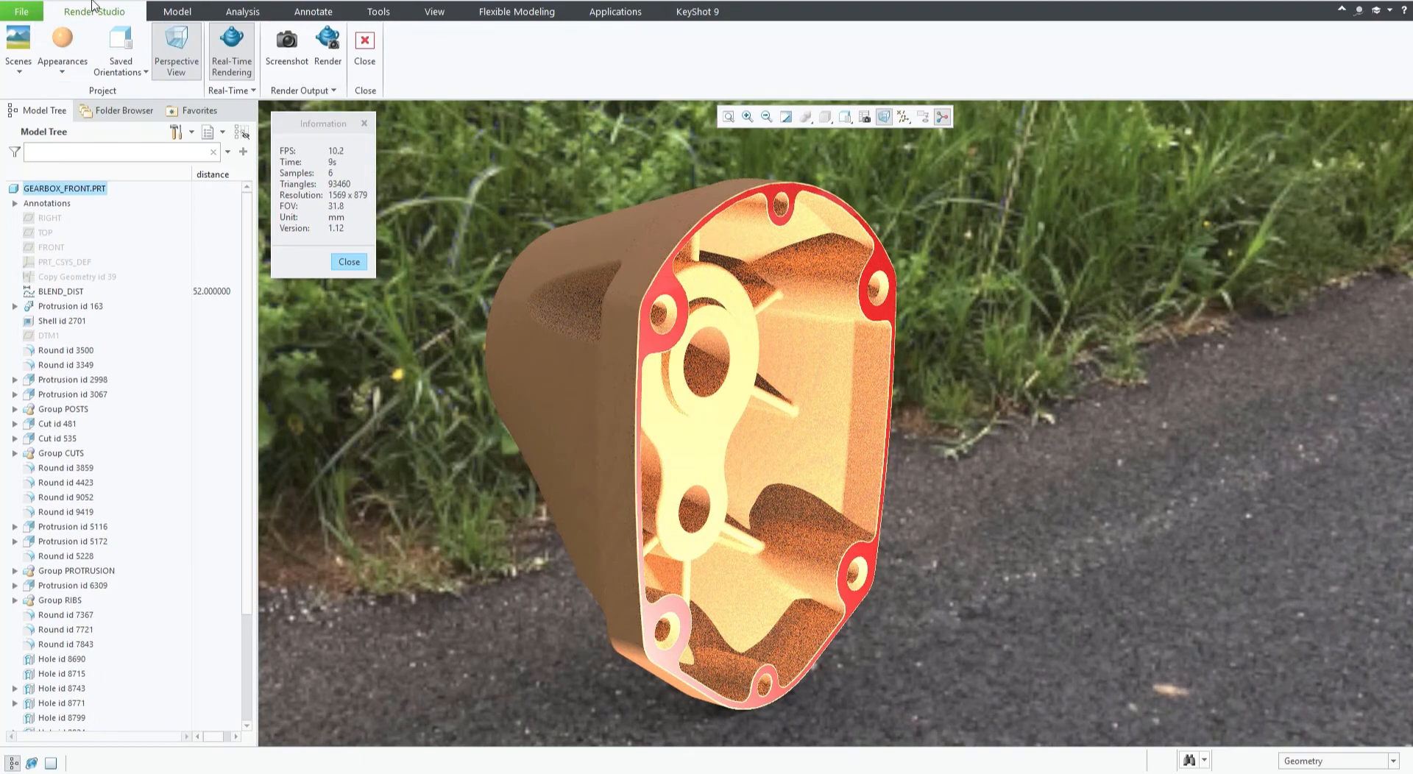
click(62, 47)
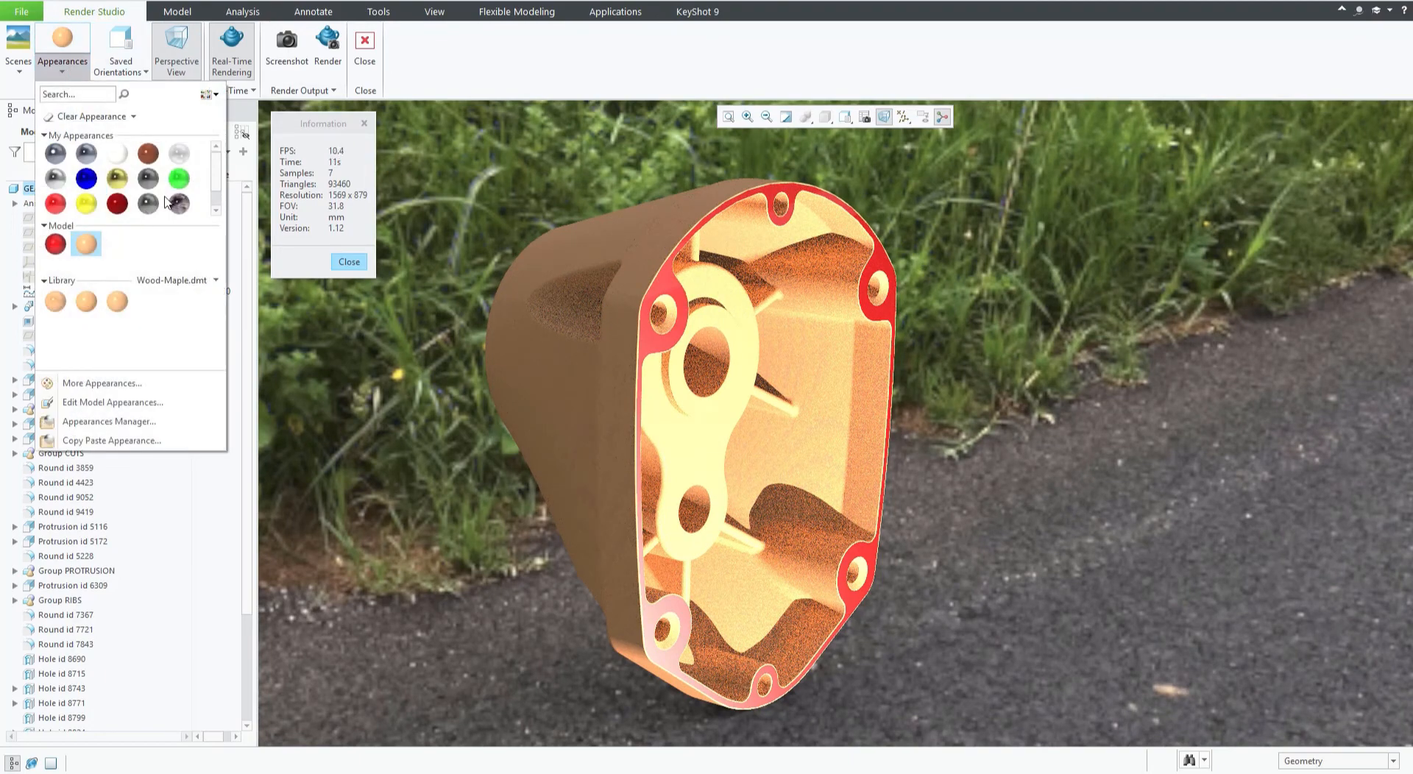
click(207, 281)
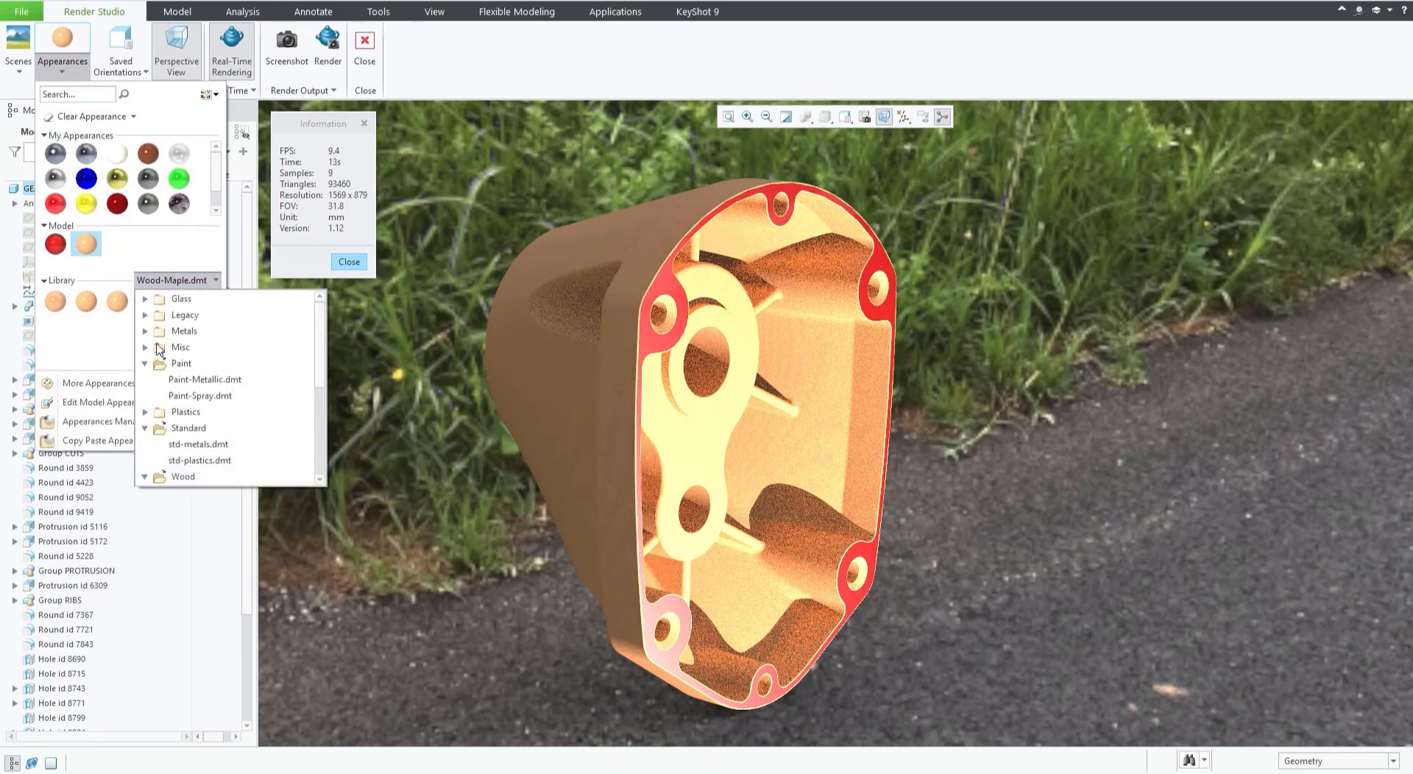
click(206, 380)
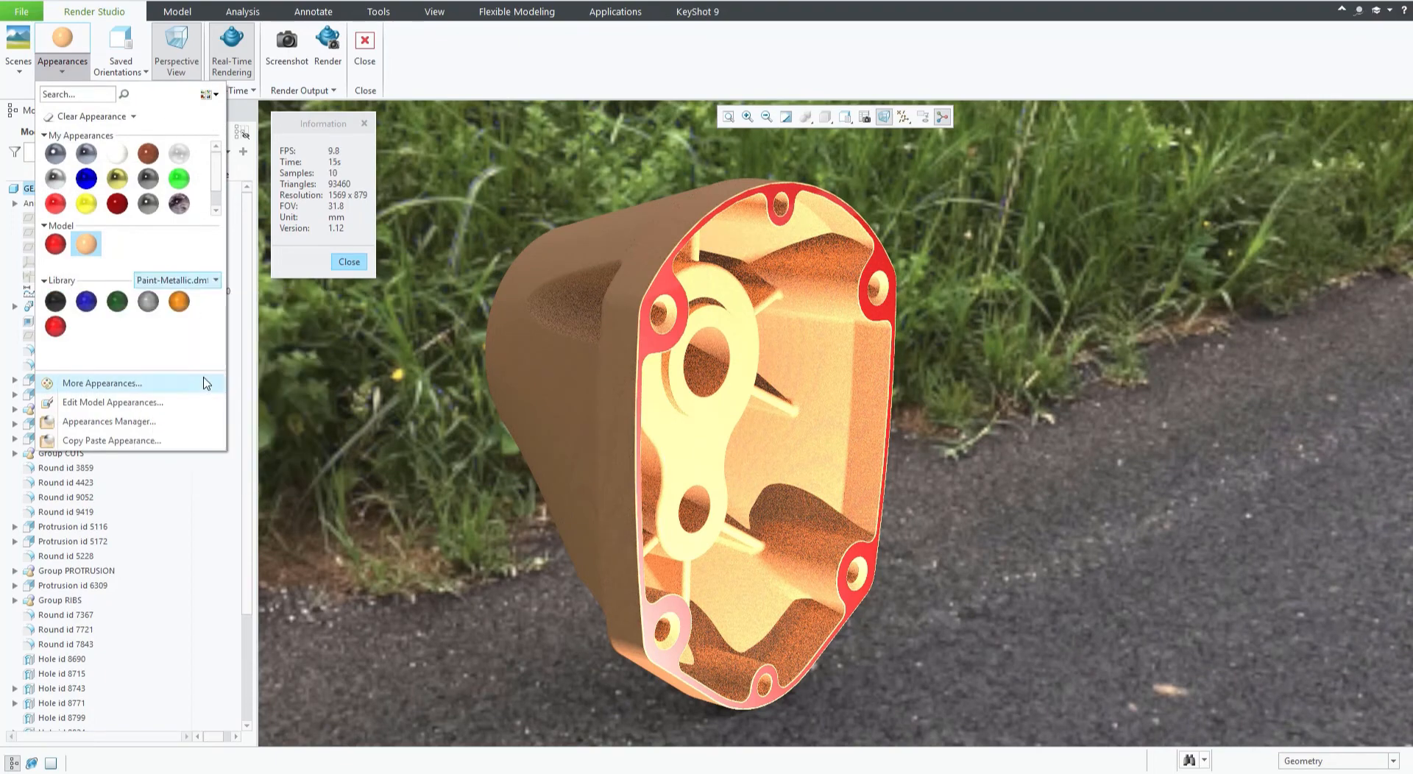
click(86, 302)
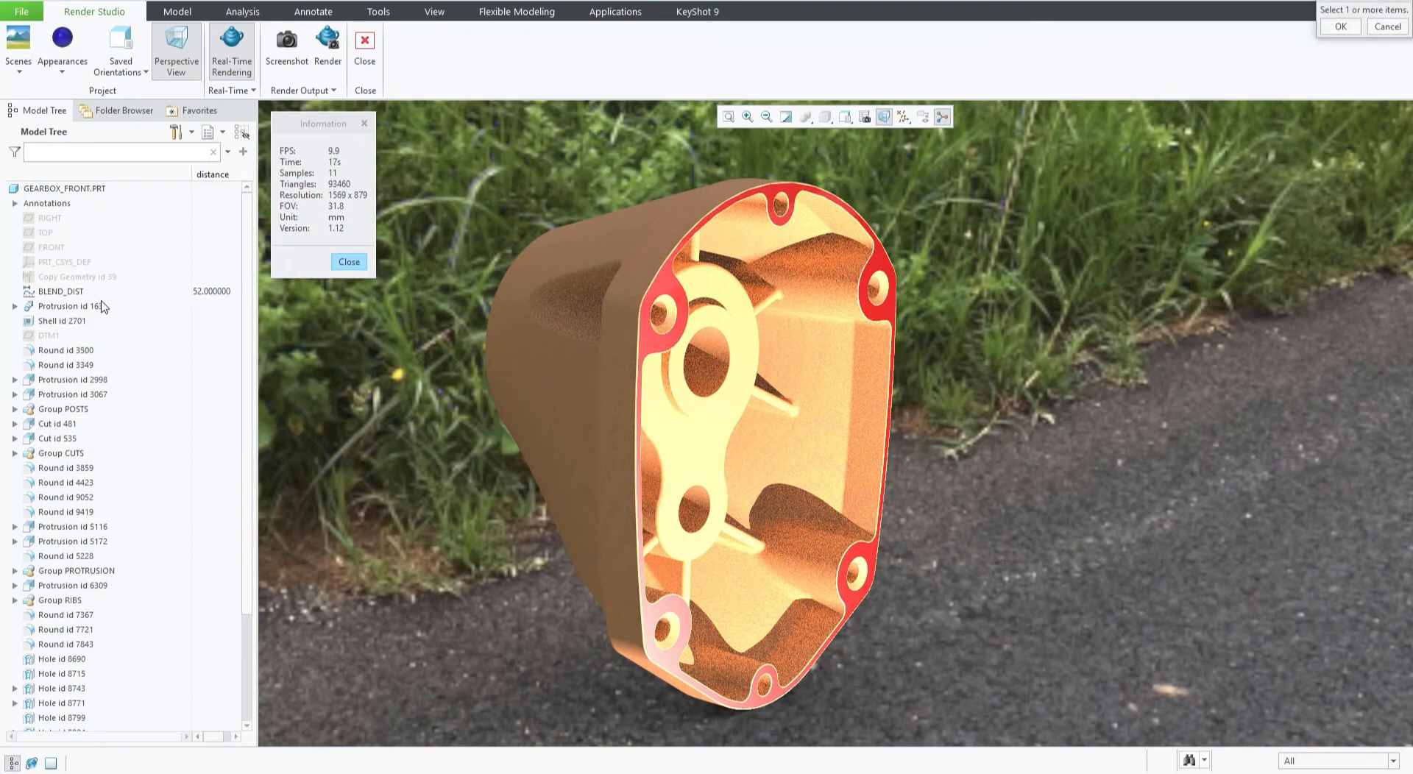
click(80, 190)
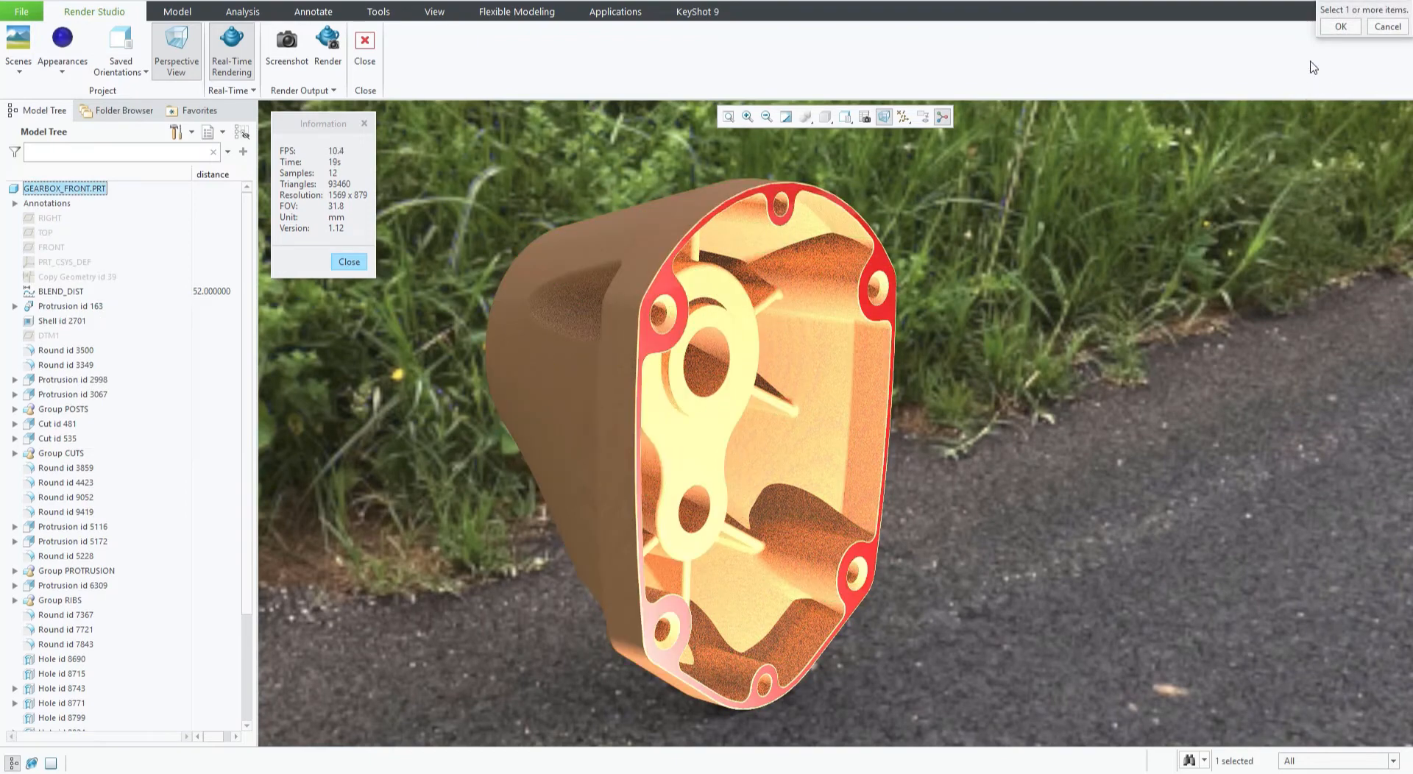
click(1340, 27)
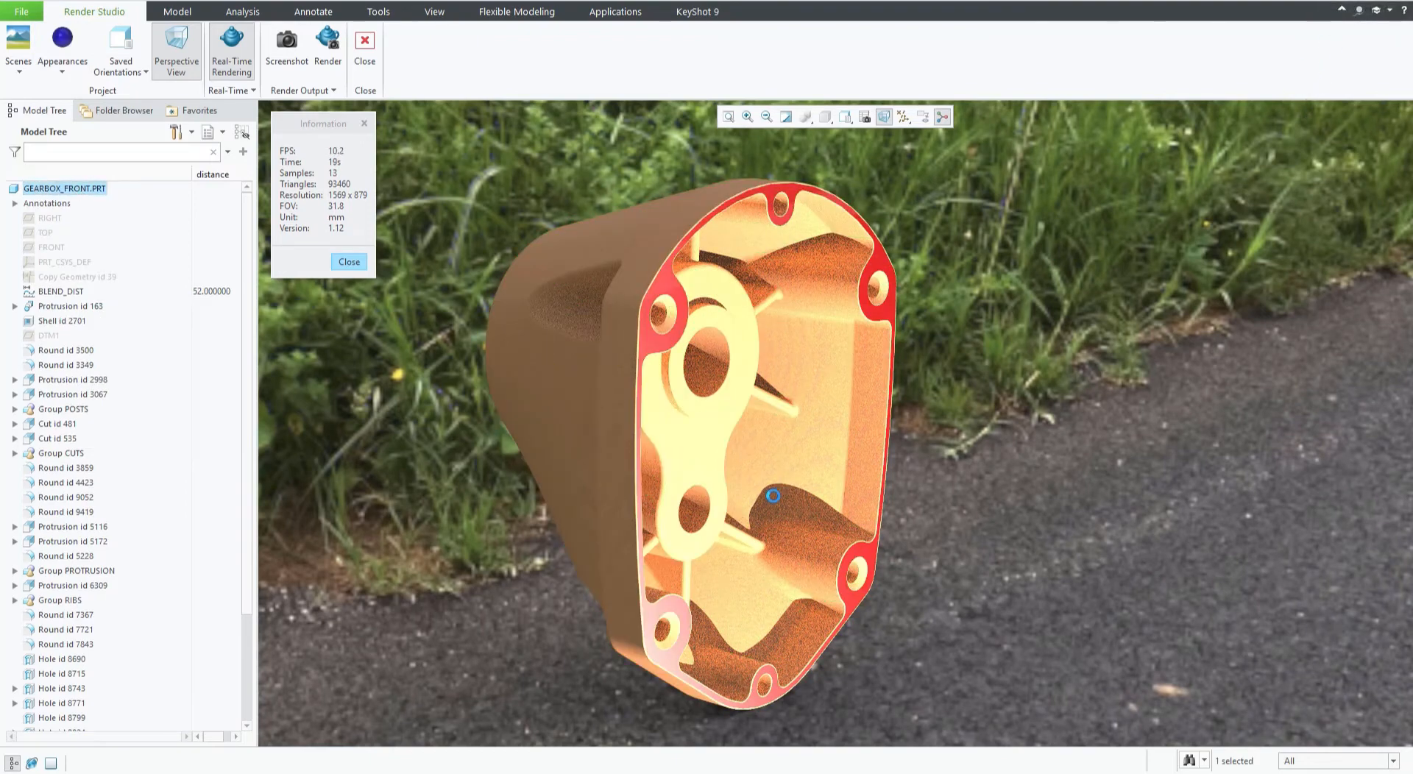
Turn perspective view off and back on again.
middle_drag(762, 492, 832, 424)
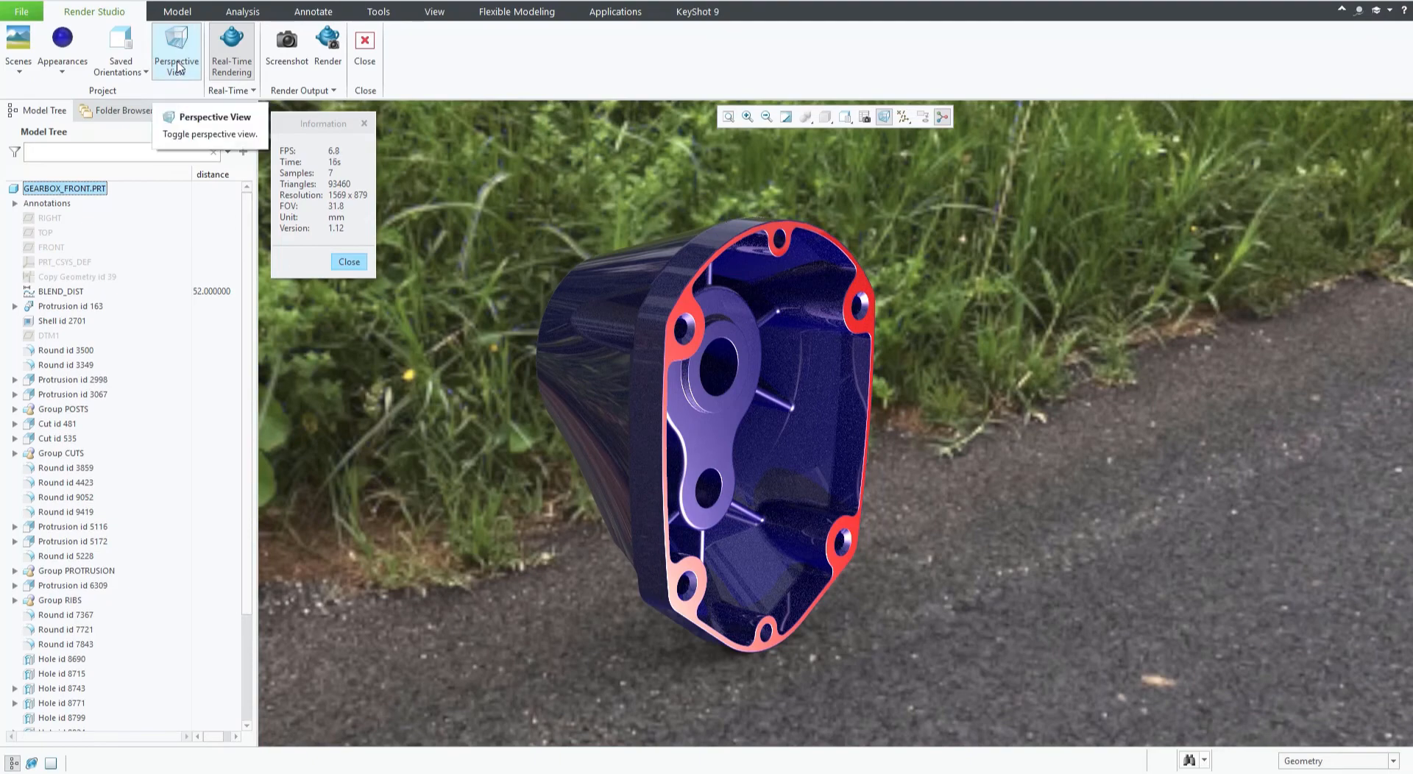
click(176, 66)
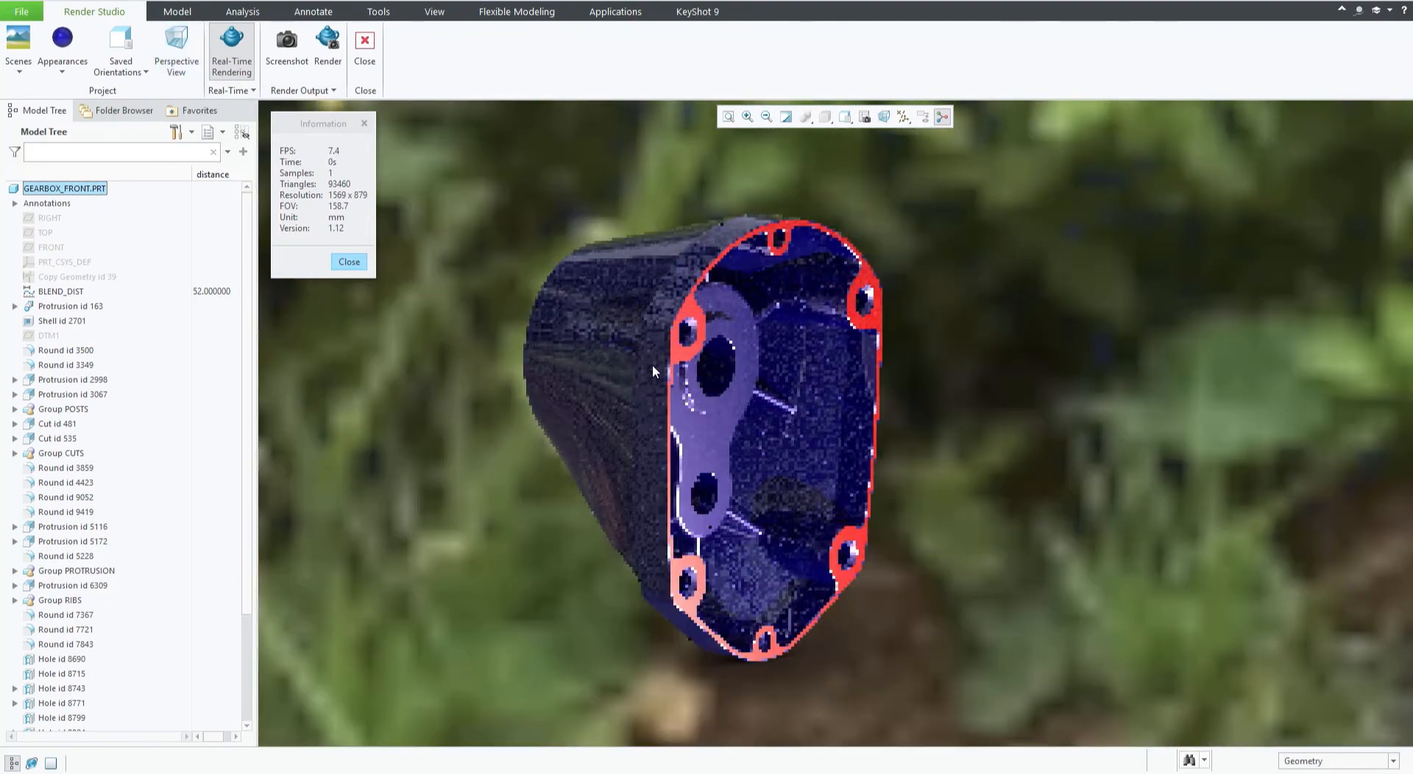
mouse_move(631, 370)
middle_down()
mouse_move(643, 360)
mouse_move(629, 368)
middle_up()
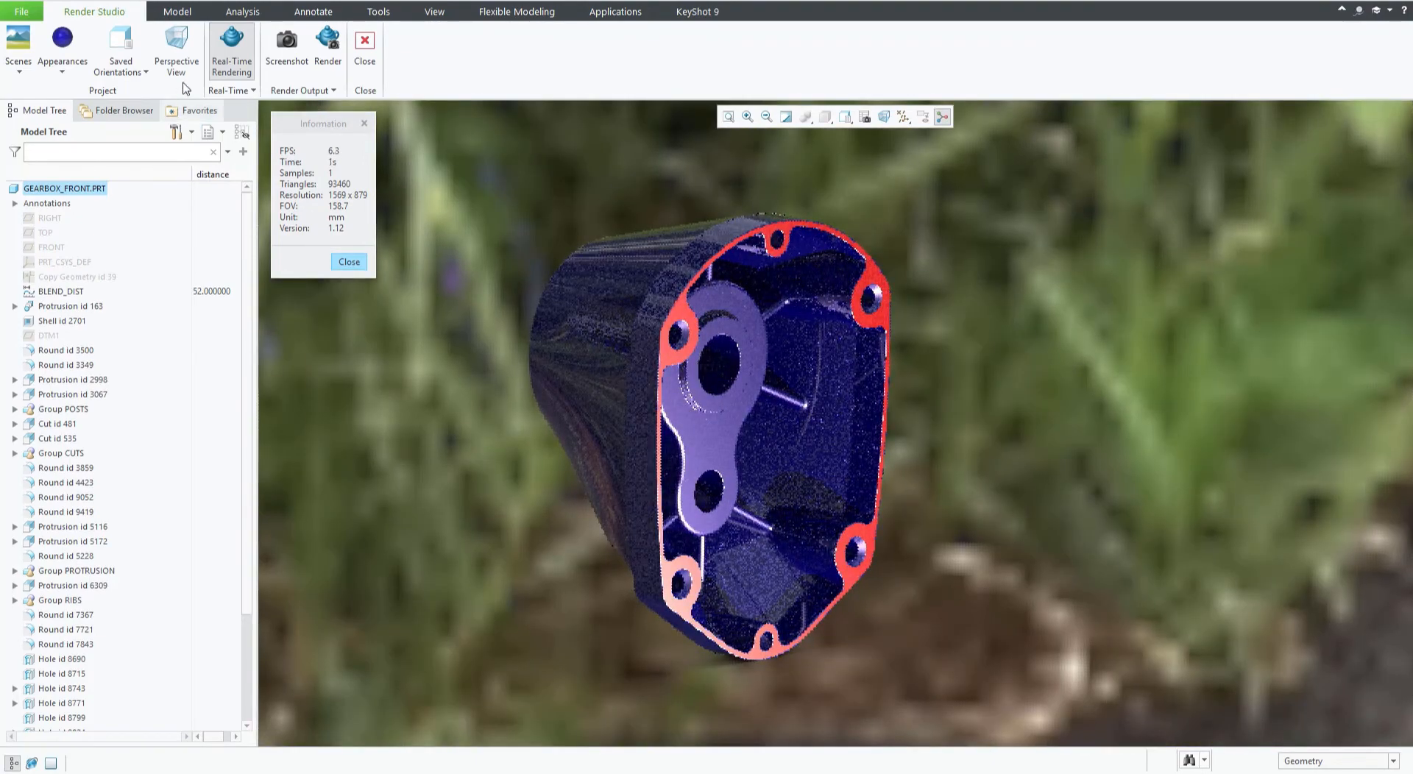
click(184, 50)
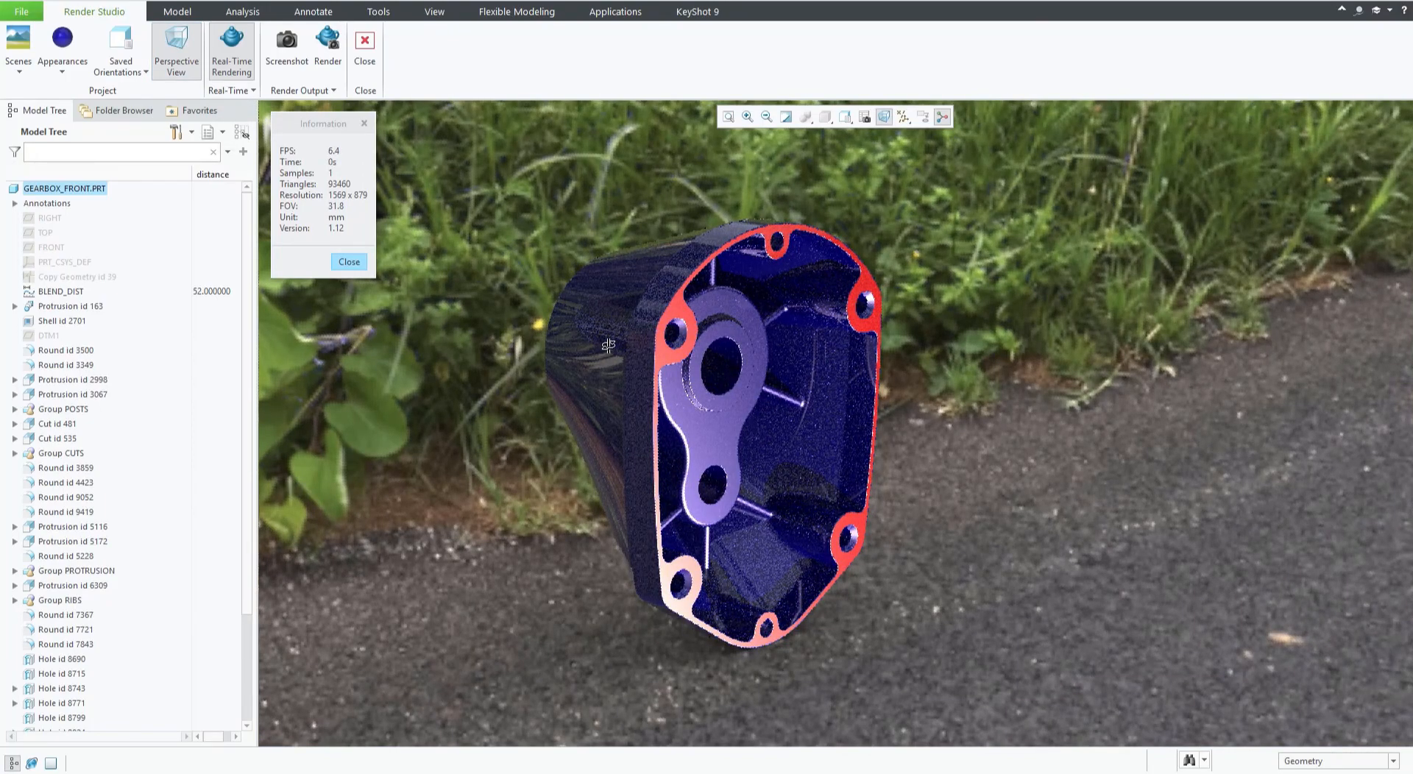
middle_drag(607, 345, 605, 359)
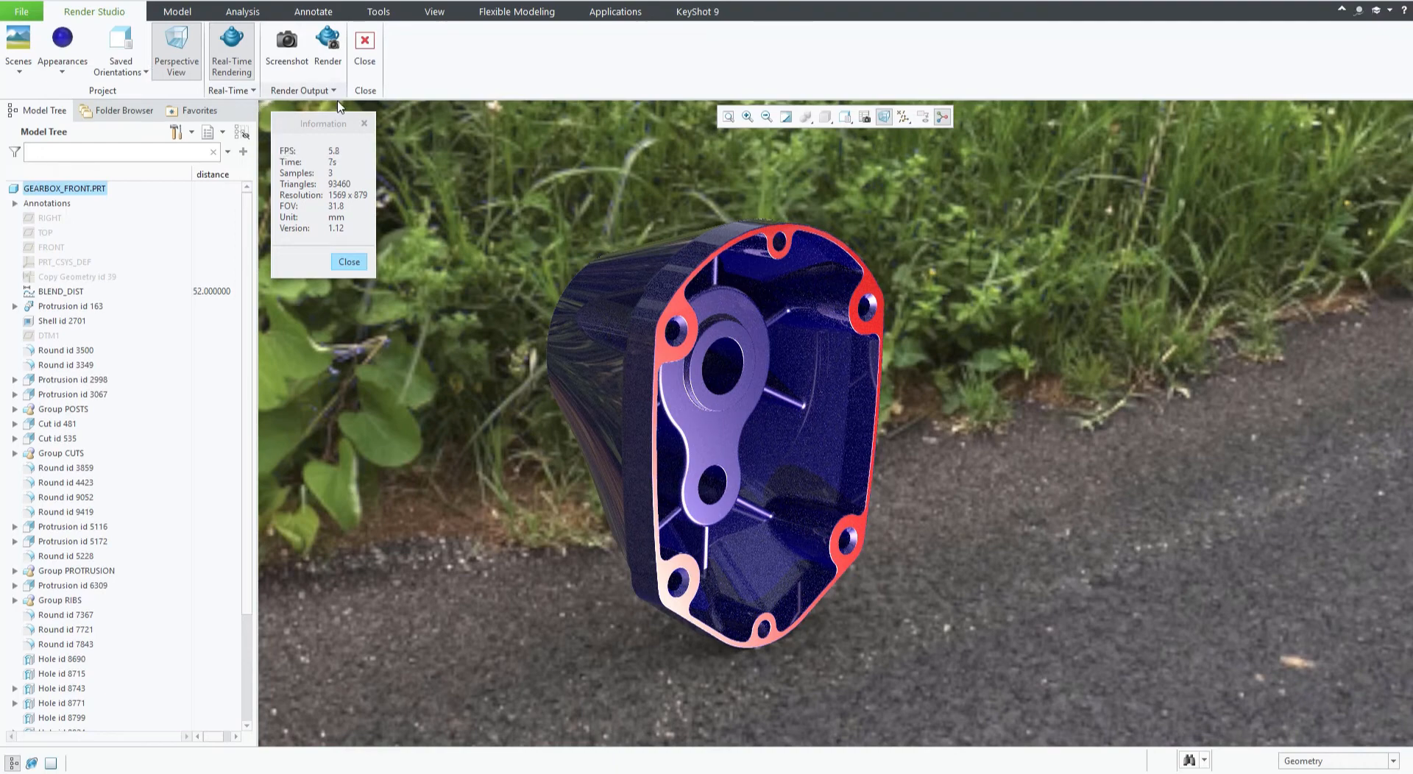
Open the real-time rendering settings and set the lighting preset to Performance Mode.
click(230, 93)
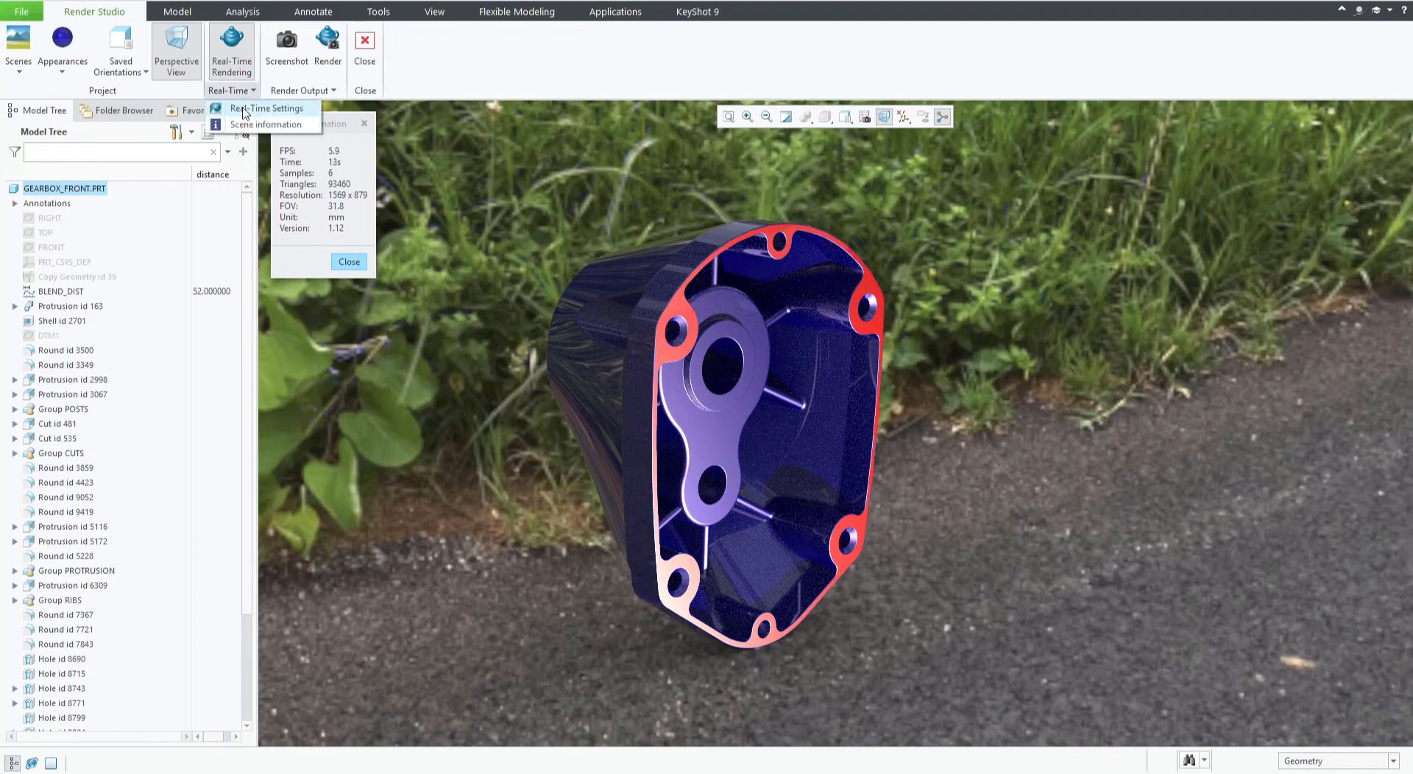
click(243, 110)
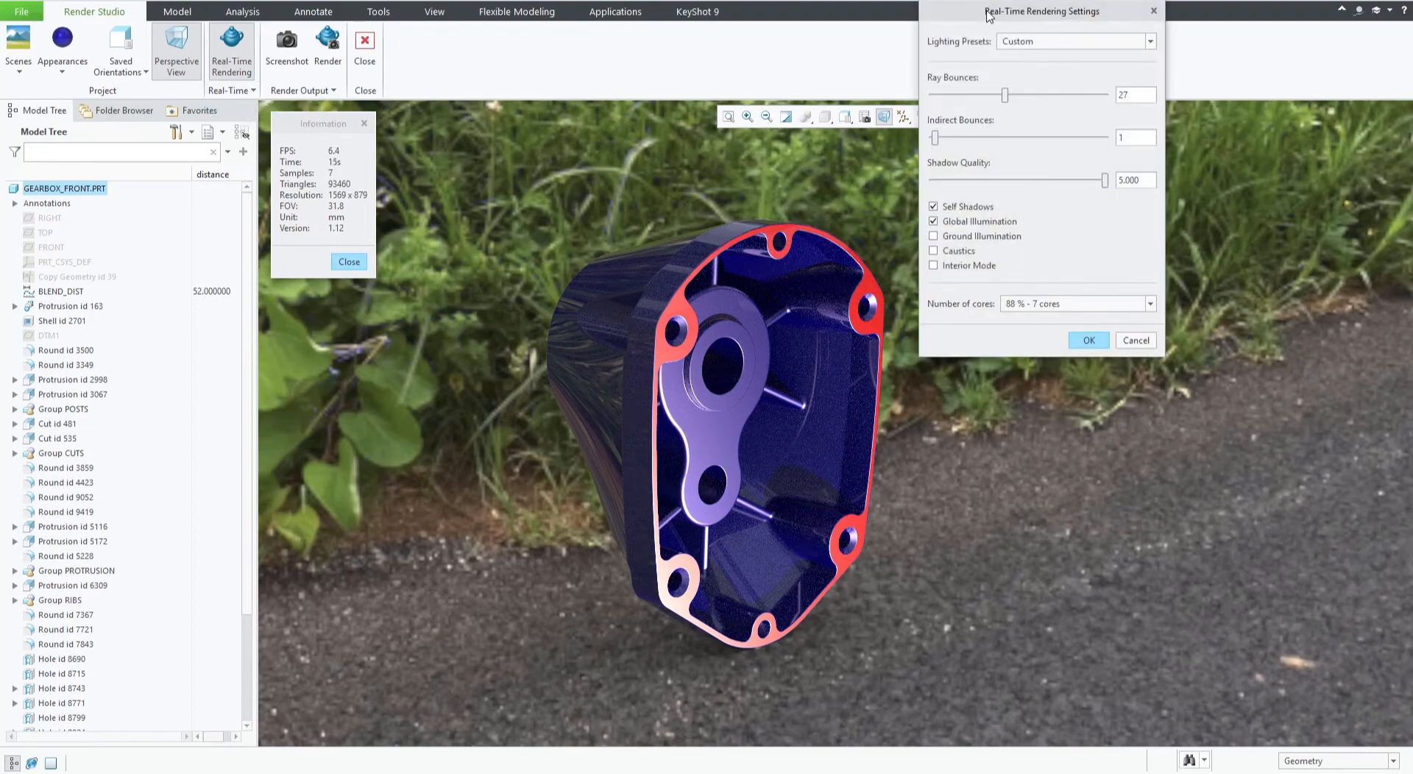
drag(988, 16, 1031, 255)
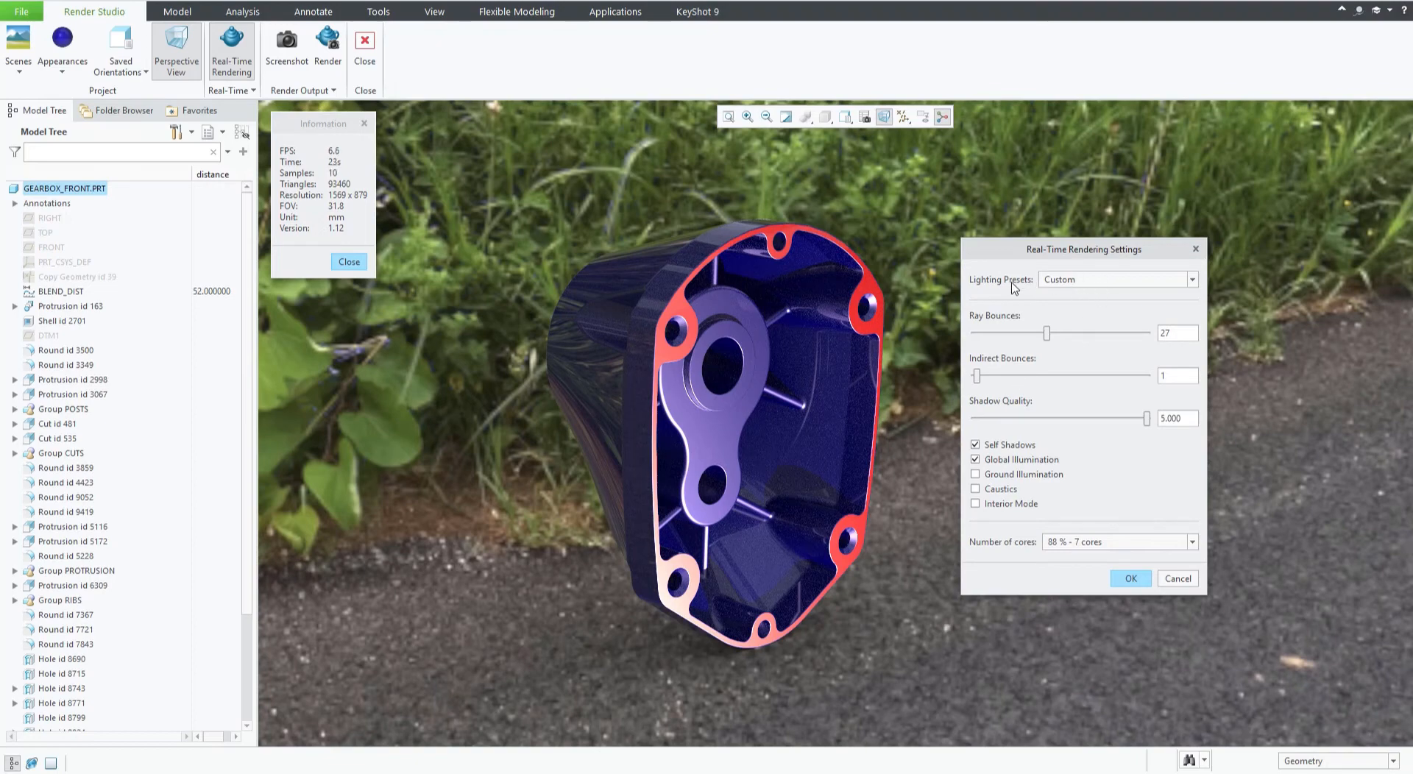
click(1071, 284)
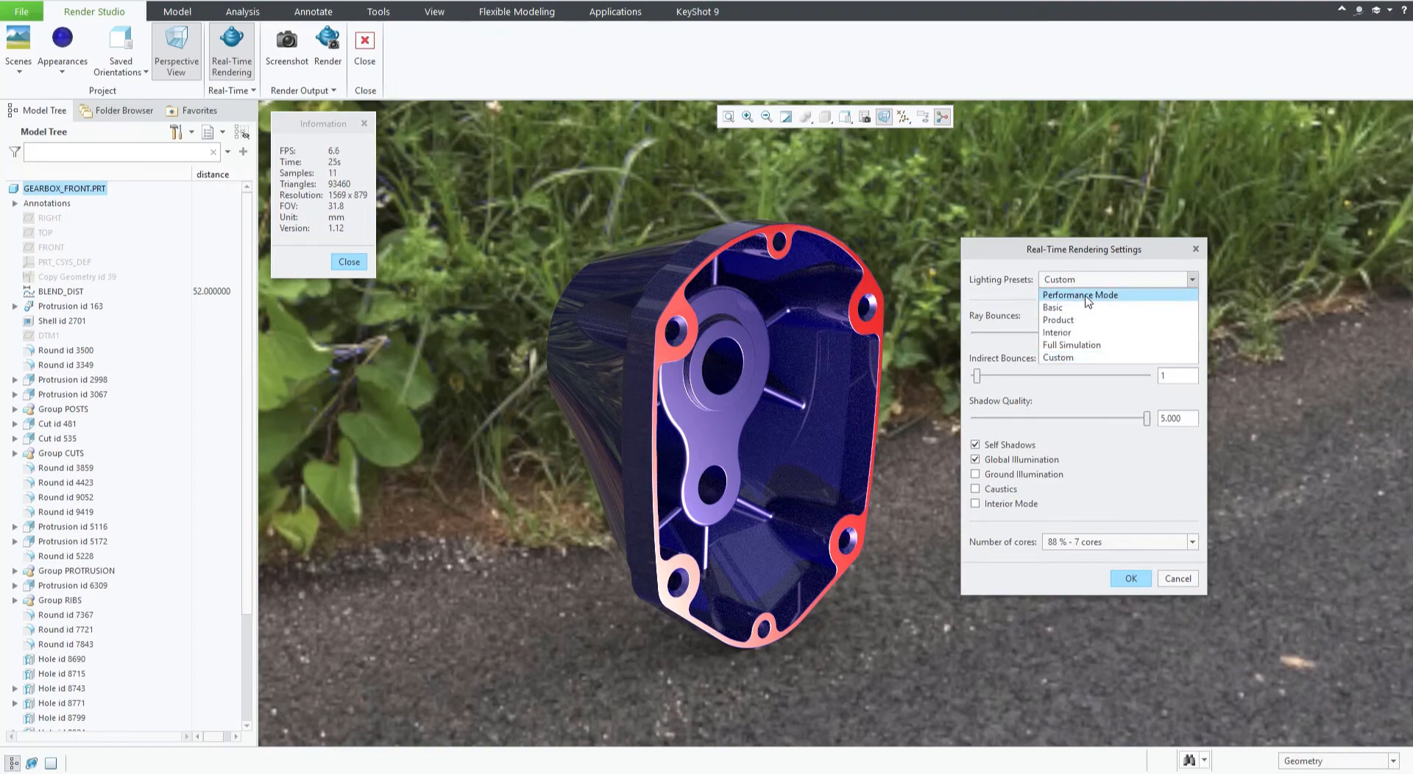
click(1088, 297)
mouse_move(880, 374)
middle_down()
mouse_move(899, 388)
mouse_move(874, 377)
middle_up()
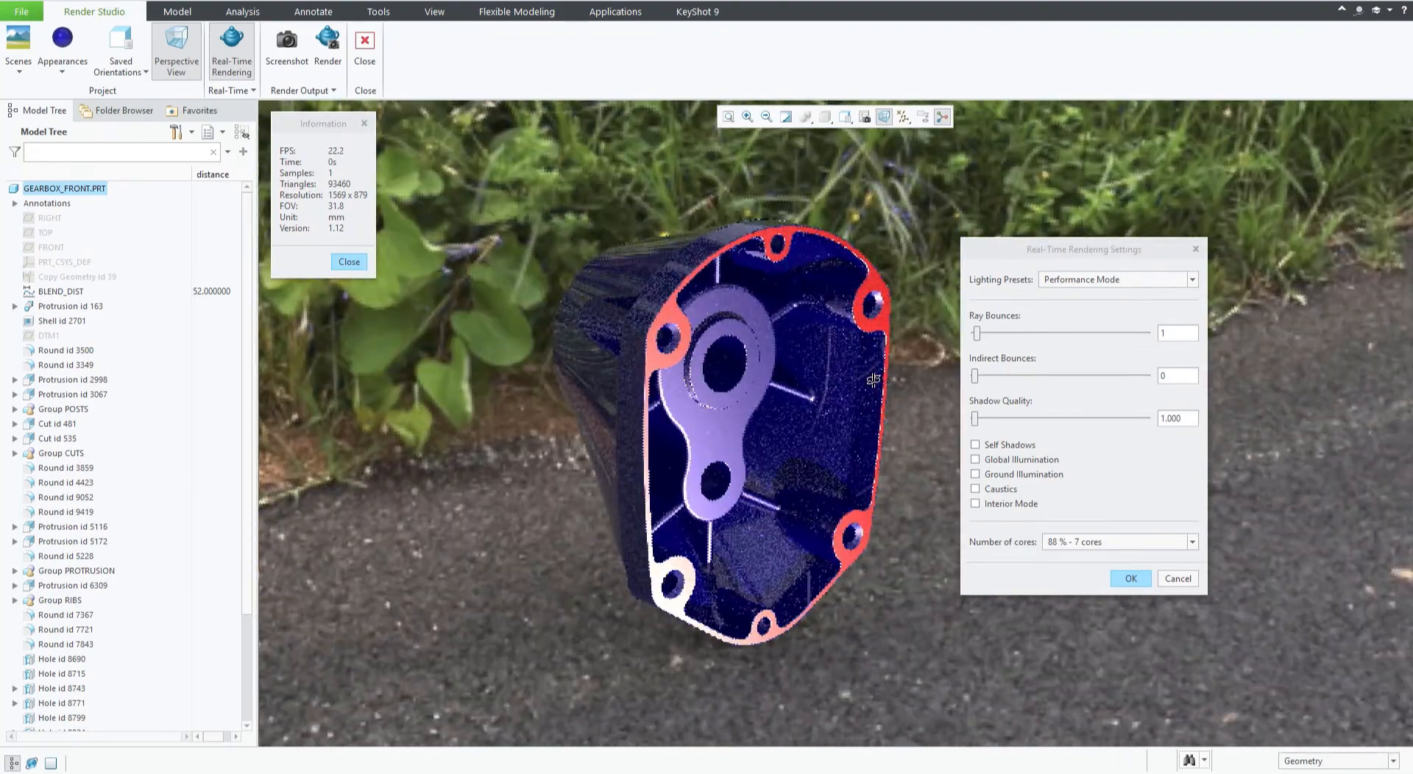
Open the Scene Editor's lights, open lightbulb1's position and move its source X location to about 0.480.
click(19, 74)
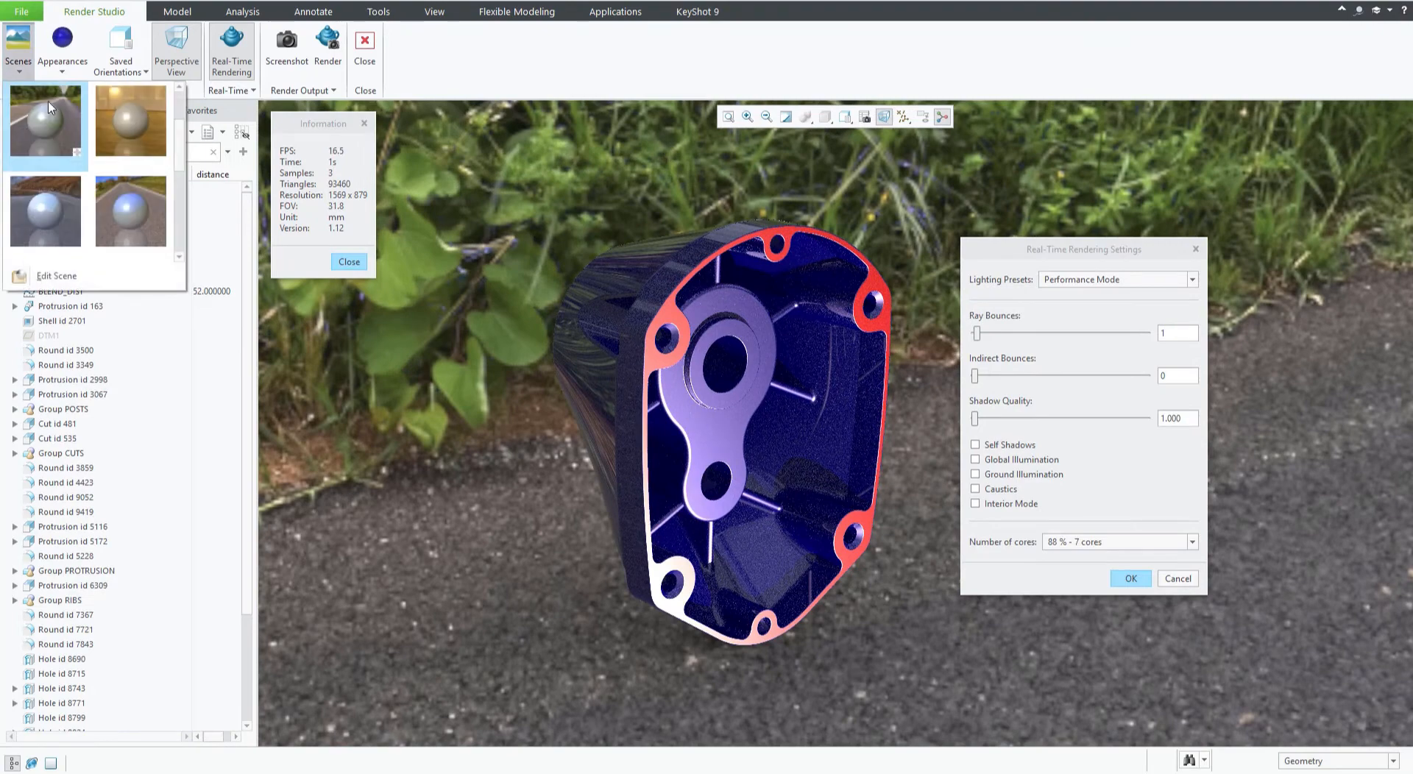
click(45, 278)
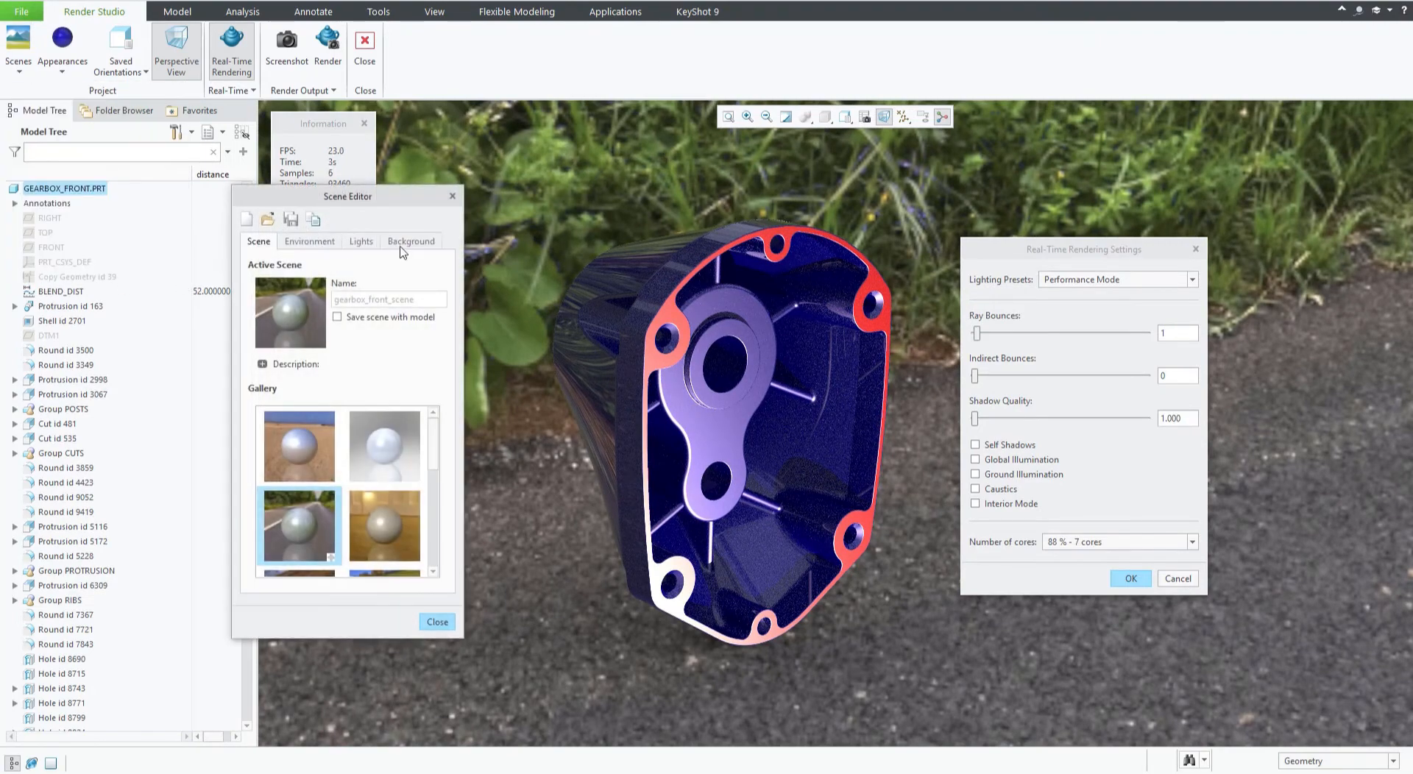
click(361, 242)
click(291, 301)
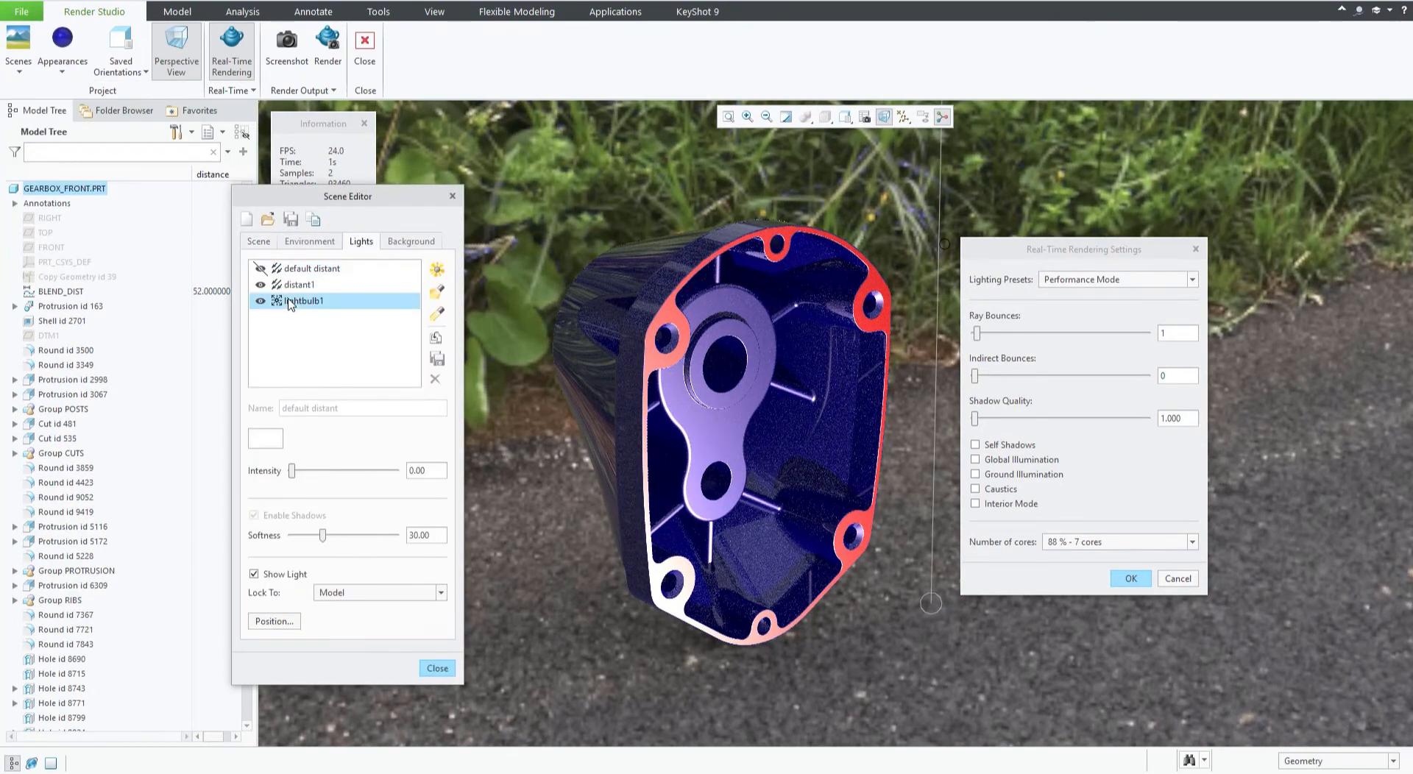
click(272, 619)
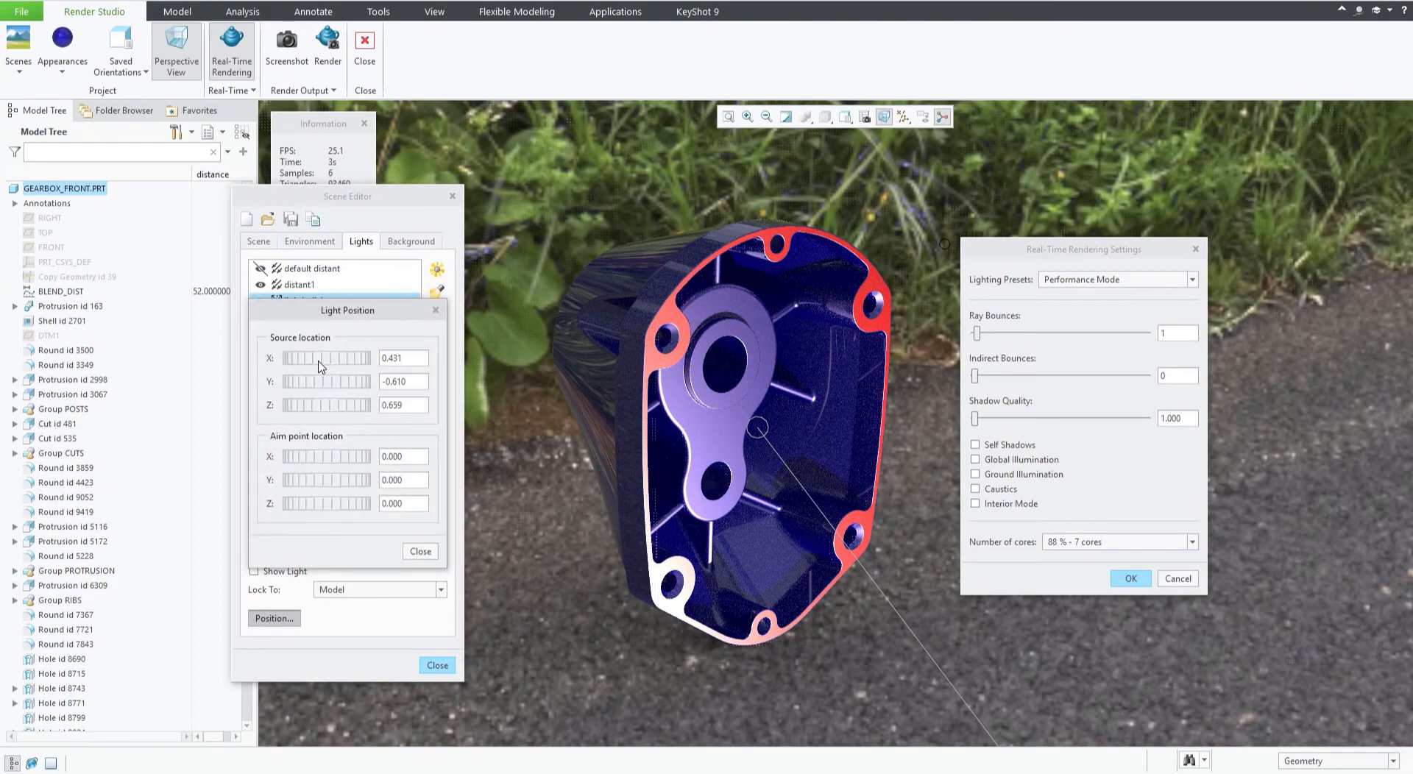
mouse_move(321, 367)
mouse_down()
mouse_move(390, 365)
mouse_move(334, 364)
mouse_up()
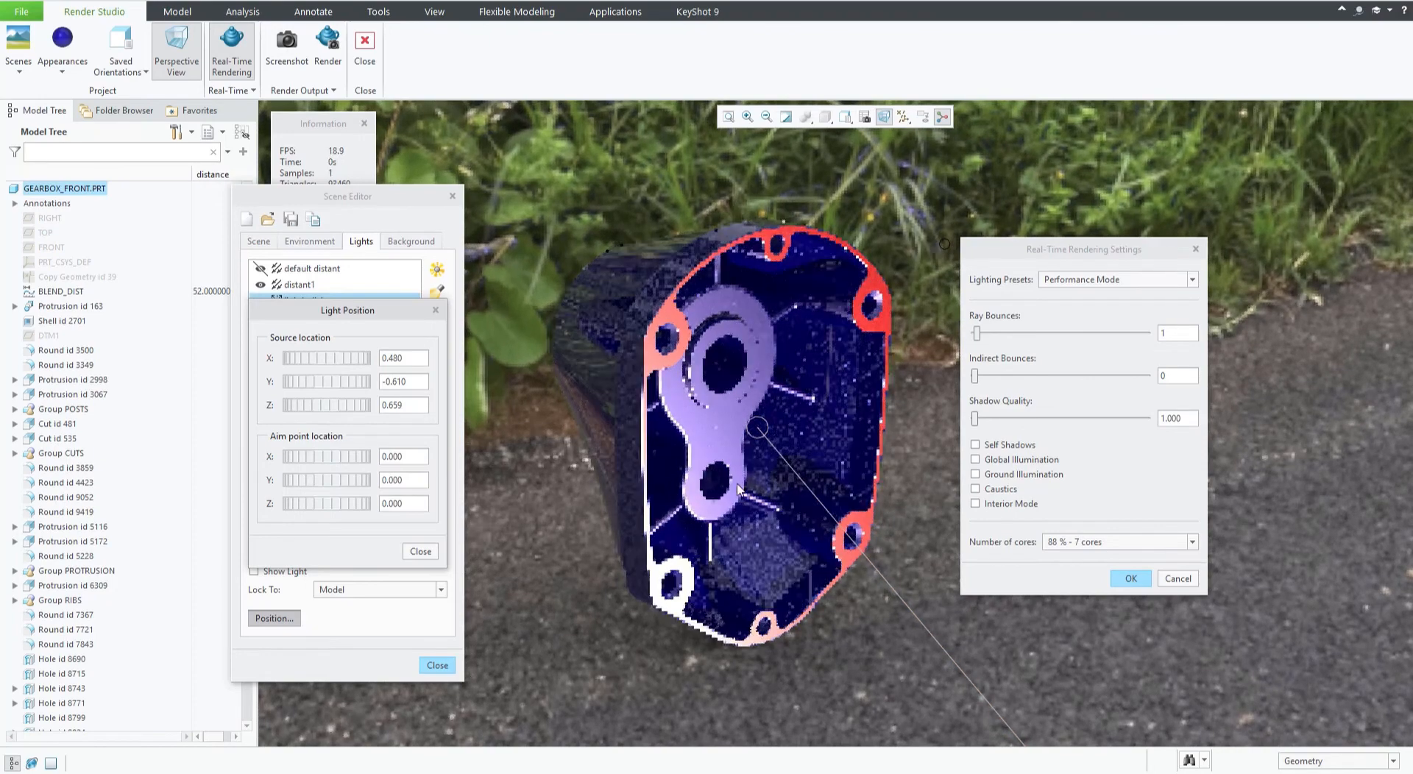
Switch the lighting preset to Full Simulation and move lightbulb1's source X location to about 0.840.
click(1089, 285)
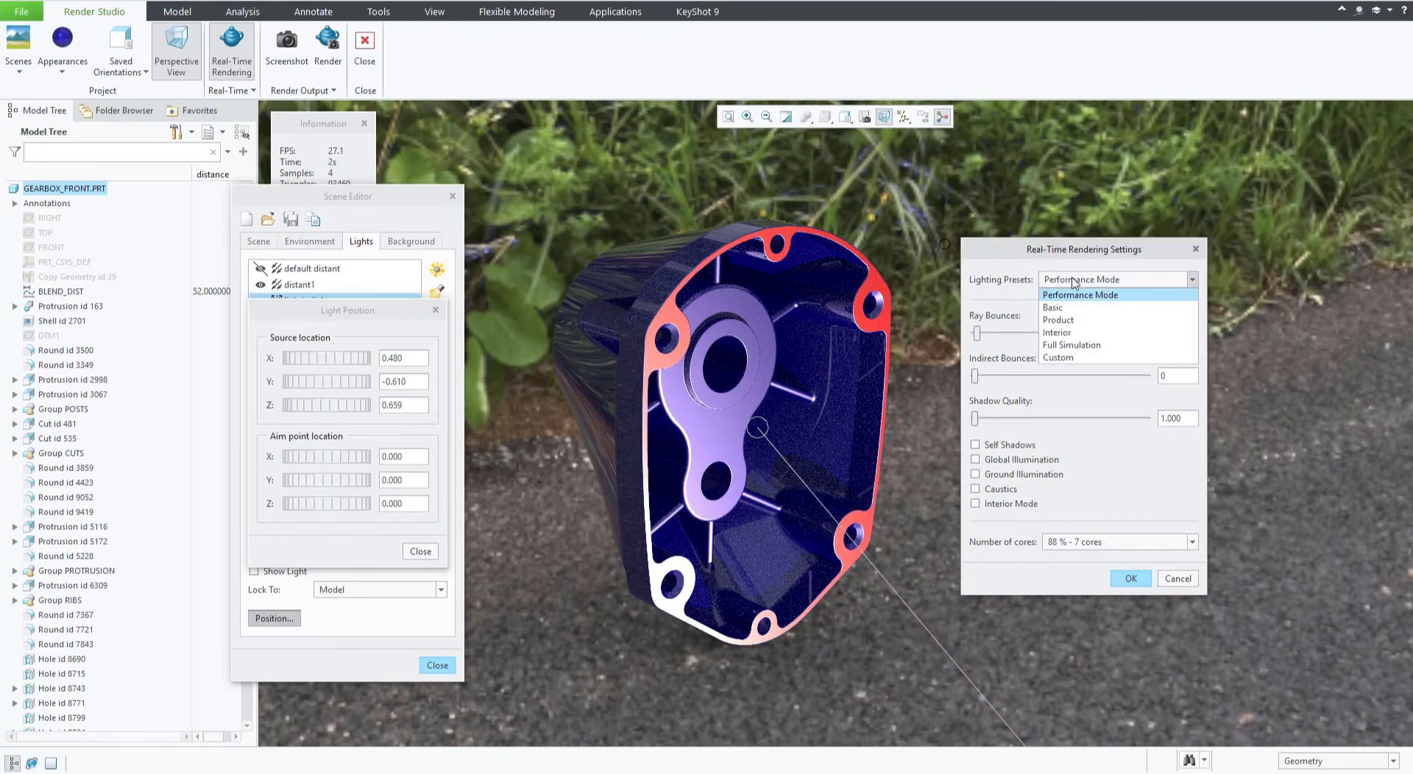
click(1064, 346)
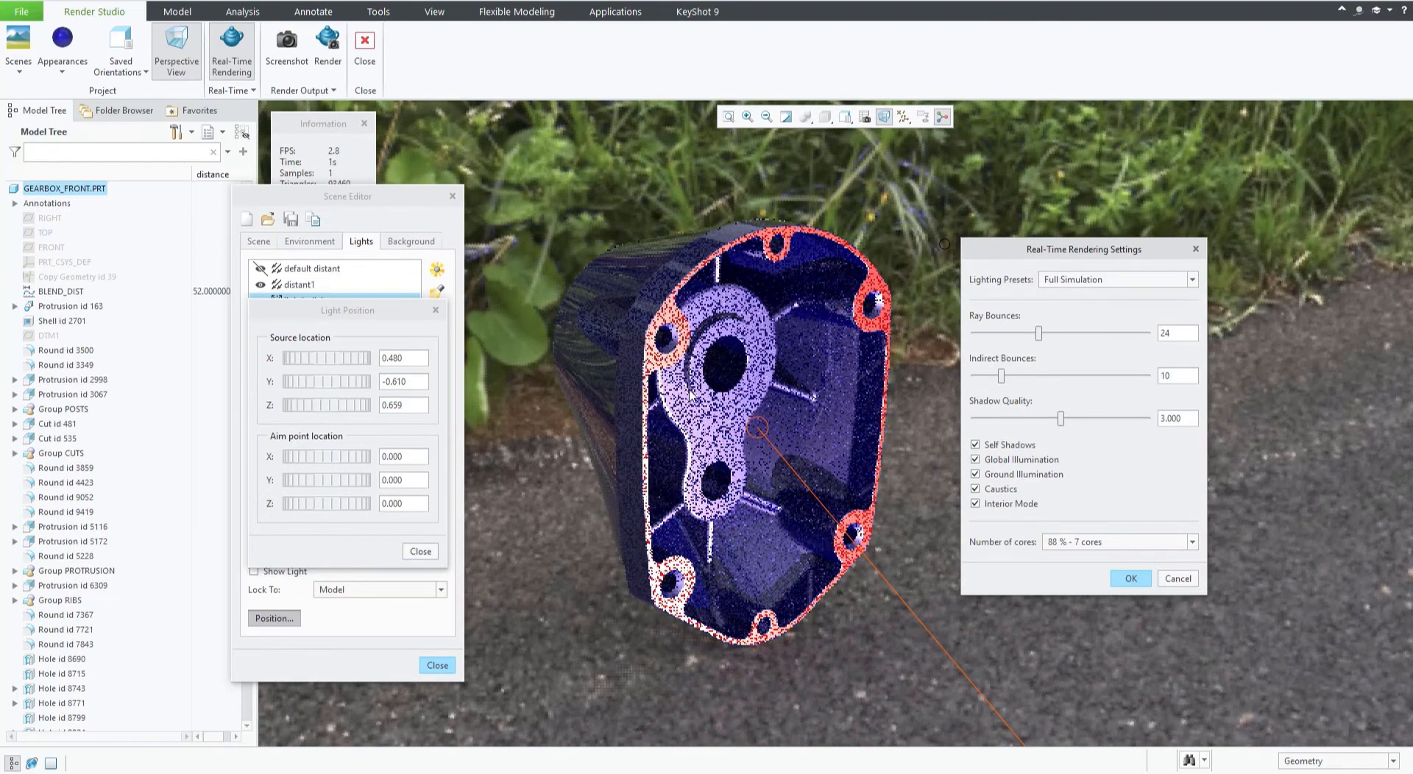
click(331, 371)
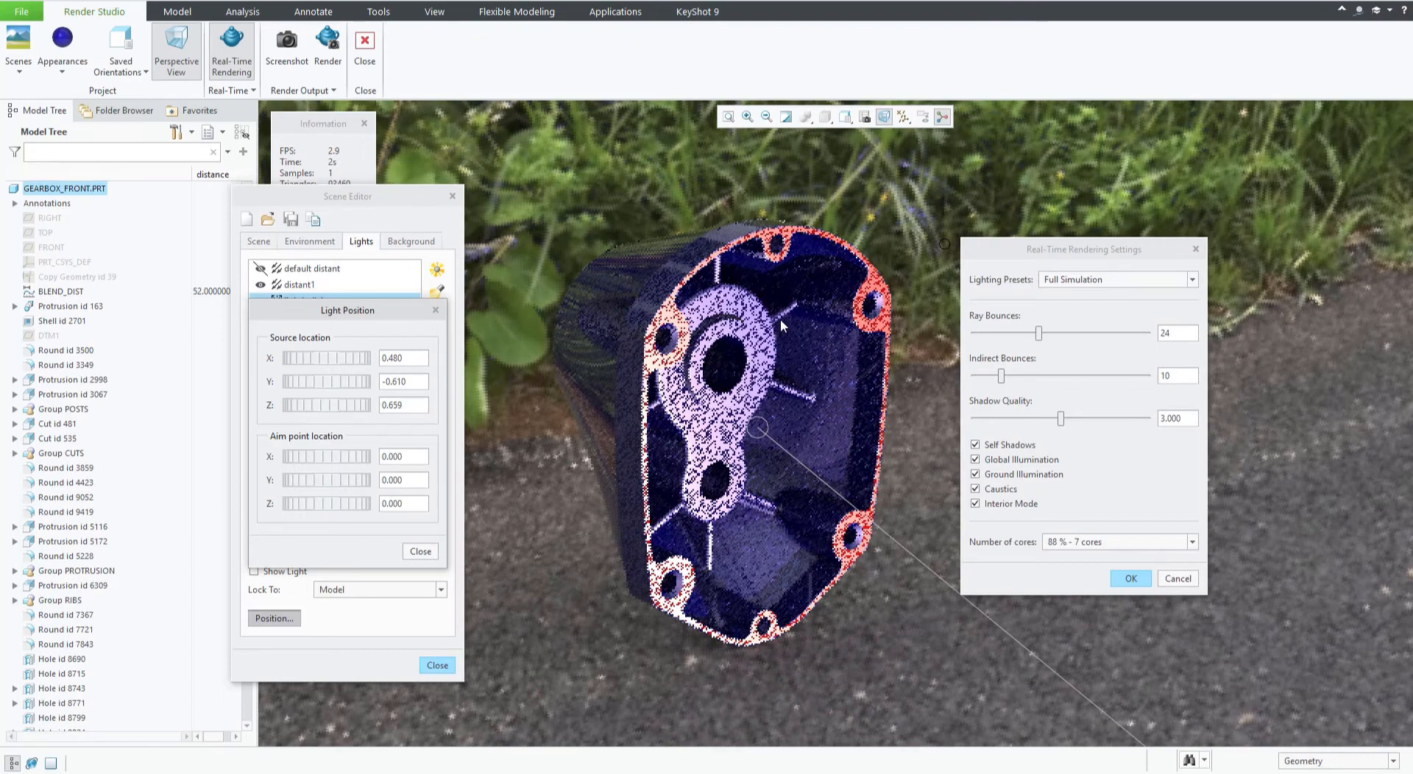
drag(673, 502, 317, 147)
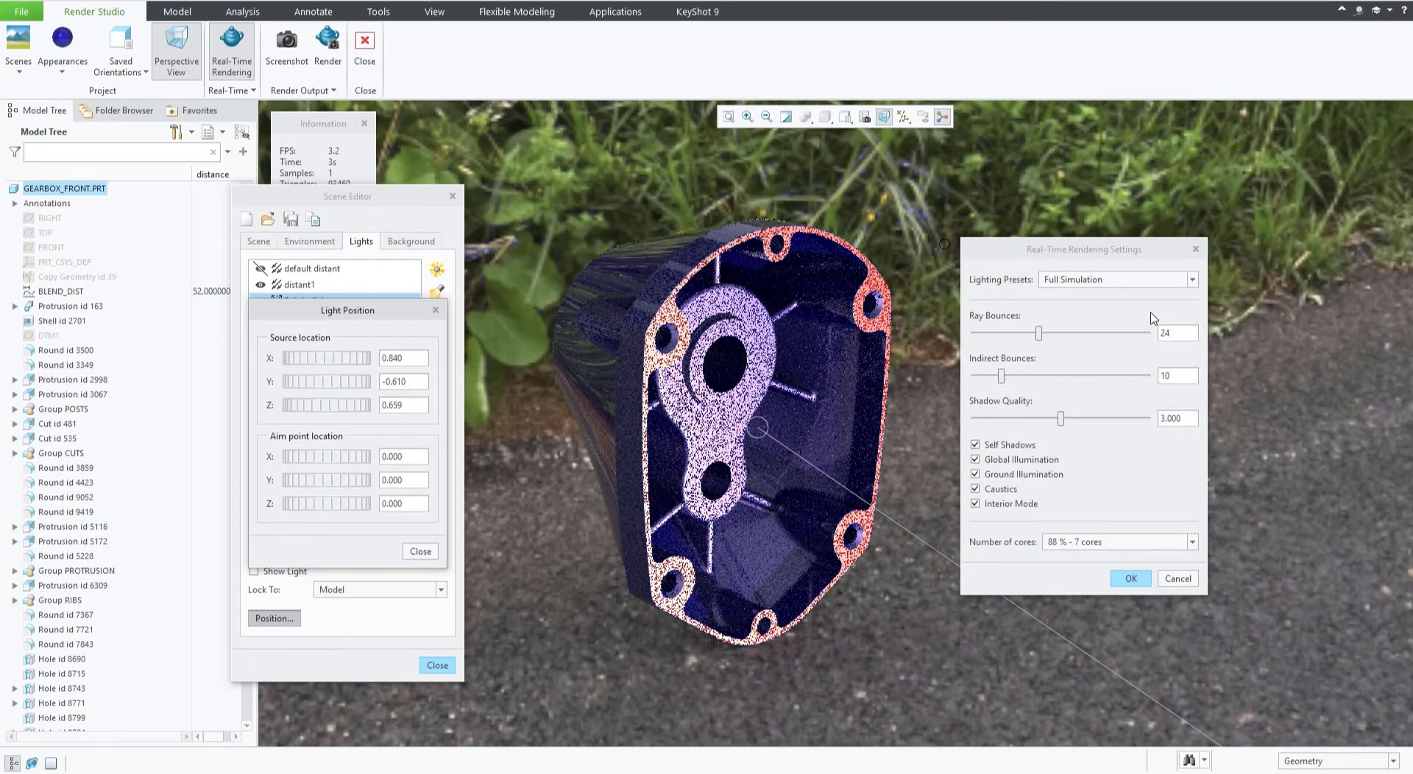
Compare the Performance Mode, Basic, Product and Interior lighting presets in turn, finishing with the Product preset.
click(1111, 285)
click(1098, 296)
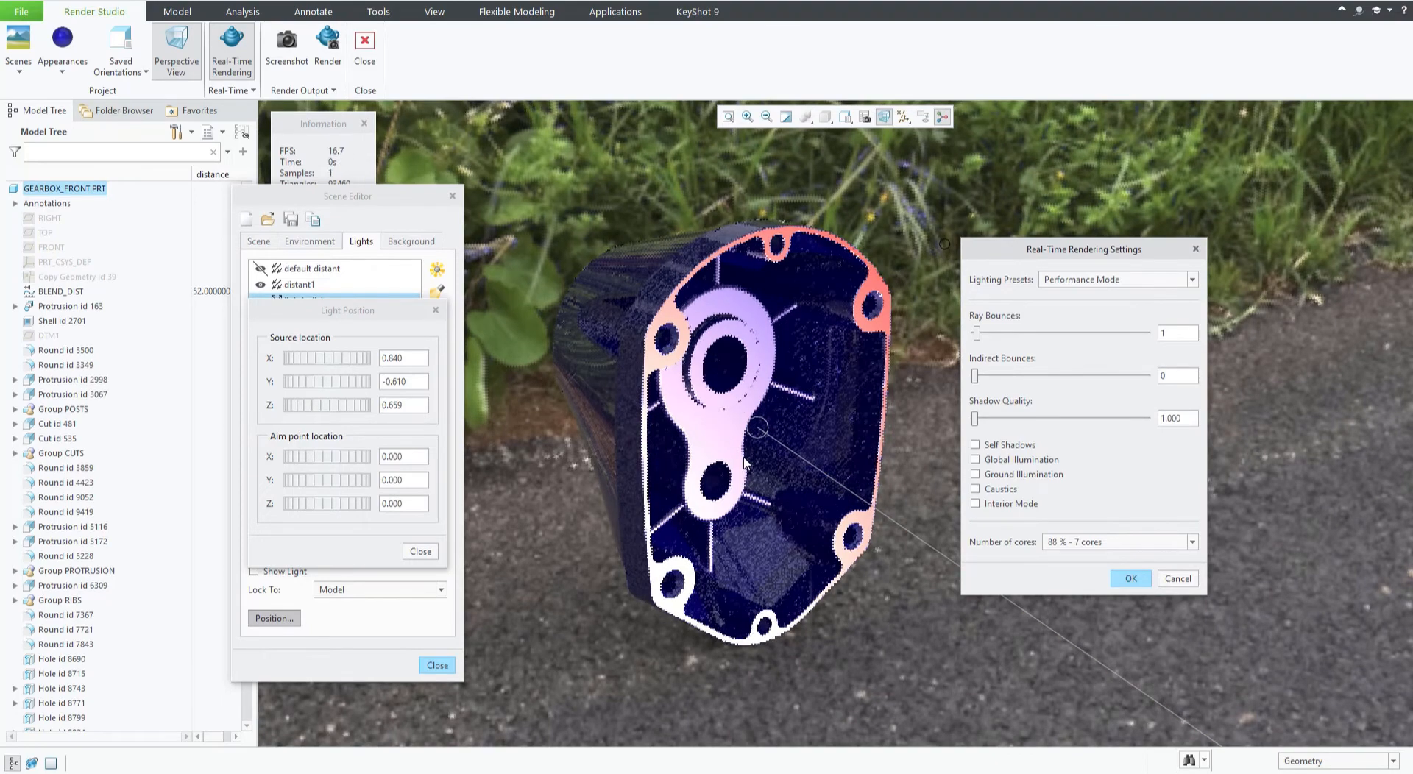
click(1086, 281)
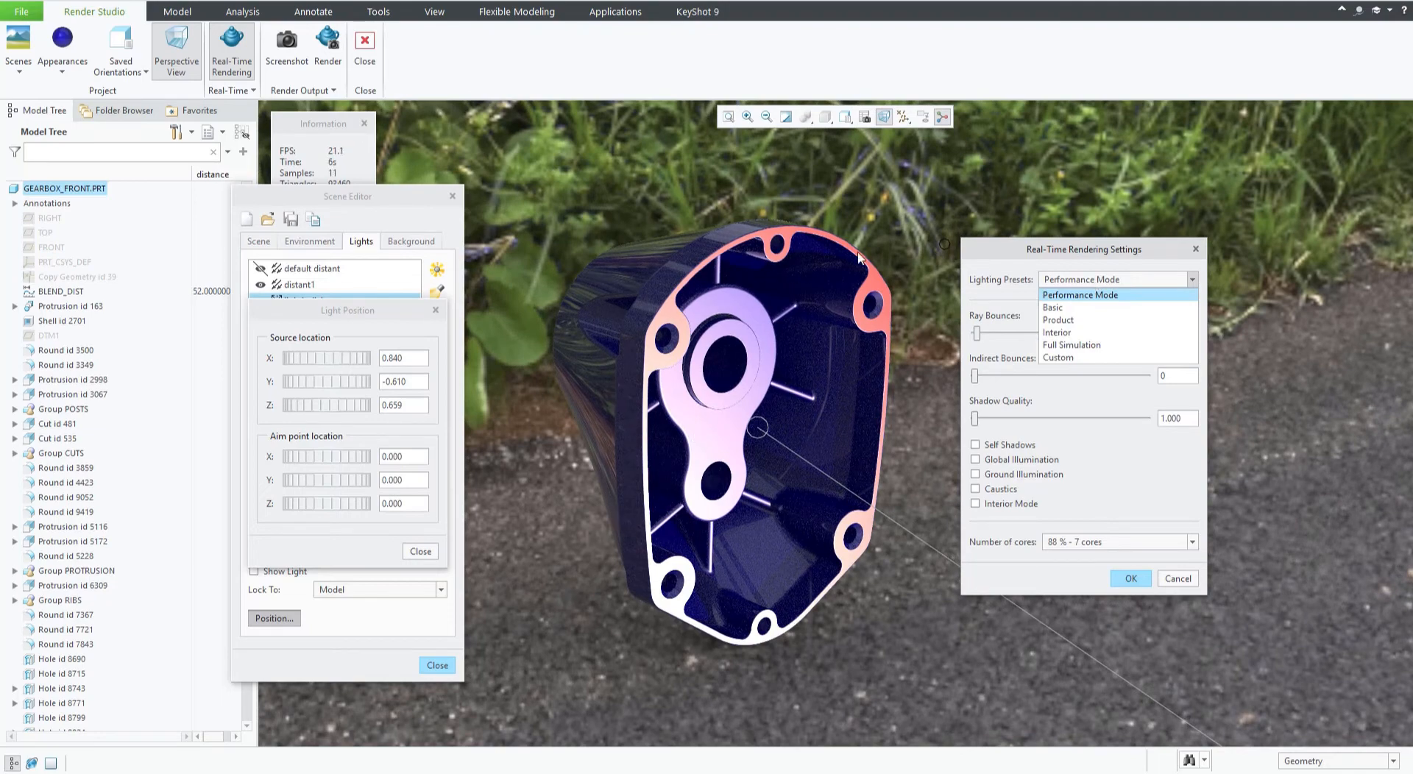
click(1058, 309)
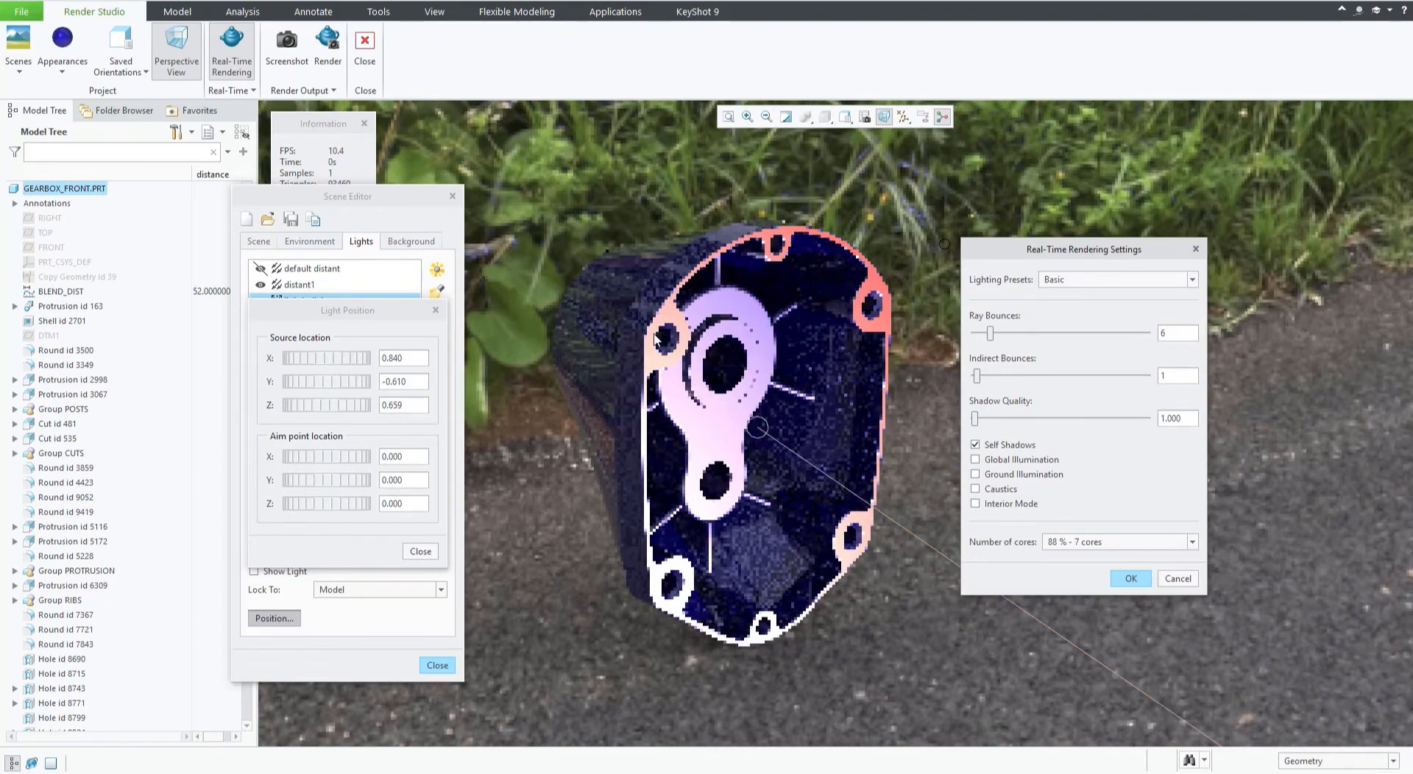
click(1058, 279)
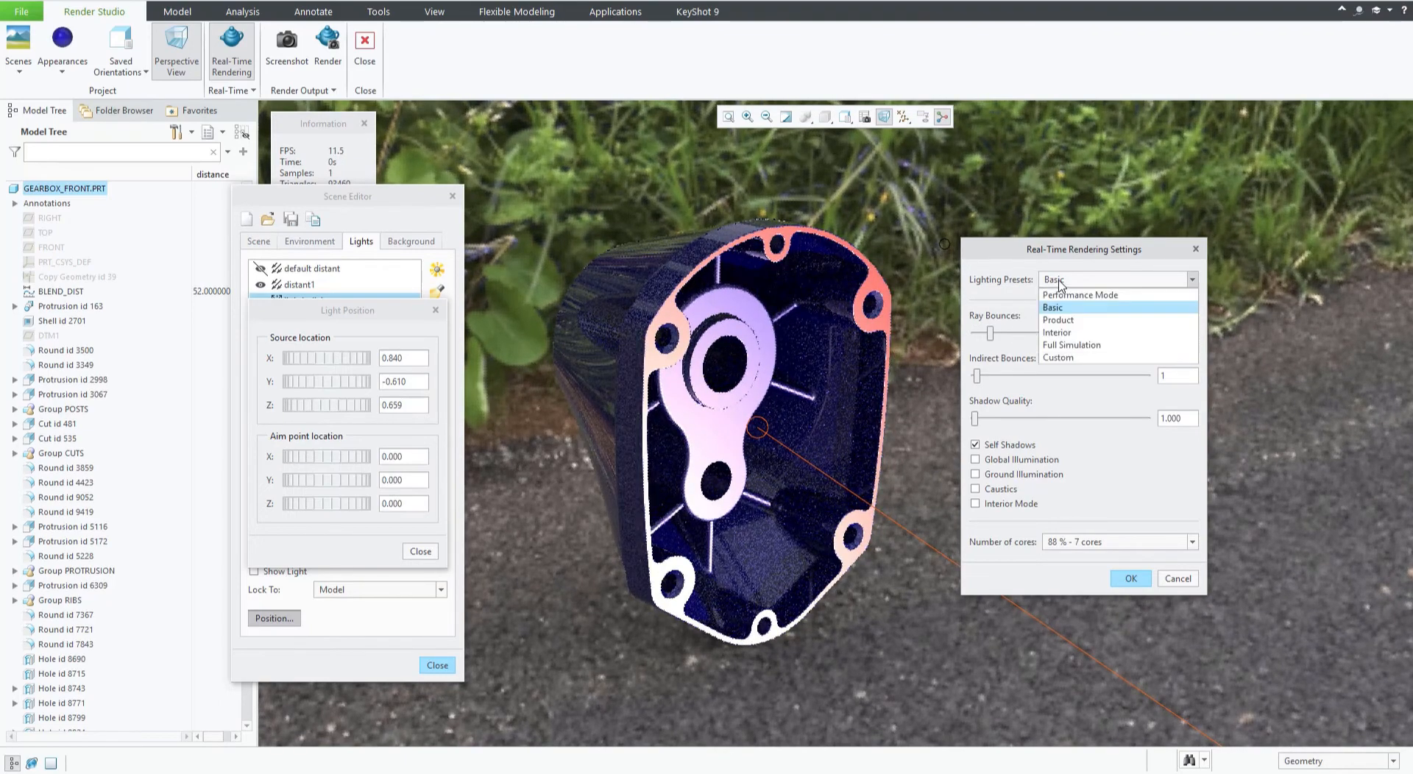
click(1058, 319)
click(1061, 279)
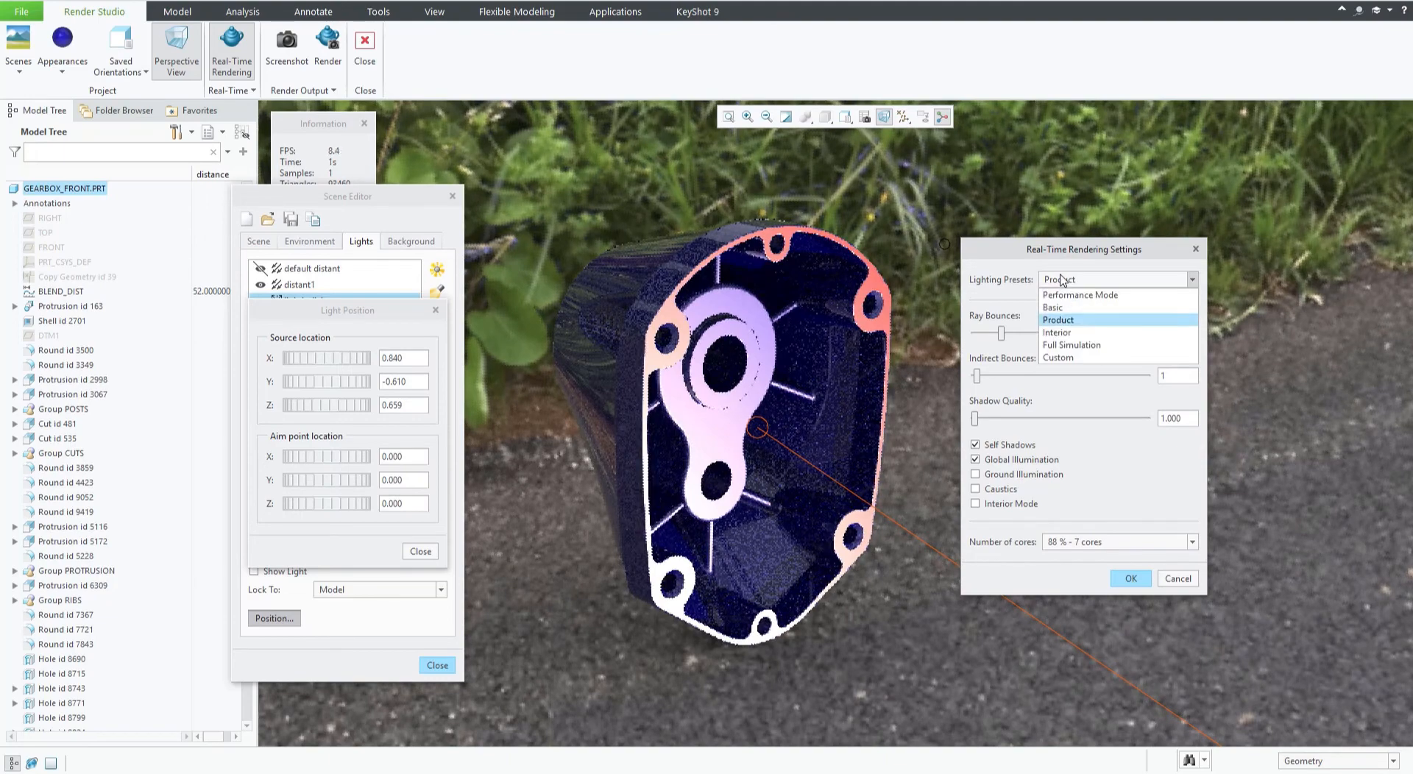
click(1056, 332)
click(1071, 281)
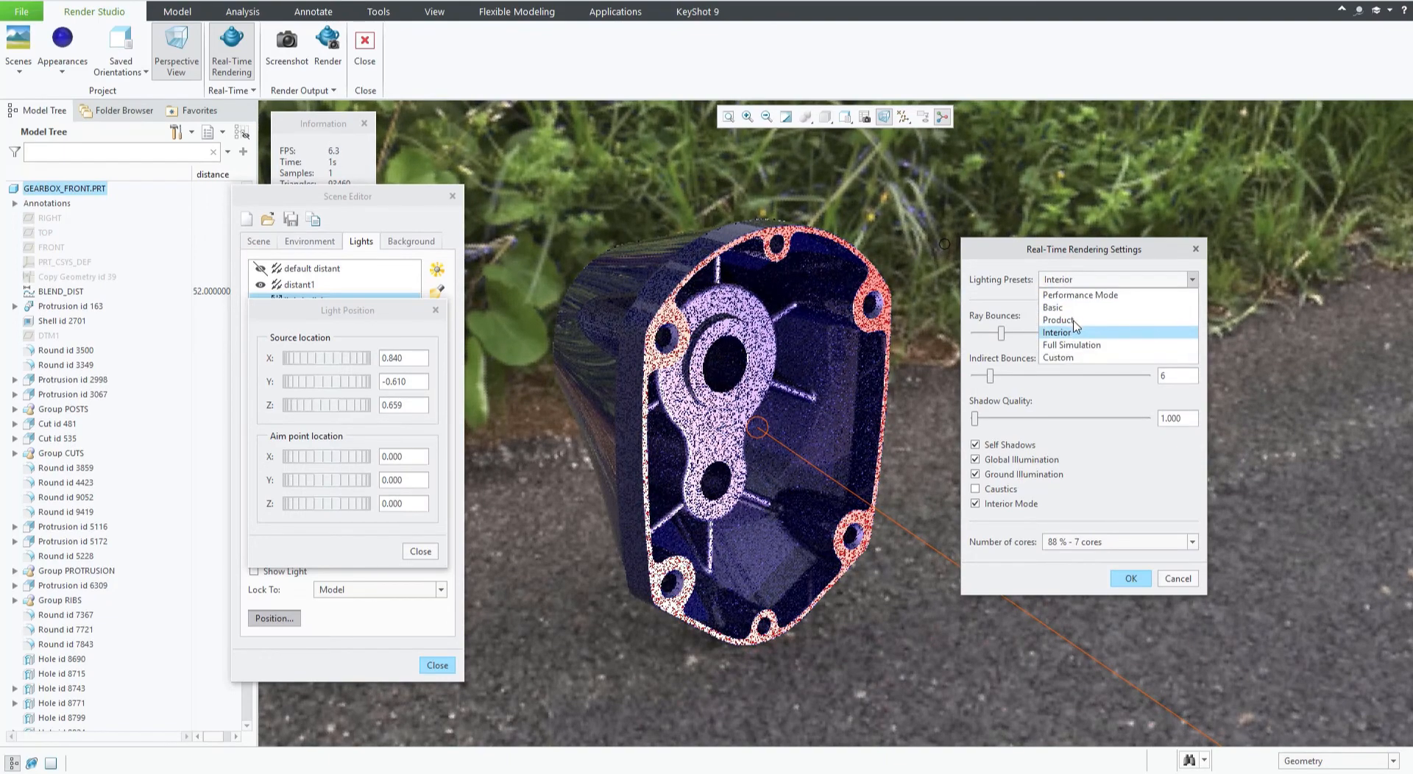
click(1077, 308)
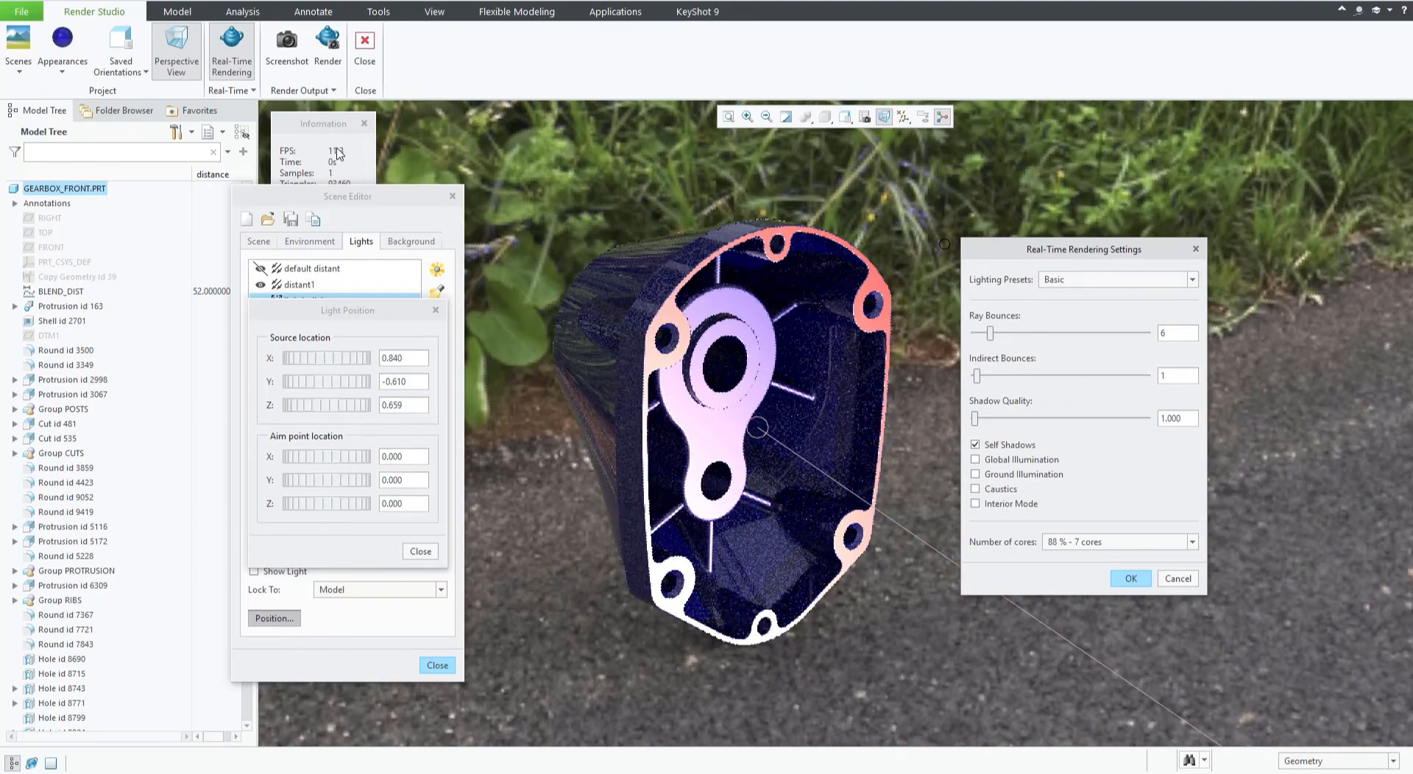
mouse_move(668, 421)
middle_down()
mouse_move(647, 407)
mouse_move(707, 423)
mouse_move(678, 425)
middle_up()
click(1094, 281)
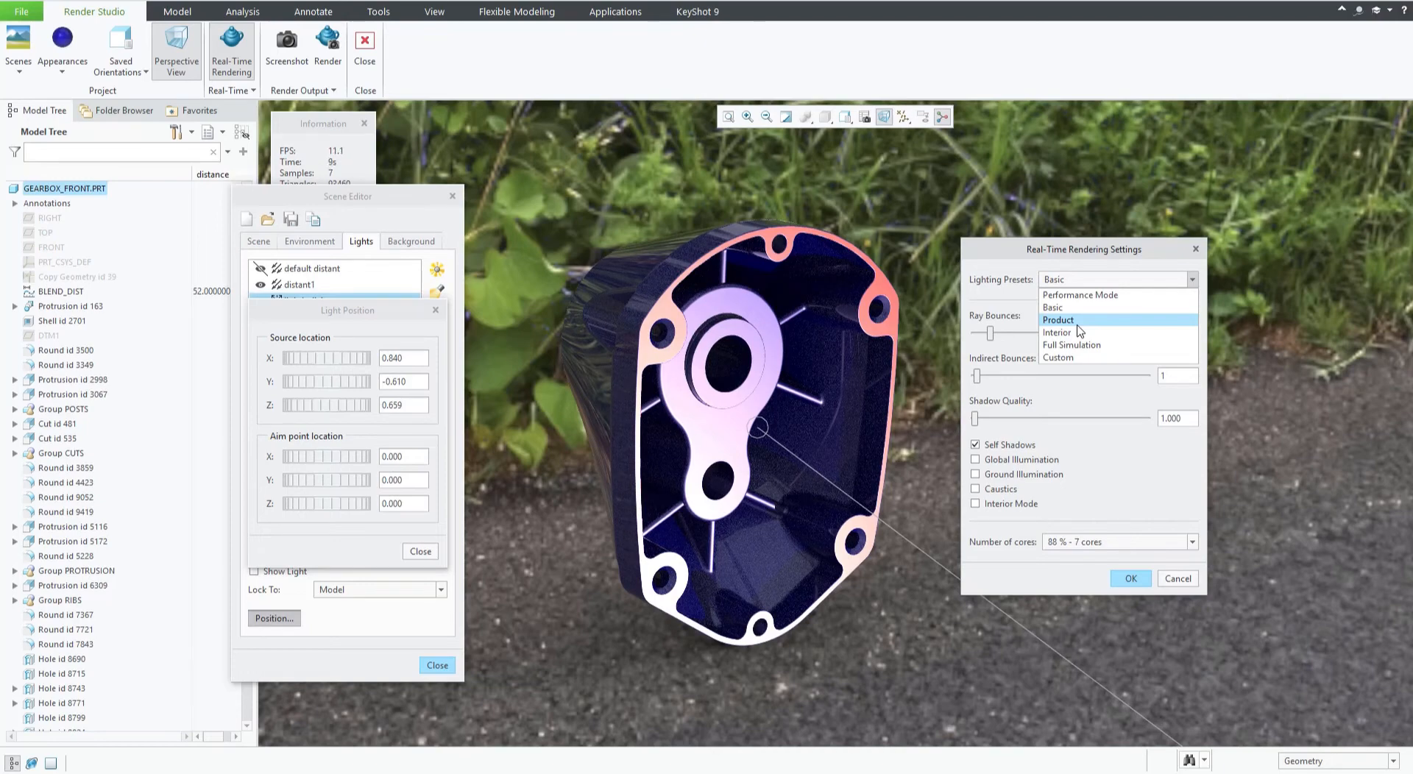
click(1077, 324)
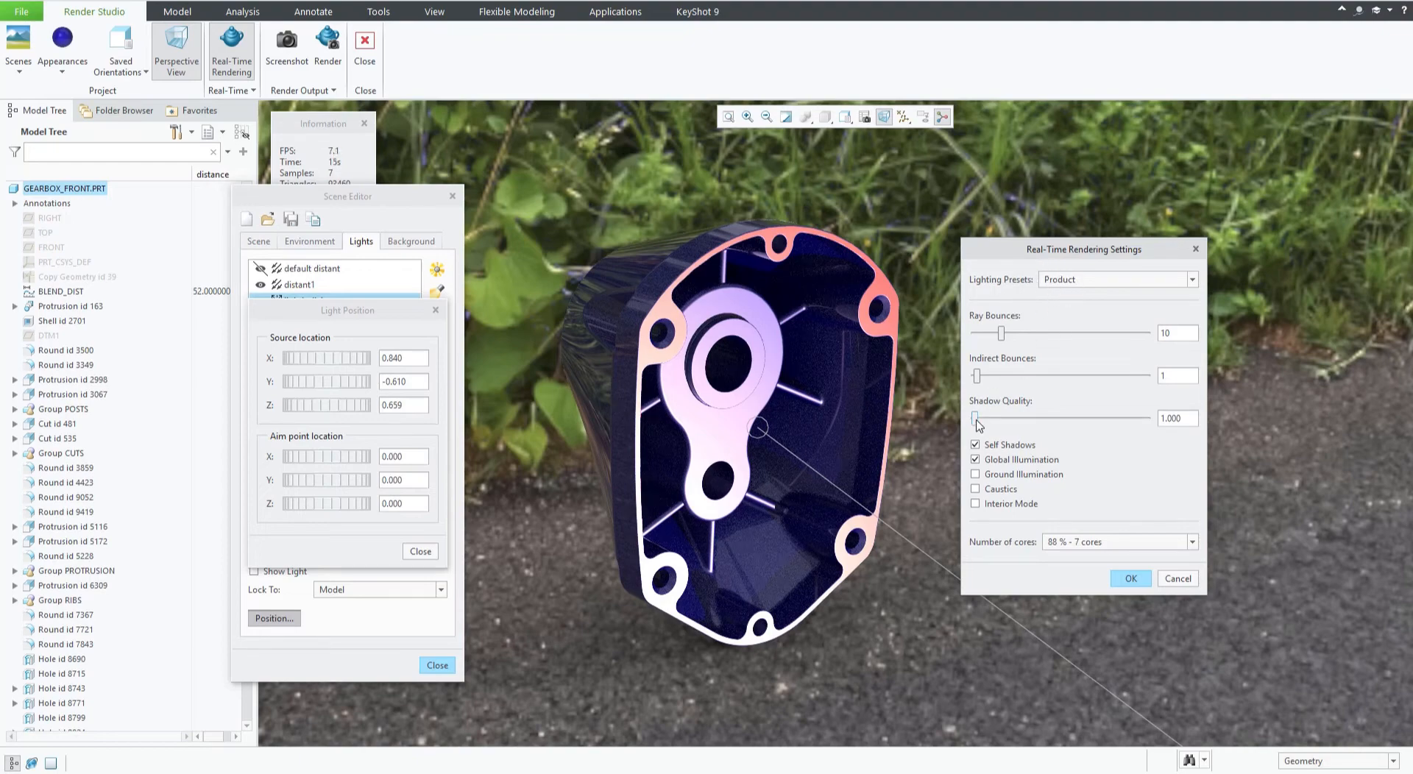
Raise the real-time shadow quality to 5.000, leaving the lighting preset list unchanged.
drag(976, 419, 1185, 438)
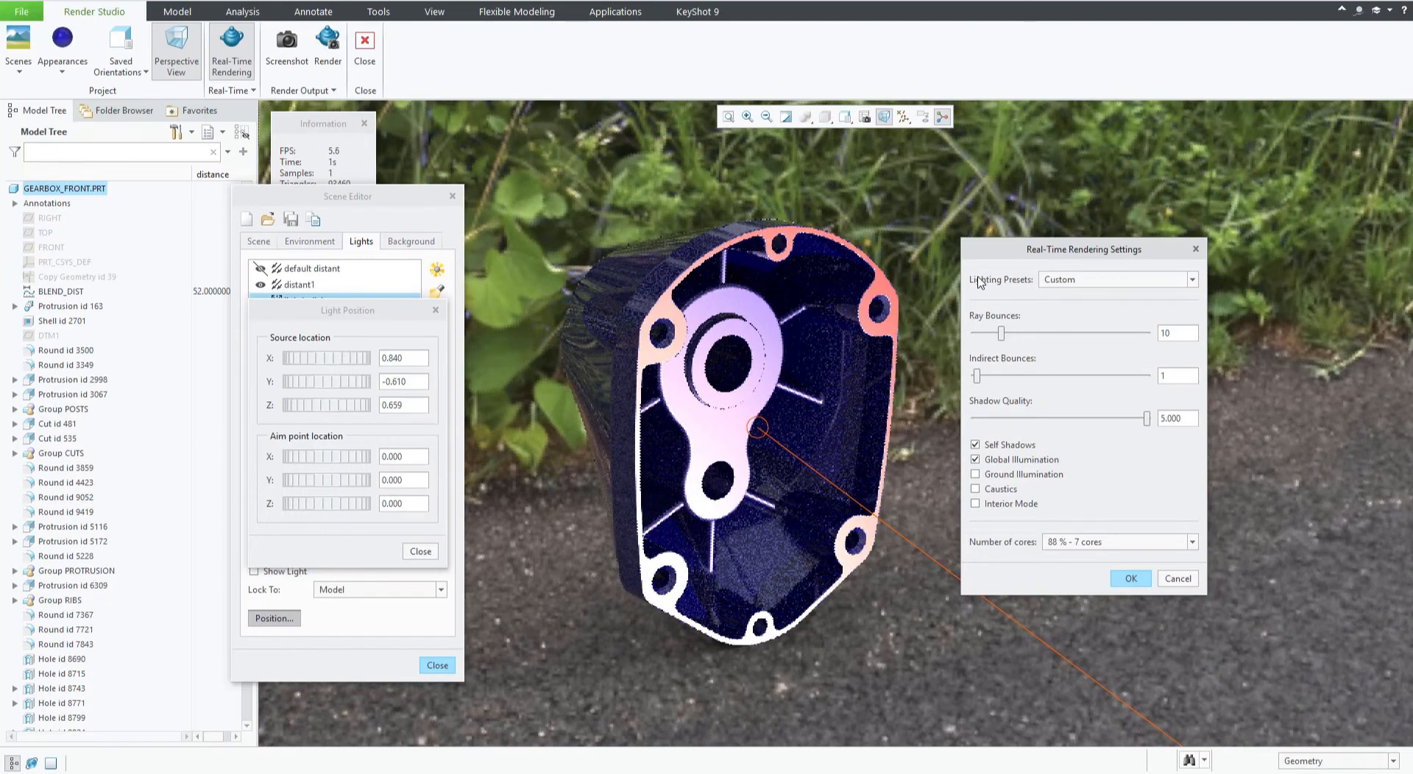
click(1068, 285)
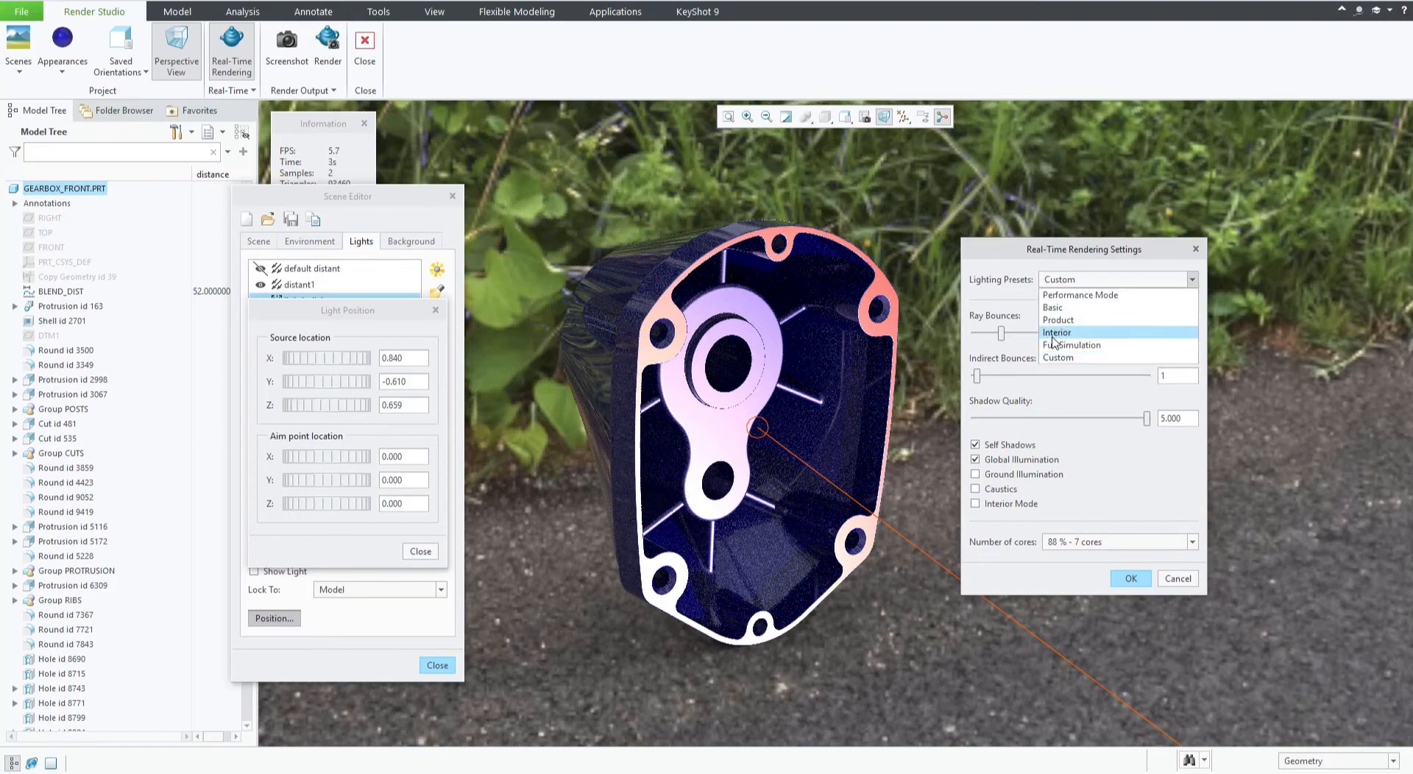
click(1139, 471)
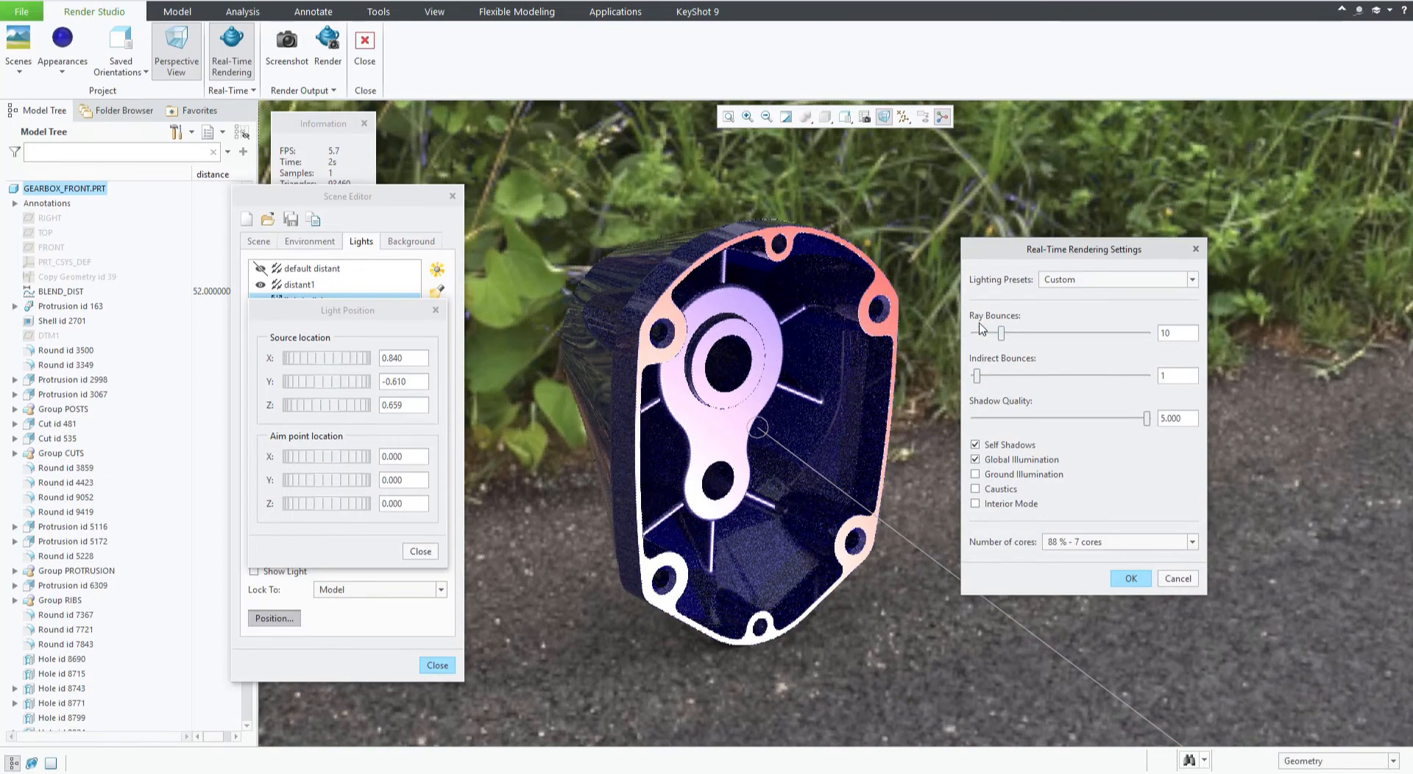
Toggle Self Shadows off and on to compare the shadowing on the housing.
drag(1011, 256, 972, 238)
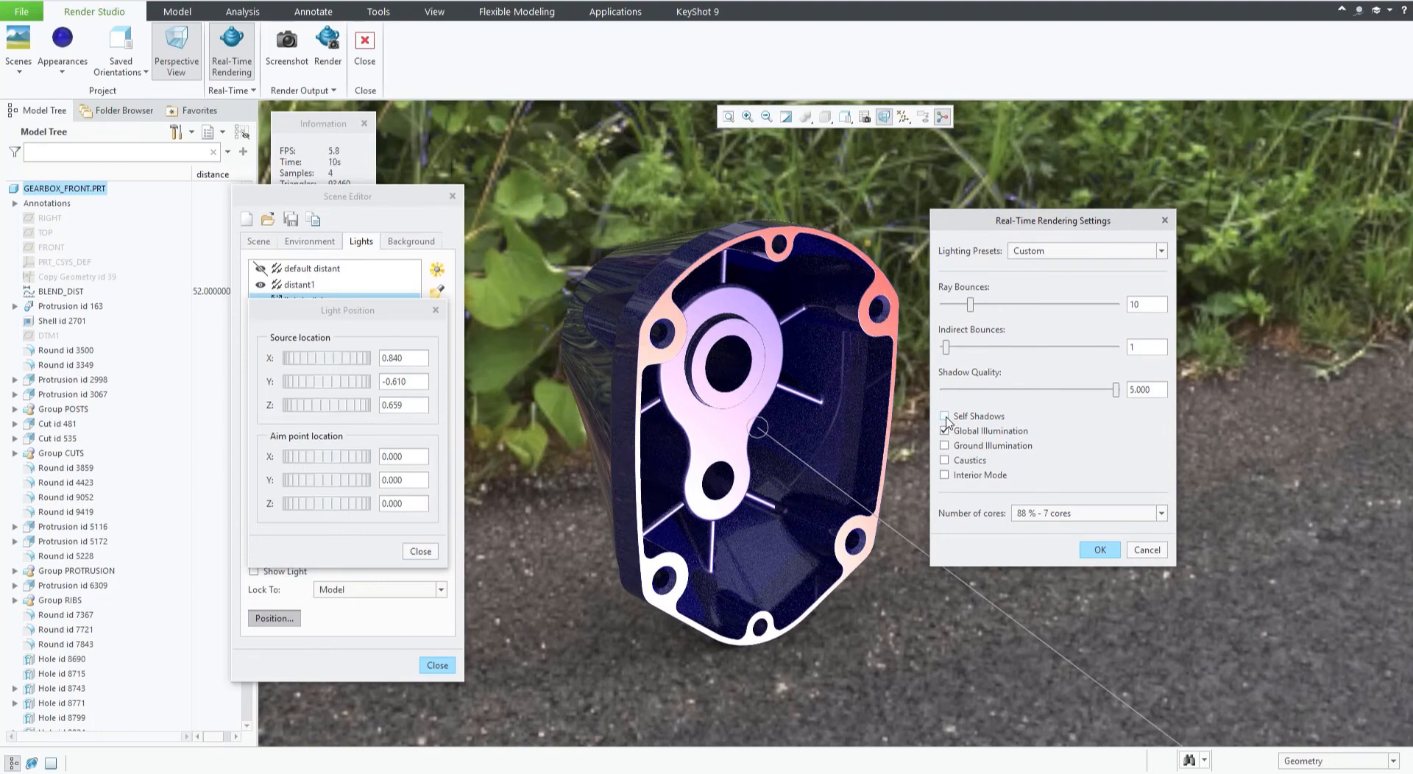
click(946, 418)
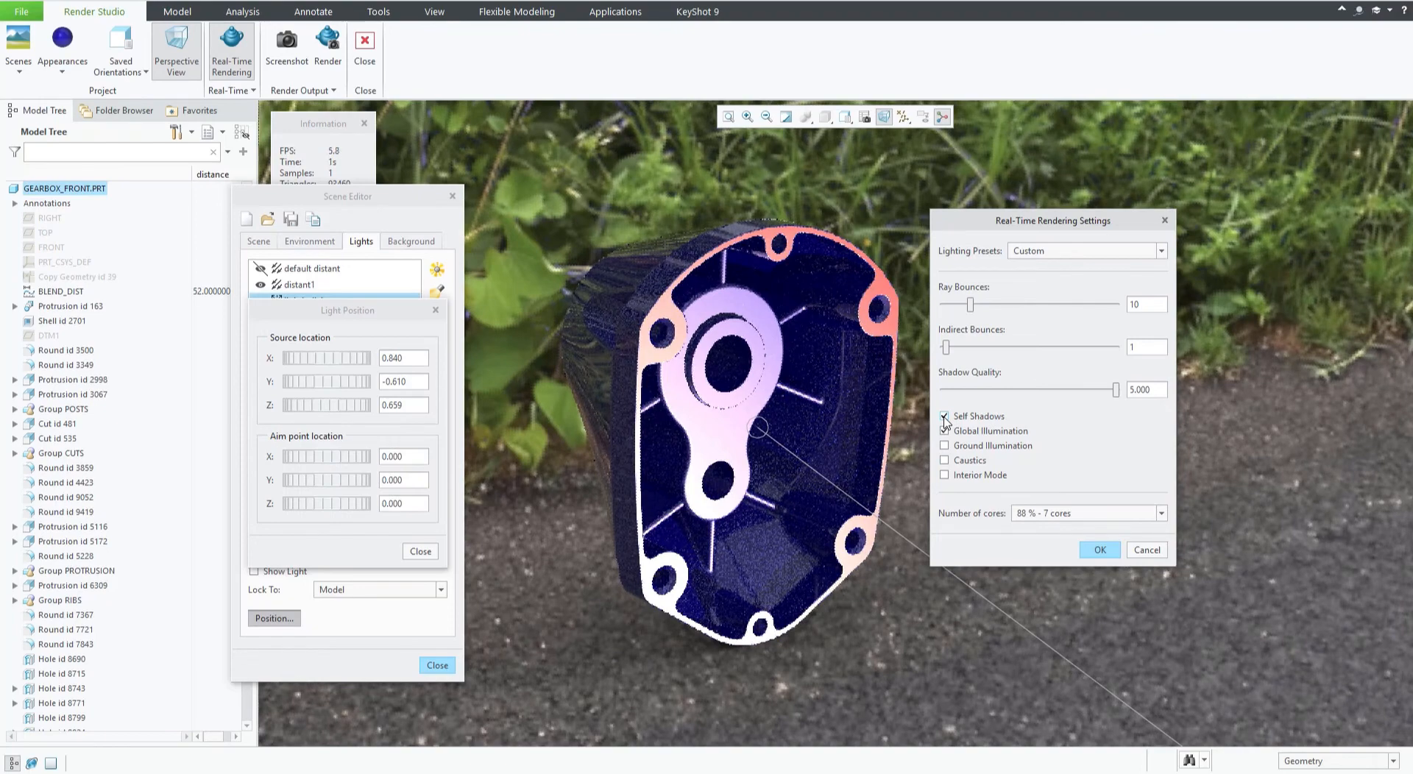
click(945, 417)
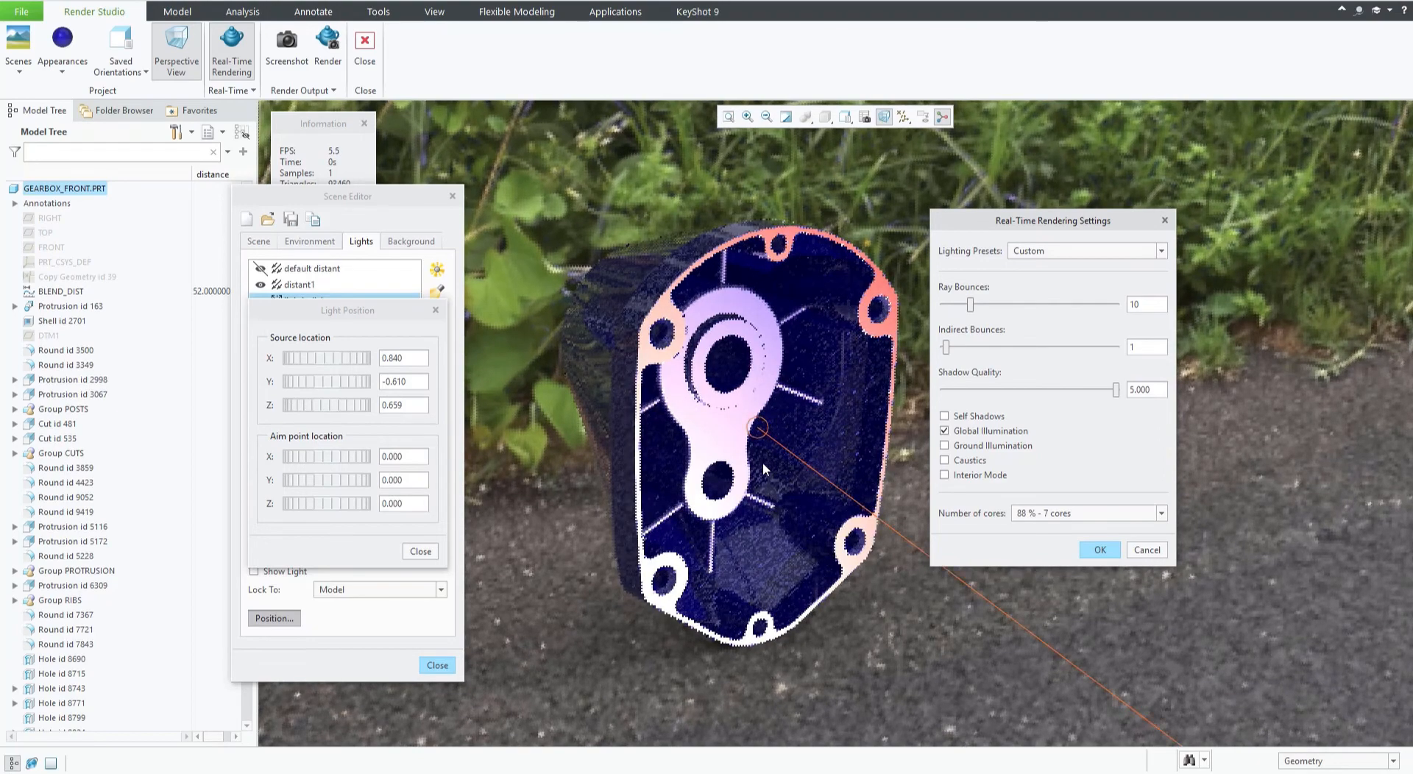
click(945, 417)
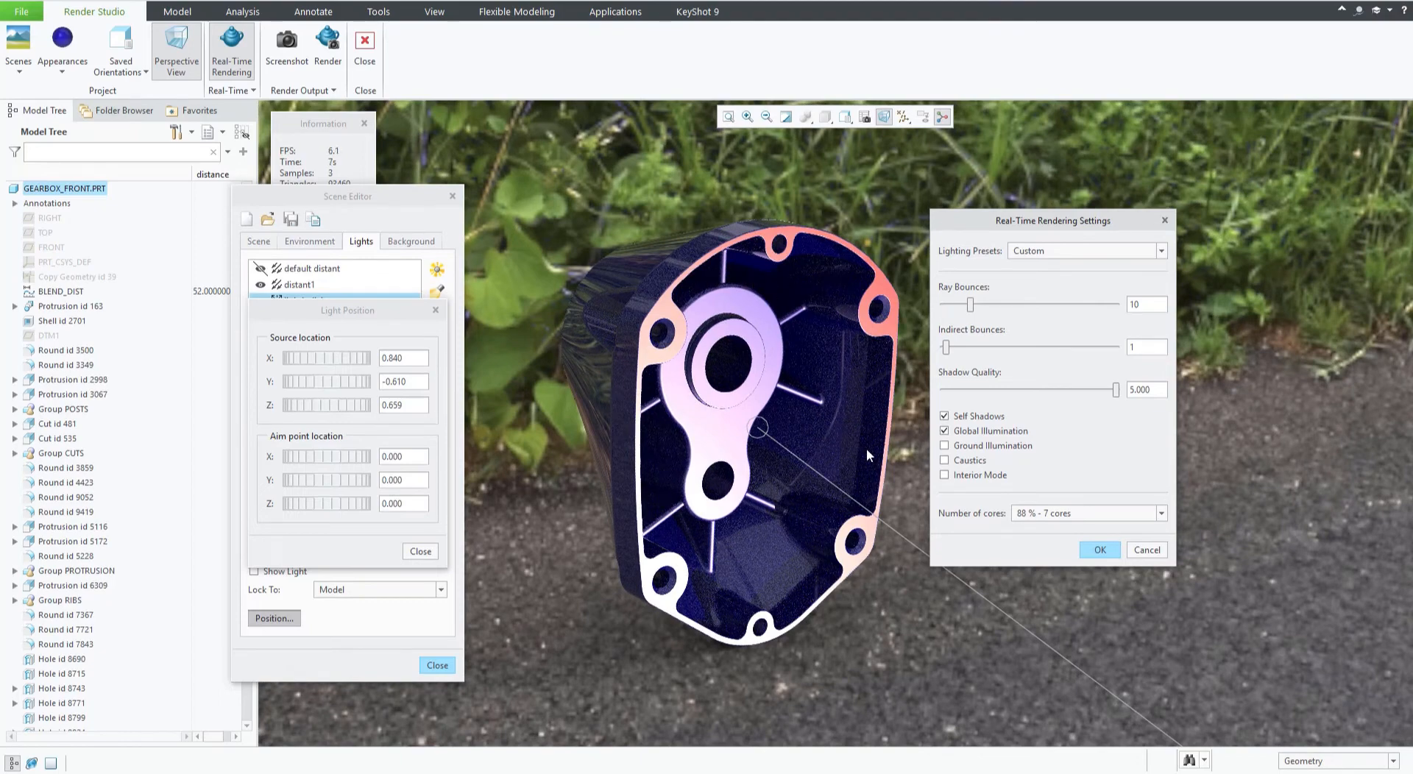
Try the Ground Illumination and Interior Mode options, and set the number of cores to 50 % - 4 cores.
click(945, 447)
click(944, 476)
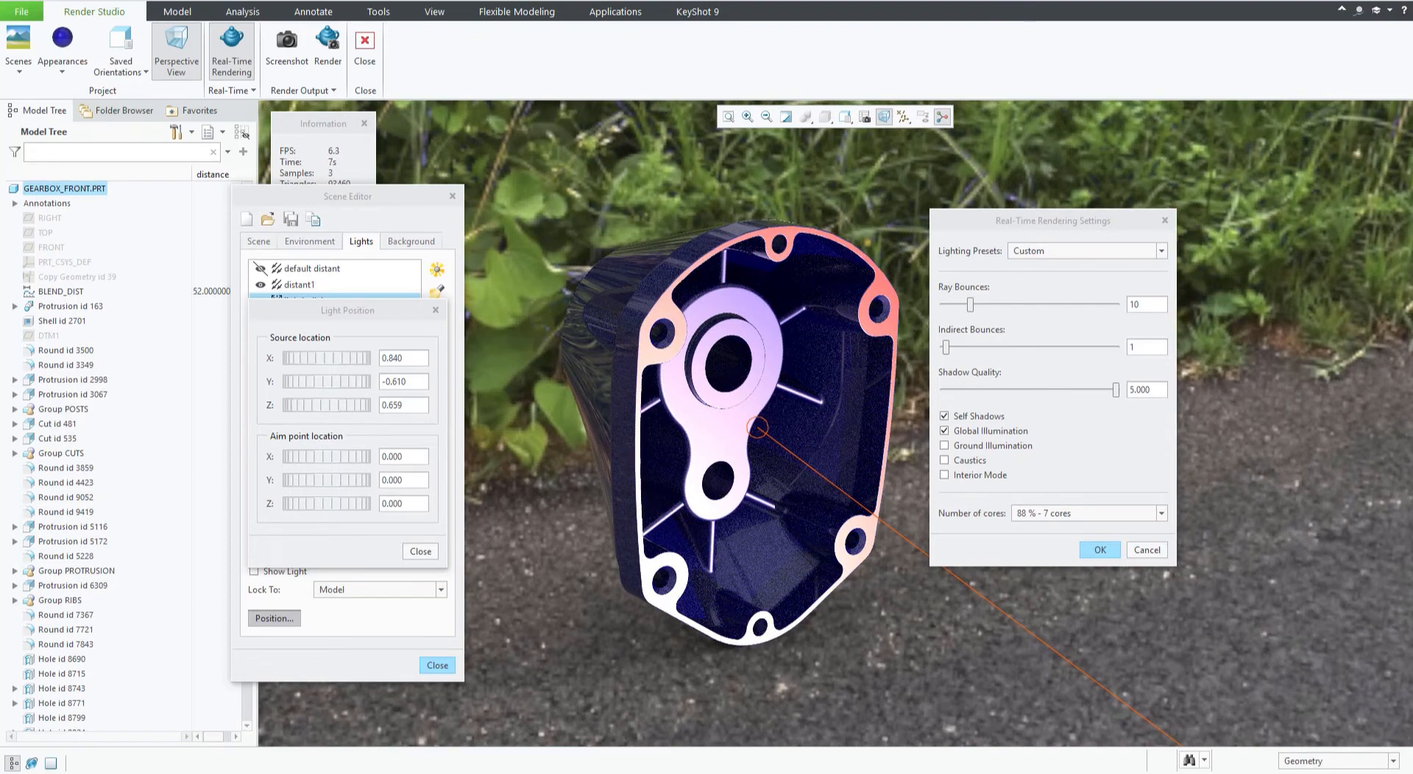
click(1069, 513)
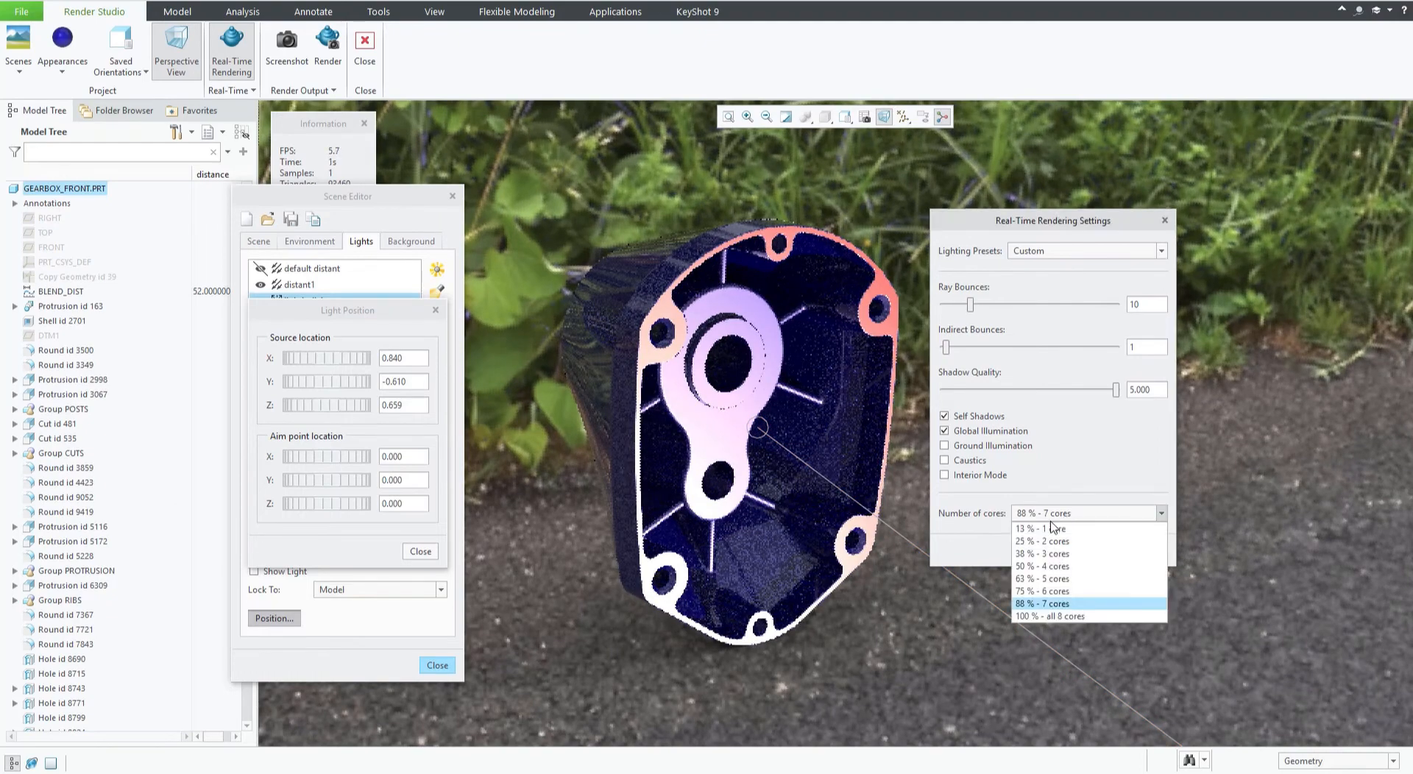
click(1032, 567)
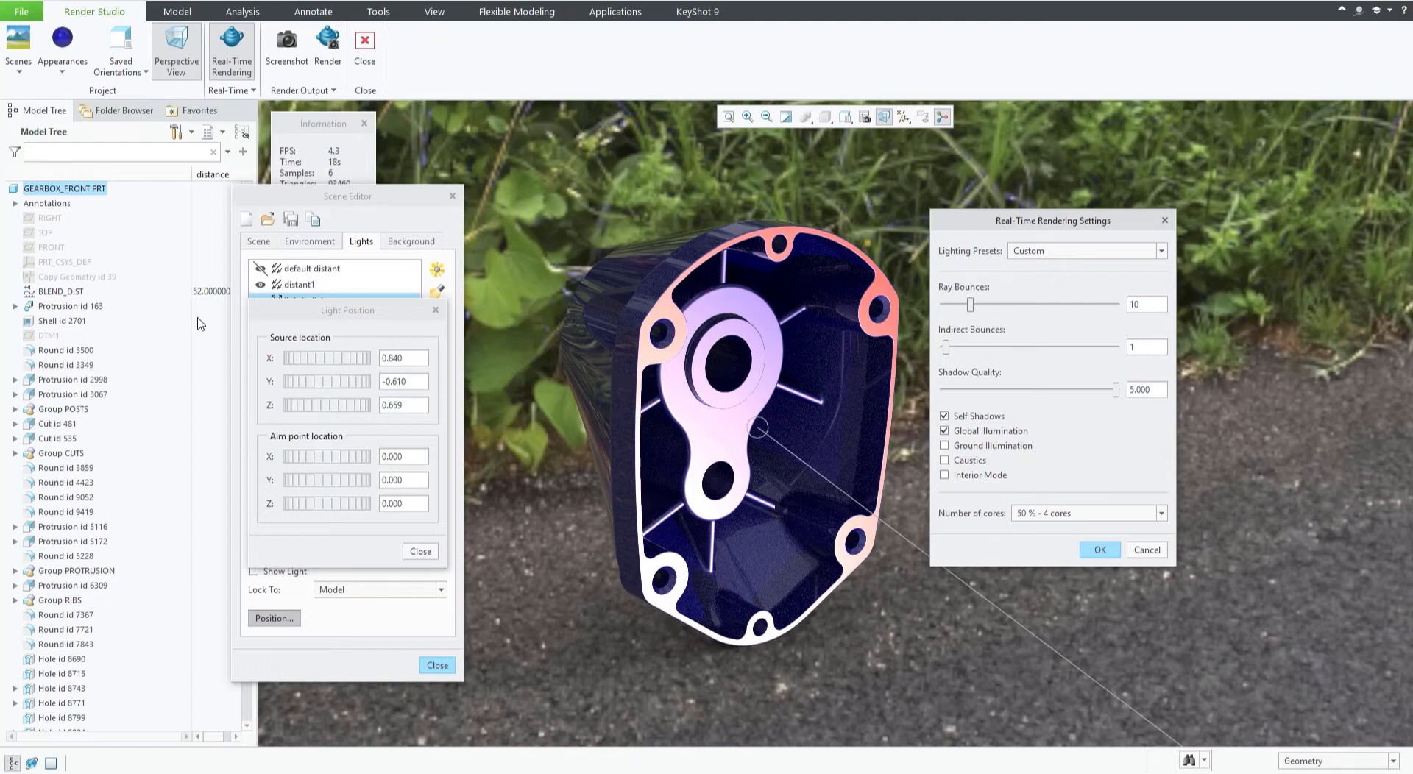
Check per-core CPU load in Task Manager and apply the real-time rendering settings.
drag(0, 181, 765, 171)
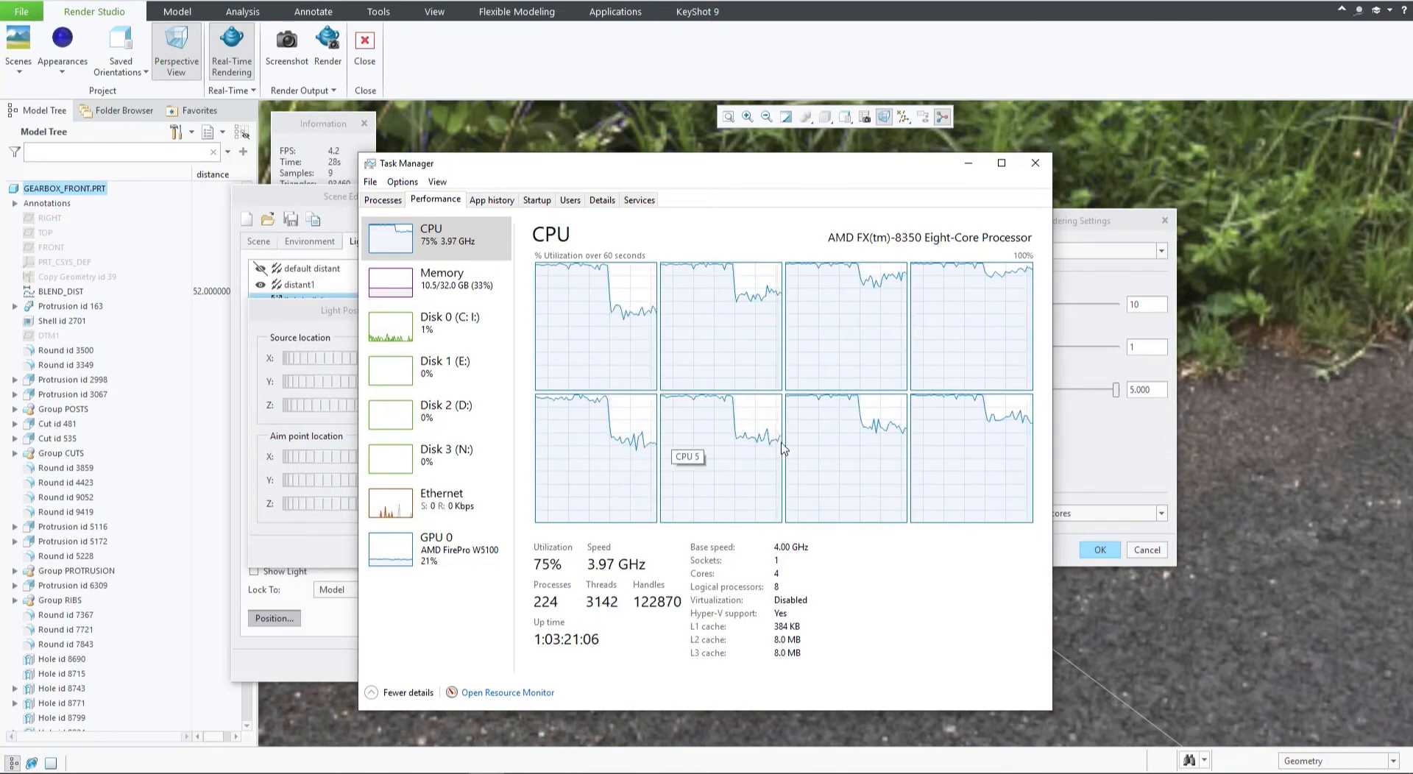
drag(820, 168, 0, 218)
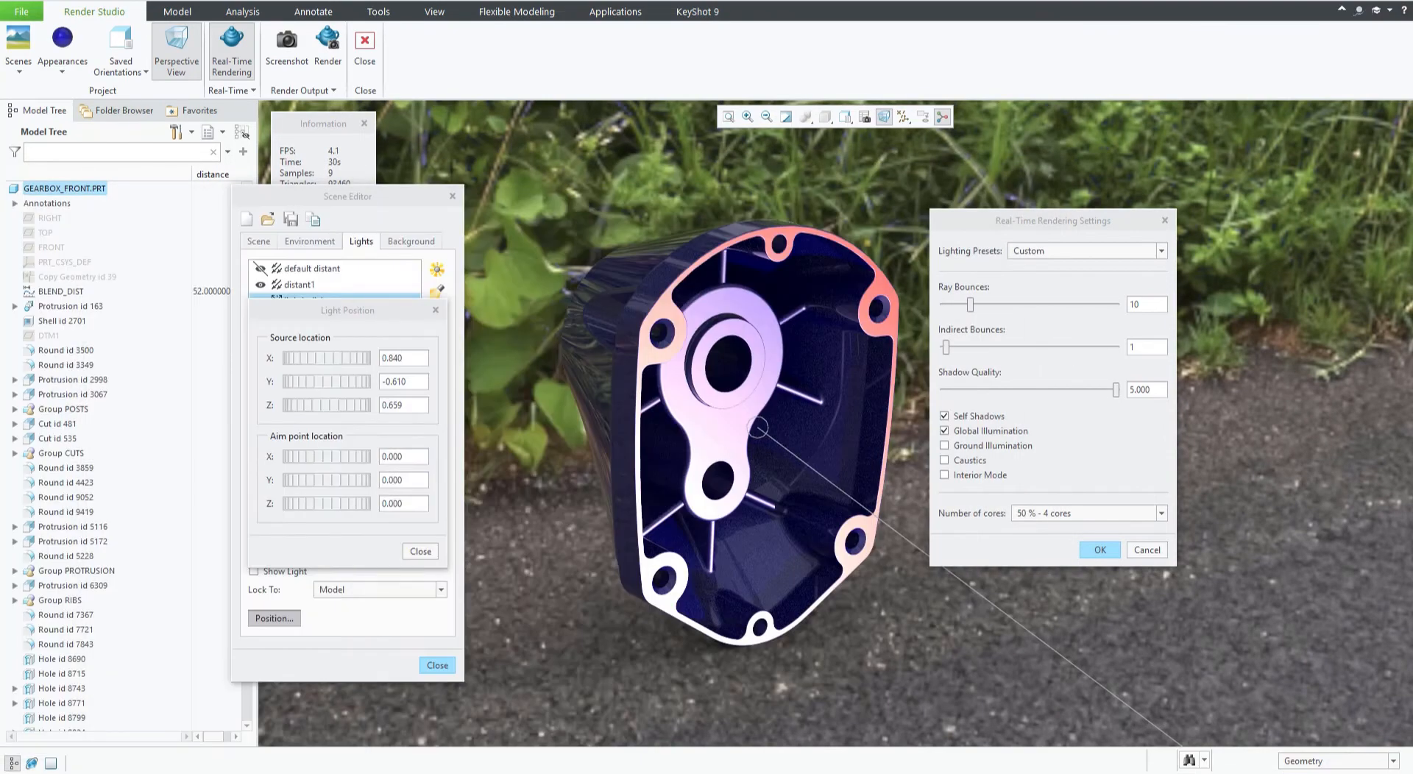
click(1100, 549)
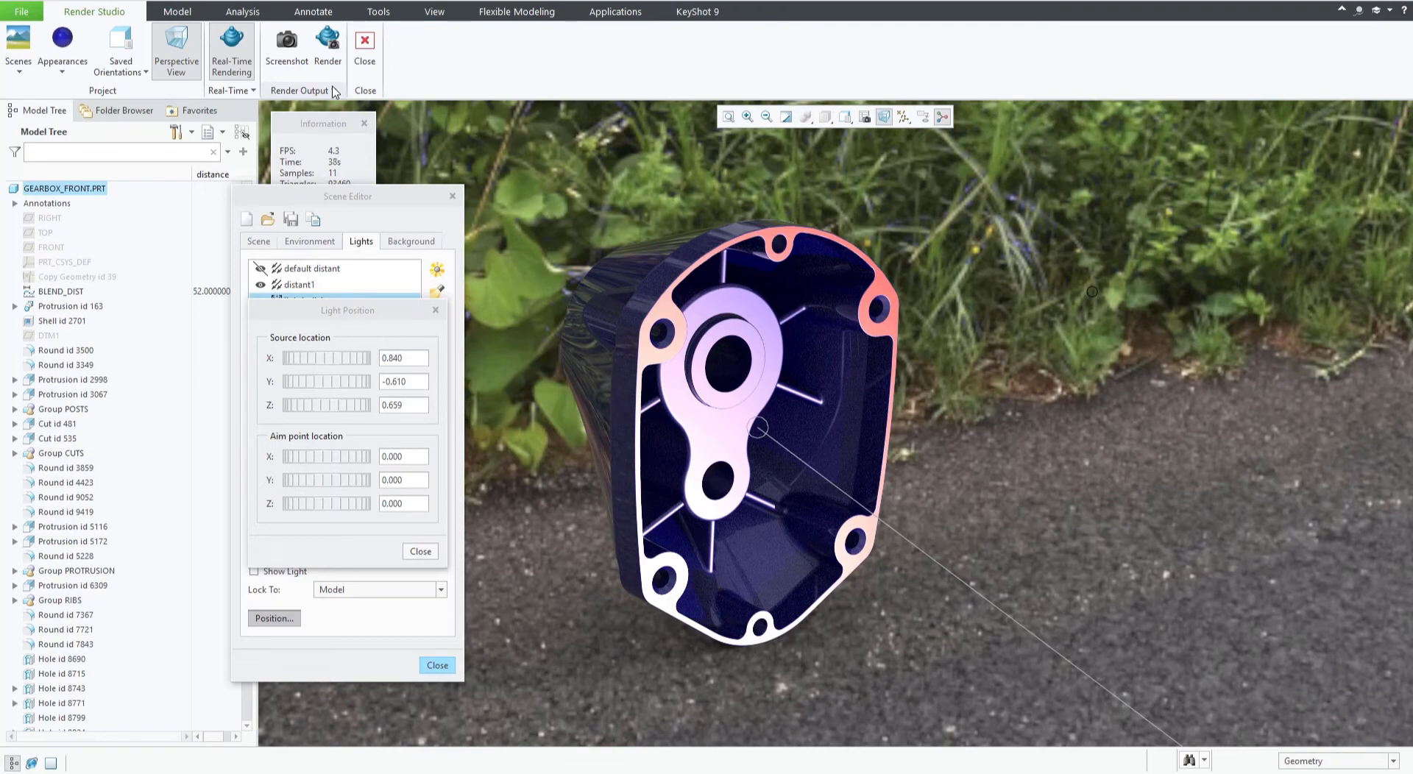
Open the Render dialog and change the output file name to test render3.jpg.
click(329, 59)
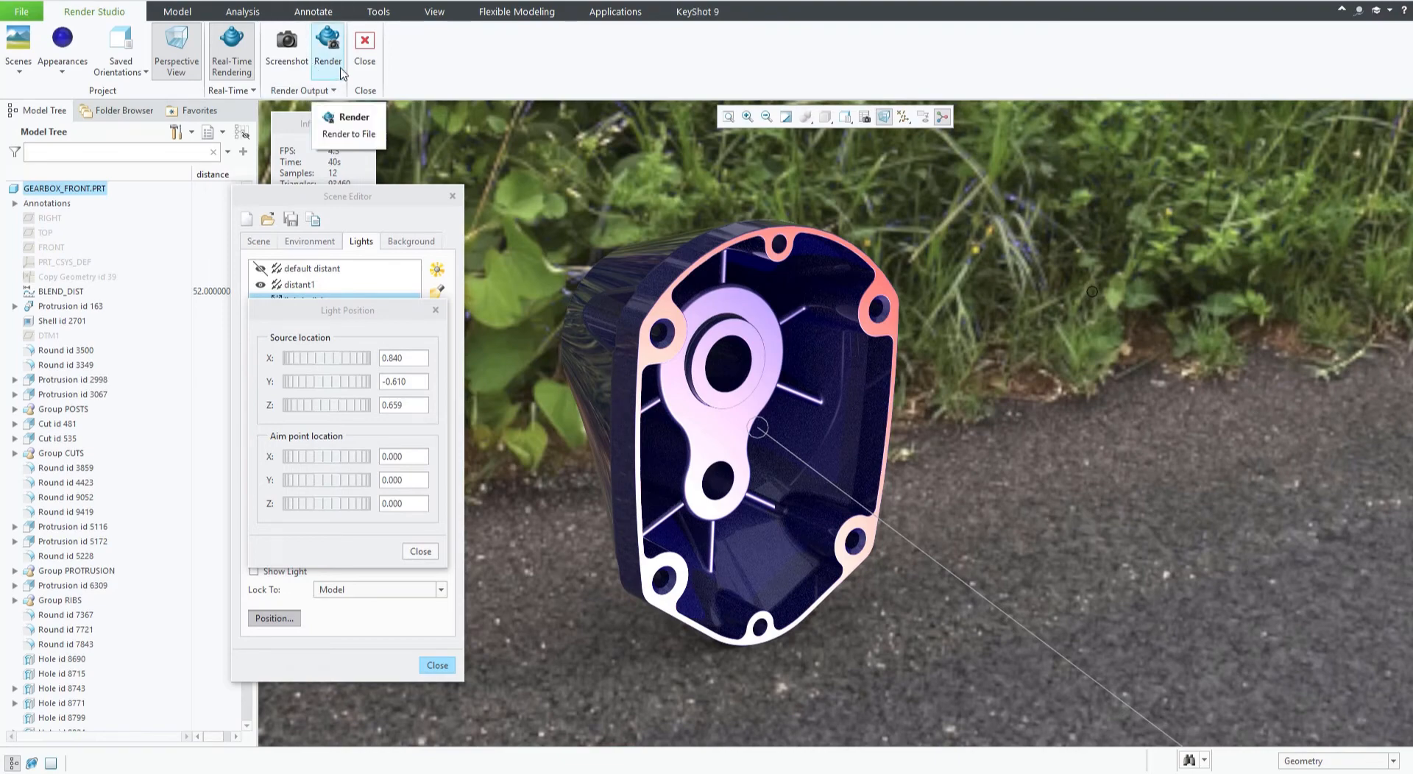
click(350, 117)
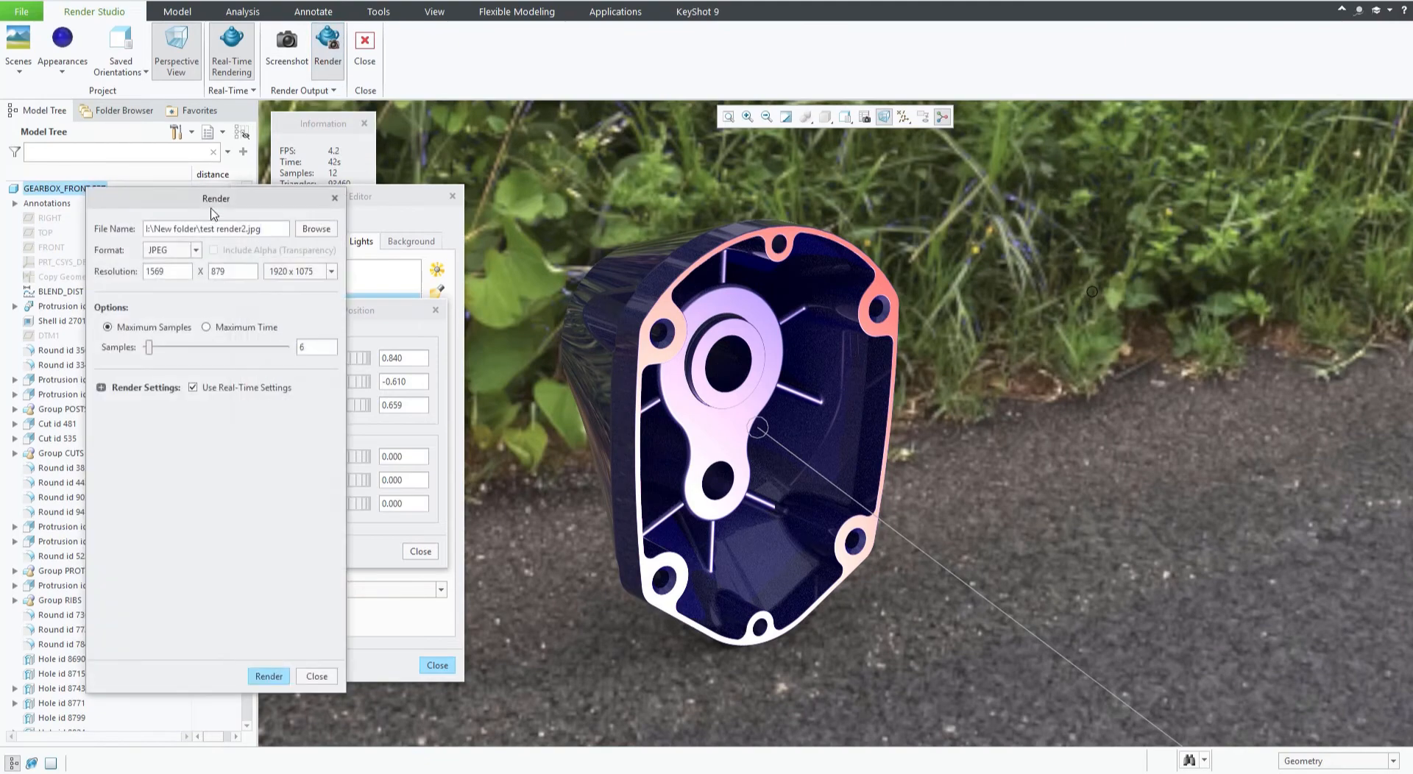
drag(224, 204, 1090, 223)
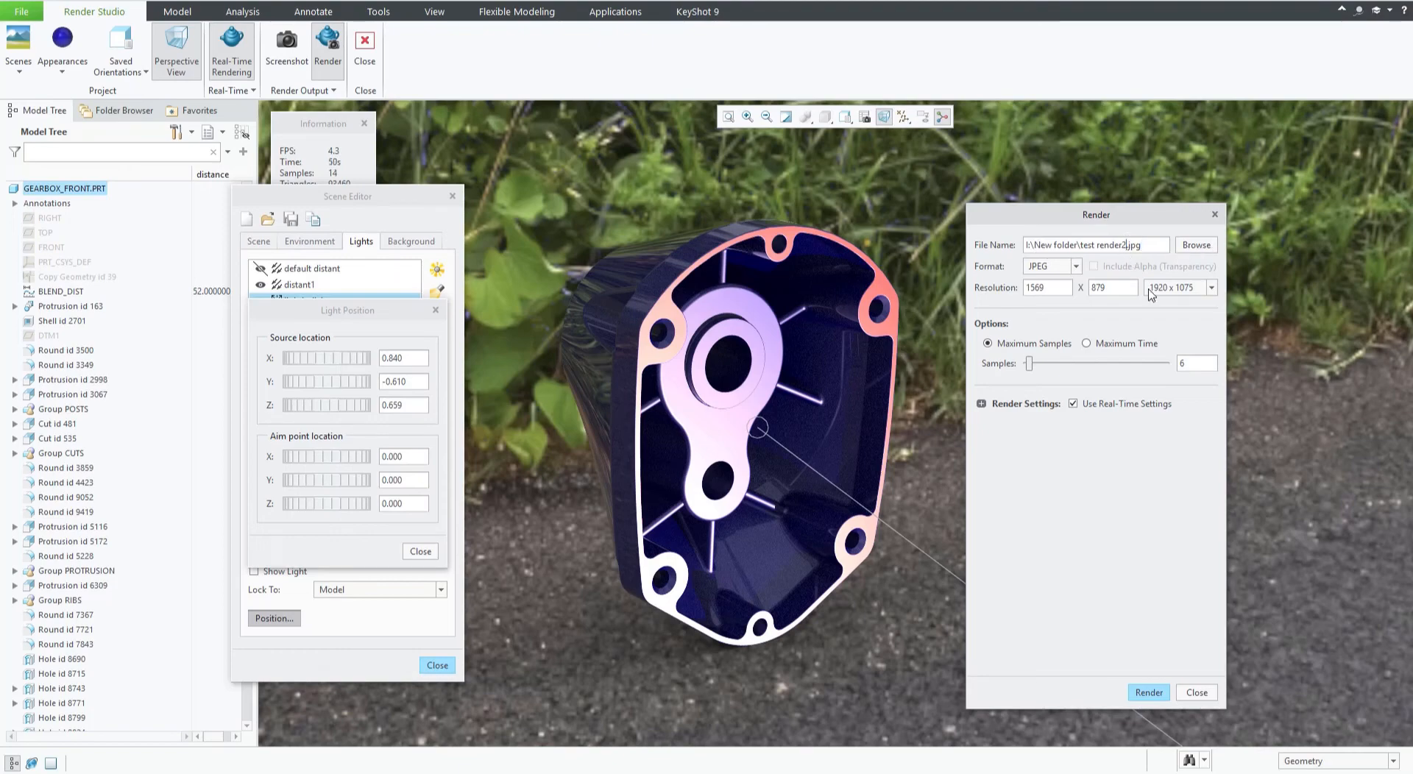
key(BackSpace)
text(3)
Keep JPEG as the output format and set the render resolution to 1927 x 1080.
click(1078, 266)
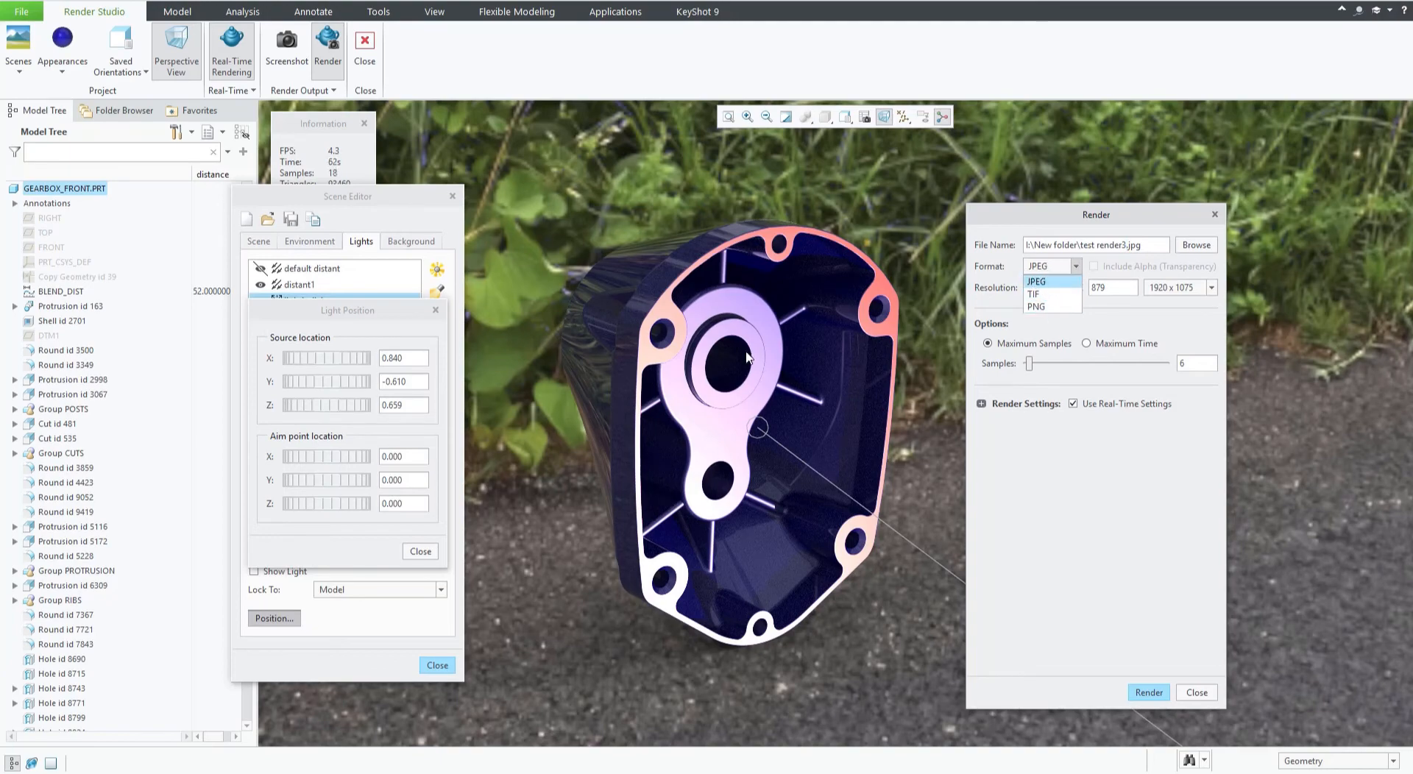
click(1045, 267)
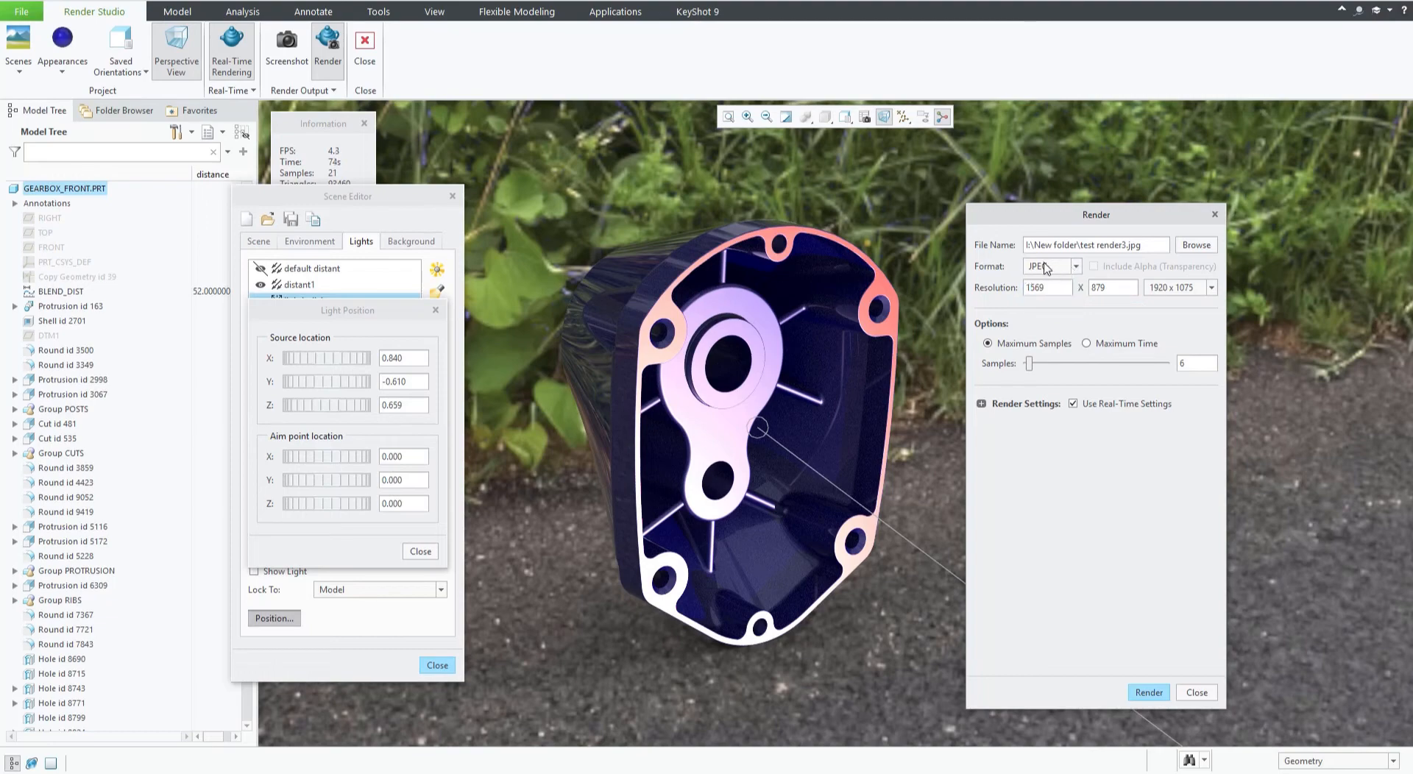
drag(1110, 288, 1074, 300)
text(1080)
drag(1025, 287, 1062, 285)
click(1096, 287)
drag(1092, 287, 1131, 284)
click(1046, 287)
click(1119, 286)
drag(1108, 291, 1082, 289)
click(1036, 287)
Set the render's maximum samples to 50.
click(343, 194)
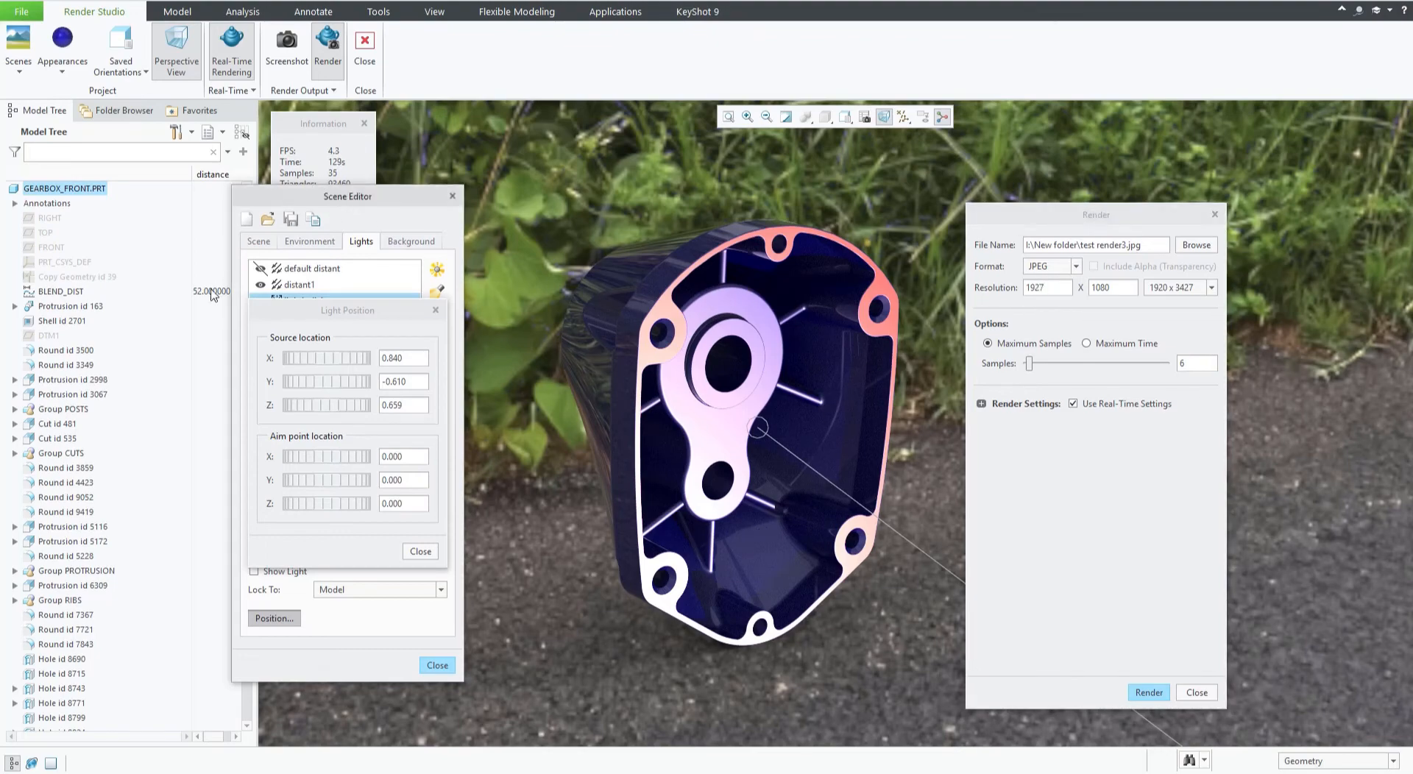
click(326, 125)
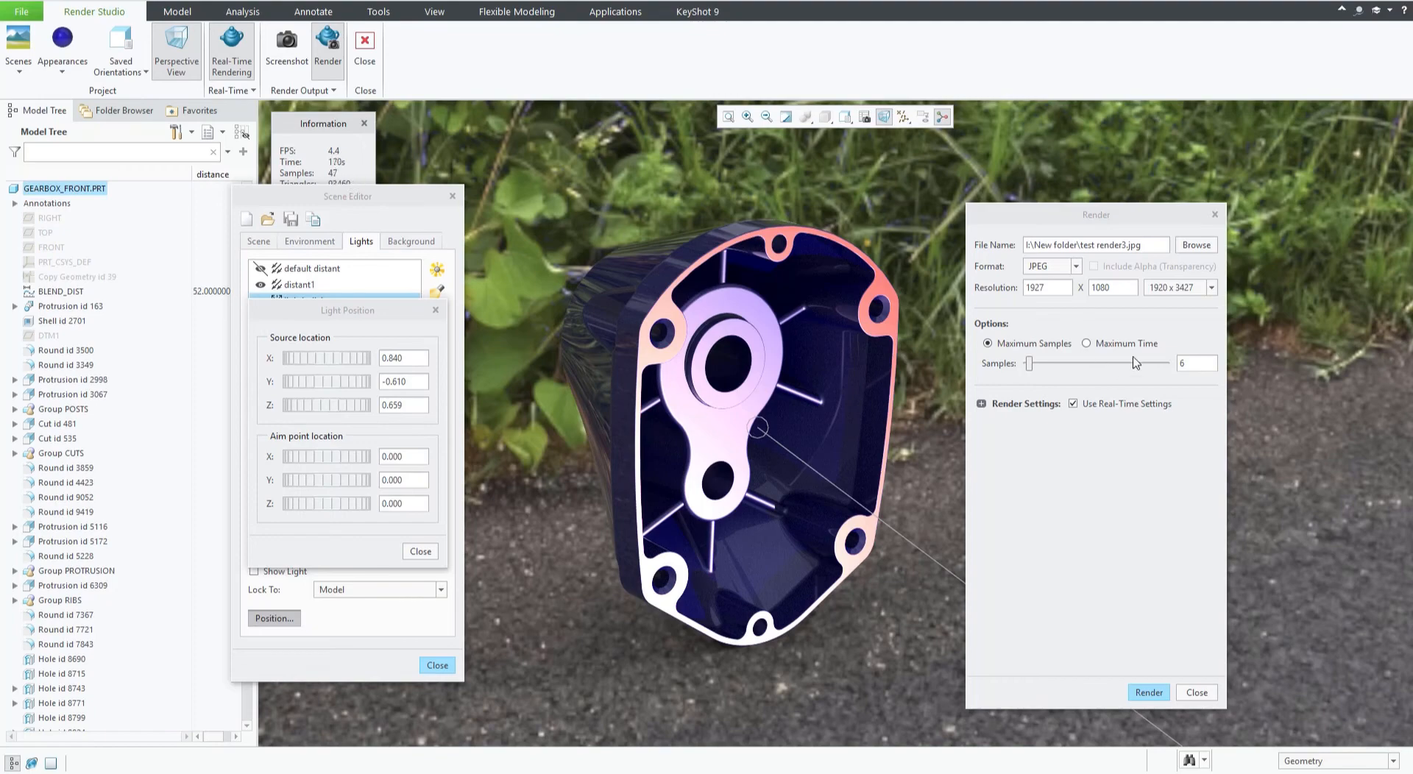
double_click(1200, 363)
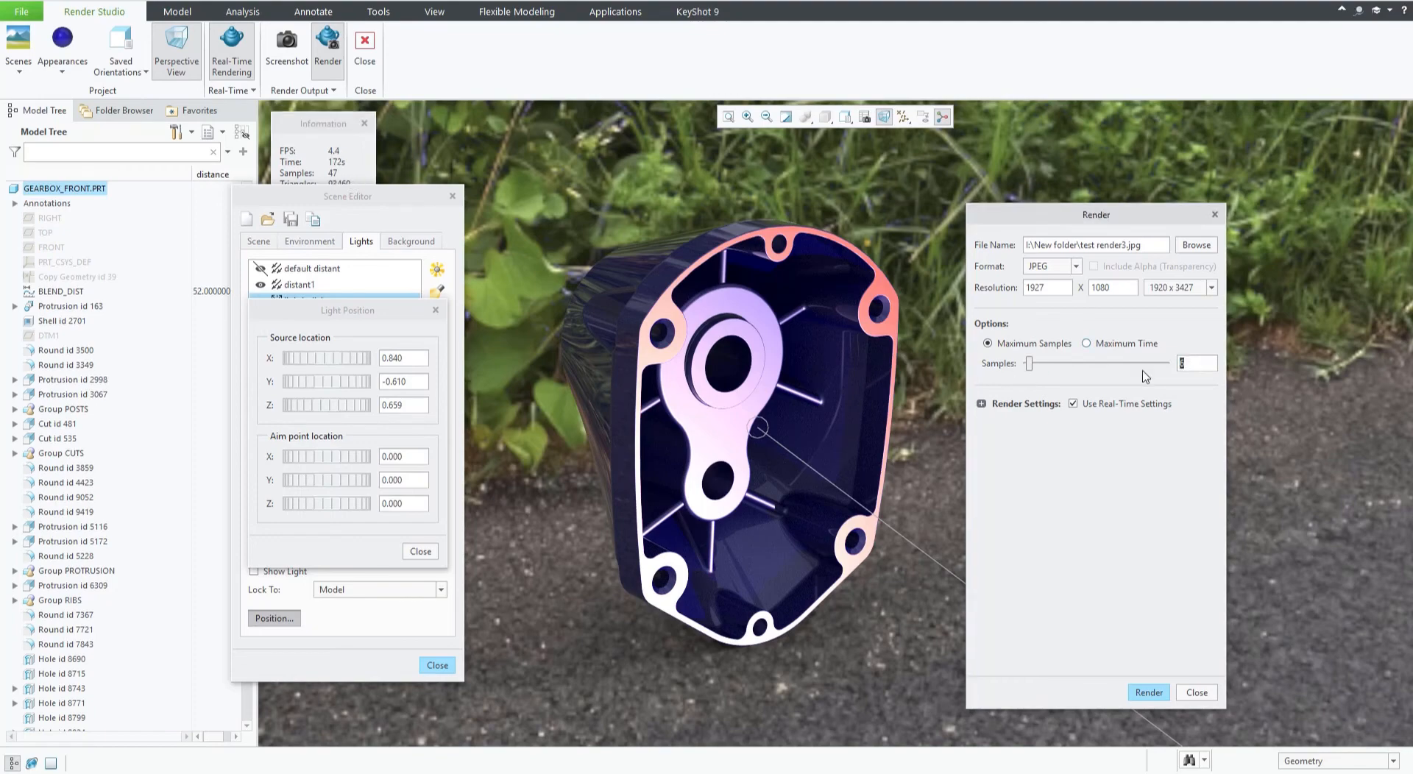
text(50)
Try a maximum render time of 10 minutes, then return to Maximum Samples.
click(1086, 344)
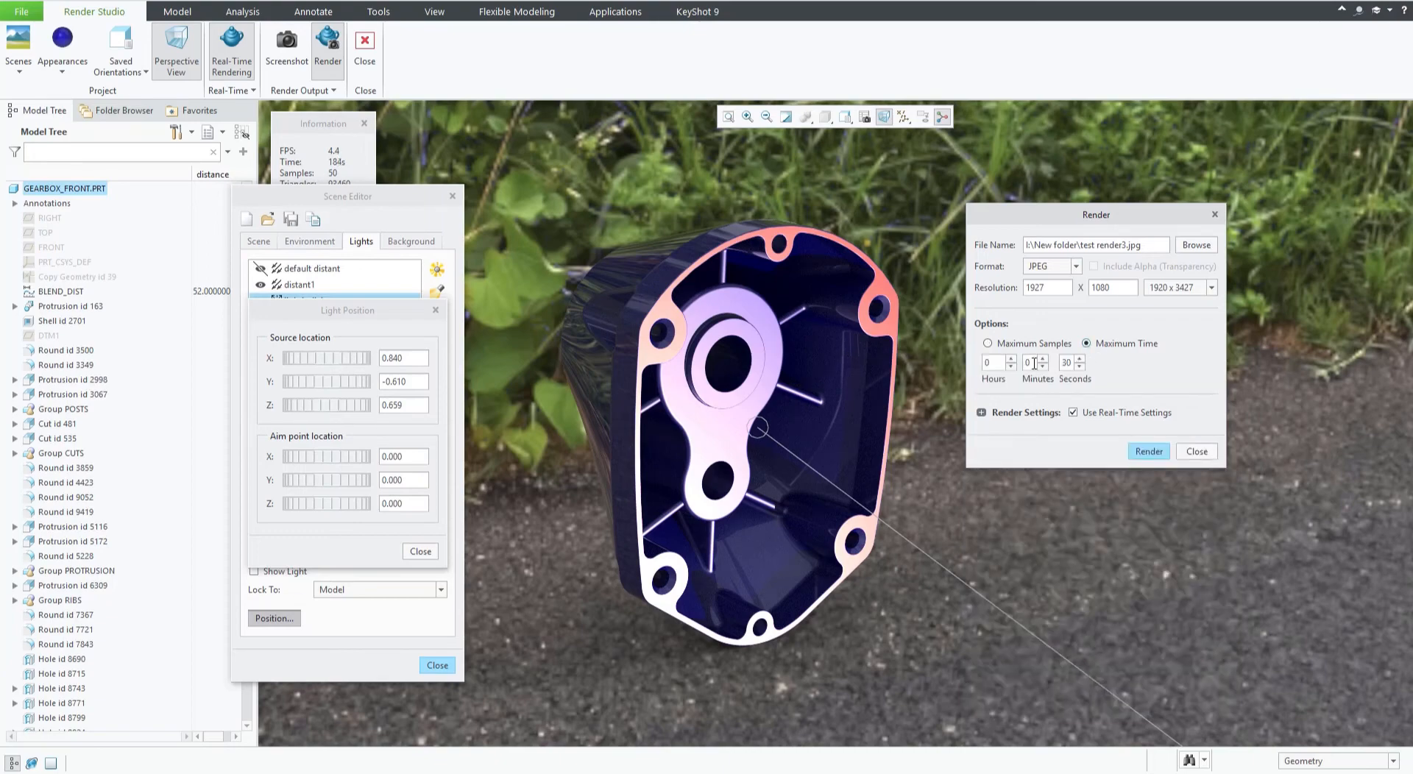
text(10)
click(1000, 346)
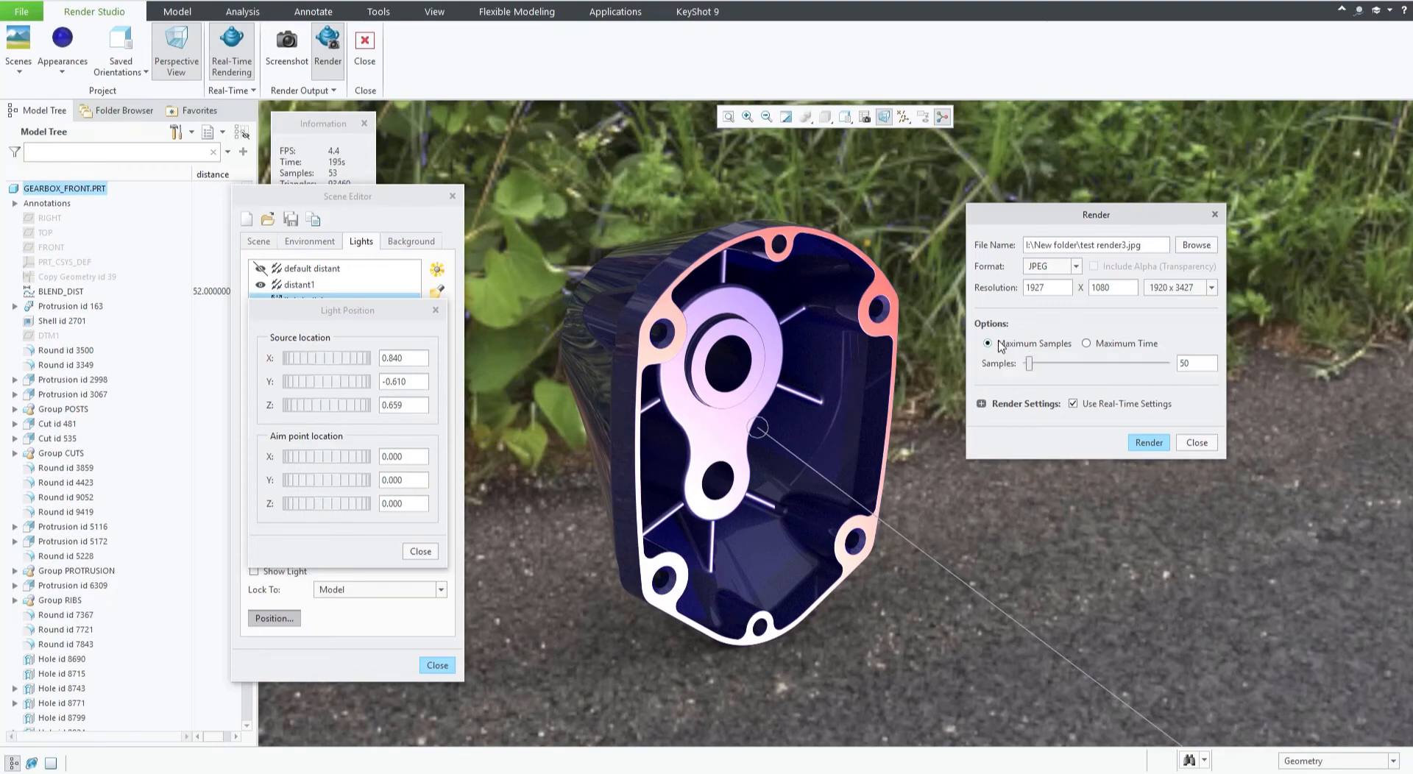
click(1086, 342)
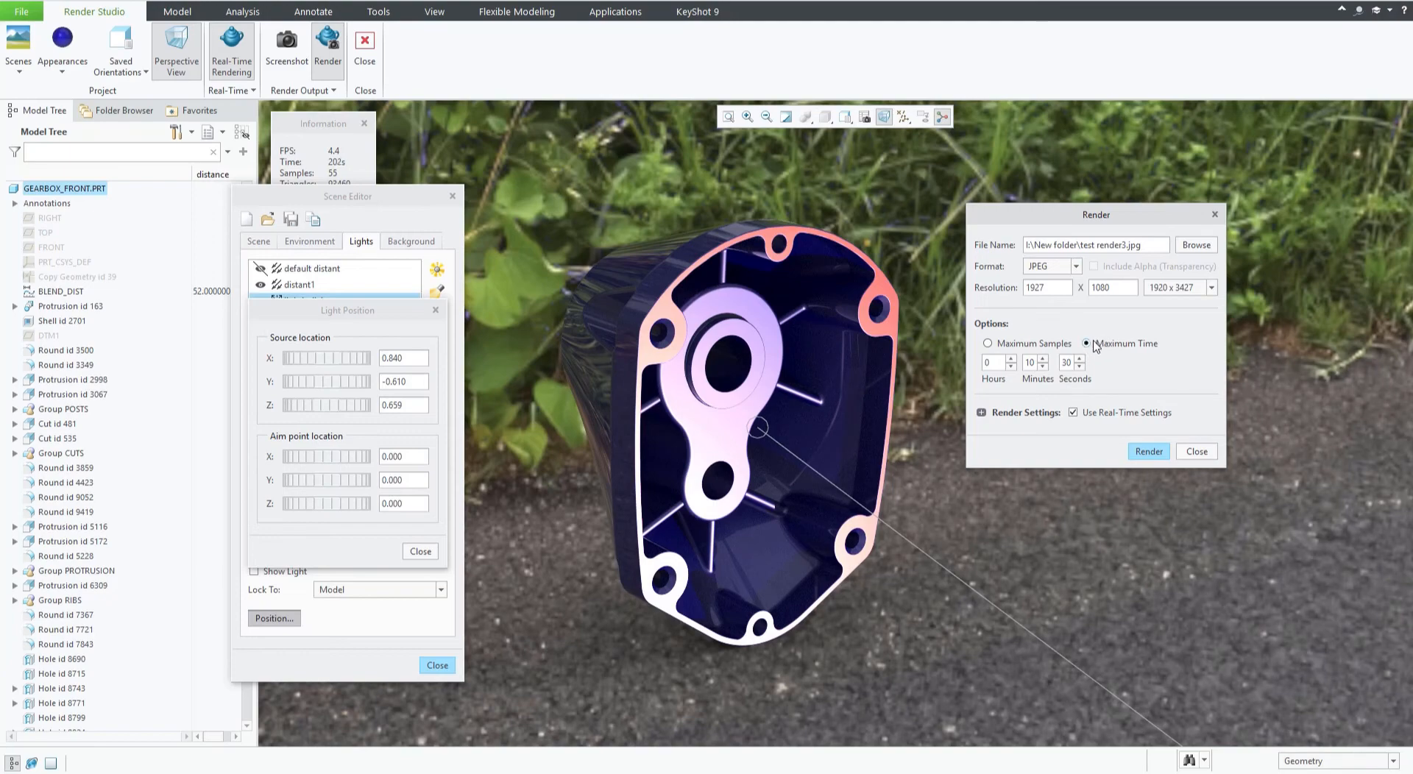
click(988, 343)
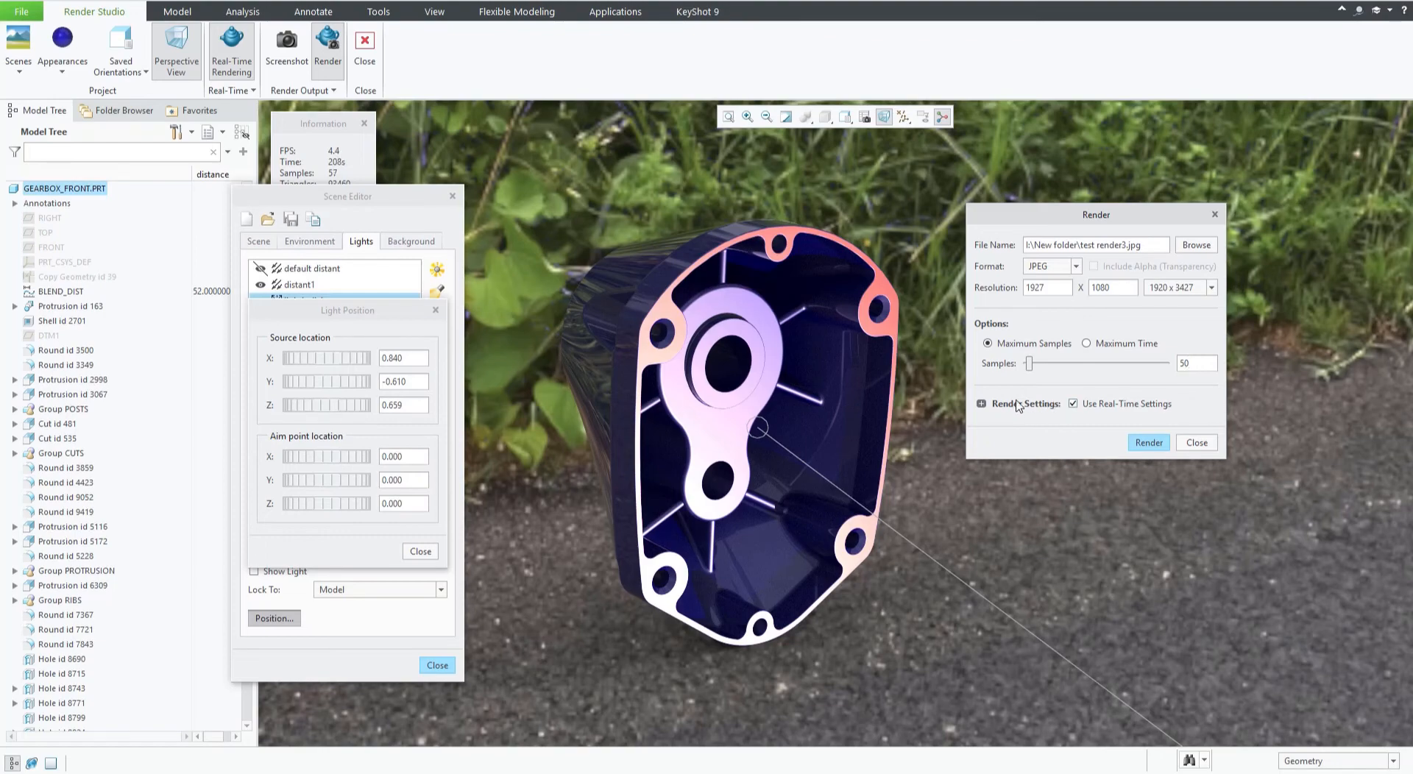
Expand the render settings, turn off Use Real-Time Settings, set ray bounces to 18 and enable Ground Illumination and Interior Mode.
click(981, 404)
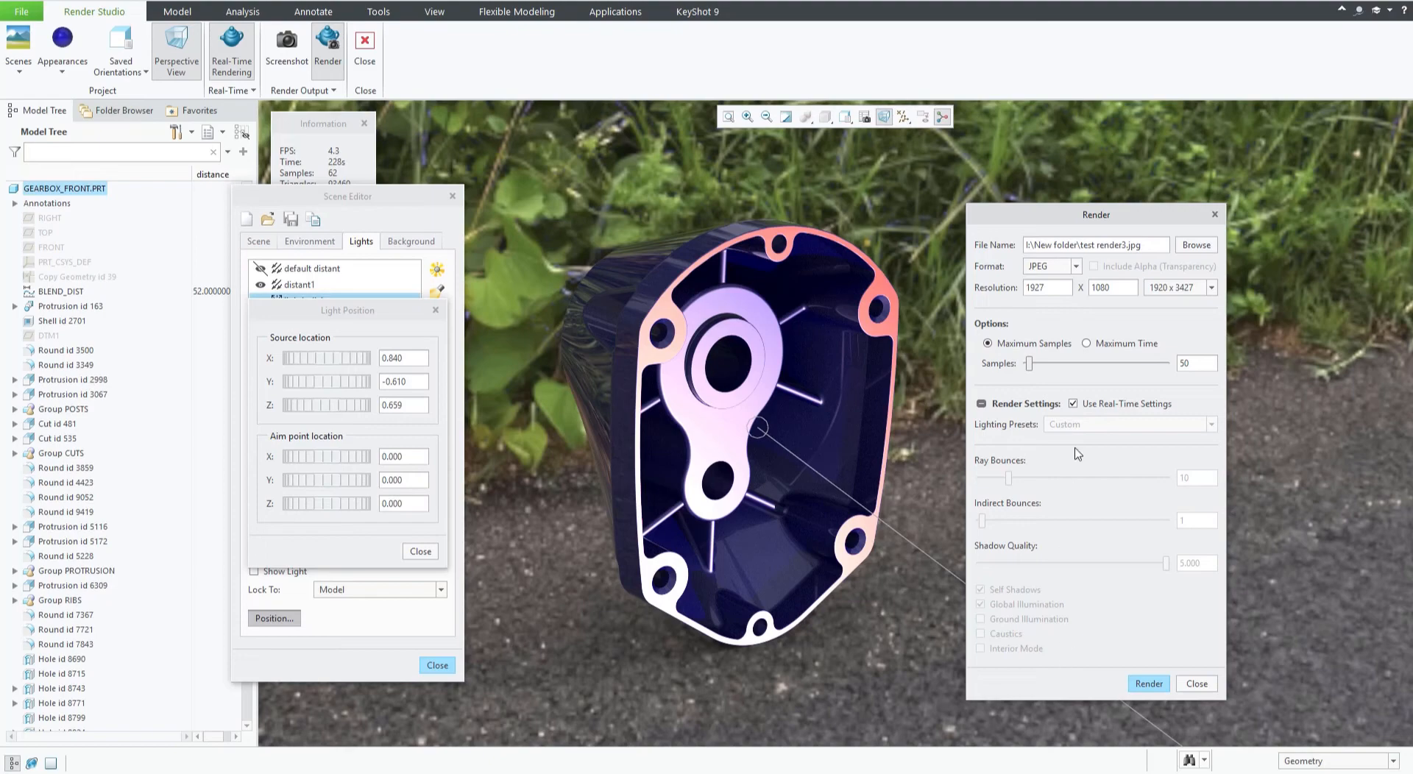
click(1074, 404)
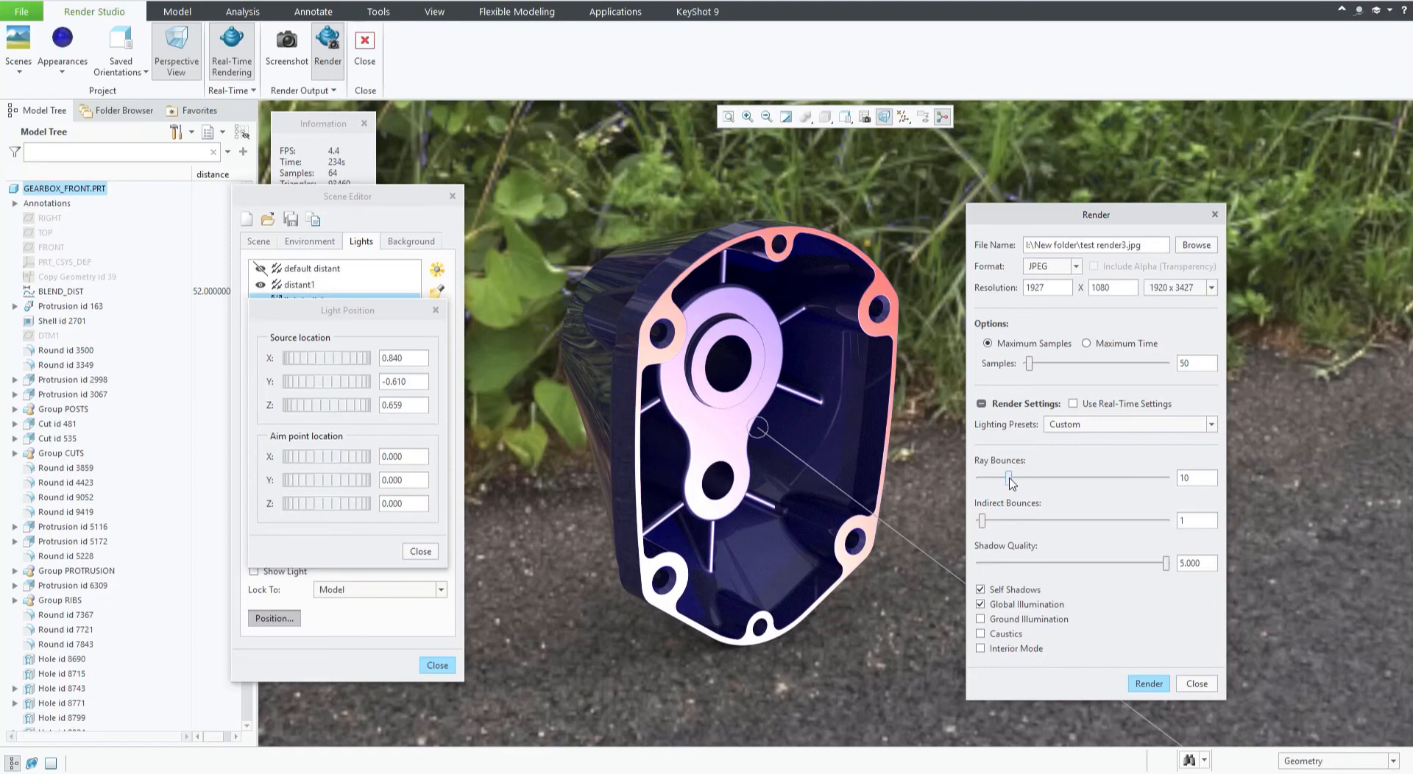
drag(1009, 481, 1034, 478)
drag(1090, 223, 1074, 189)
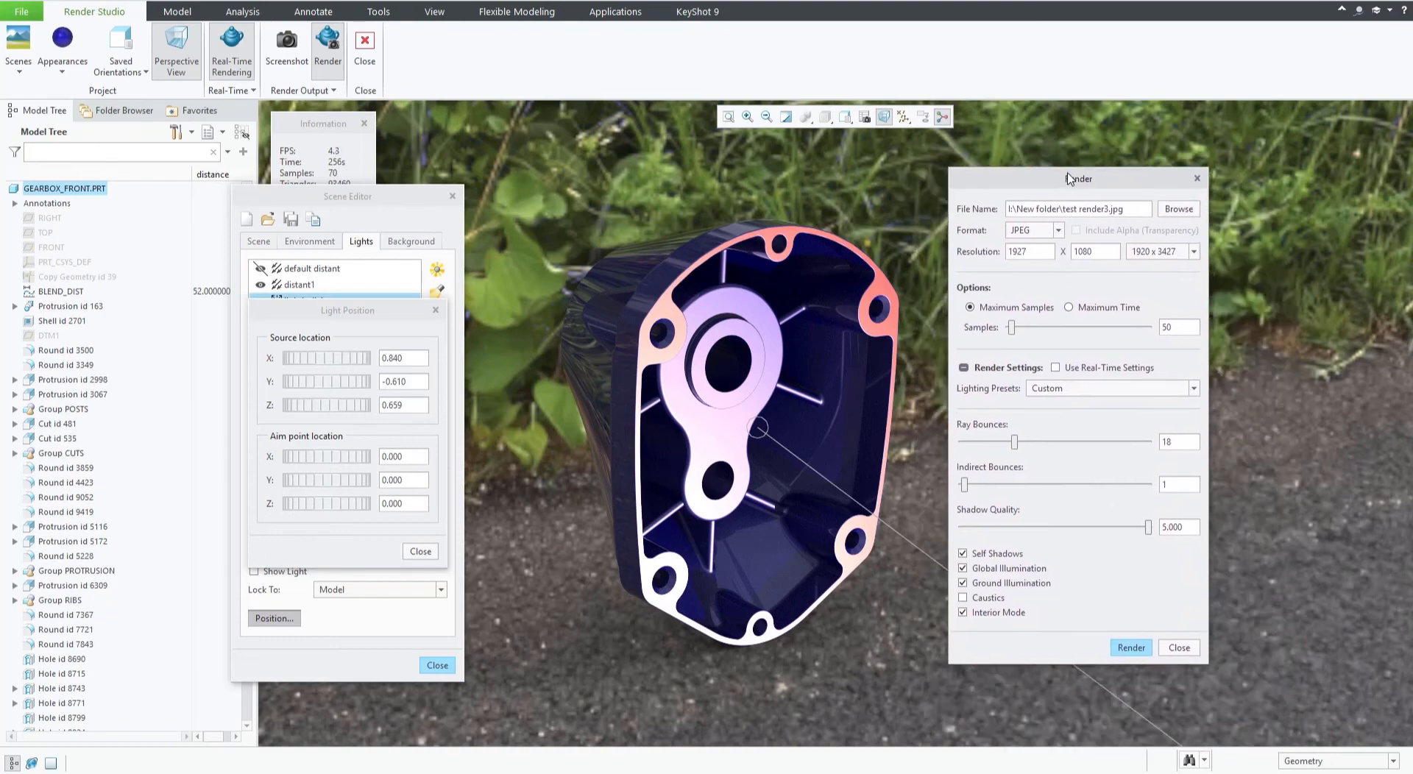
Render the image to file.
click(1131, 648)
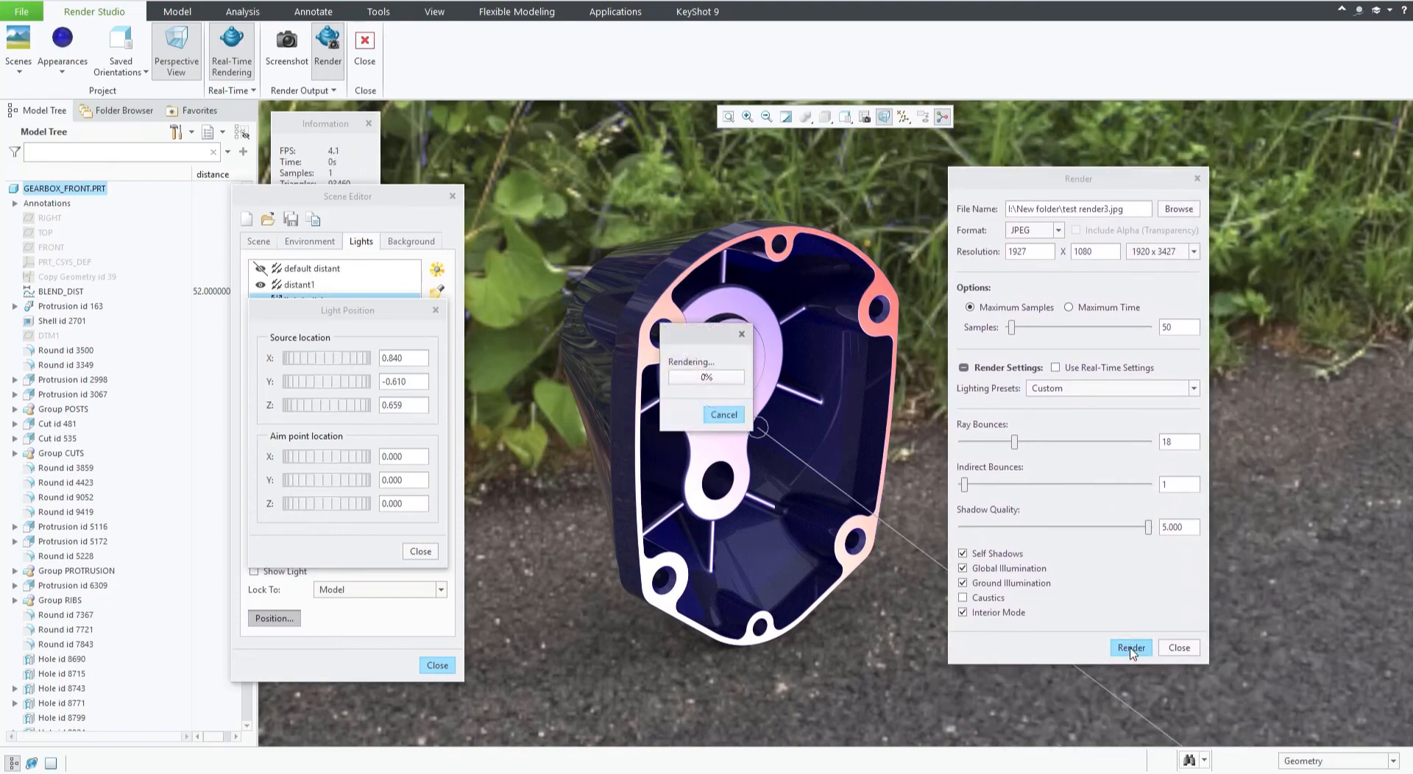
drag(690, 329, 646, 404)
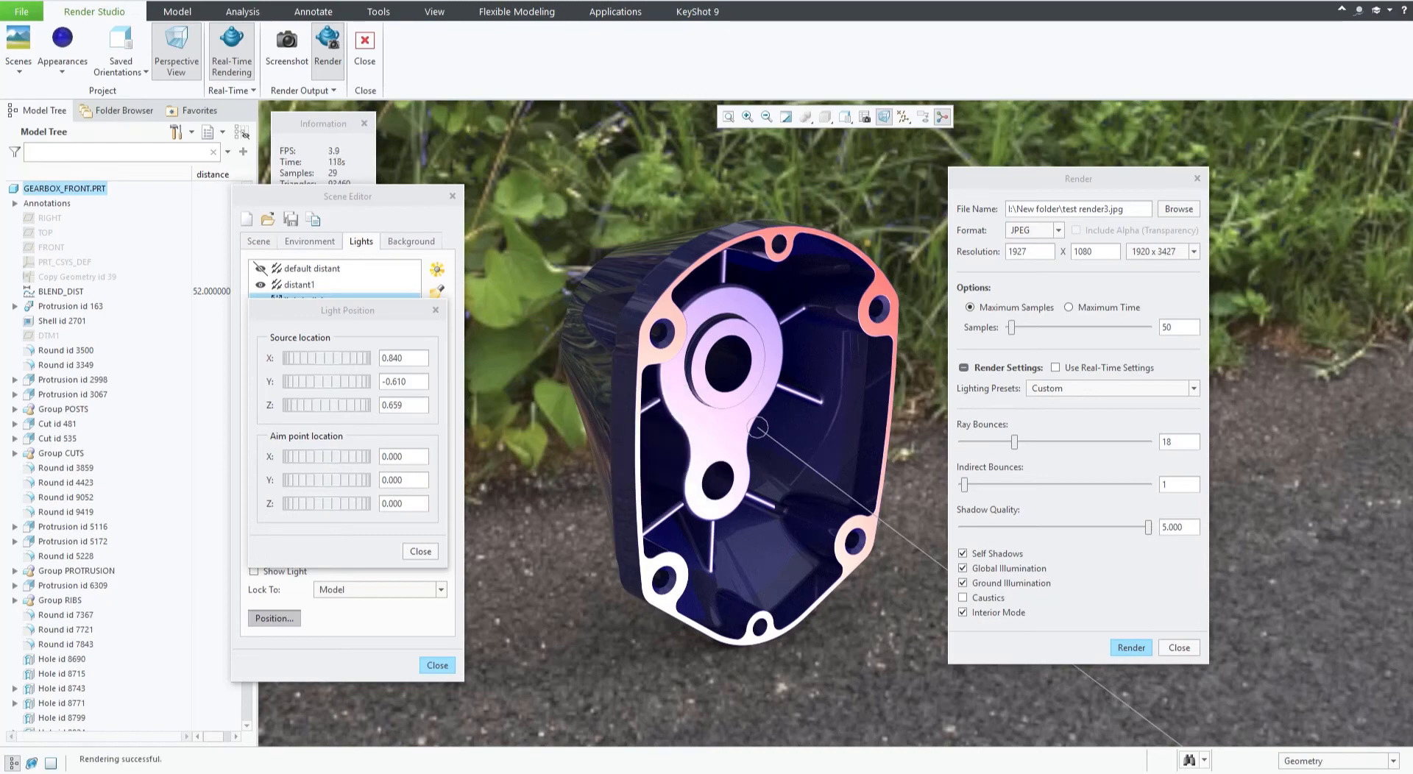
Open the rendered image in the photo viewer and toggle between actual size and fit view.
drag(0, 129, 716, 1)
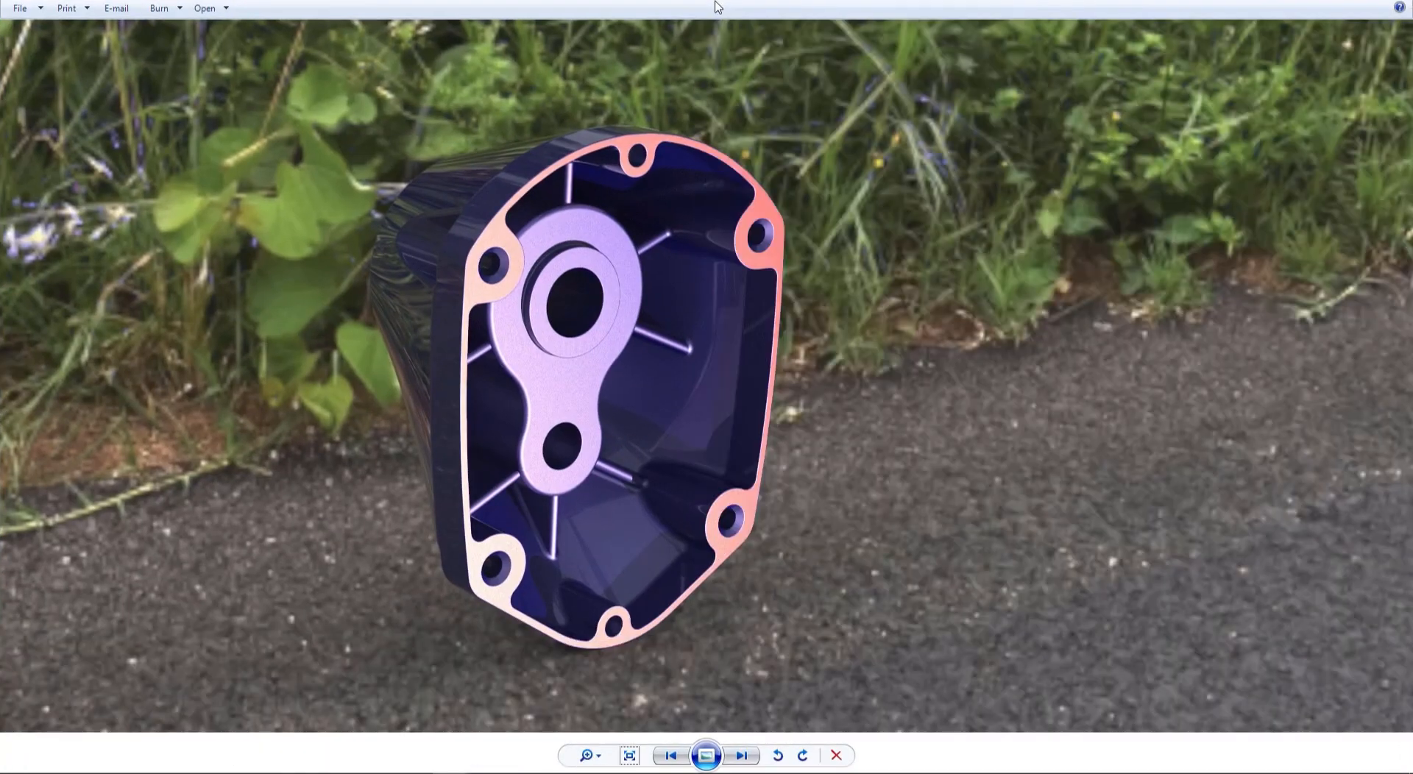
click(629, 756)
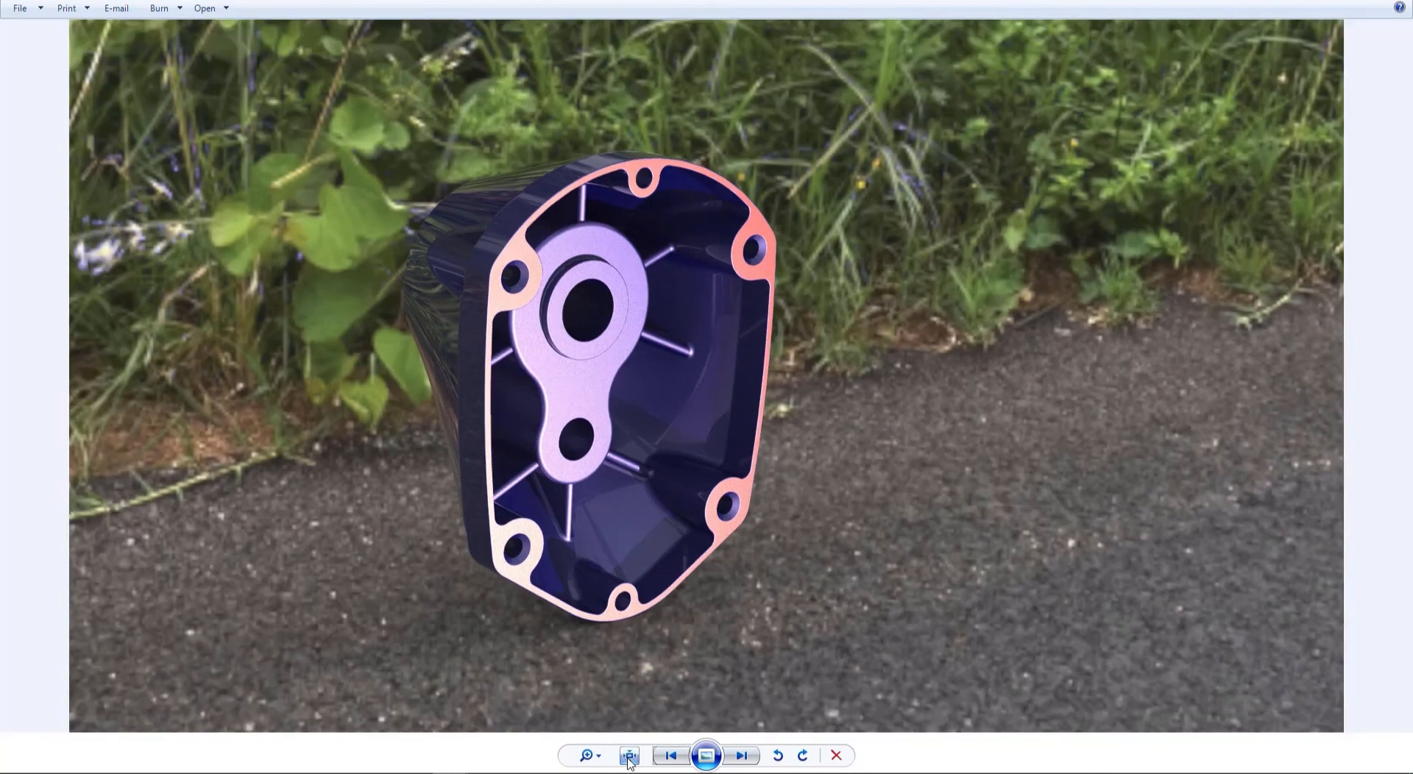
click(629, 756)
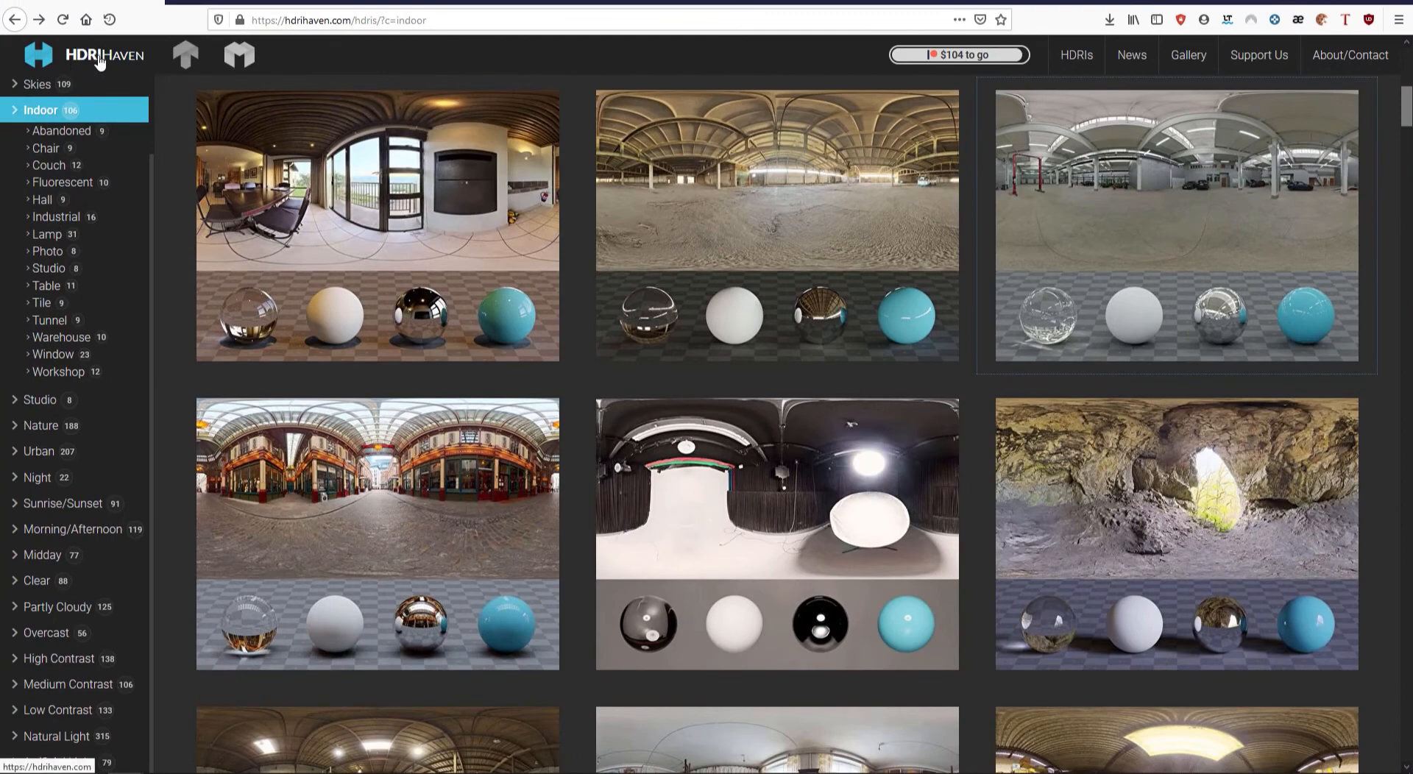
Open the Cayley Interior HDRI on HDRI Haven and browse its download options.
click(432, 243)
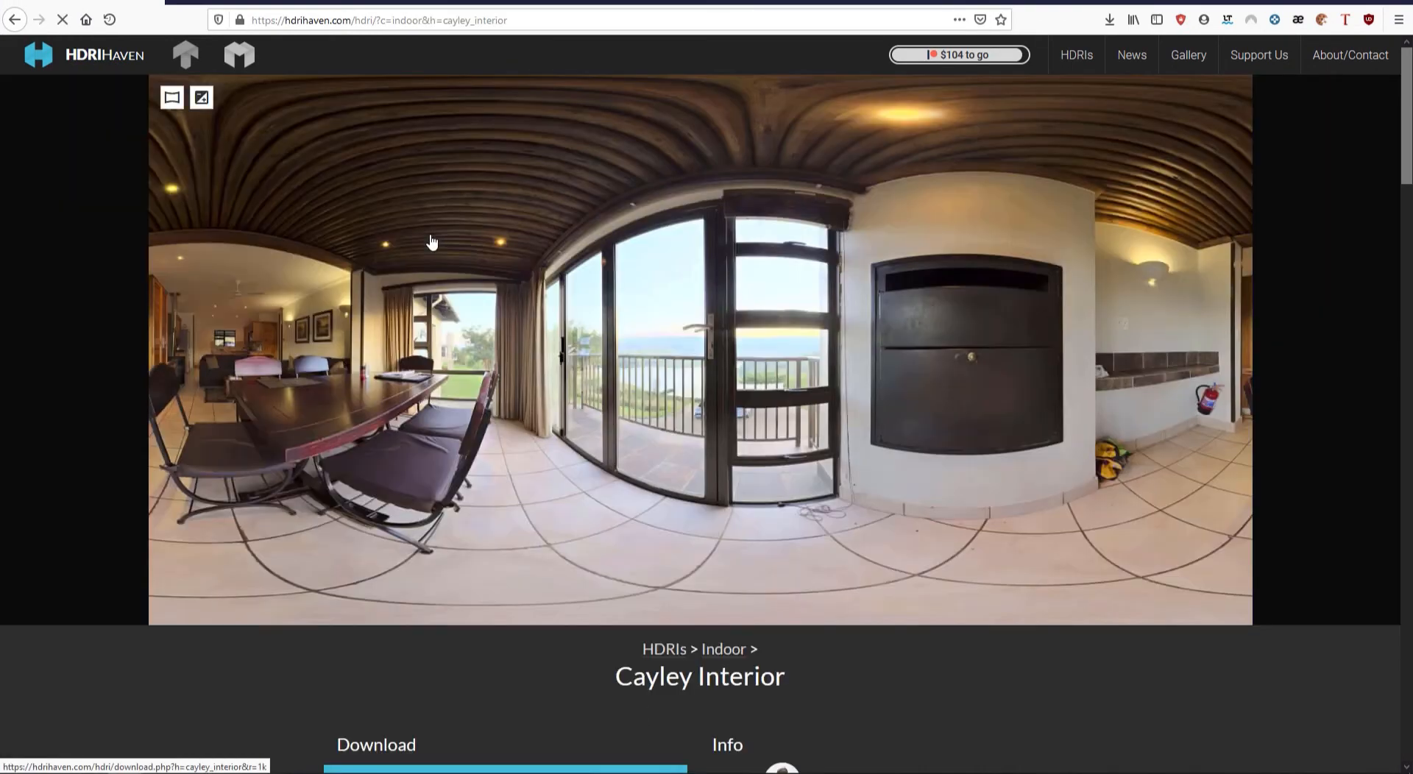
scroll(467, 460, down, 3)
scroll(468, 457, down, 10)
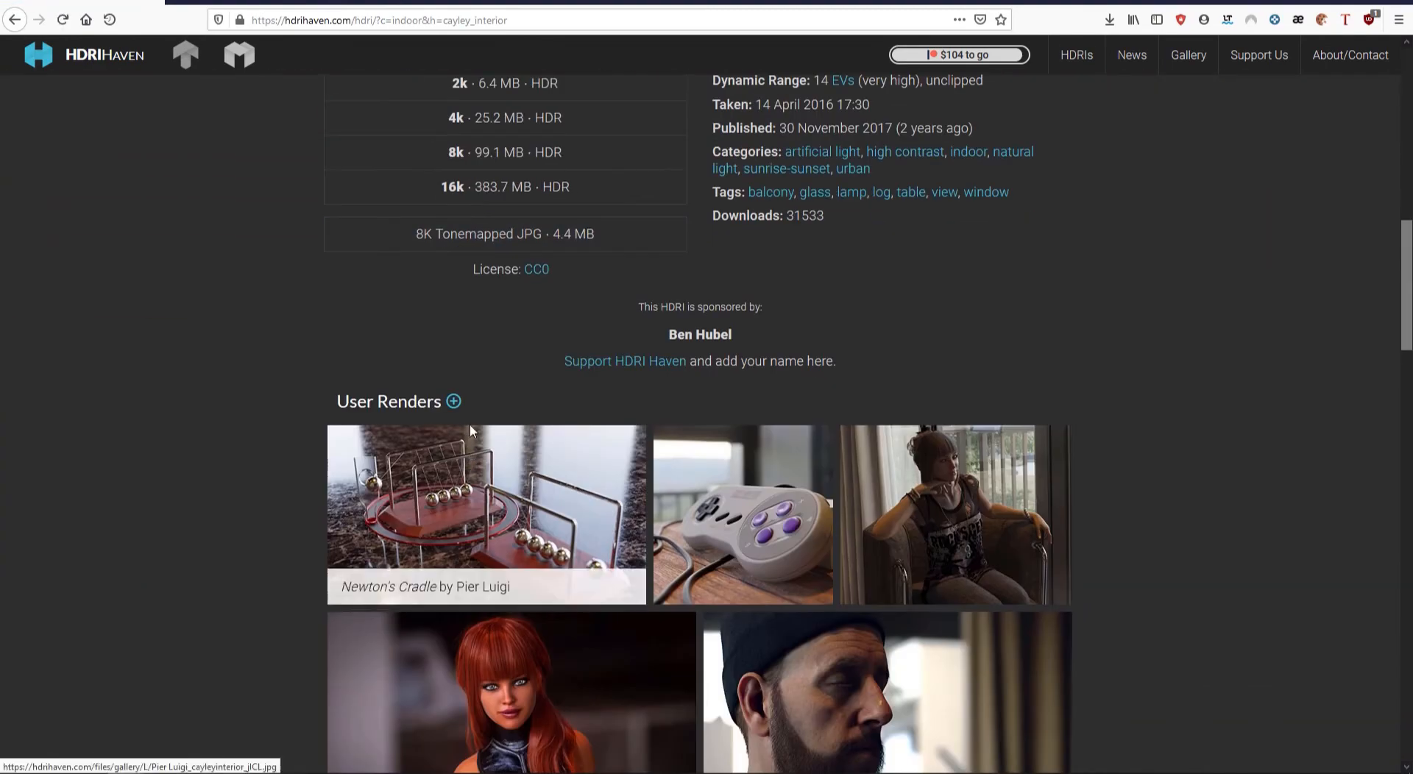
scroll(470, 424, up, 3)
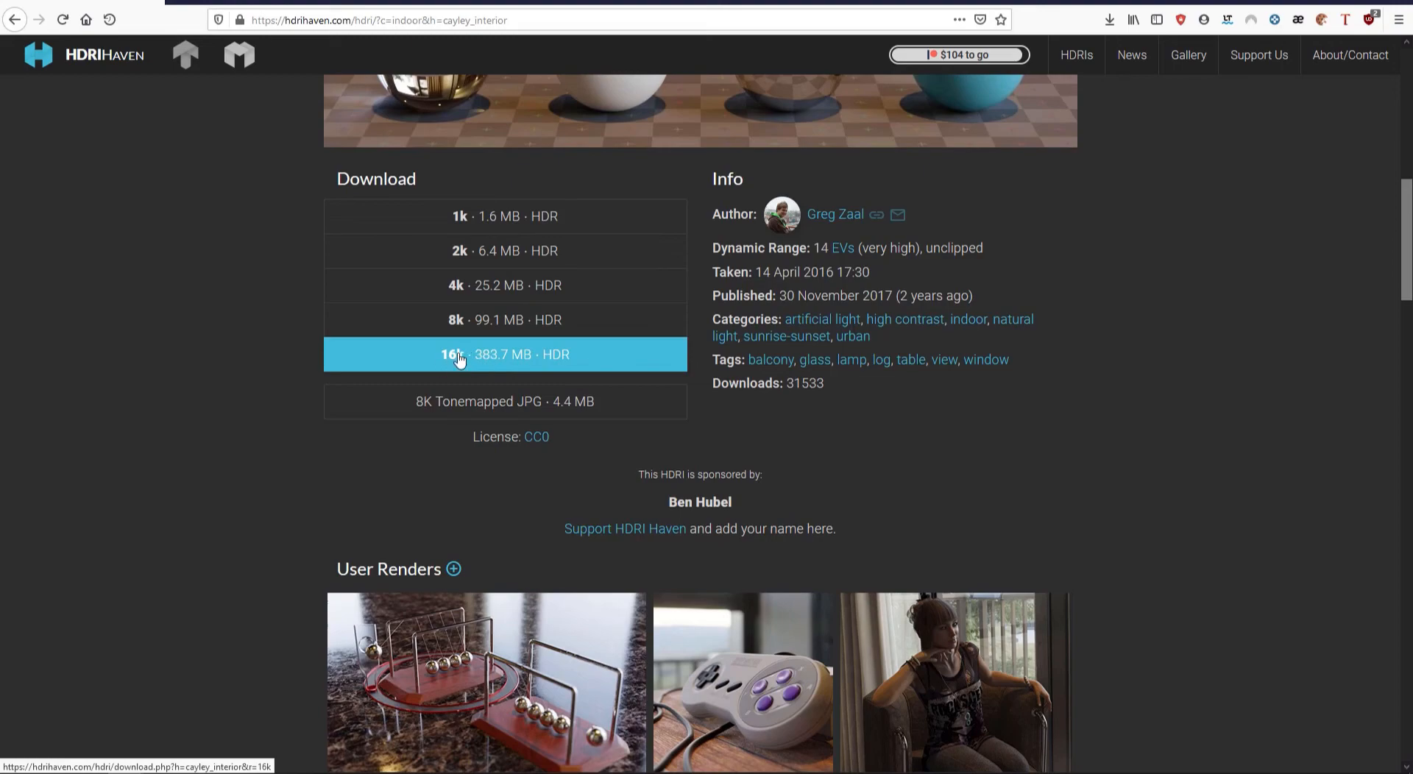
scroll(337, 379, up, 10)
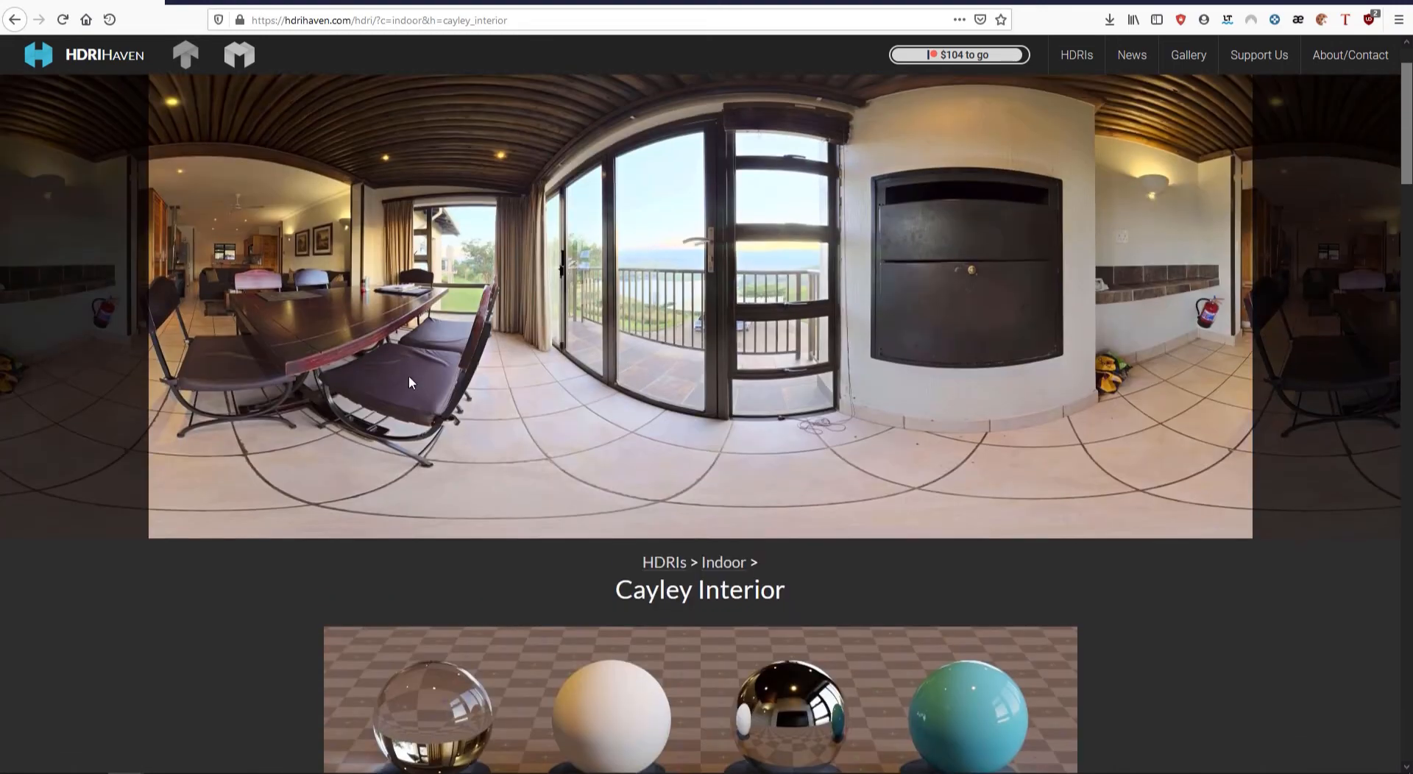
click(409, 382)
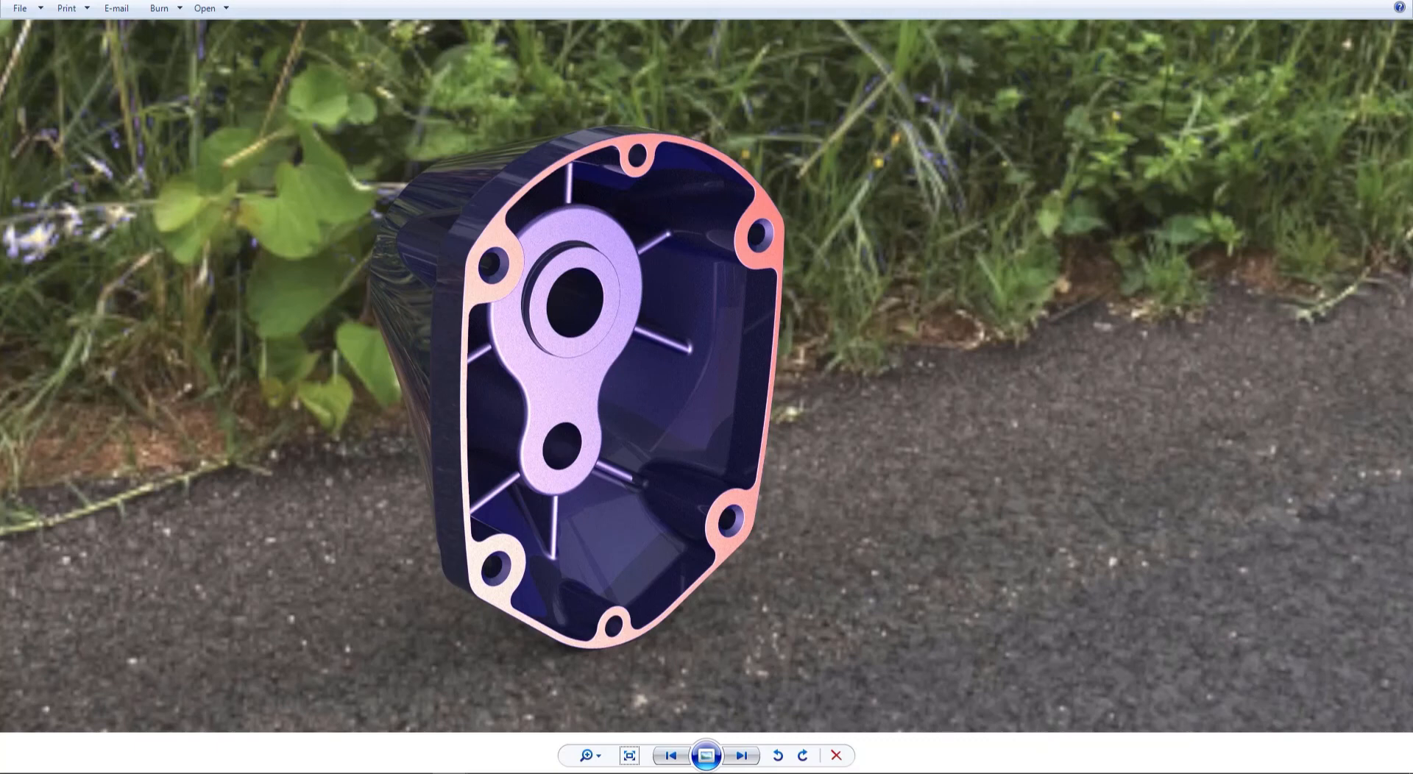
Close the photo viewer, the Render dialog, the Light Position panel and the Scene Editor.
key(alt+F4)
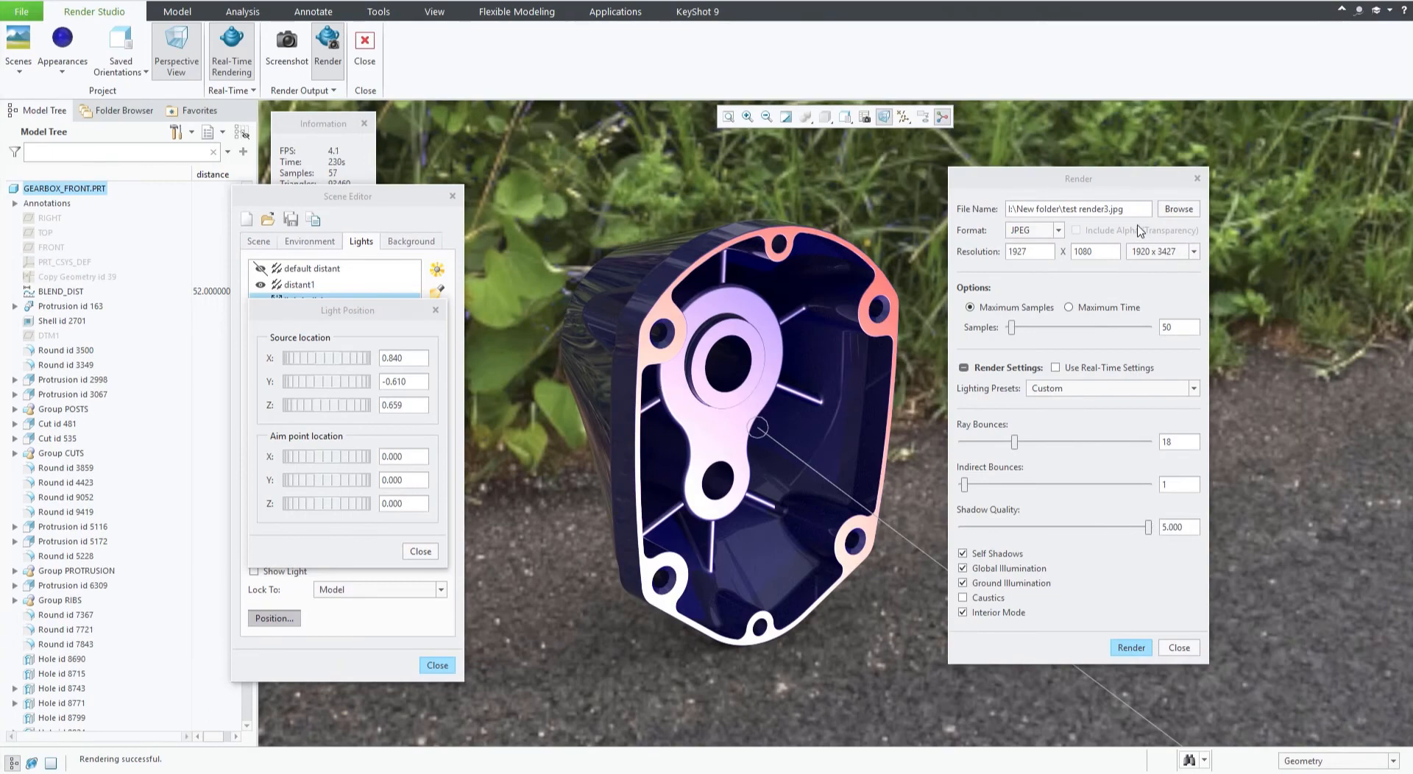
click(1196, 179)
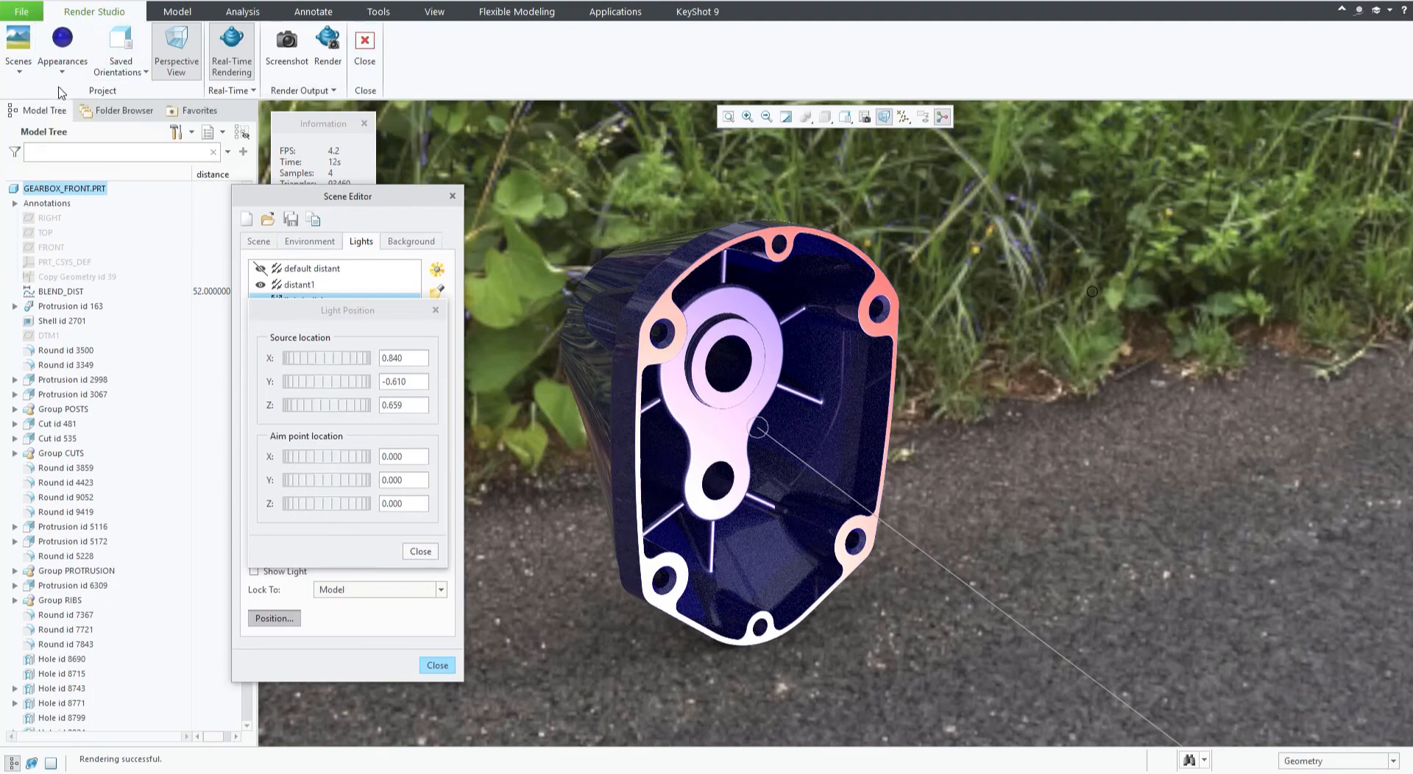
click(725, 337)
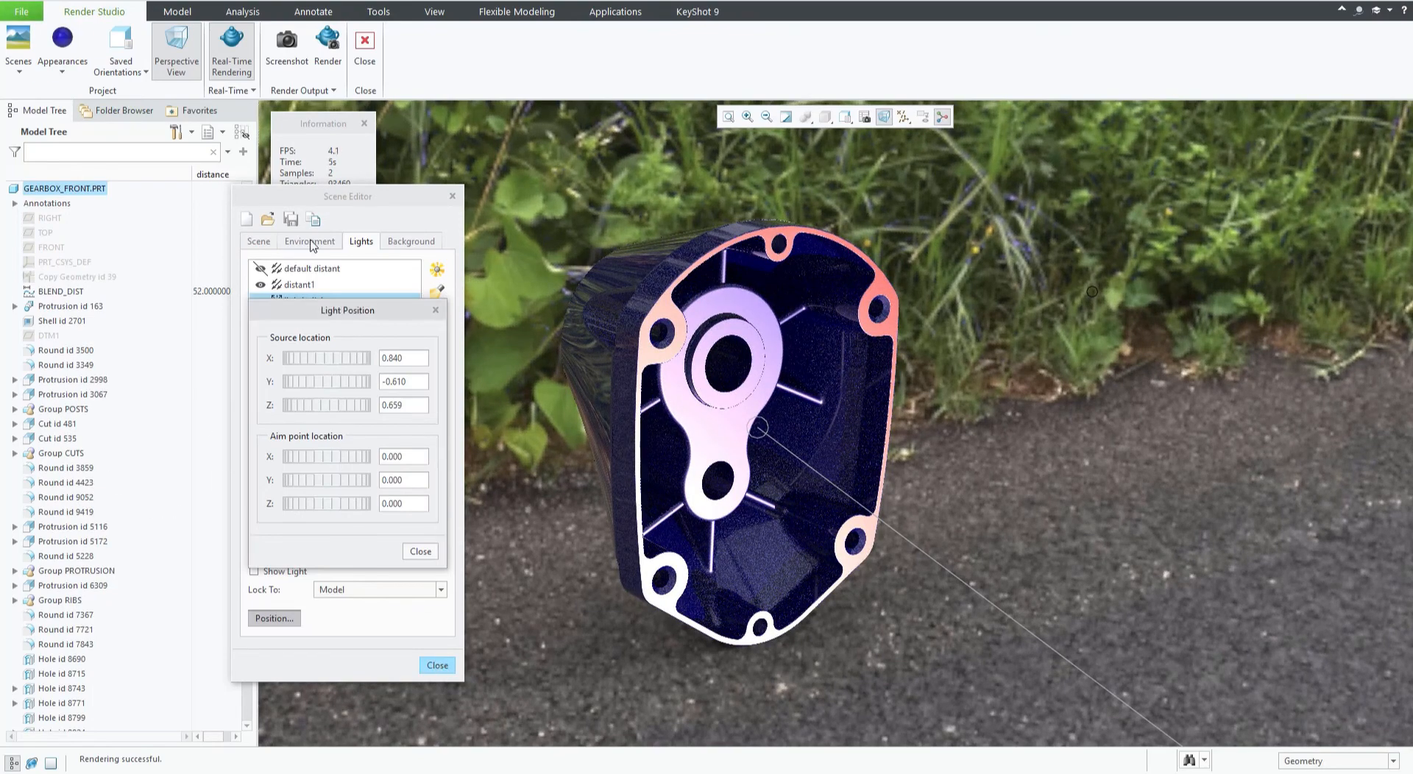
drag(326, 194, 446, 200)
click(421, 552)
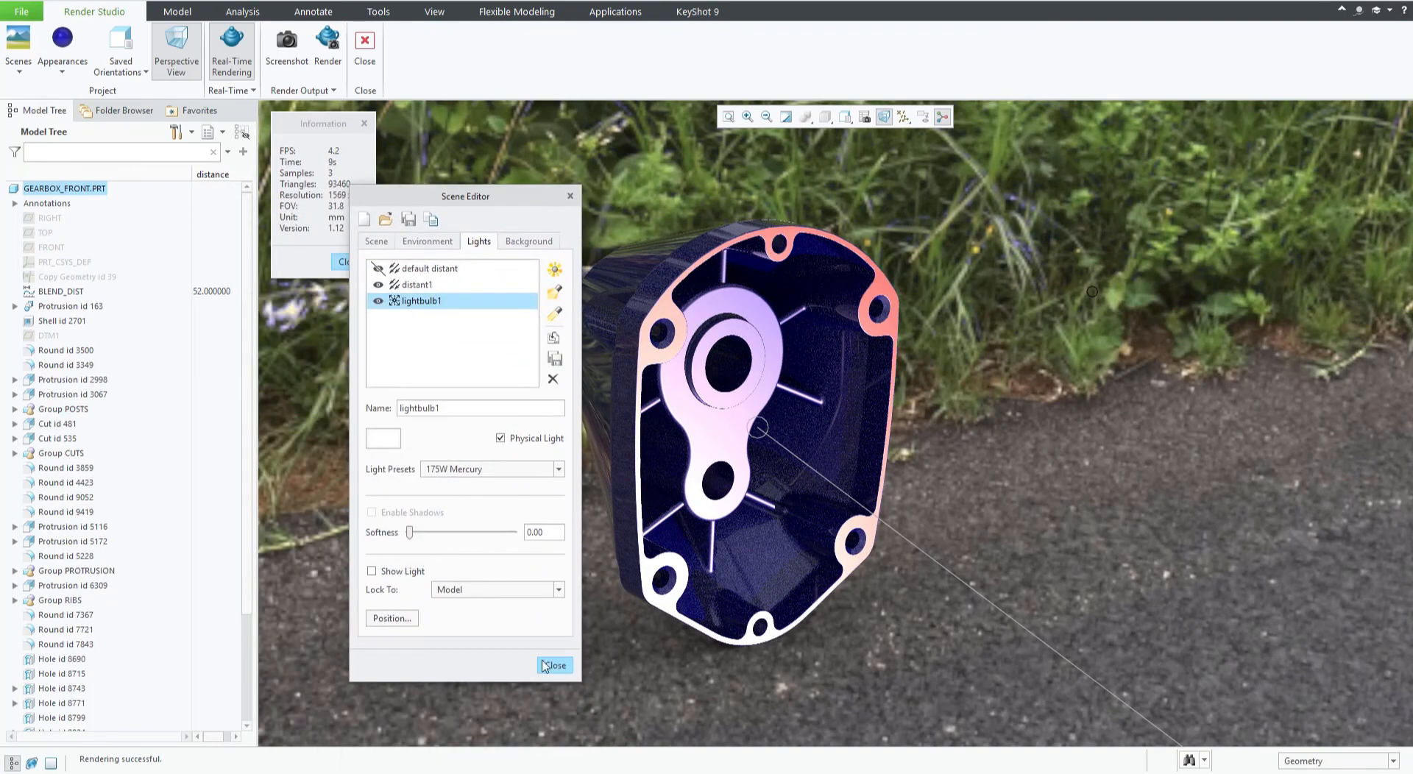
click(554, 664)
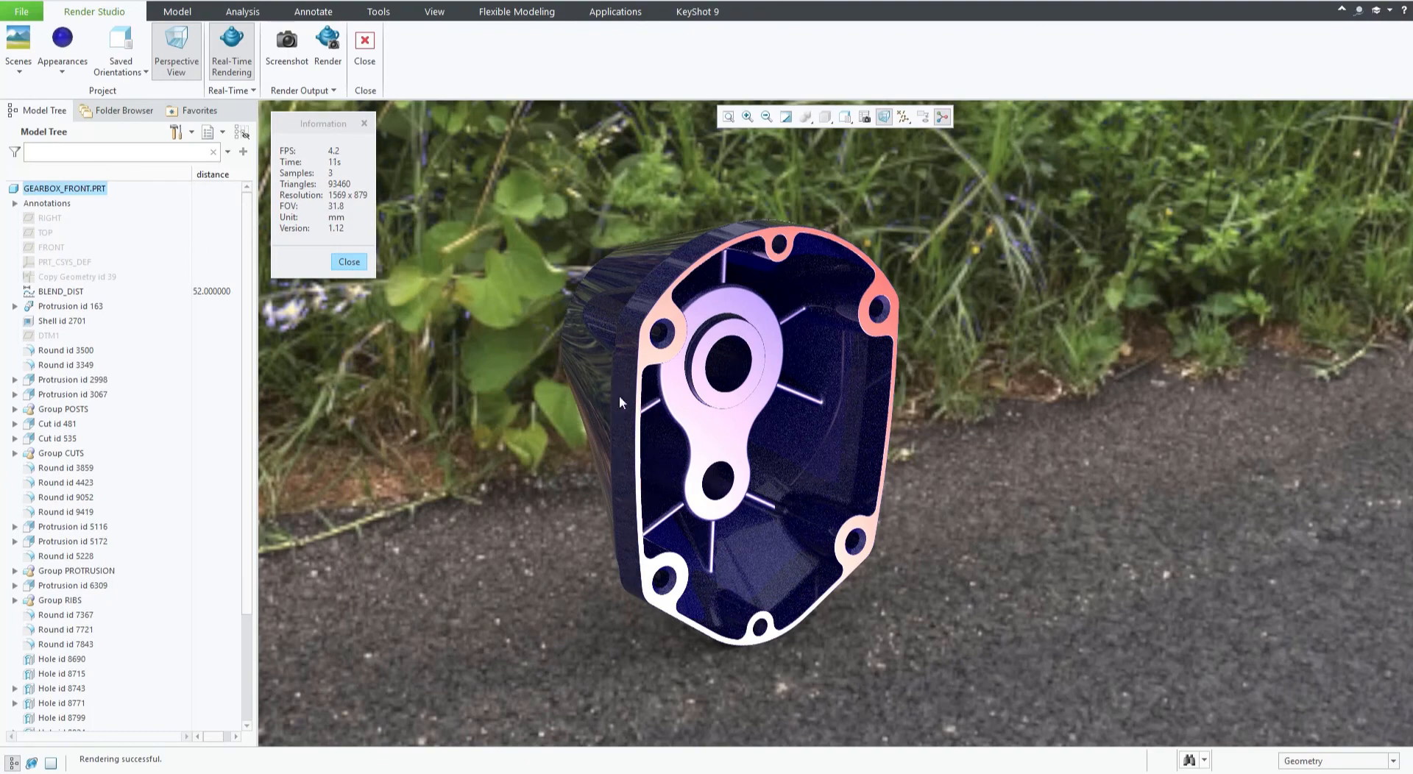
Suppress the Round 1 feature of the housing from the model tree.
scroll(727, 244, down, 3)
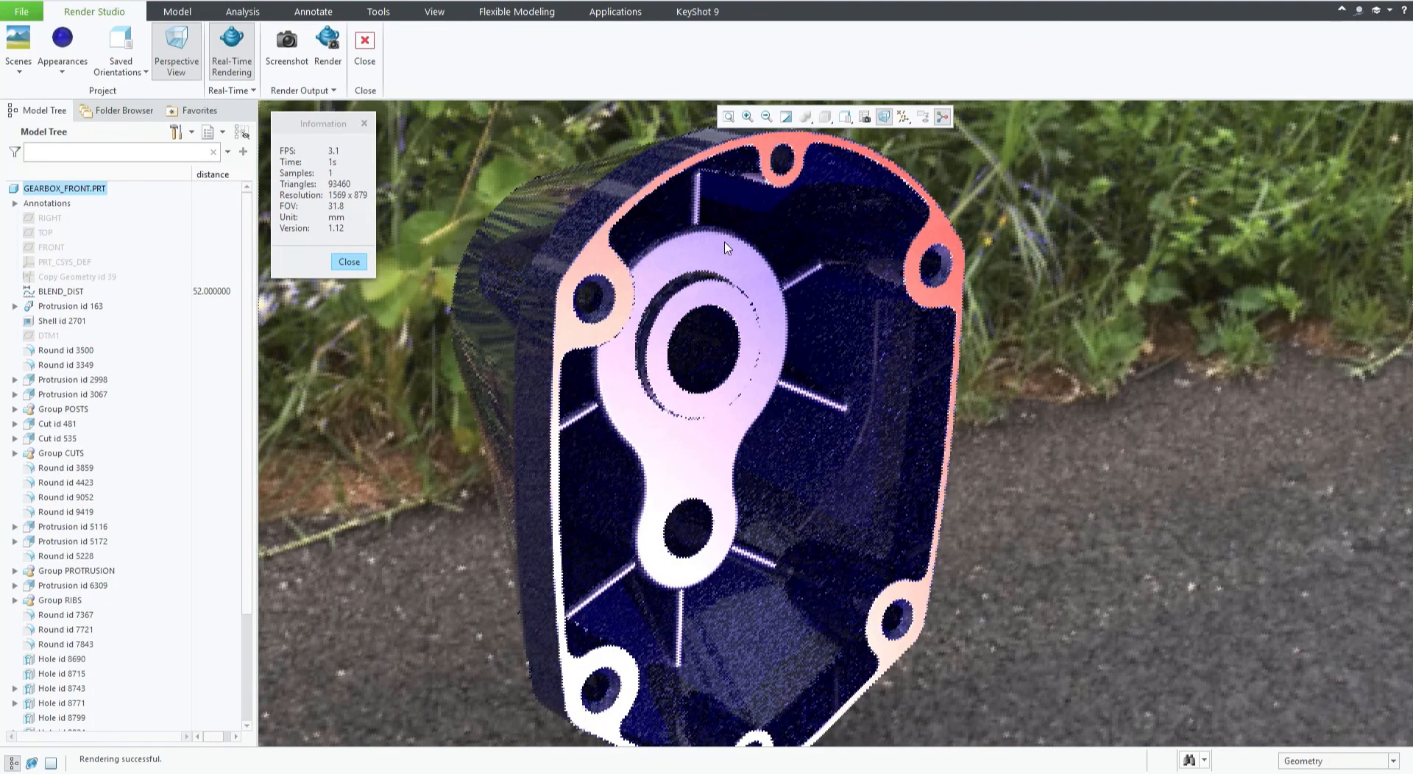
scroll(727, 245, down, 3)
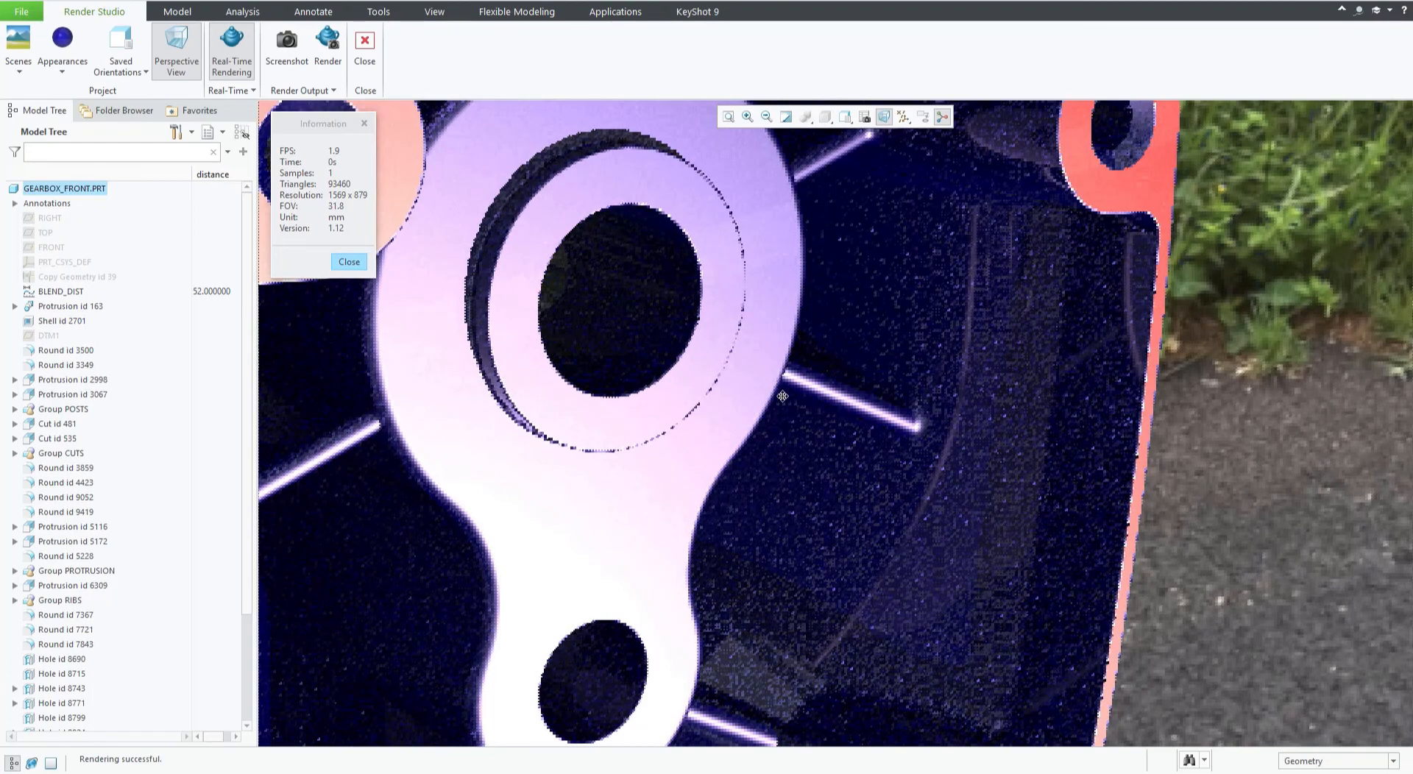
shift+middle_drag(782, 396, 809, 624)
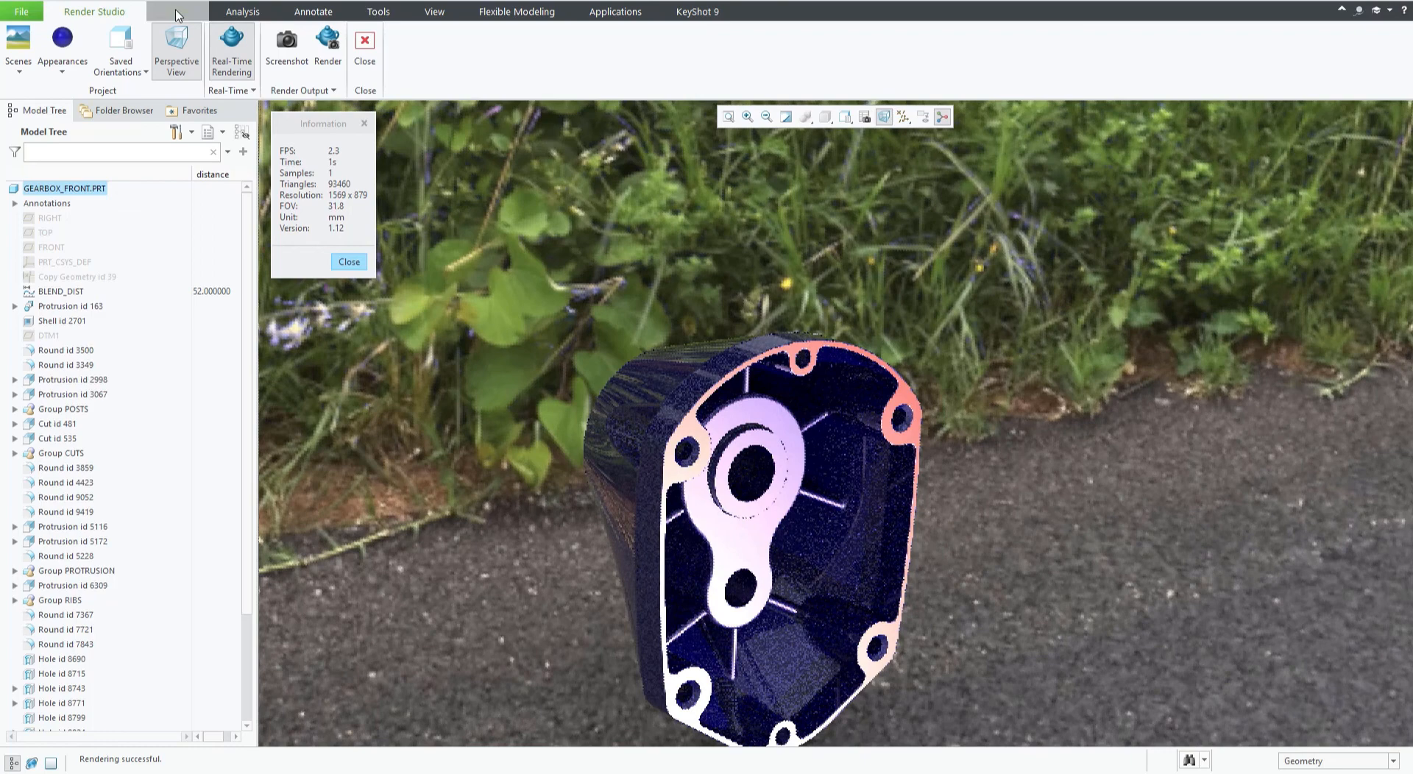
click(177, 11)
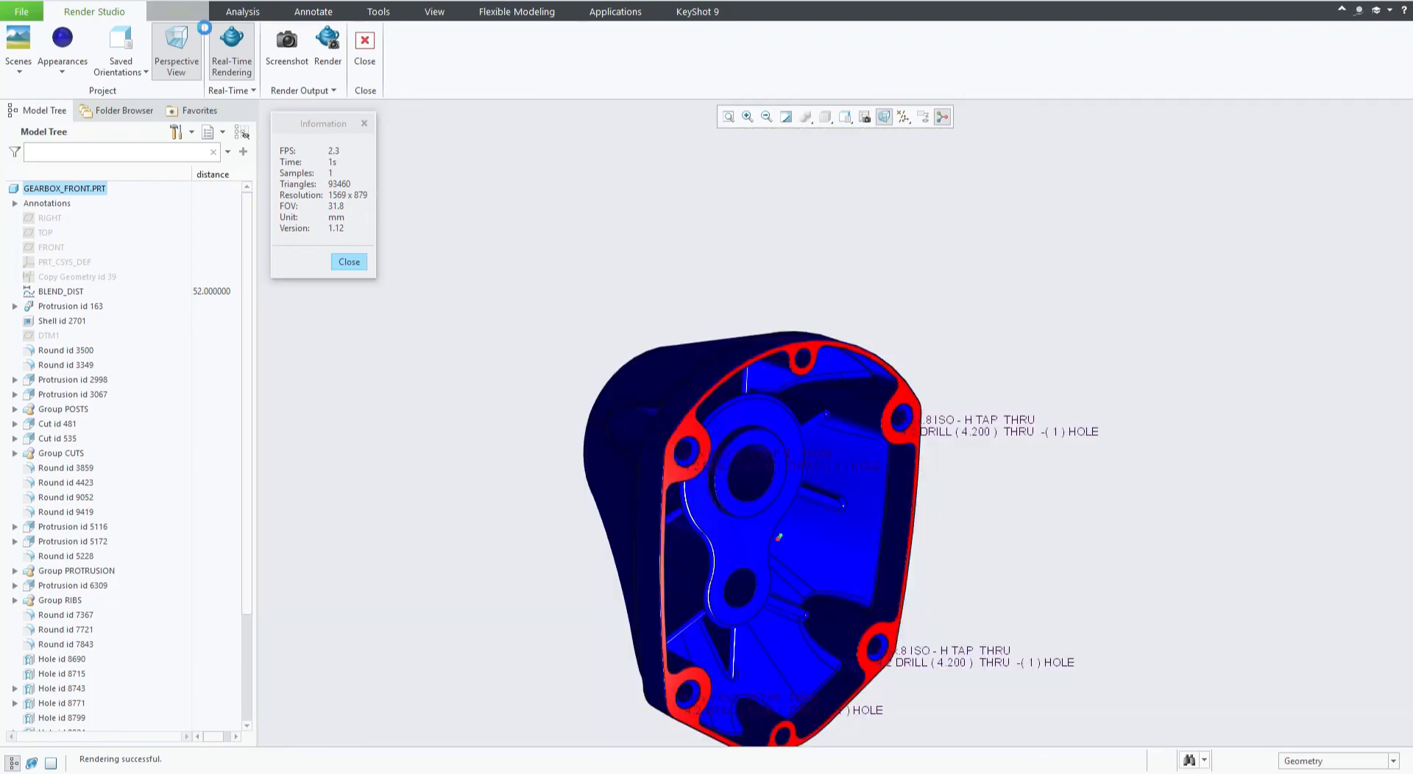
scroll(74, 627, down, 3)
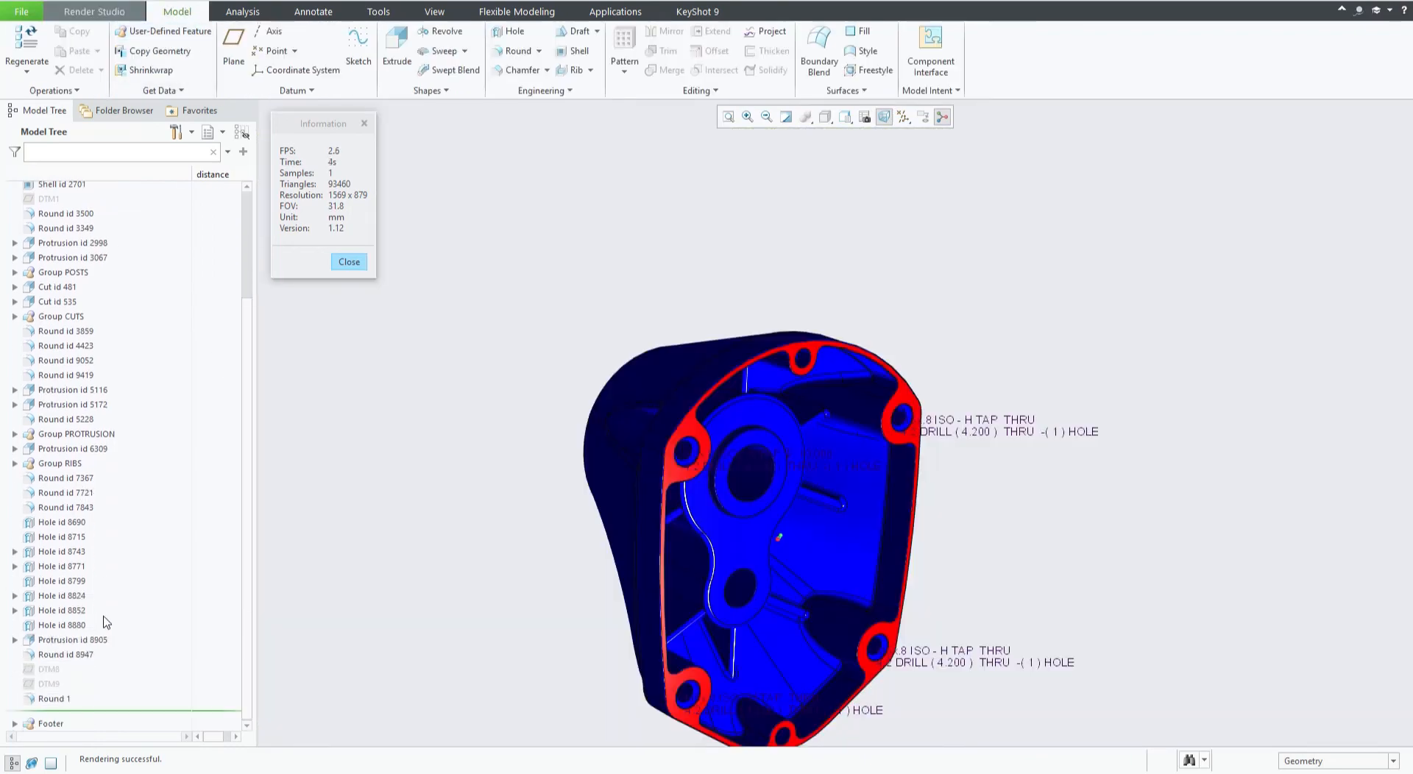
click(53, 702)
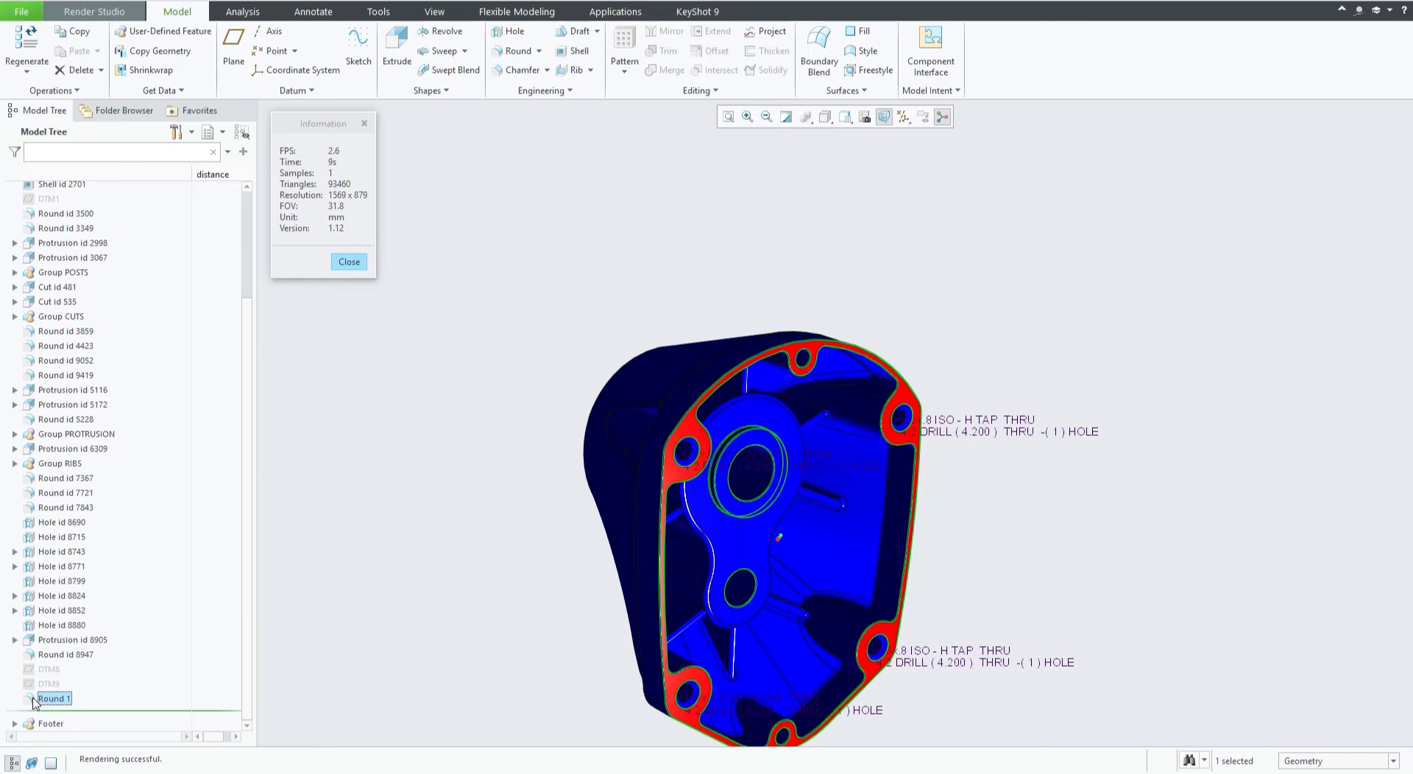
scroll(809, 368, up, 5)
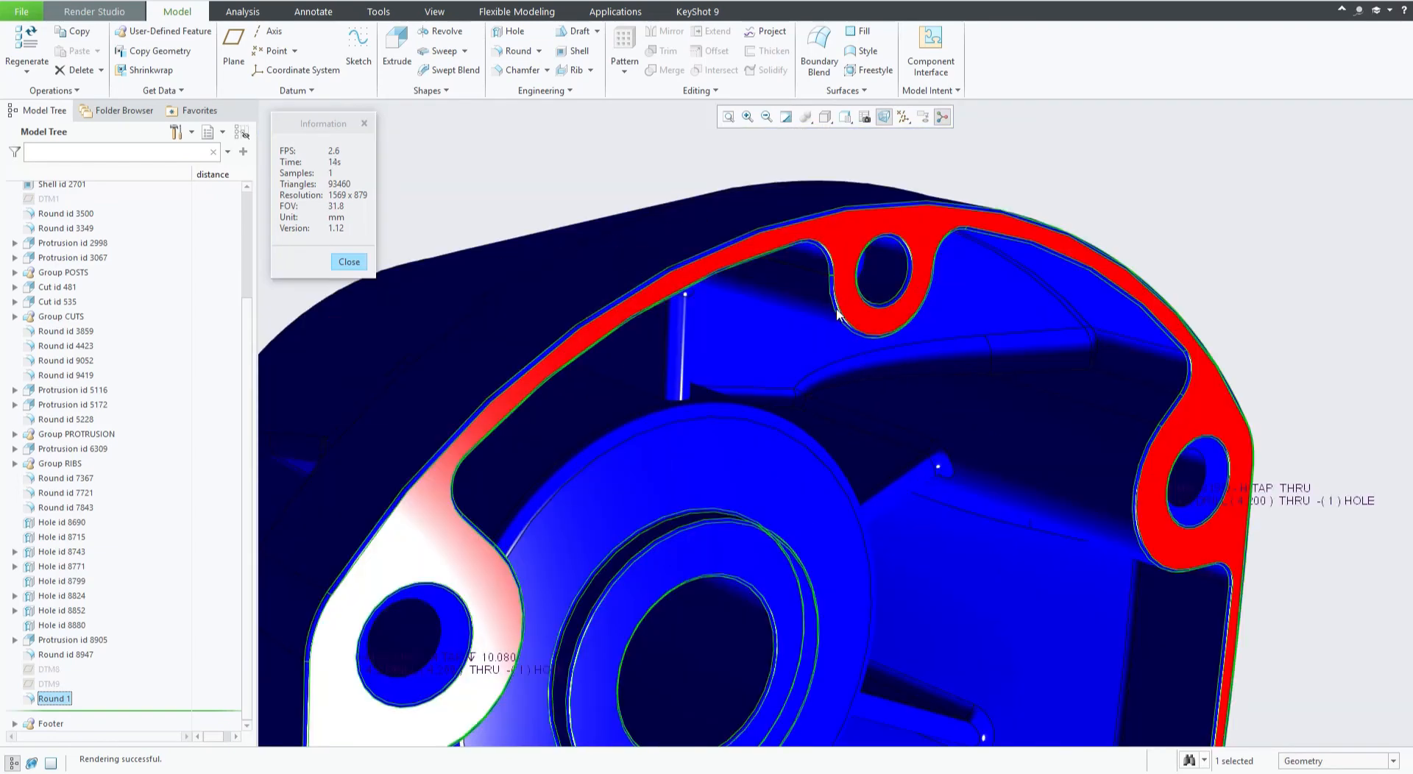
shift+middle_drag(788, 329, 703, 432)
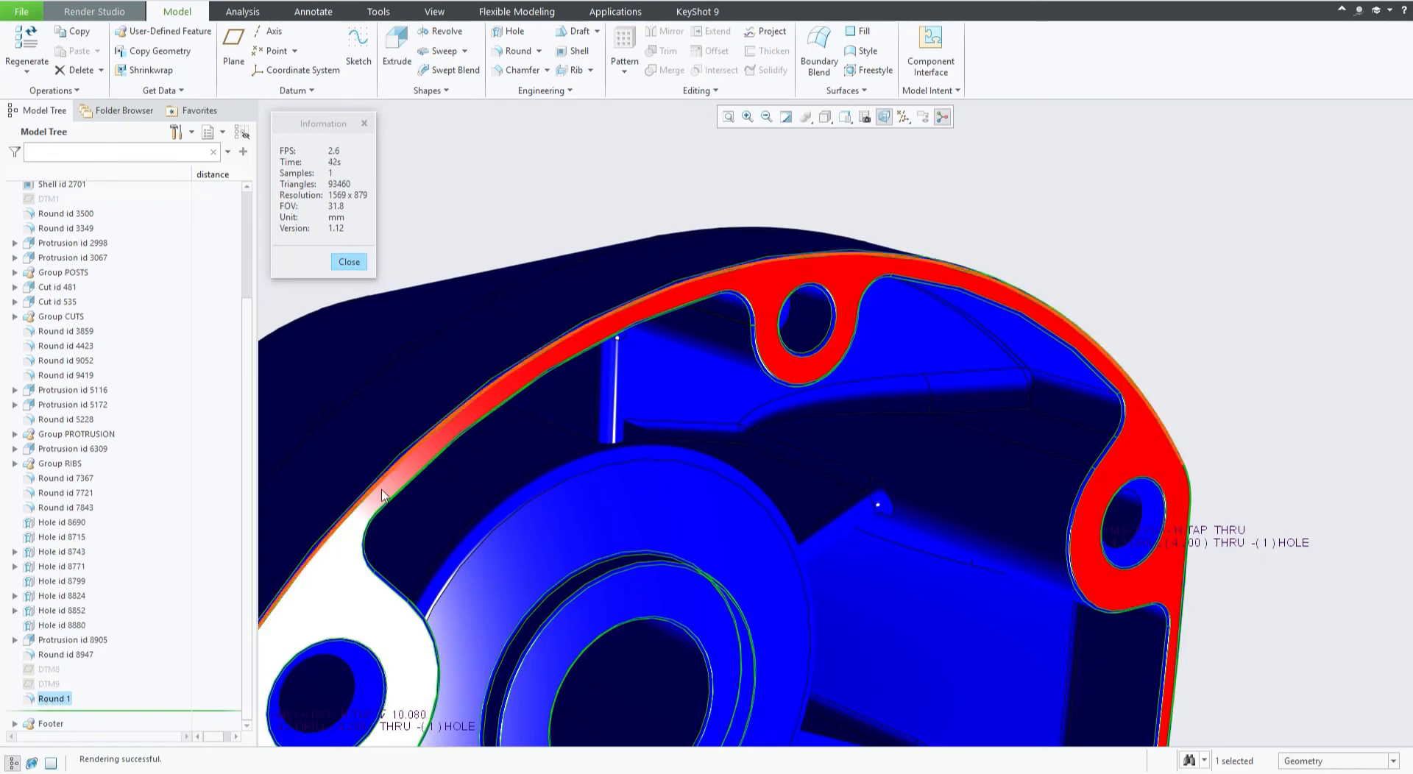
click(580, 218)
key(ctrl+d)
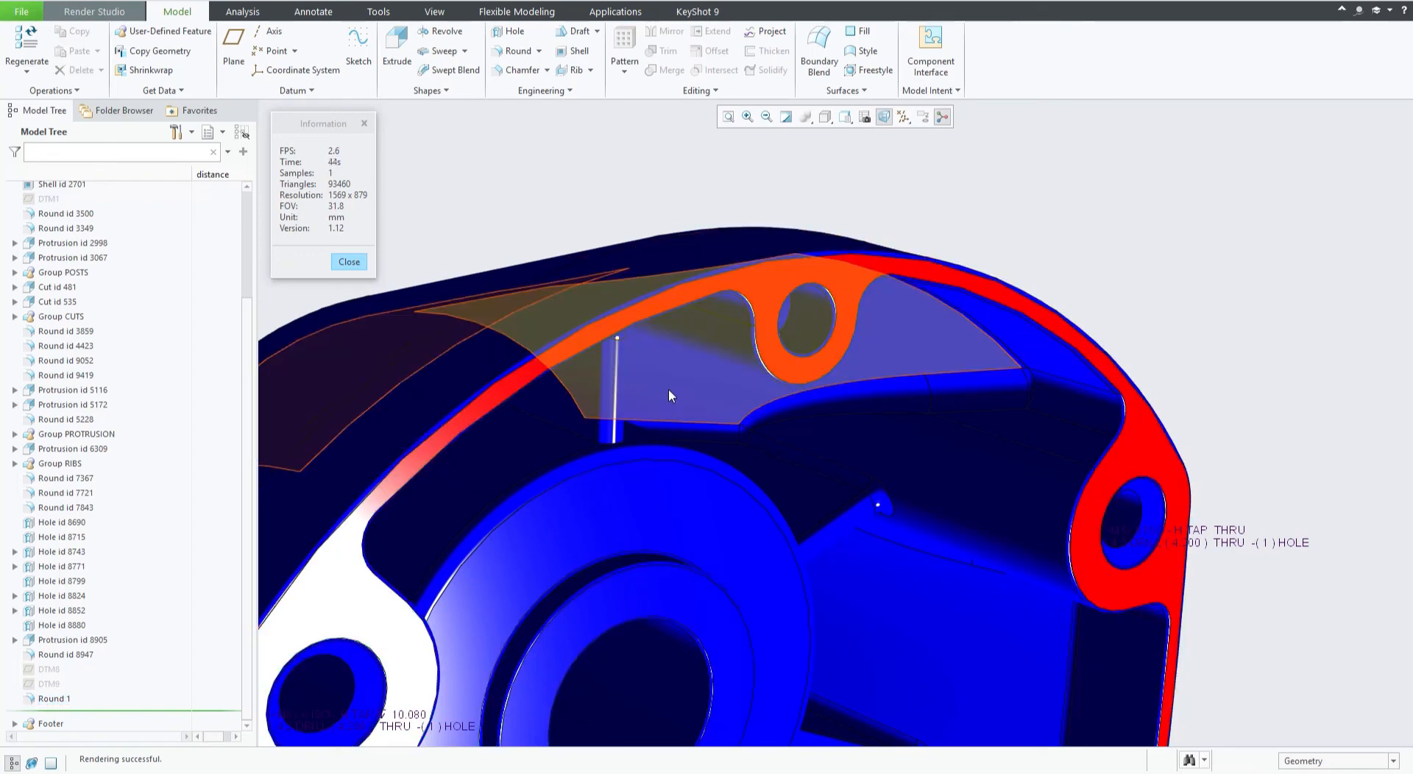
right_click(62, 700)
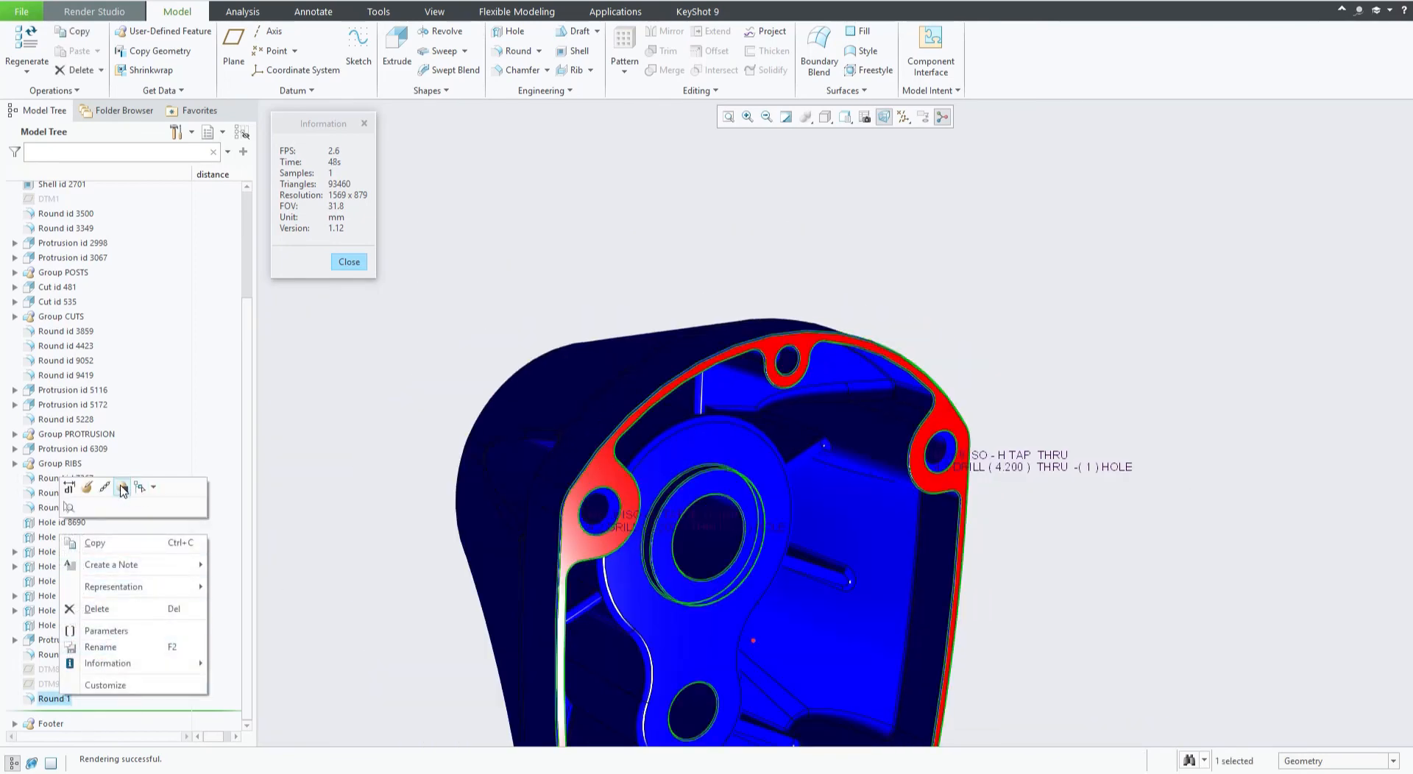
click(122, 488)
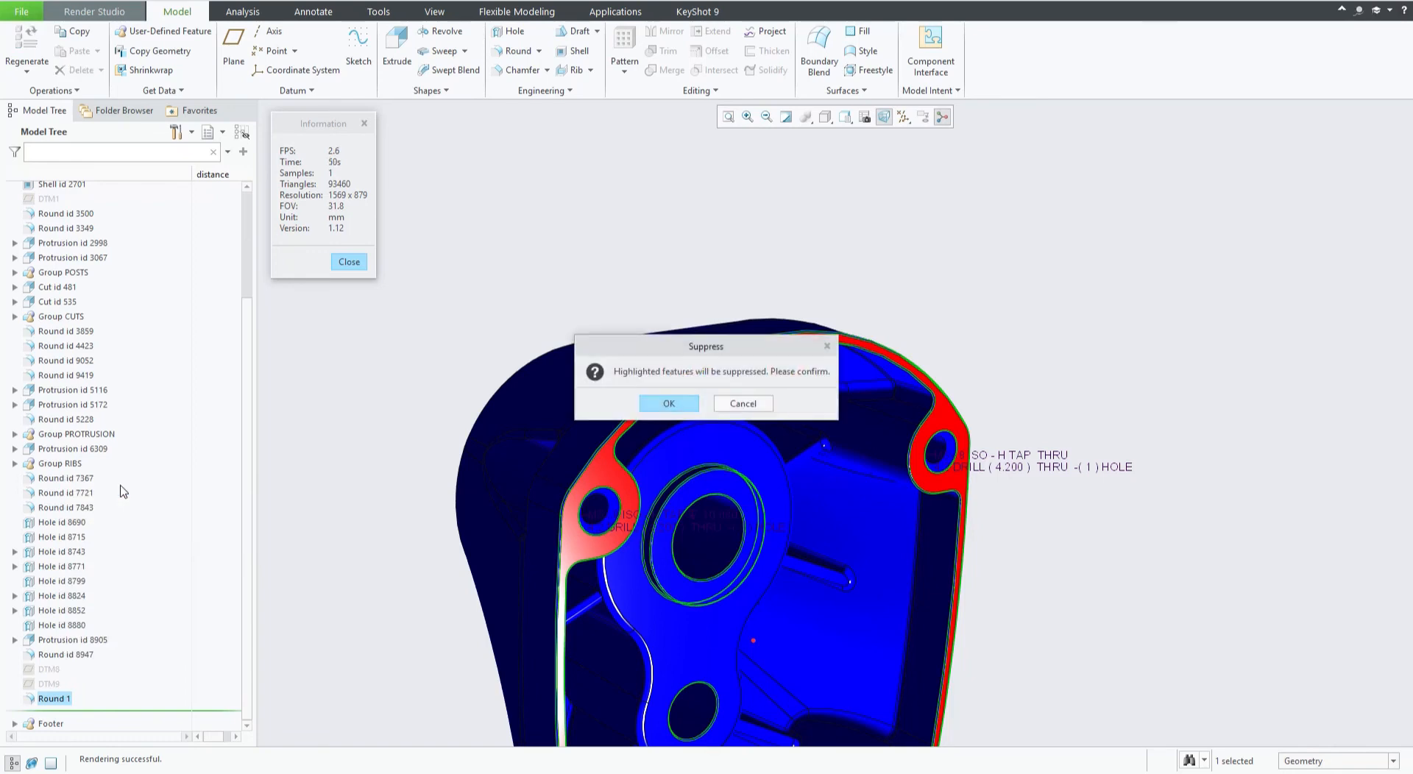
click(668, 403)
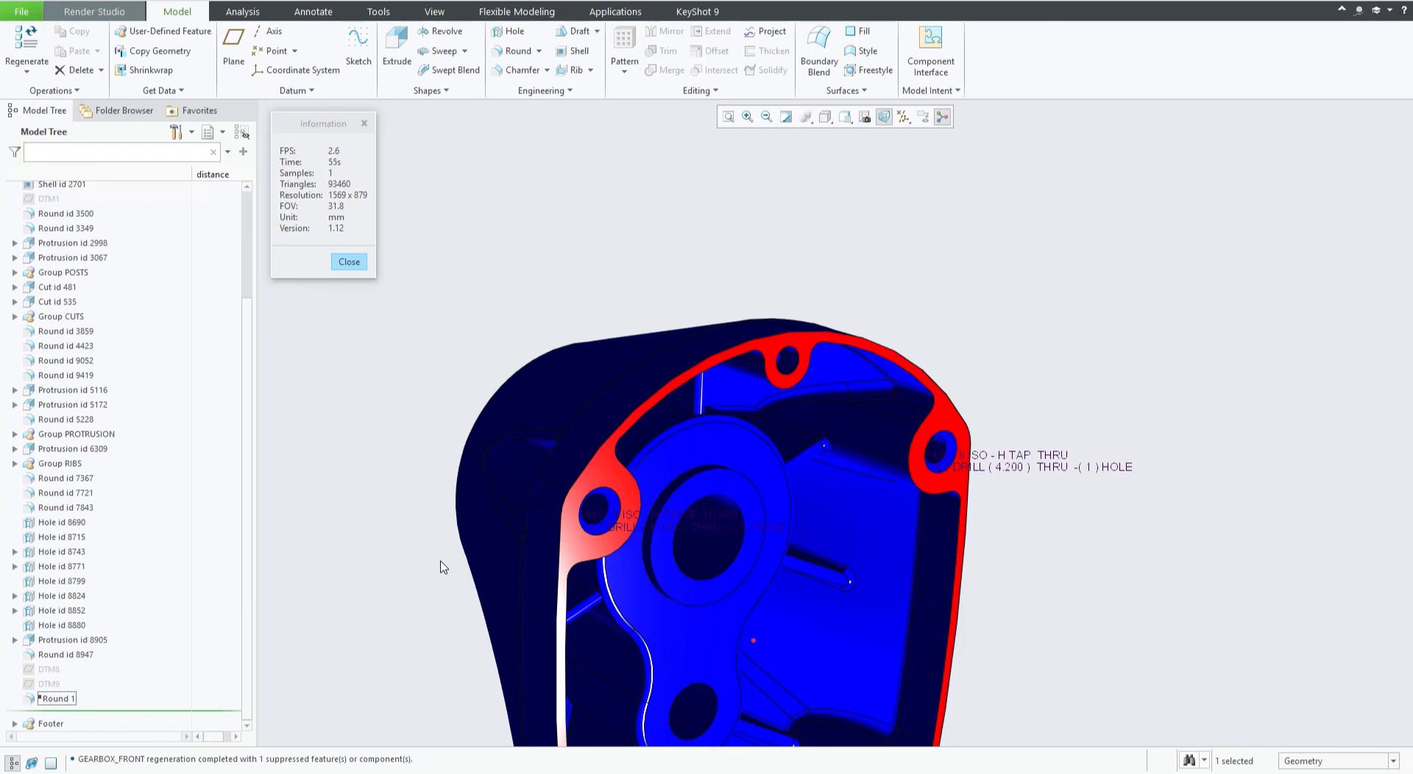
Resume the suppressed Round 1 feature.
shift+middle_drag(456, 548, 415, 388)
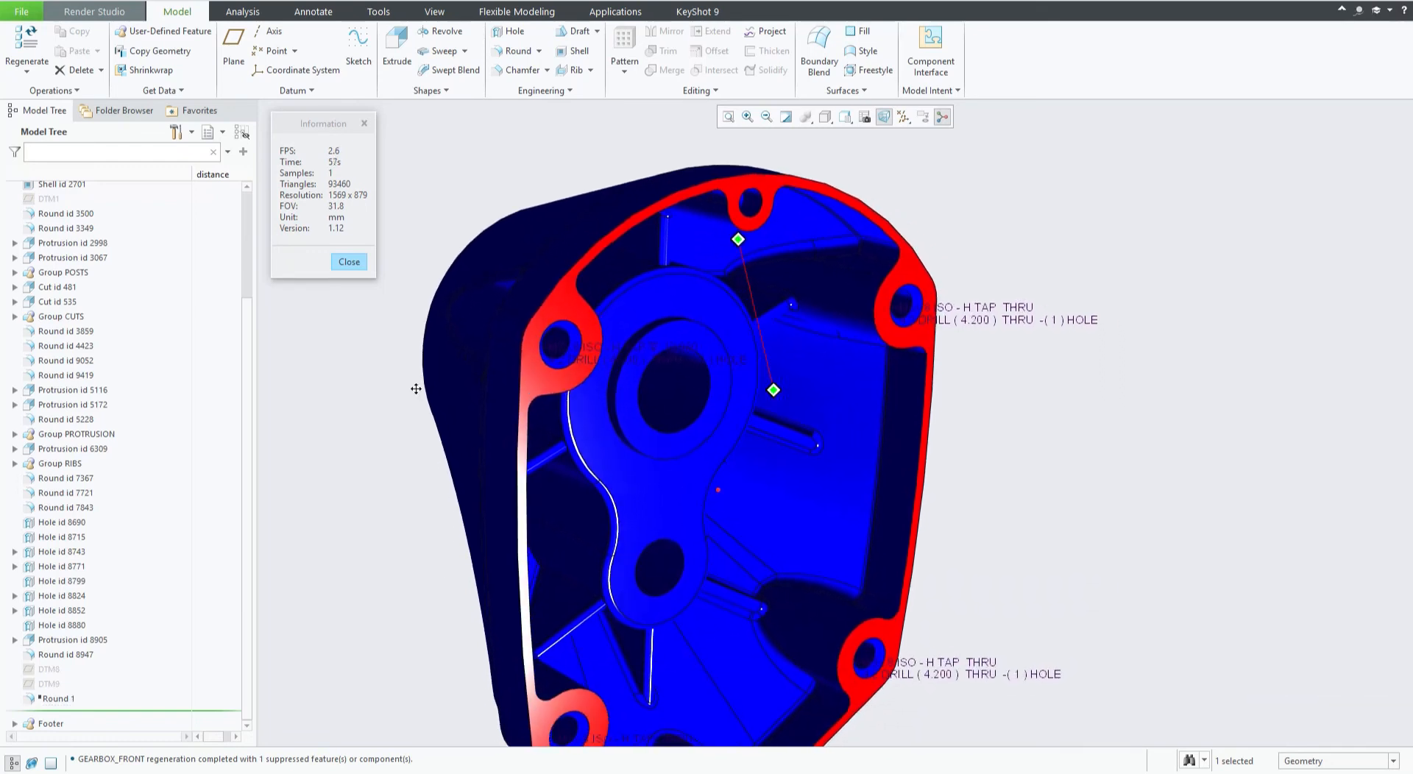
right_click(56, 703)
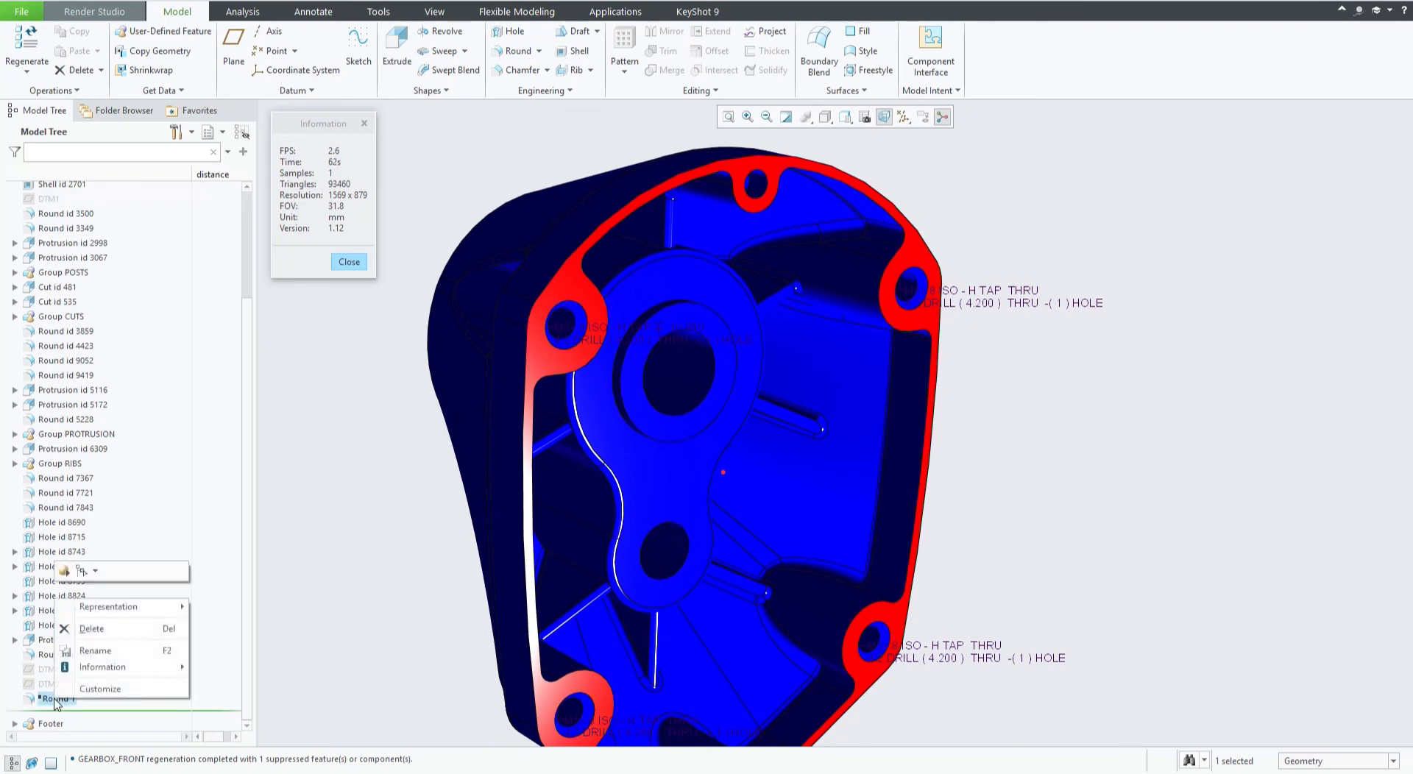
click(64, 572)
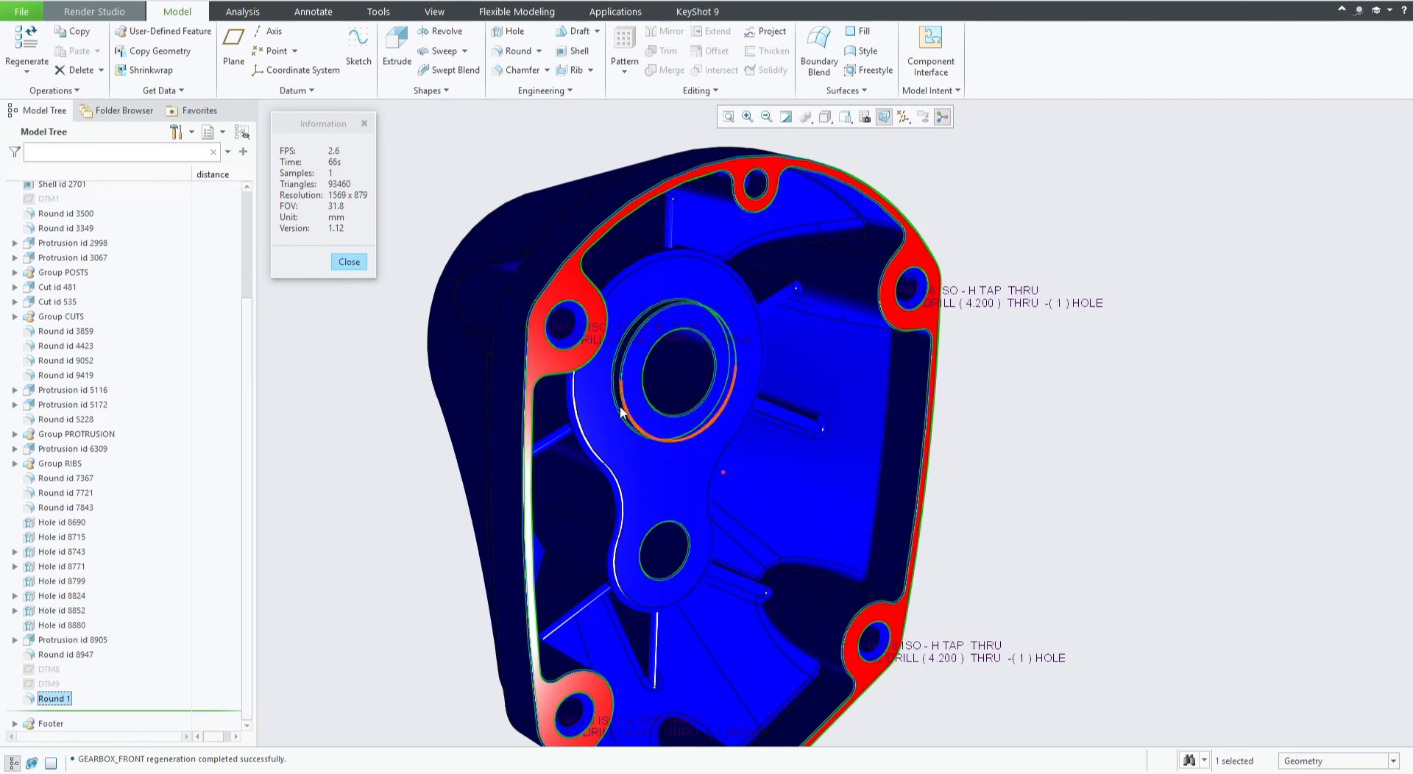
click(441, 447)
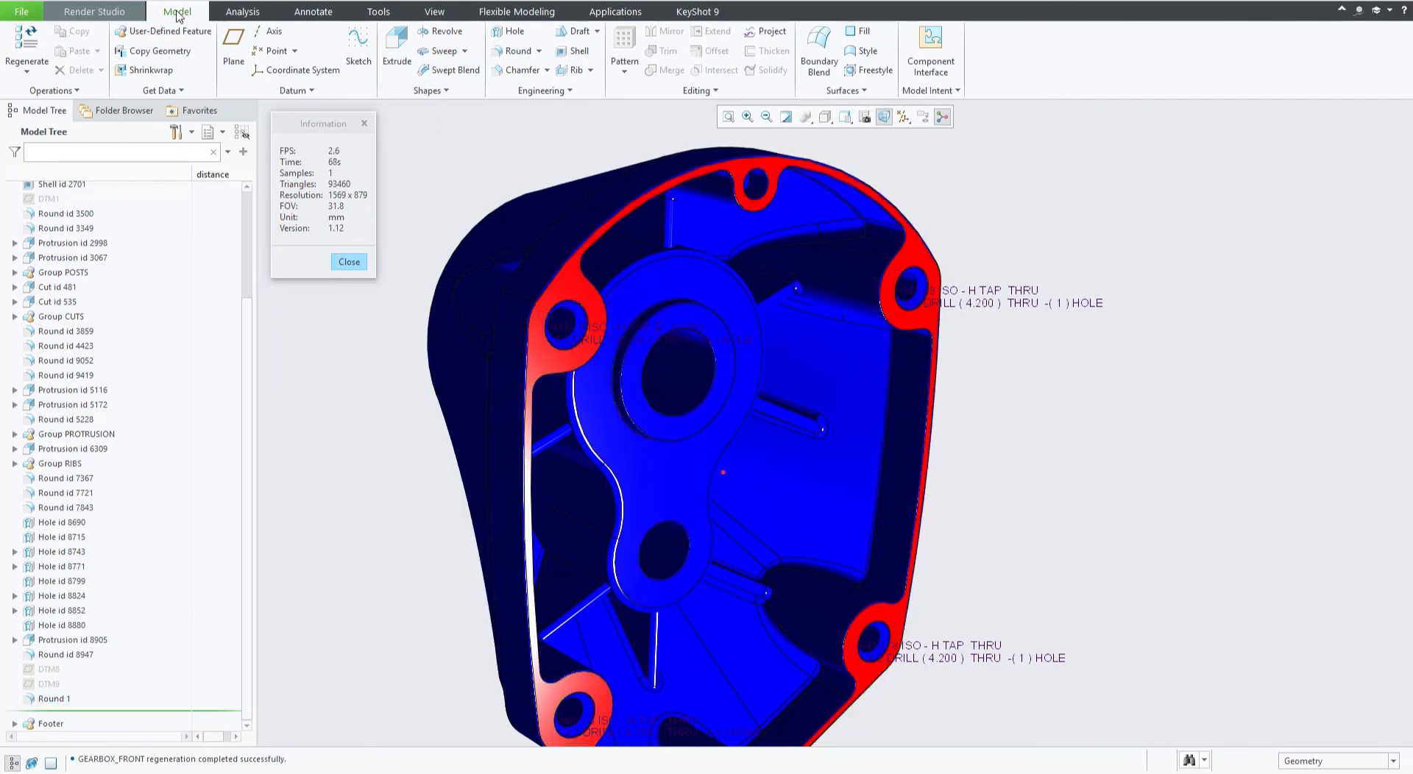
Return to Render Studio and open the Scene Editor from the scenes gallery.
click(95, 11)
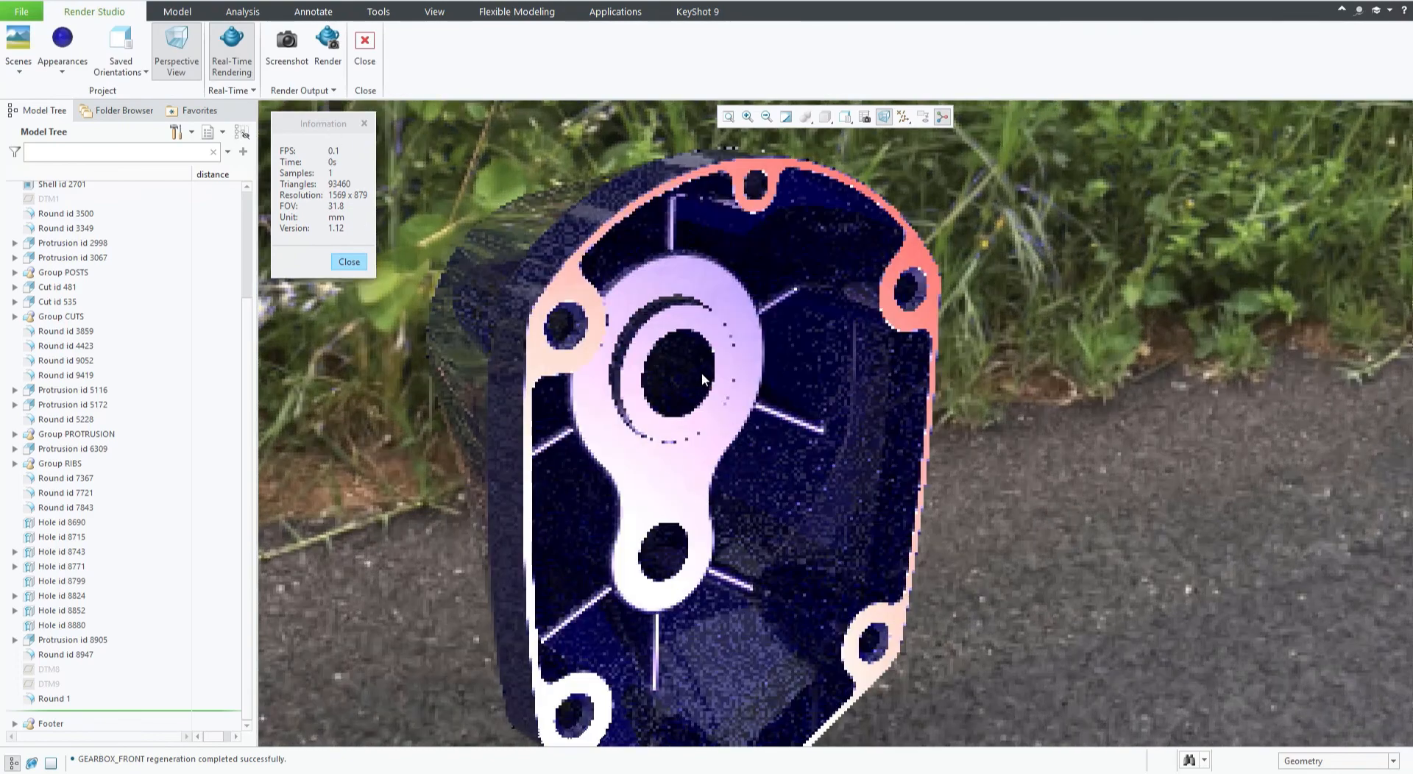
shift+middle_drag(701, 373, 756, 335)
scroll(751, 360, down, 4)
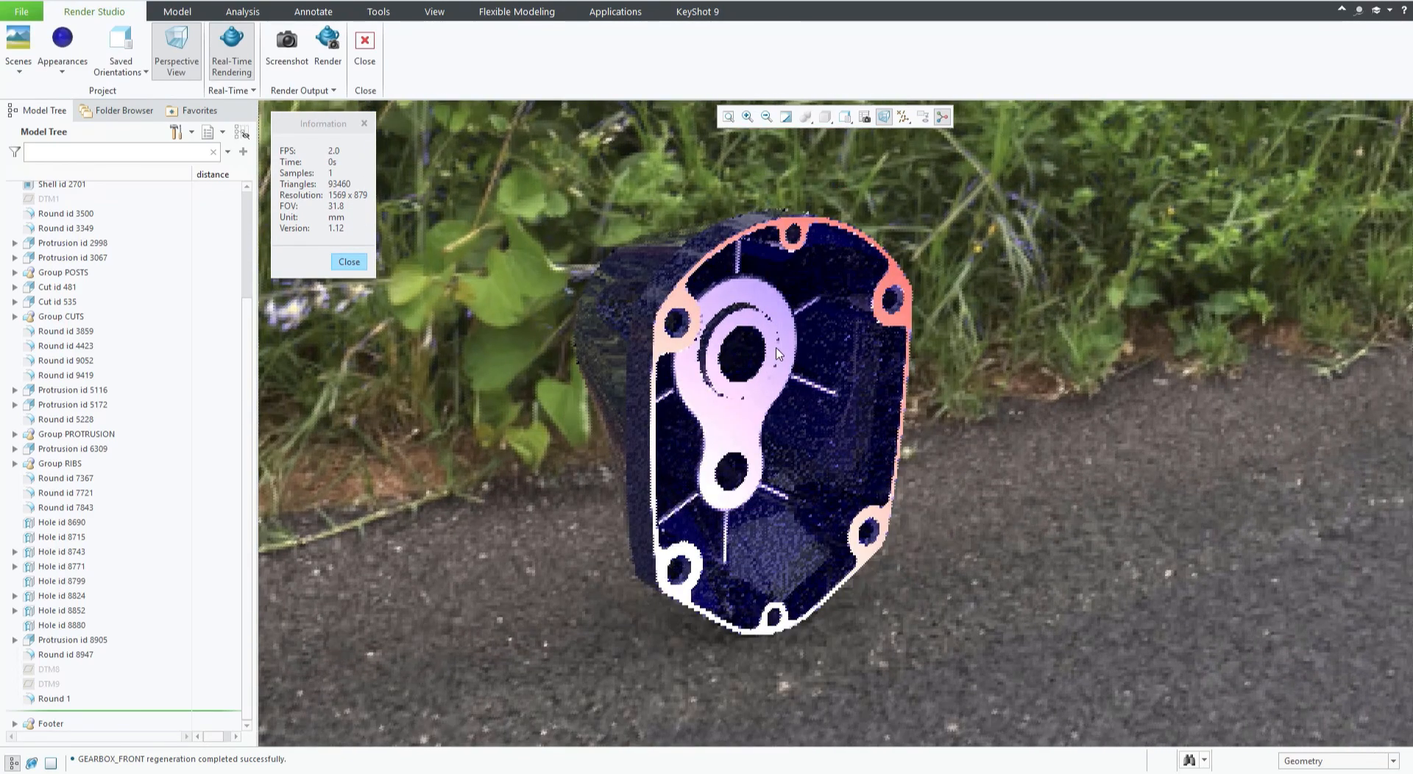
mouse_move(758, 356)
shift+middle_down()
mouse_move(740, 364)
mouse_move(761, 359)
shift+middle_up()
scroll(766, 390, up, 2)
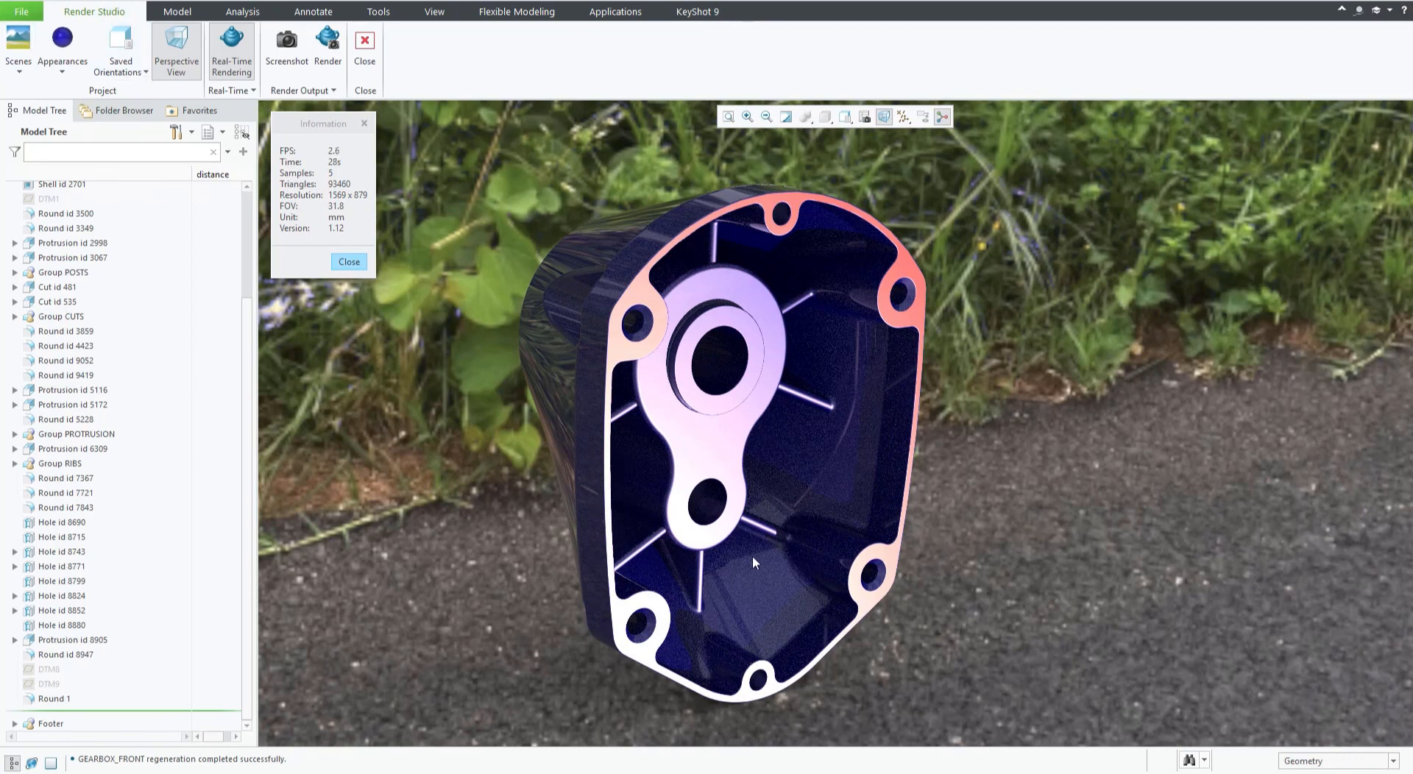
click(19, 52)
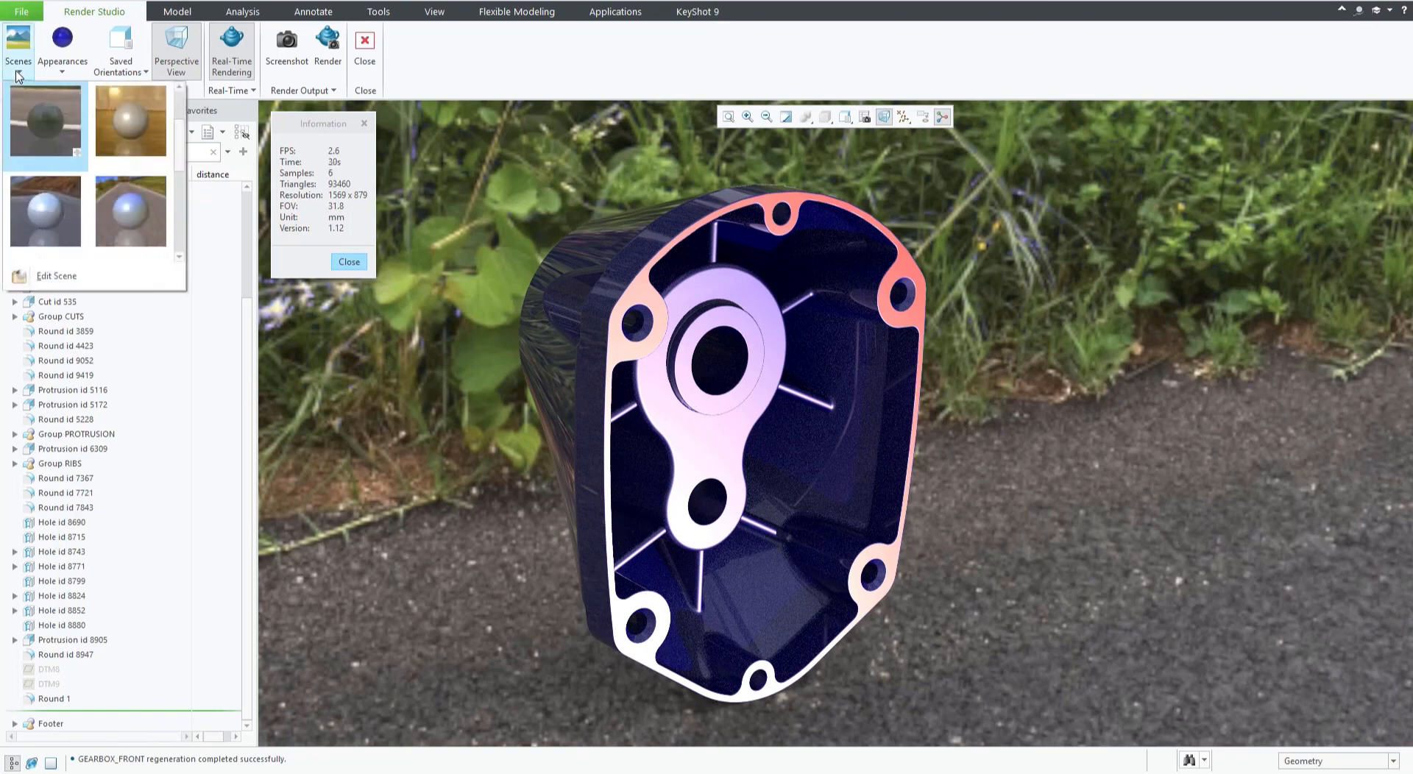
click(64, 277)
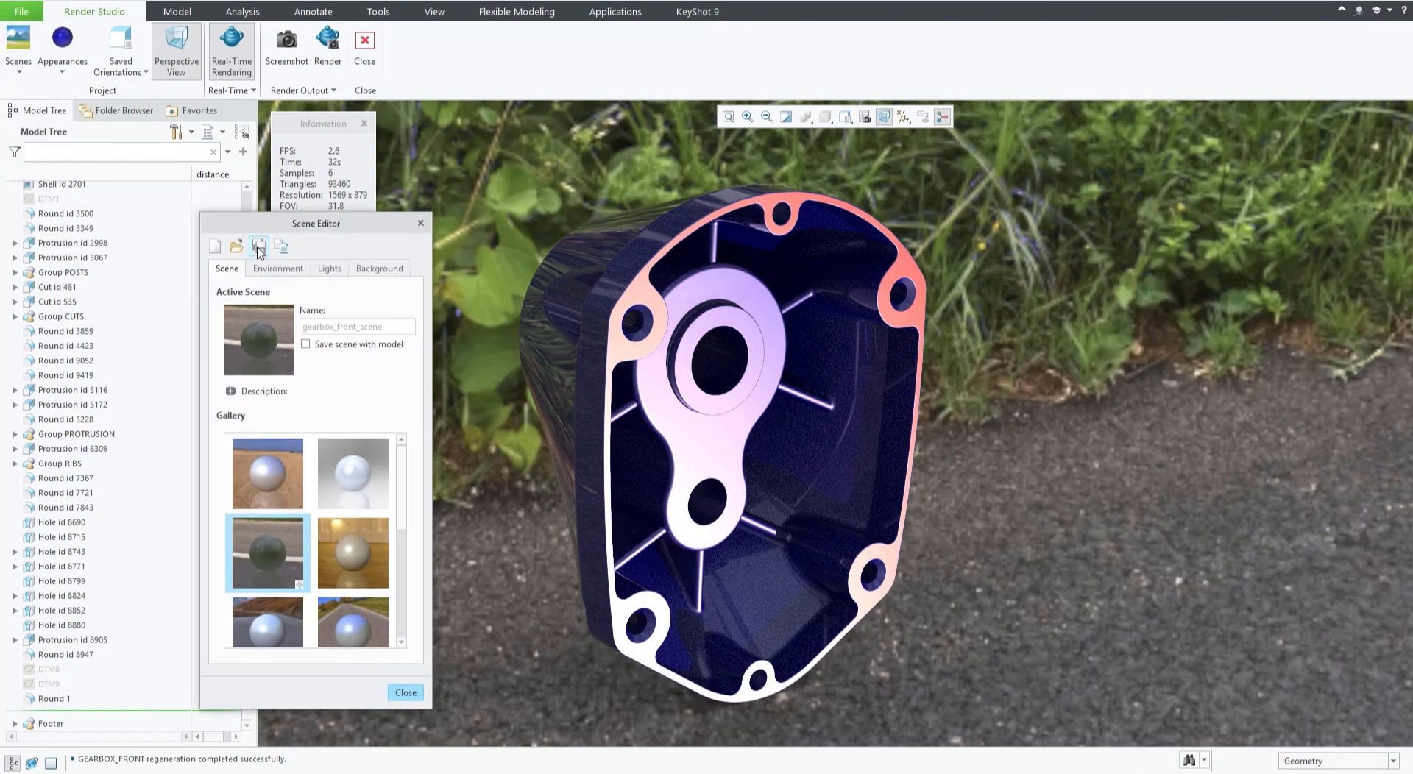
drag(256, 228, 328, 203)
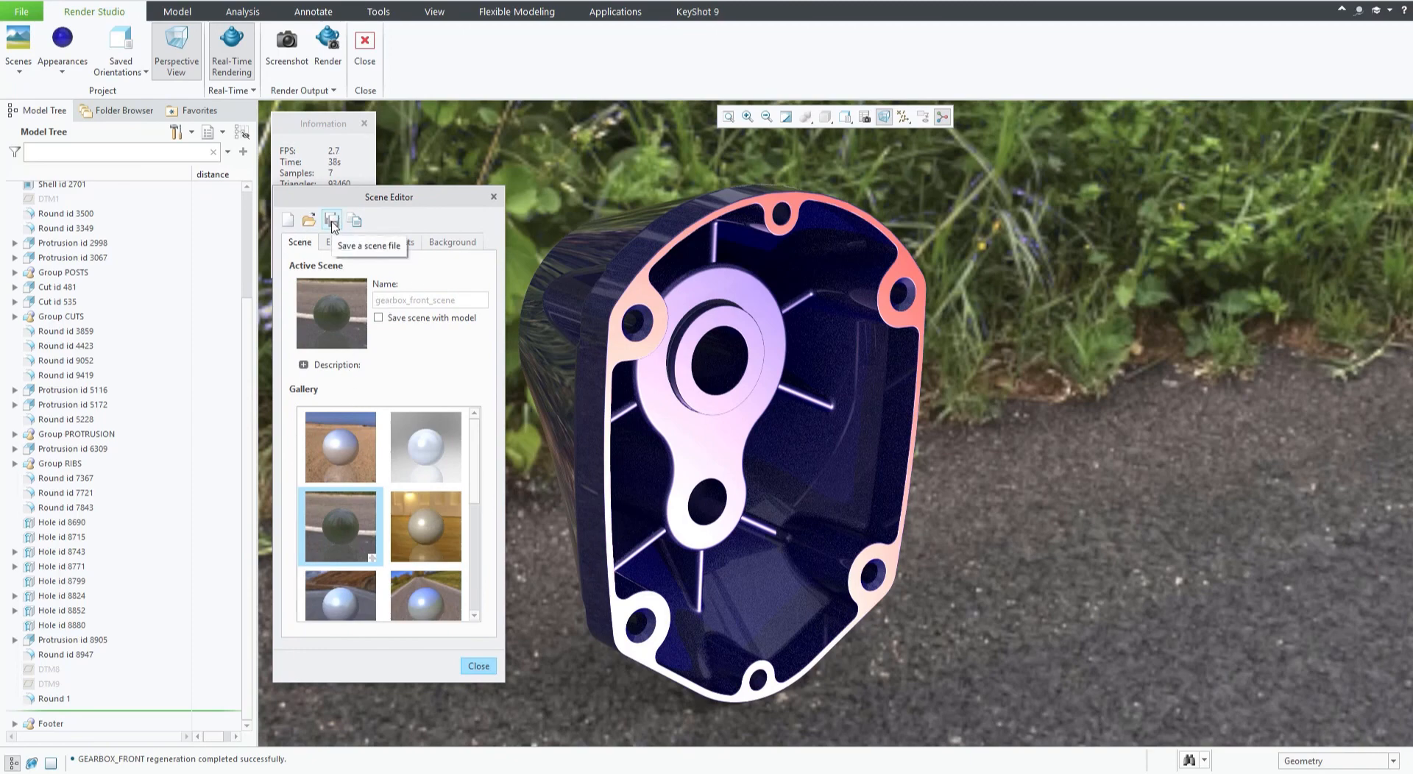
Try to save the current scene as a scene file.
click(331, 222)
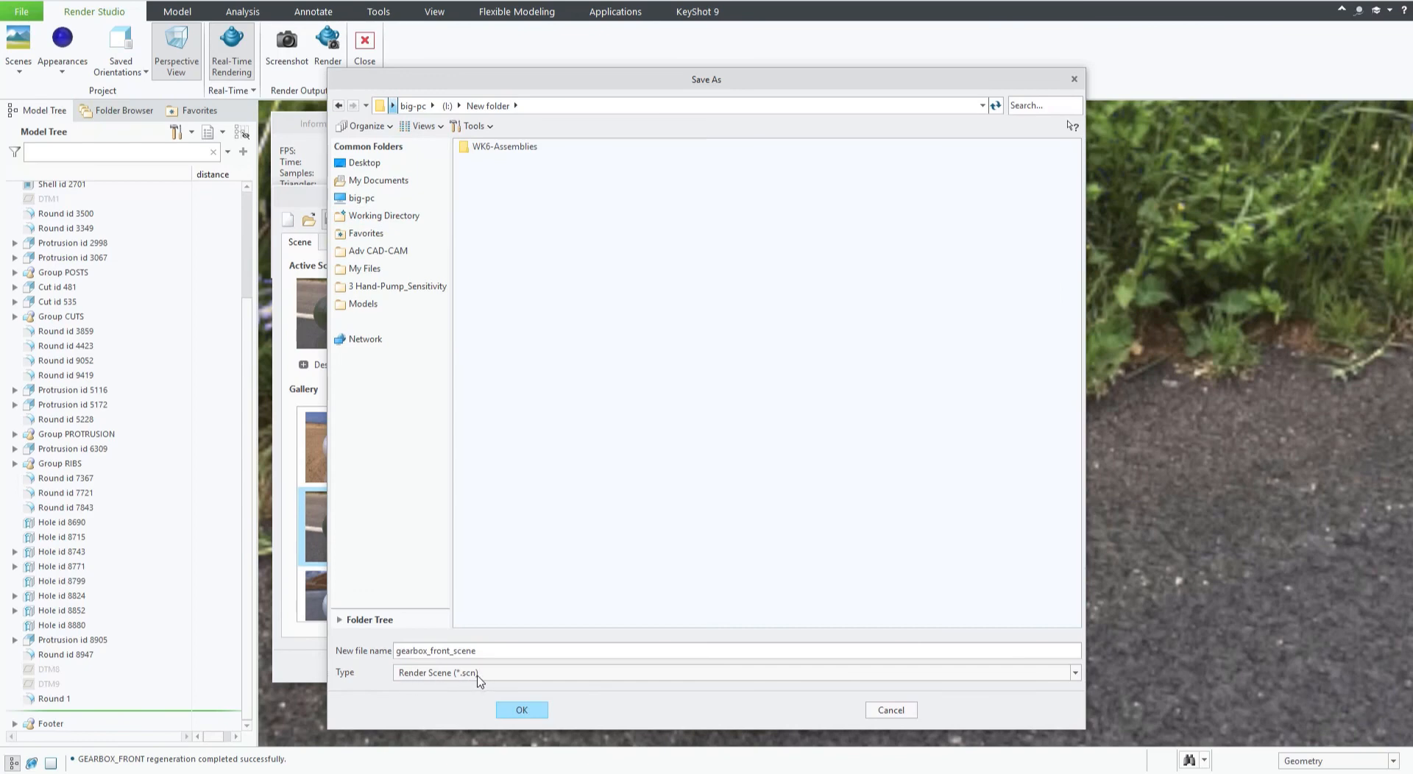
click(900, 712)
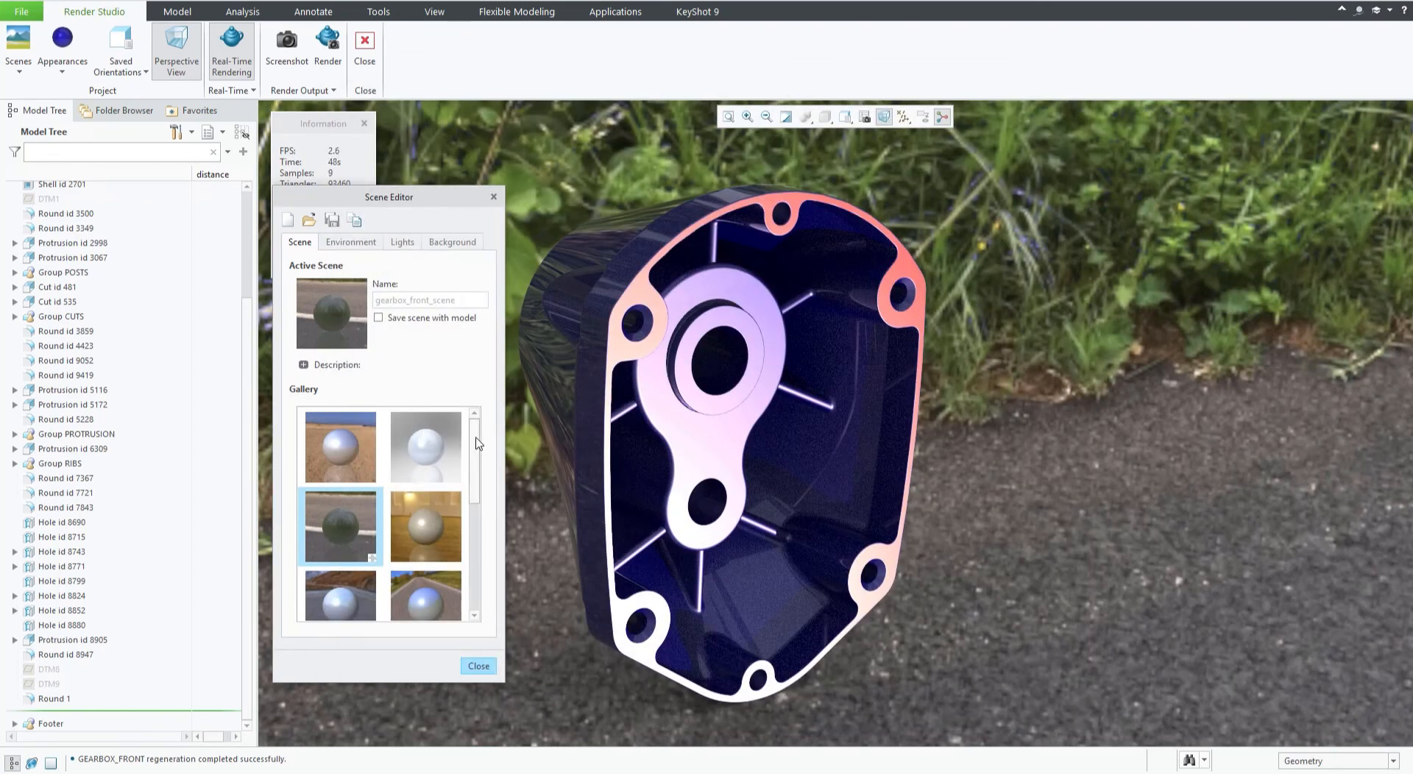
Browse the scene gallery and the scene file open dialog in the Scene Editor.
scroll(476, 447, down, 2)
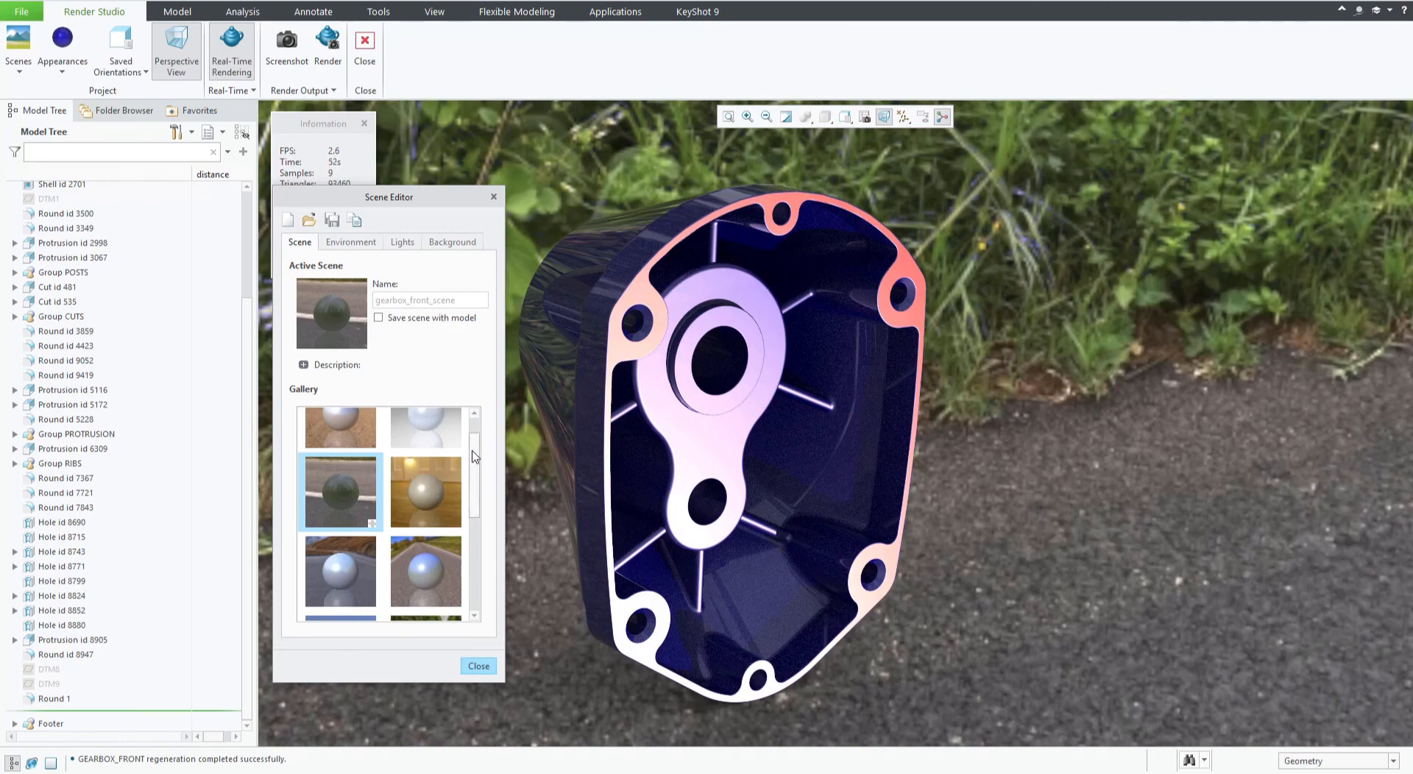
scroll(472, 456, down, 5)
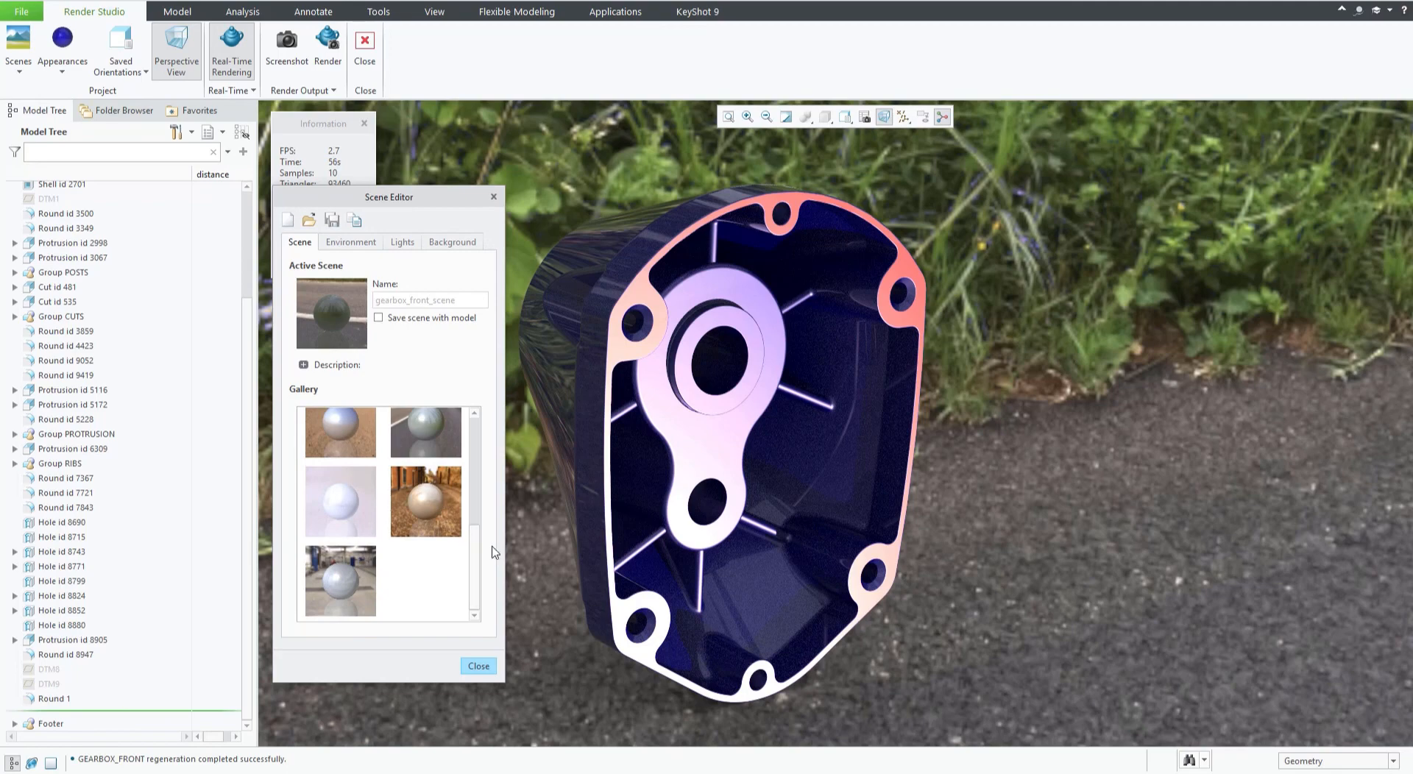
scroll(471, 549, up, 5)
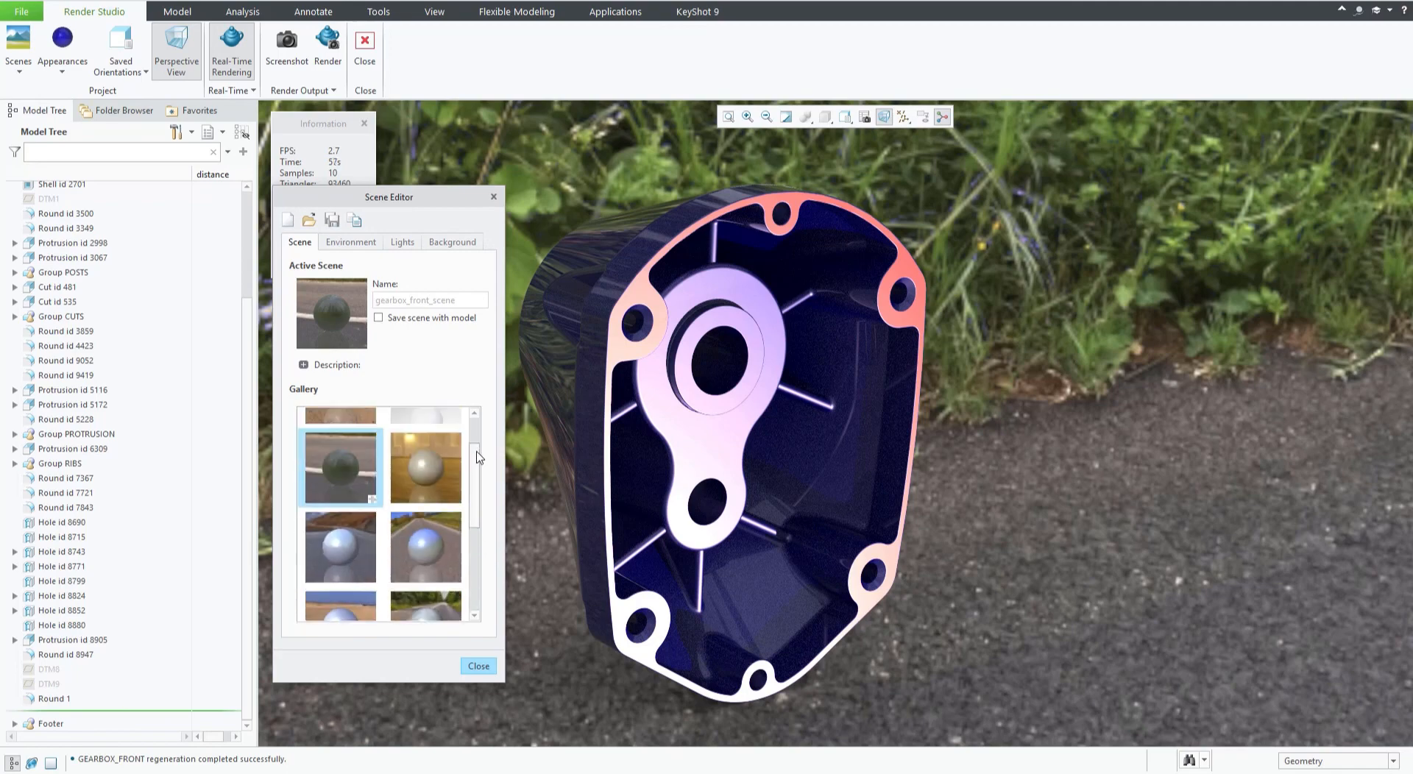
click(310, 220)
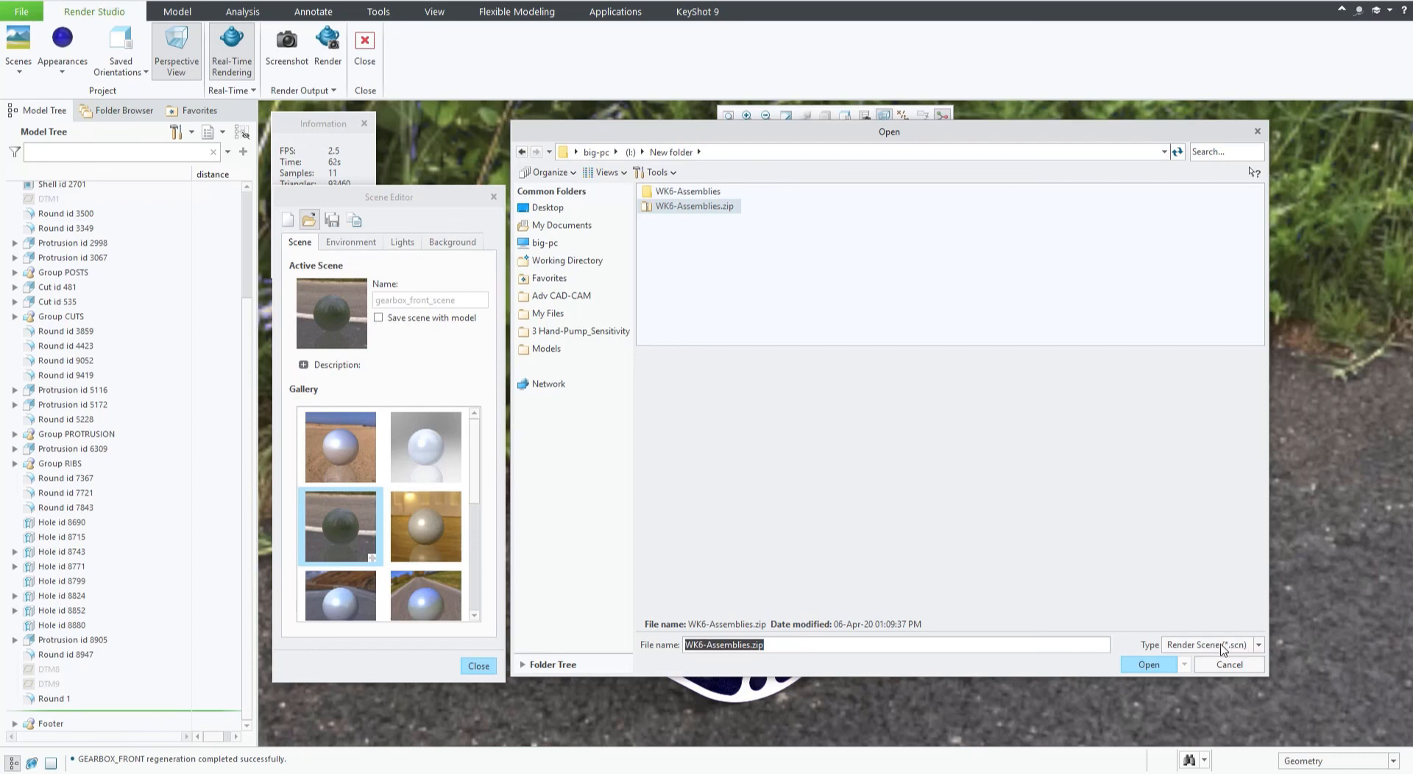
click(1229, 664)
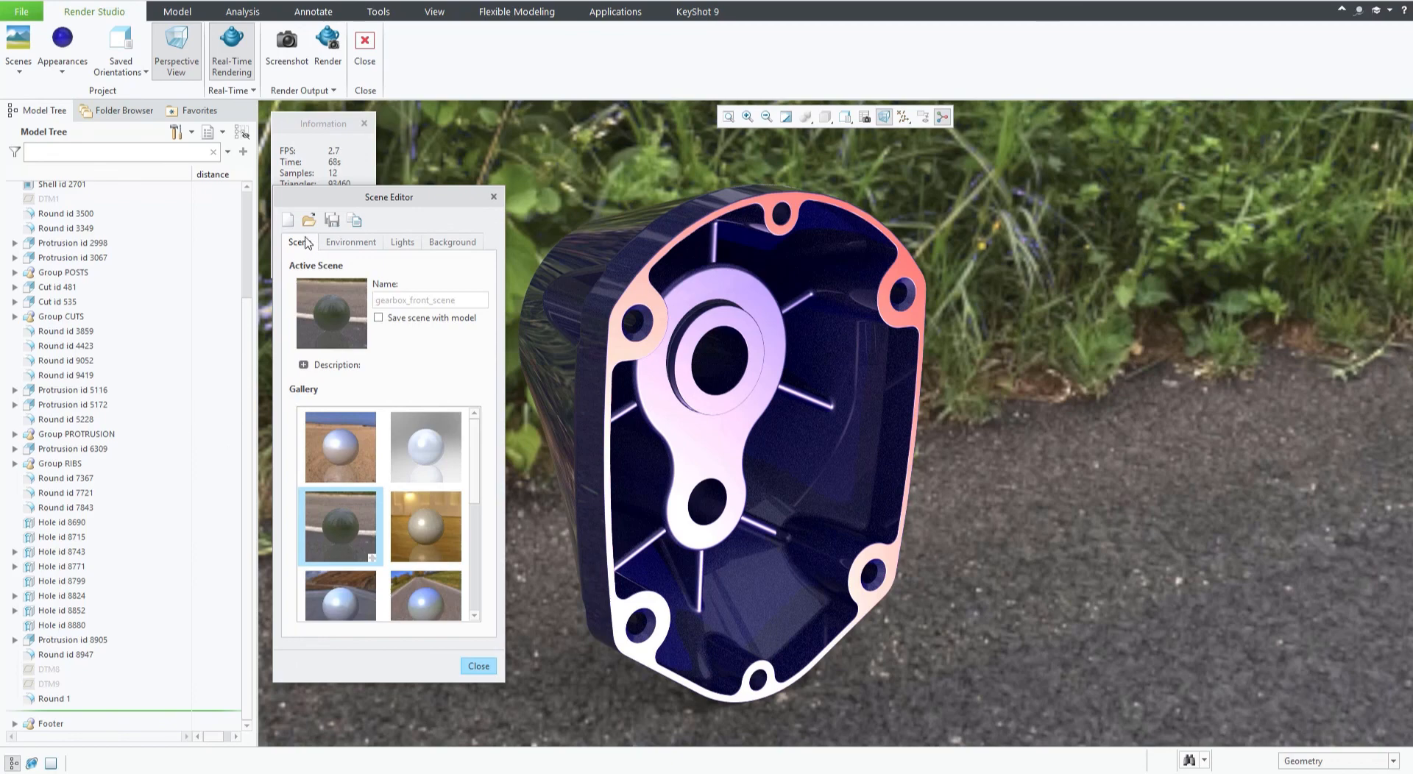
click(351, 243)
click(298, 245)
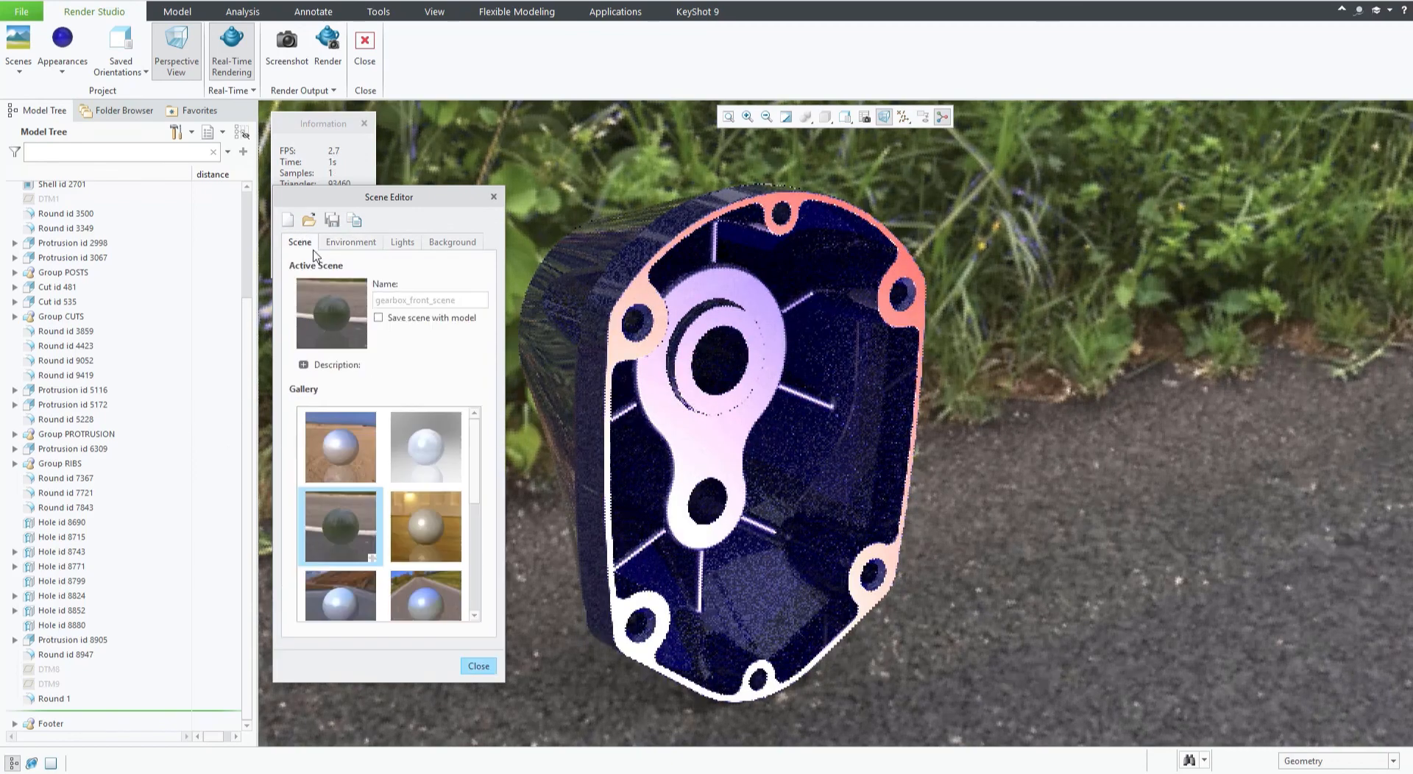
drag(479, 443, 476, 586)
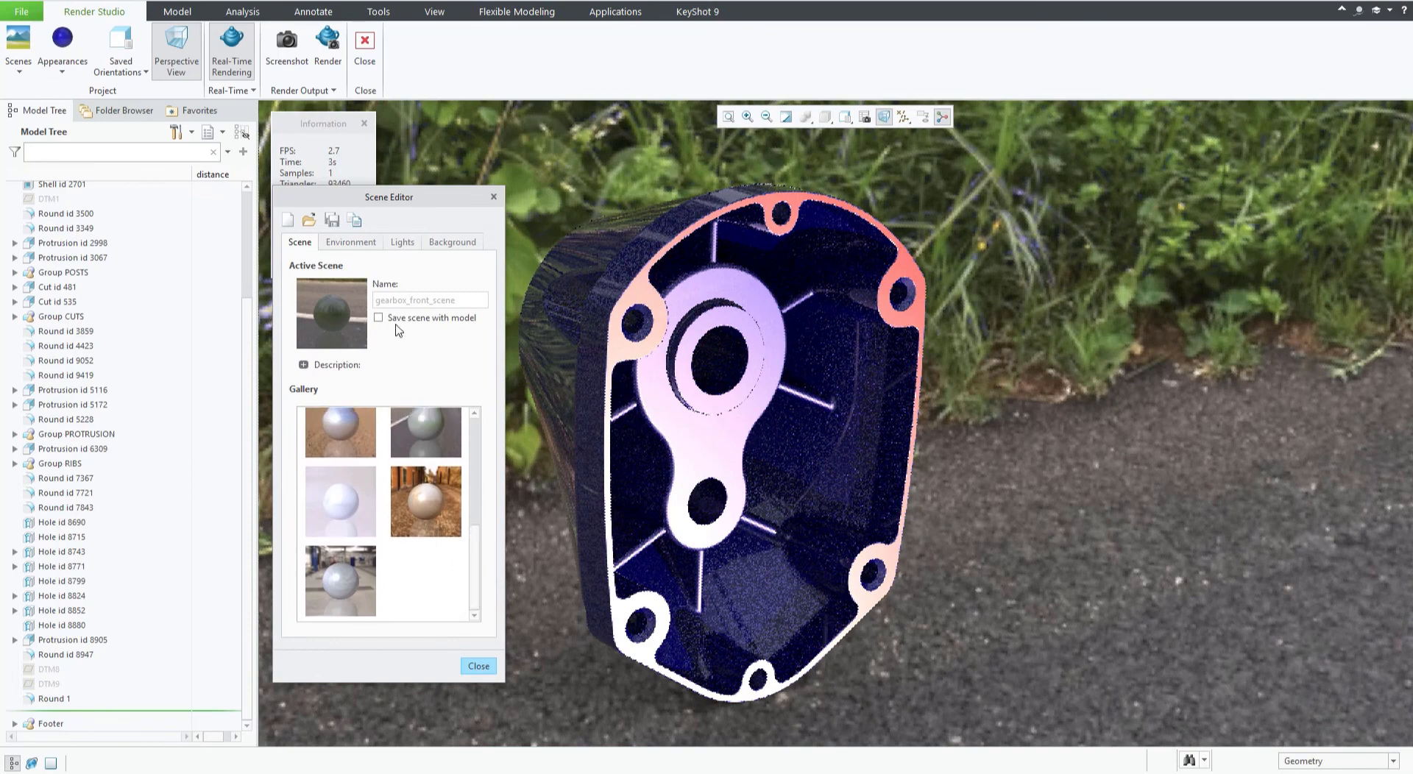